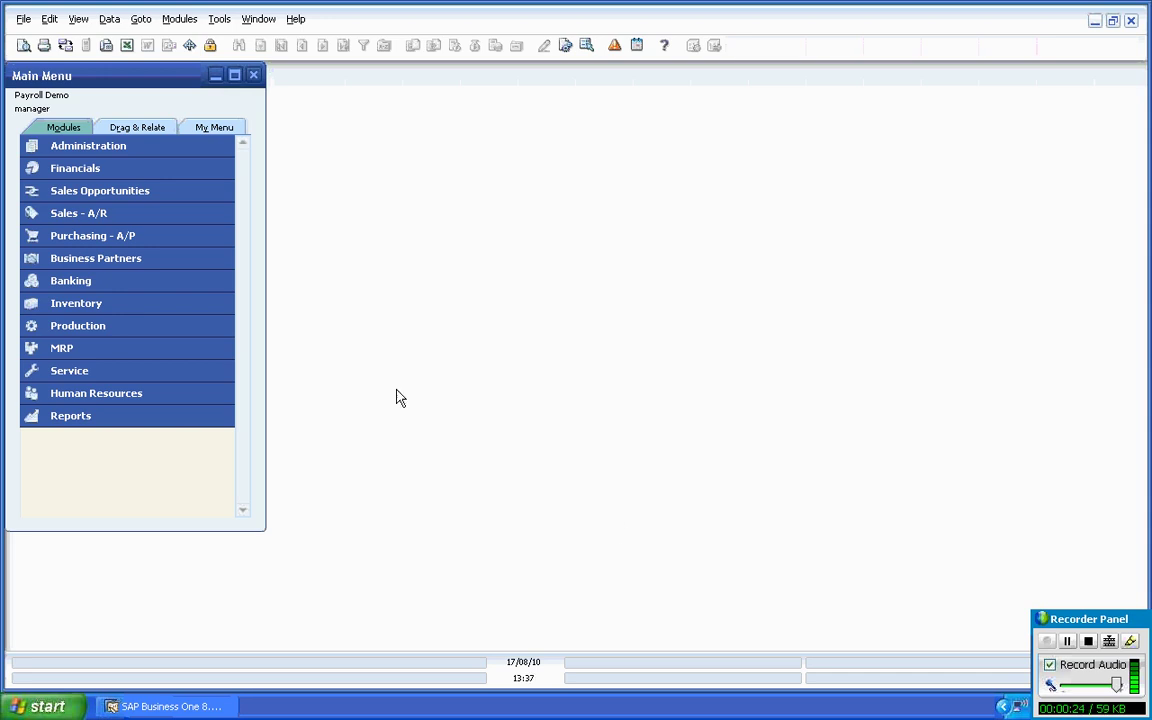
# Step: Start the bizPayroll add-on from the Add-On Manager and close the manager
pyautogui.click(106, 146)
pyautogui.click(100, 348)
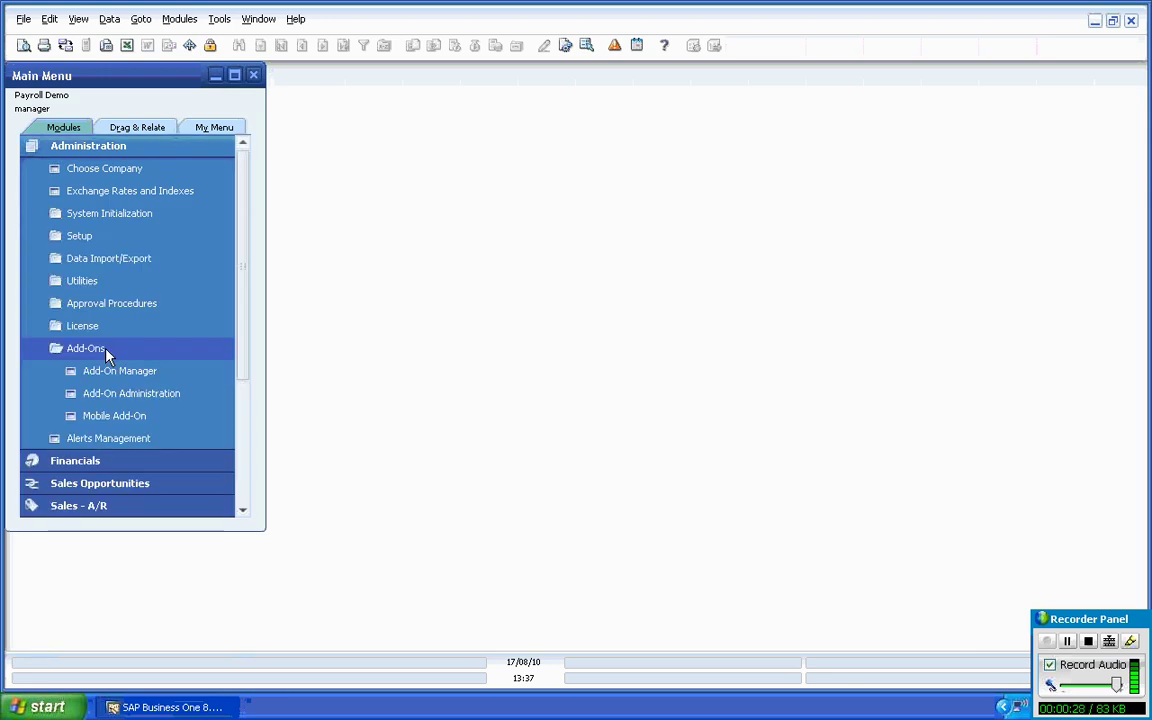
pyautogui.click(110, 370)
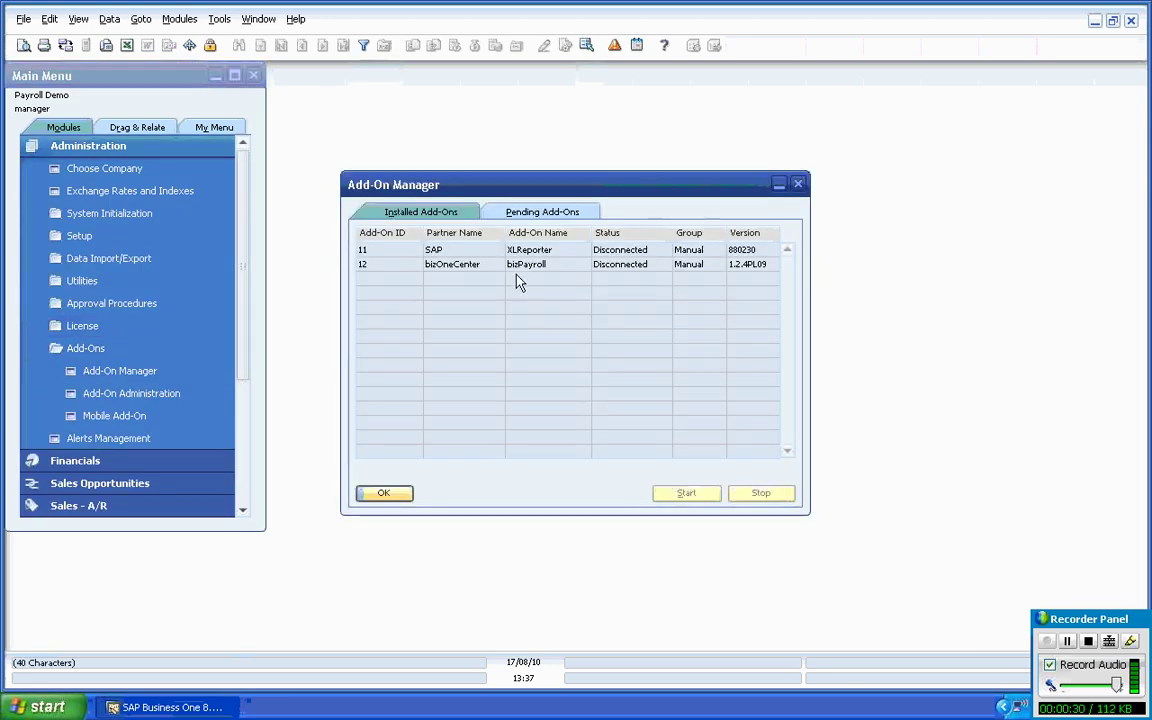
pyautogui.click(548, 266)
pyautogui.click(684, 493)
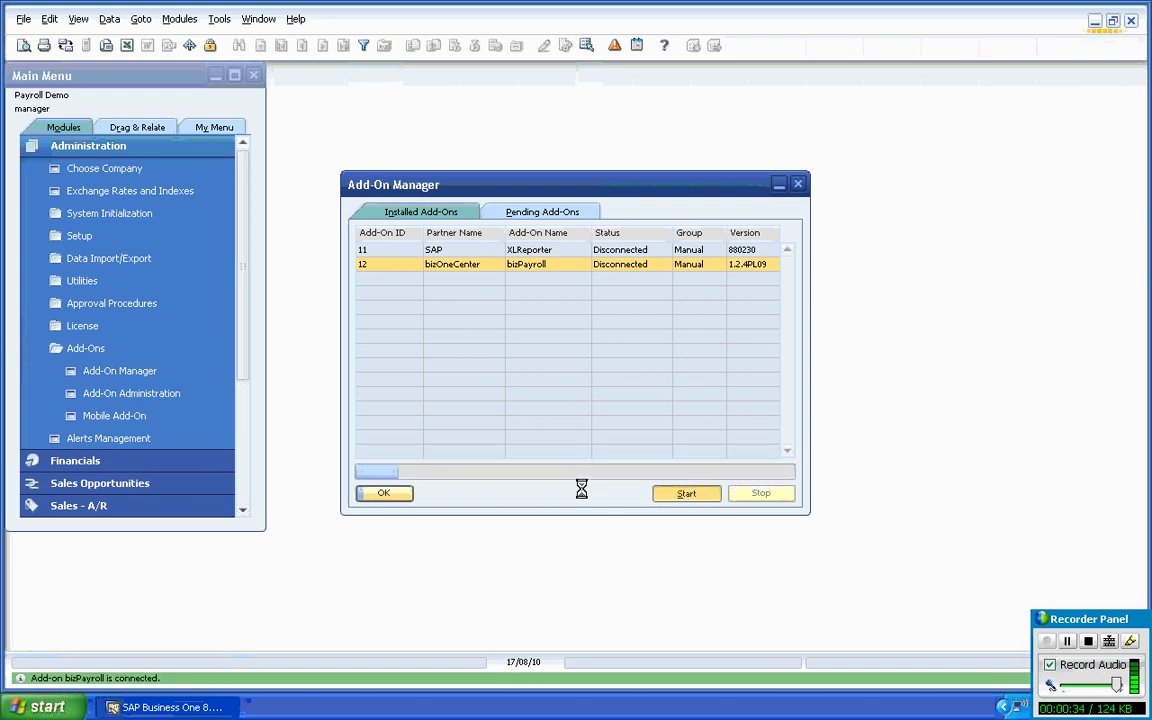
pyautogui.click(383, 493)
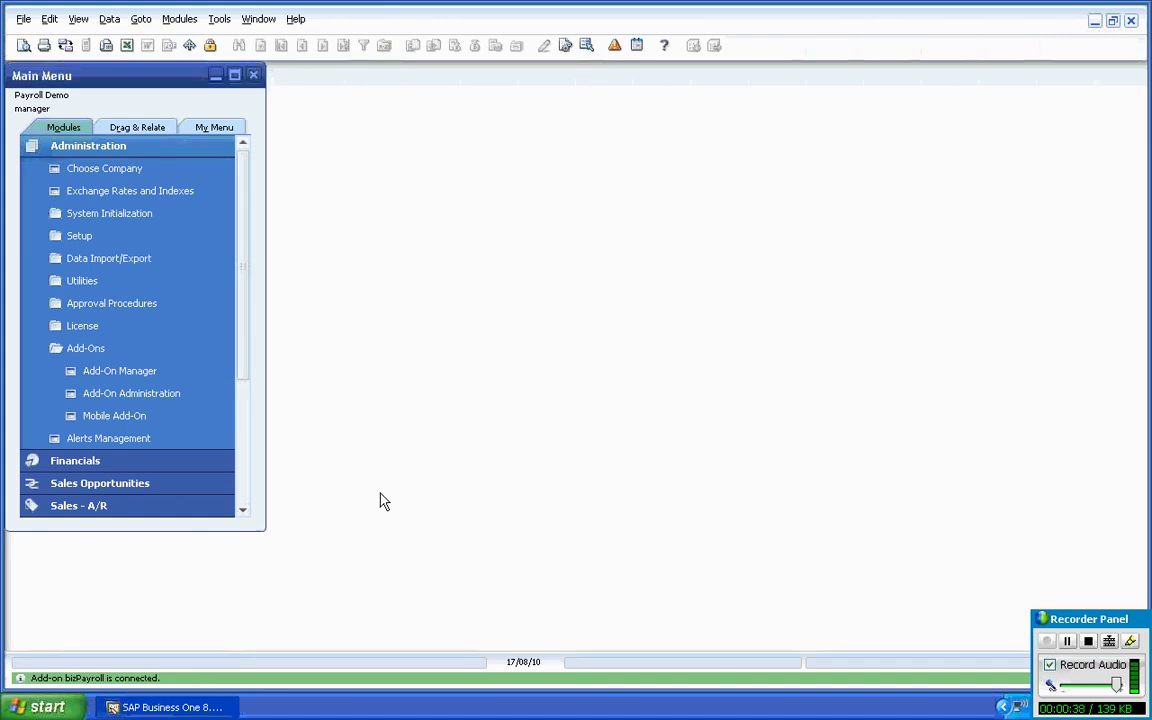
# Step: Collapse the Add-Ons folder and the Administration module in the main menu
pyautogui.click(118, 350)
pyautogui.click(122, 147)
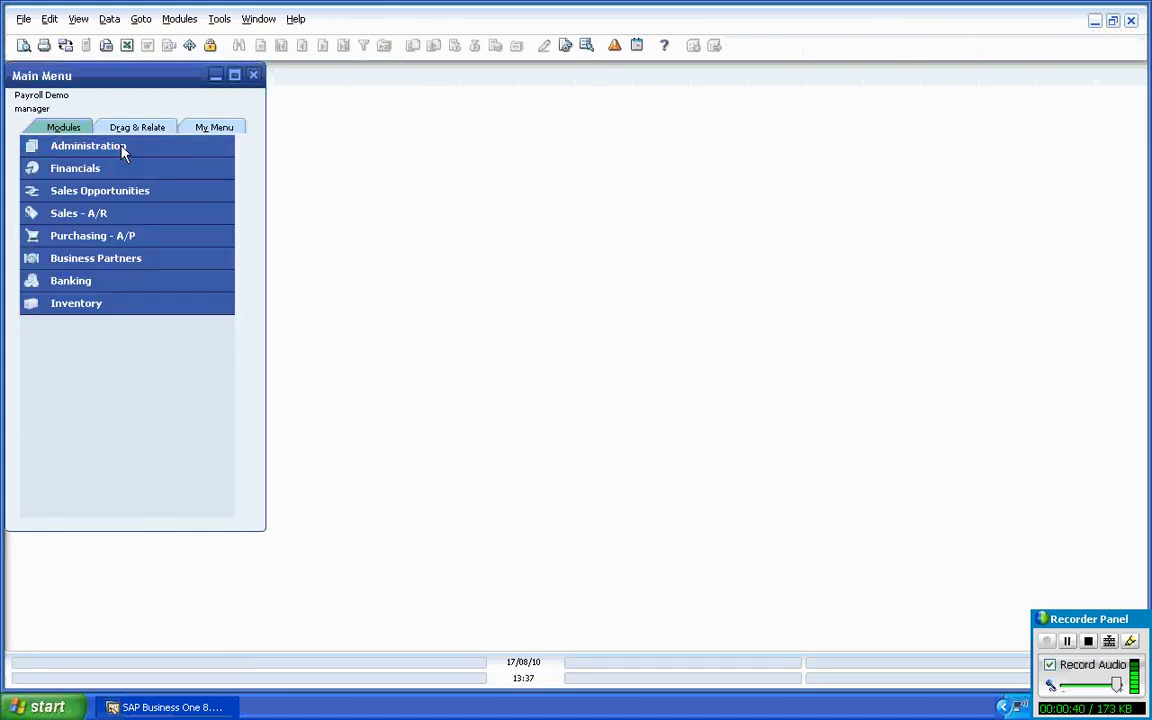
pyautogui.click(124, 148)
pyautogui.click(136, 148)
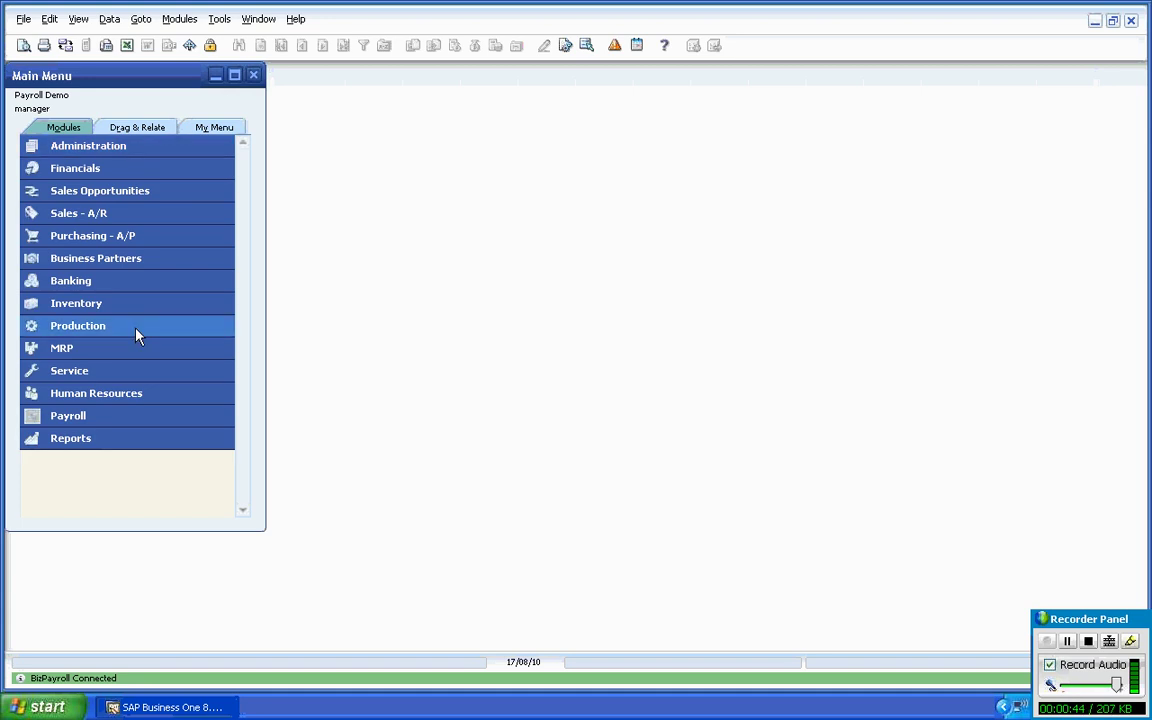
# Step: Look over the entries of the Human Resources module and of the Setup folder under Administration
pyautogui.click(116, 396)
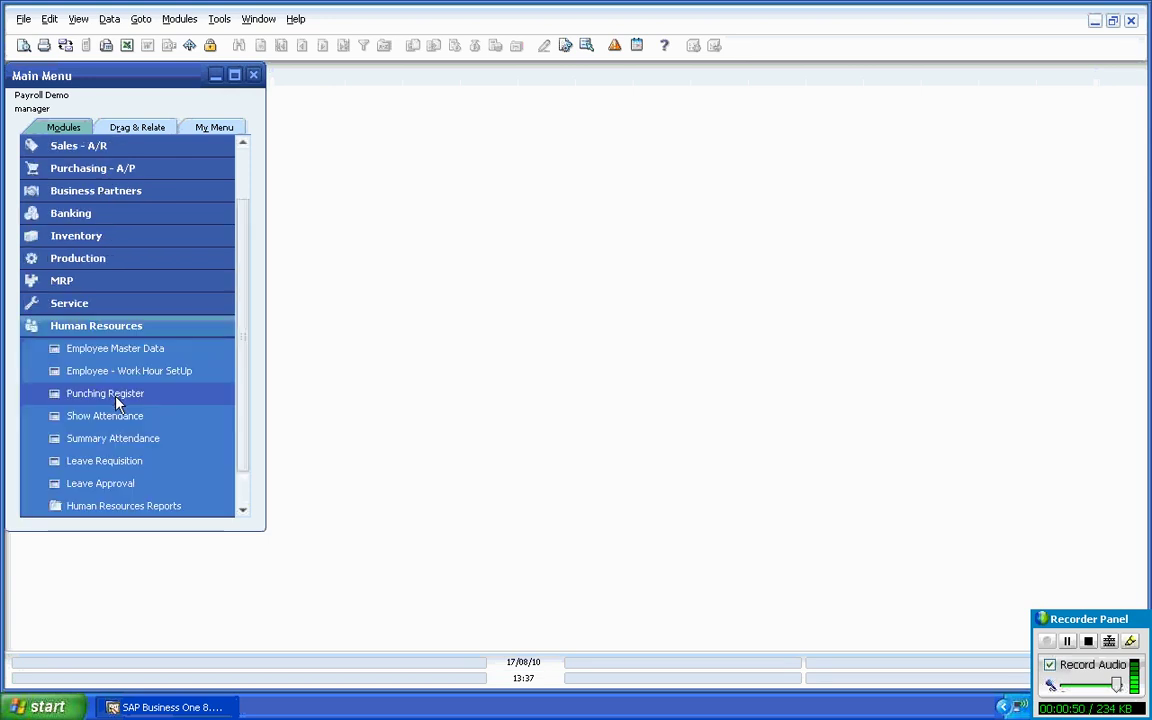
pyautogui.click(92, 325)
pyautogui.click(97, 147)
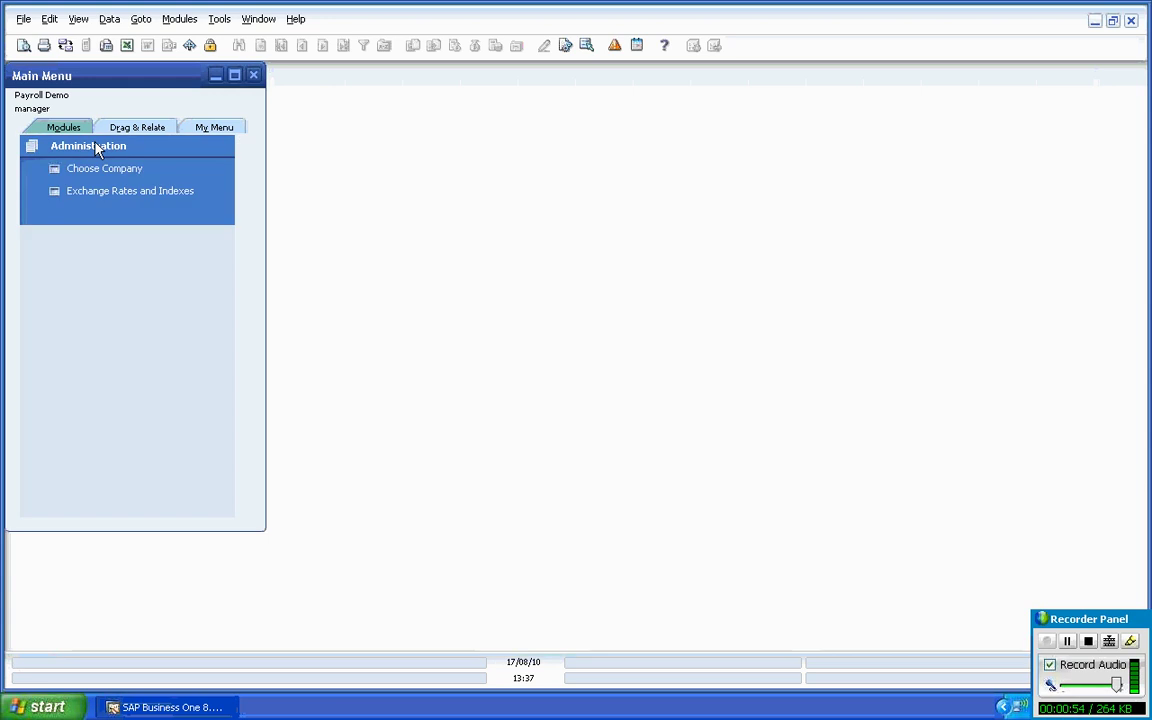
pyautogui.click(97, 240)
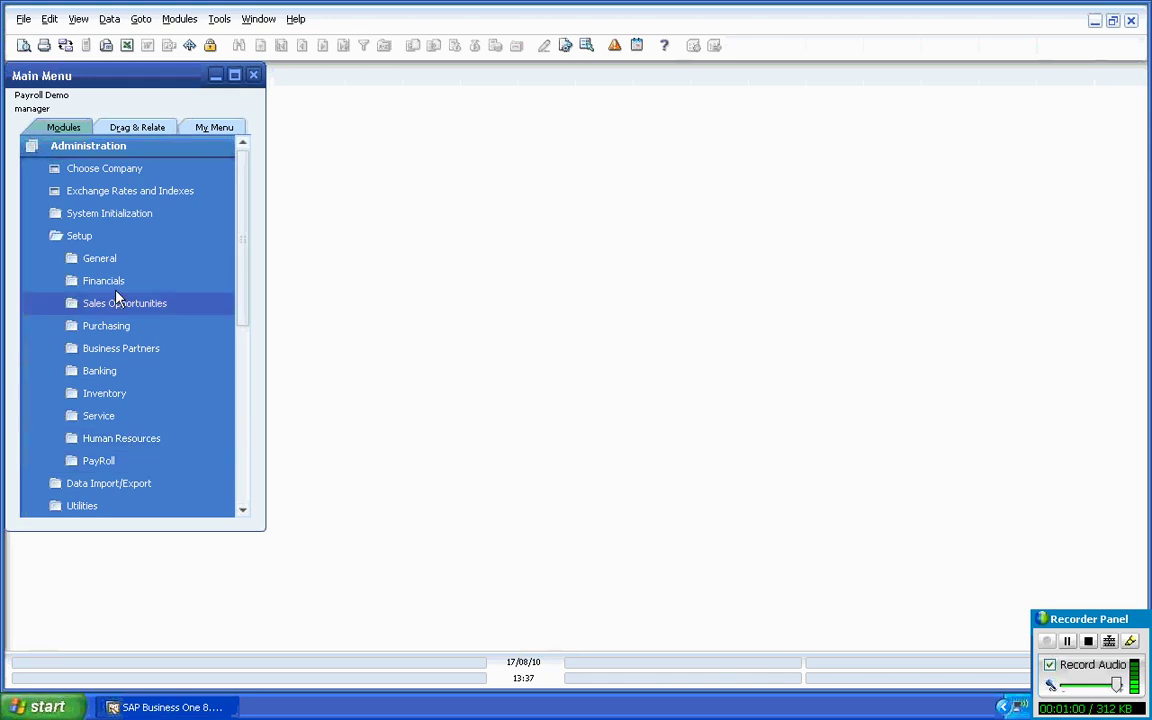
pyautogui.click(104, 242)
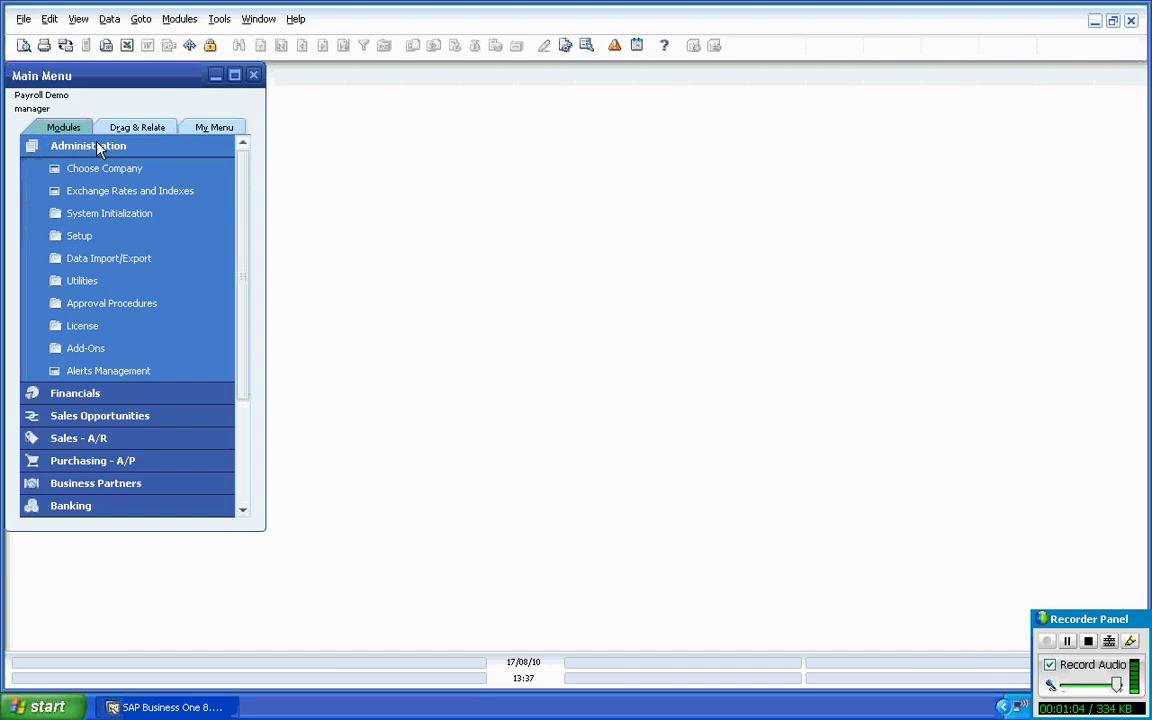
pyautogui.click(98, 148)
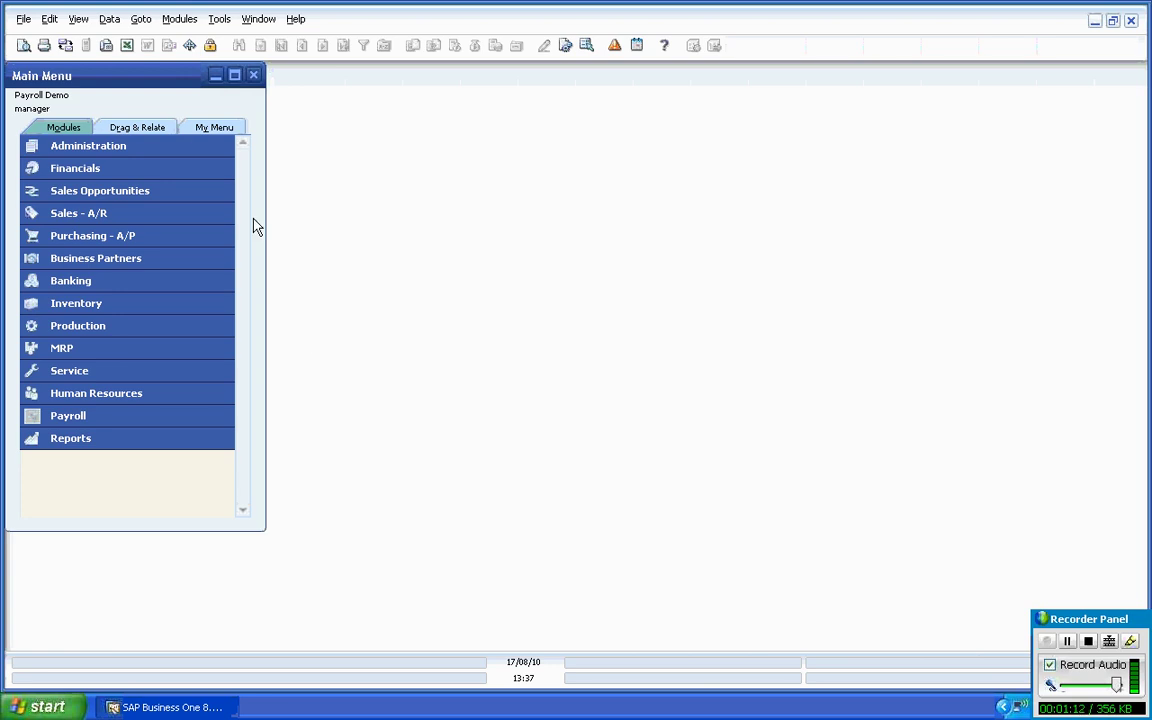
# Step: Open Payroll Details under Administration's System Initialization and review its general settings
pyautogui.click(181, 151)
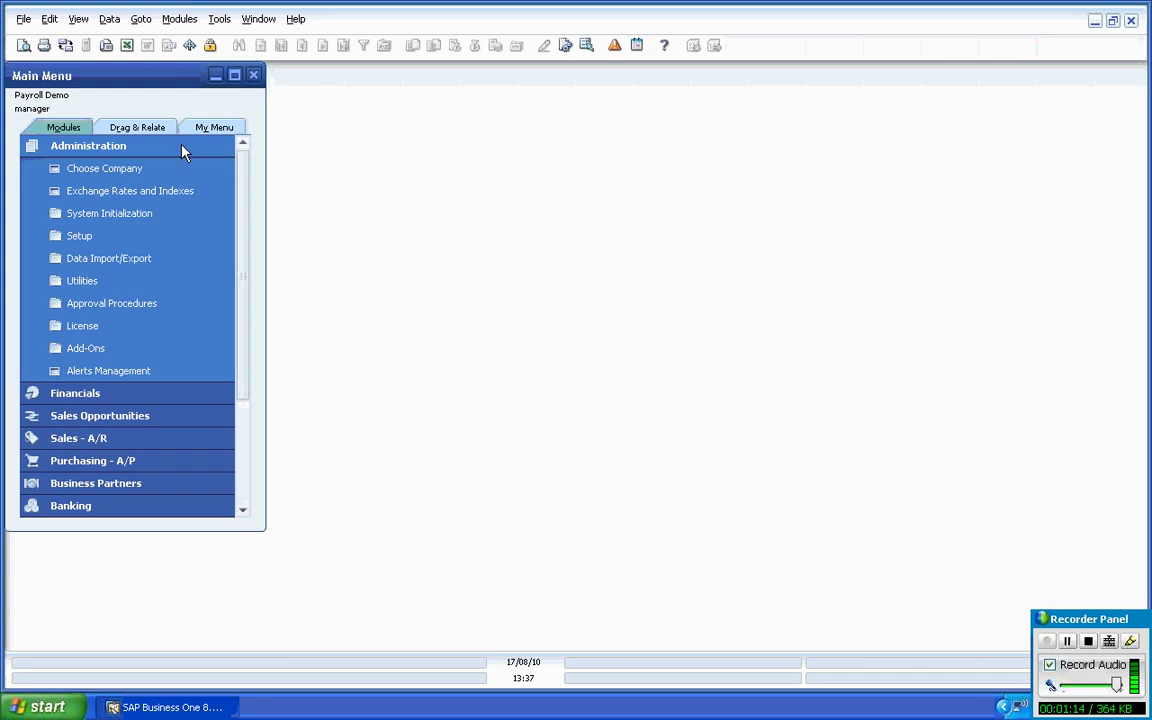
pyautogui.click(175, 224)
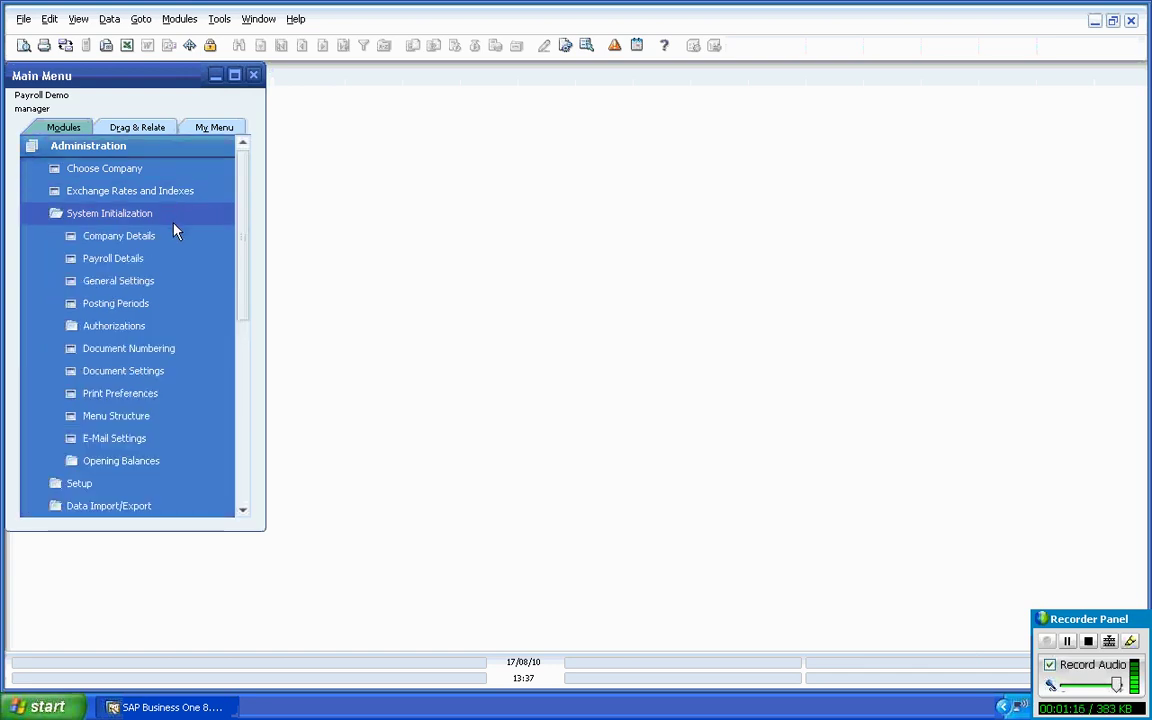
pyautogui.click(168, 264)
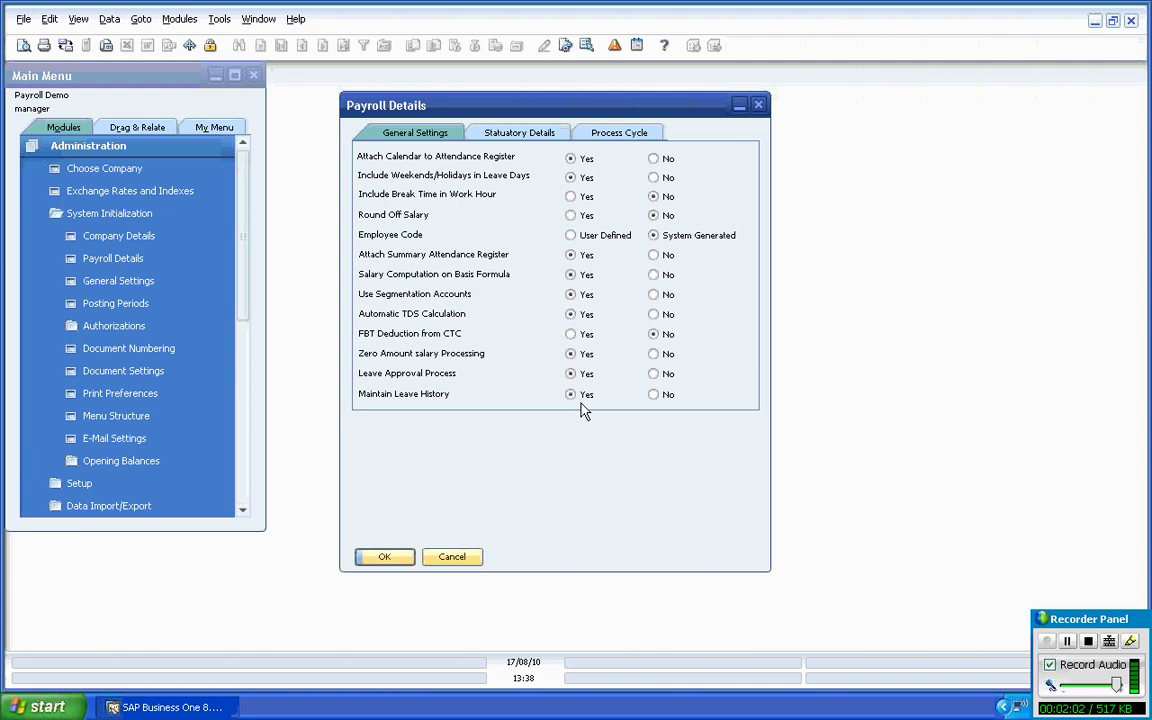
# Step: Review the statutory details, checking the from and to dates for TDS, ESI, PF and leave encashment
pyautogui.click(519, 138)
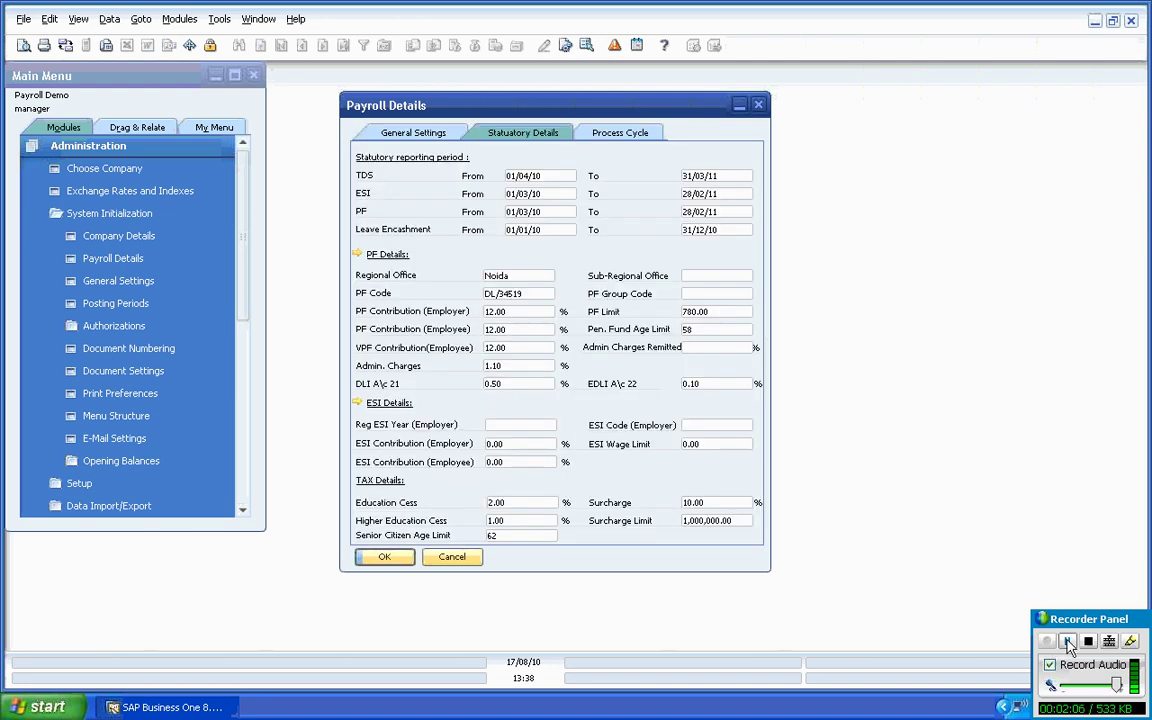
pyautogui.click(1068, 641)
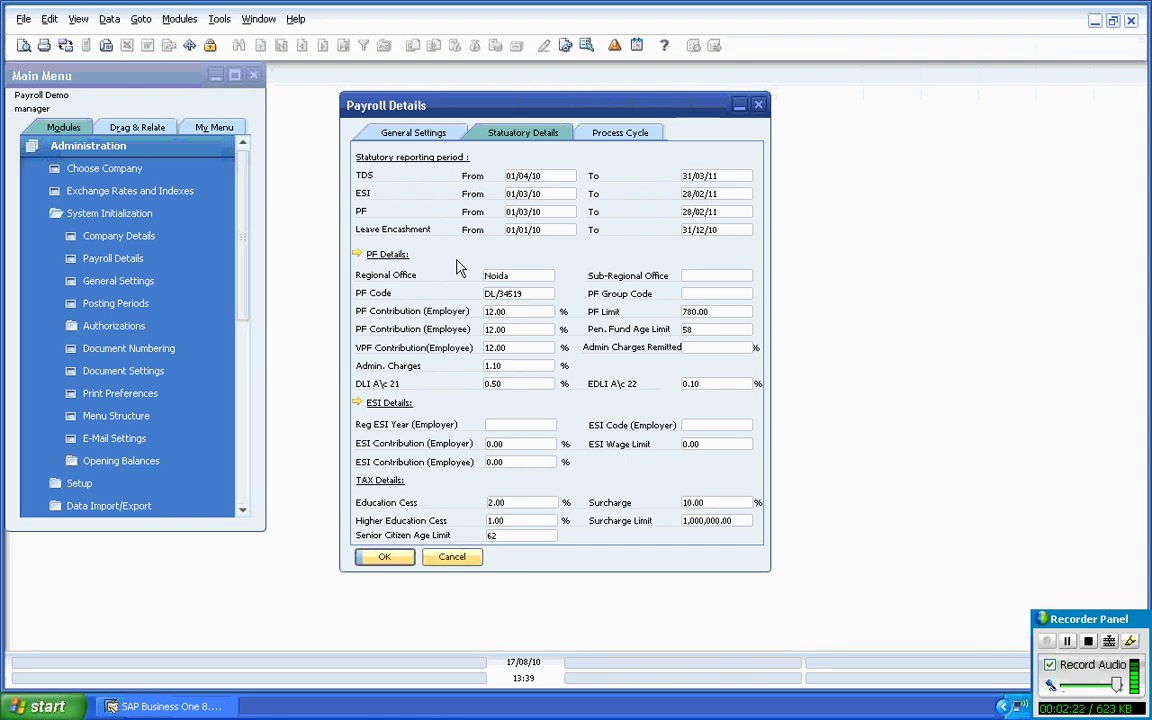
pyautogui.click(552, 176)
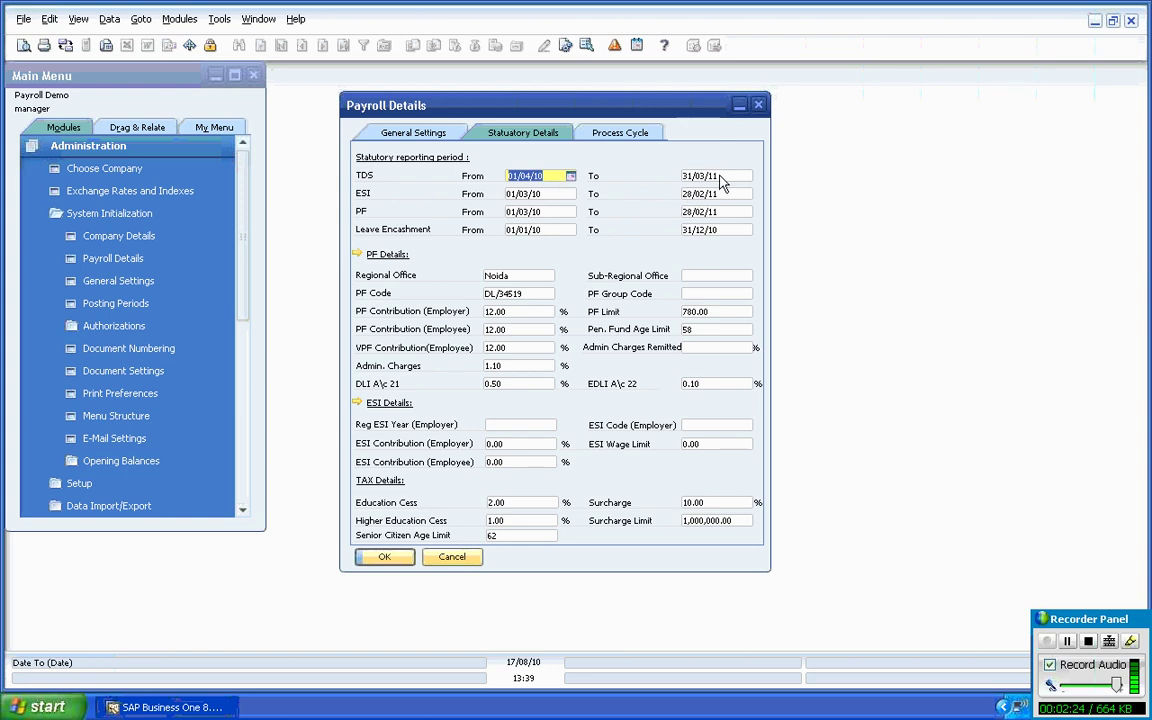
pyautogui.click(722, 177)
pyautogui.click(550, 196)
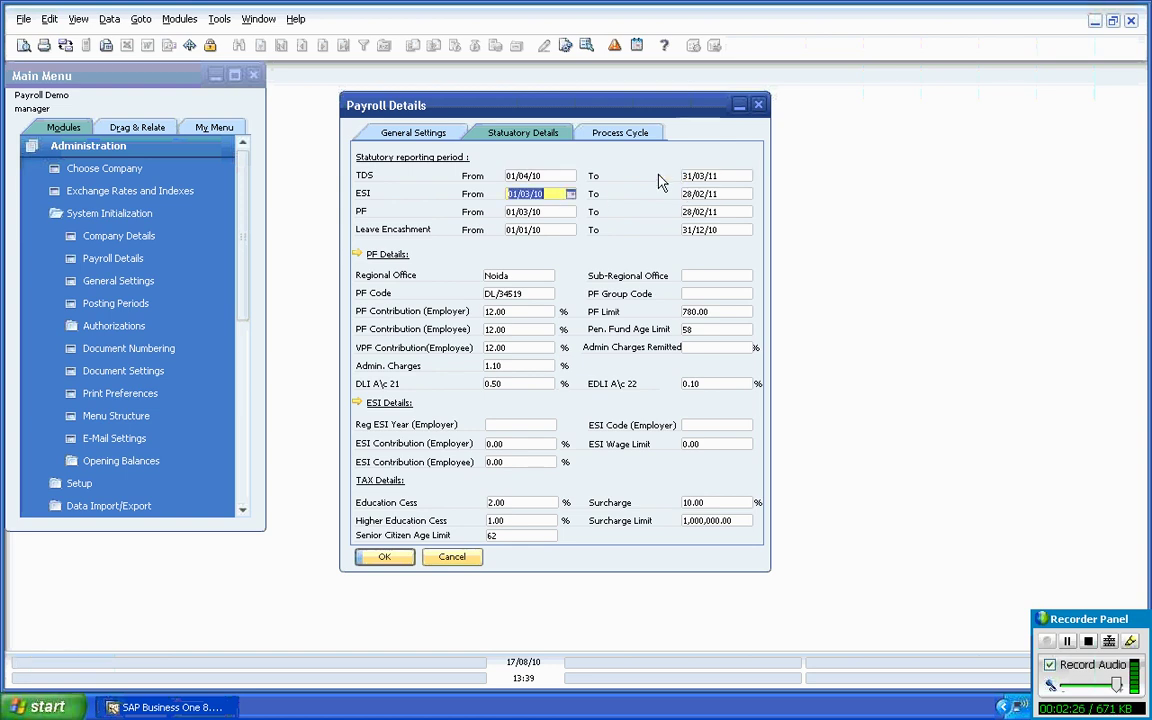
pyautogui.click(738, 194)
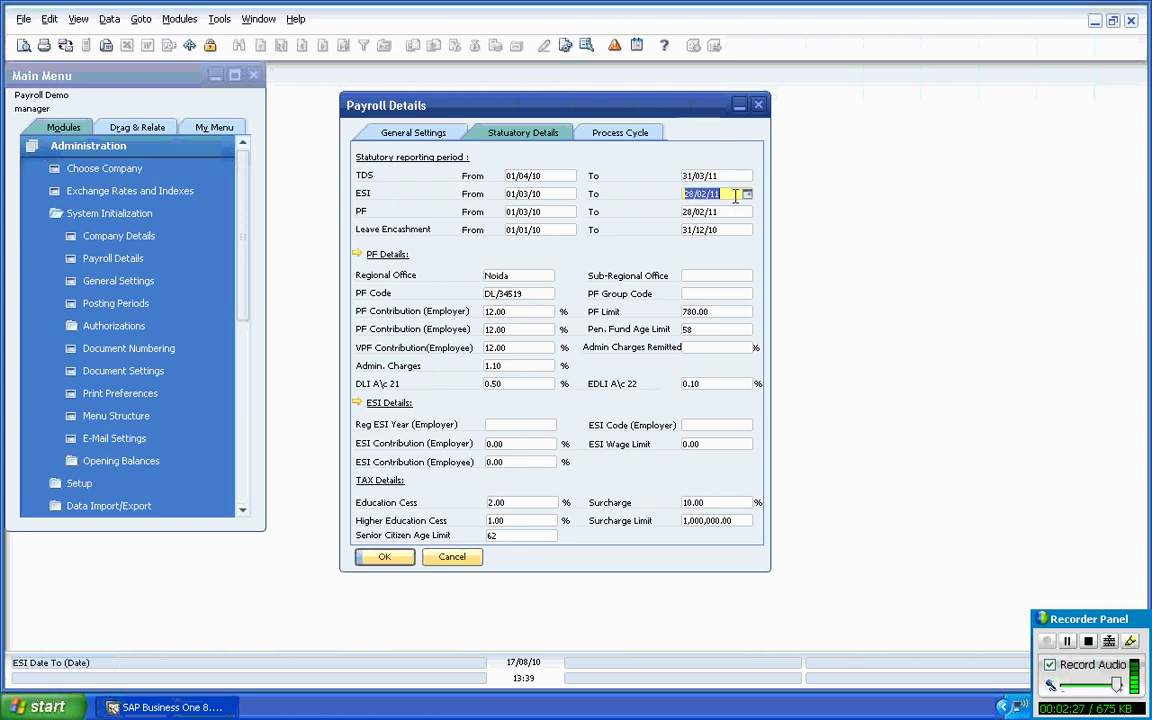
pyautogui.click(548, 212)
pyautogui.click(729, 213)
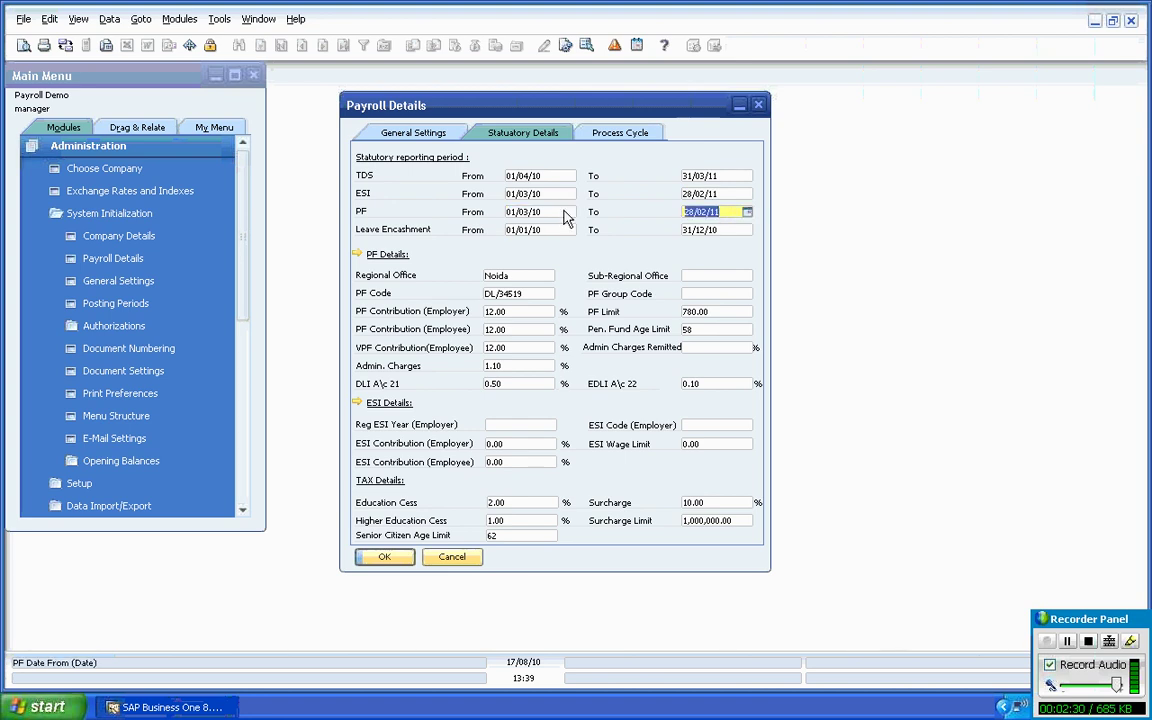
pyautogui.click(545, 230)
pyautogui.click(744, 231)
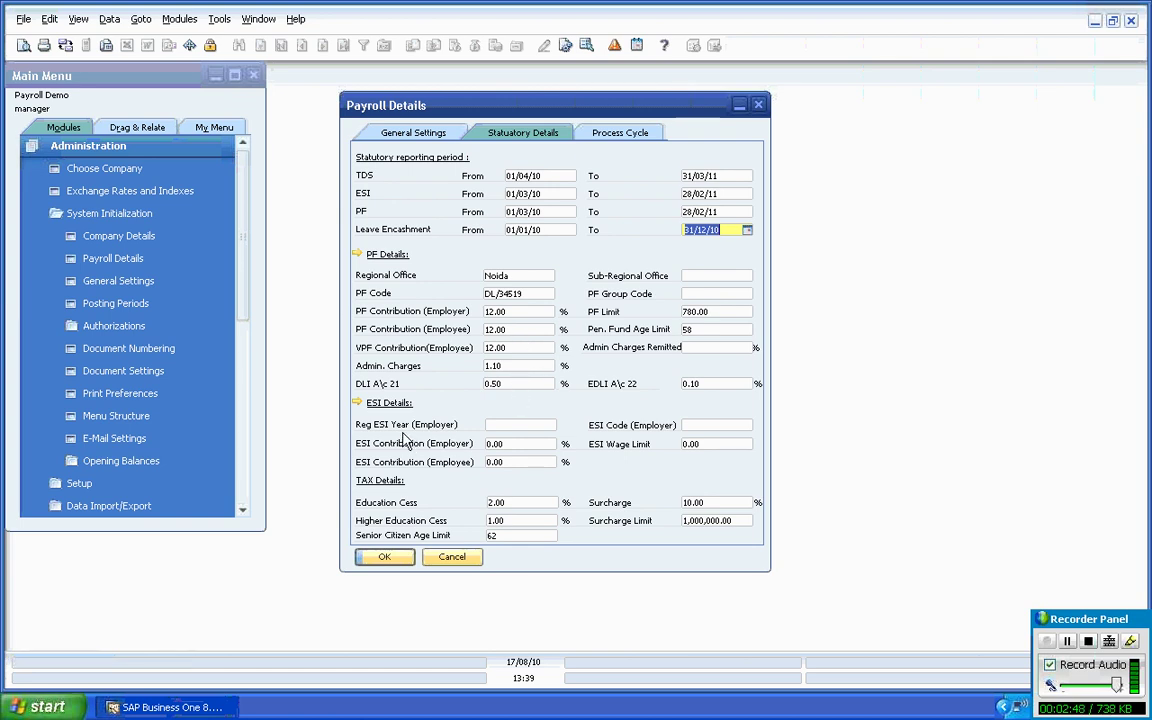
# Step: Explore the branch-wise PF split-up by choosing branch Delhi (NP) in its first row, and discard the entry
pyautogui.click(358, 256)
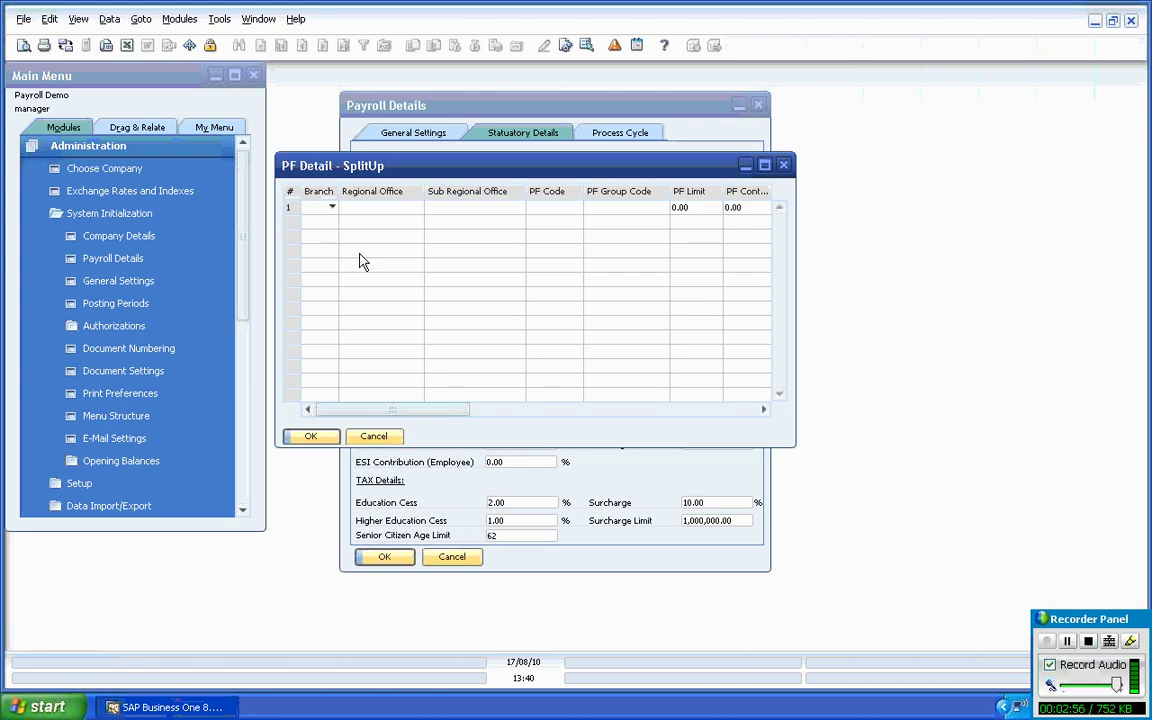
pyautogui.click(332, 207)
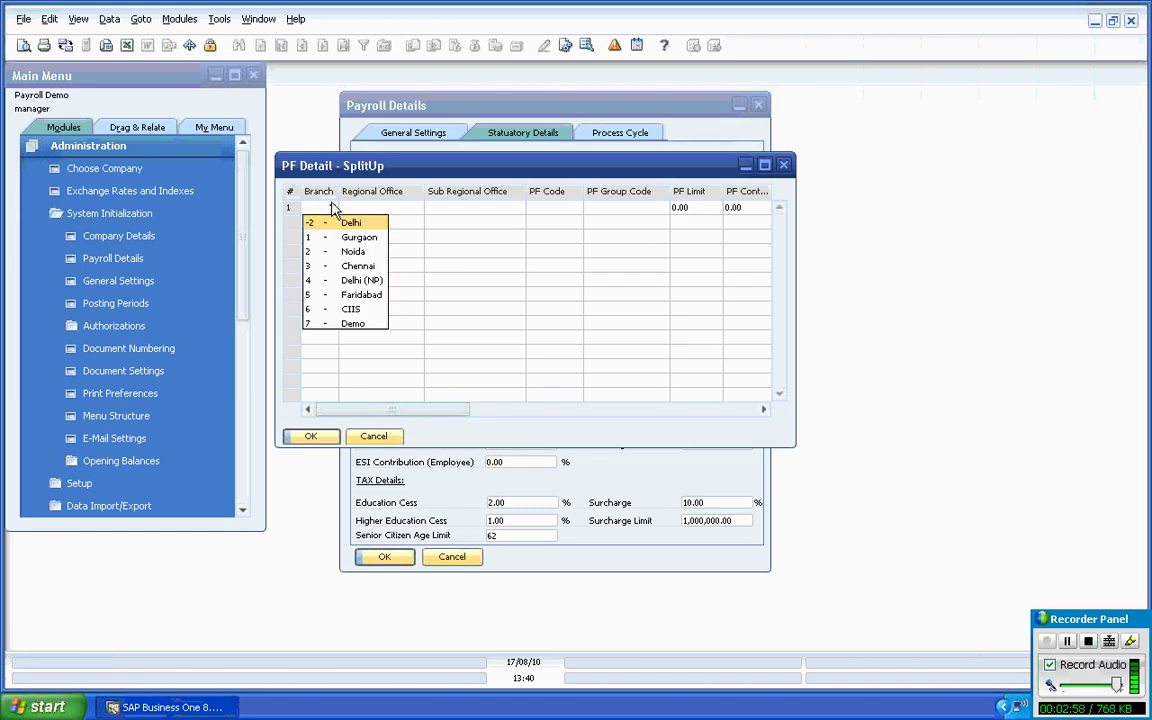
pyautogui.click(350, 280)
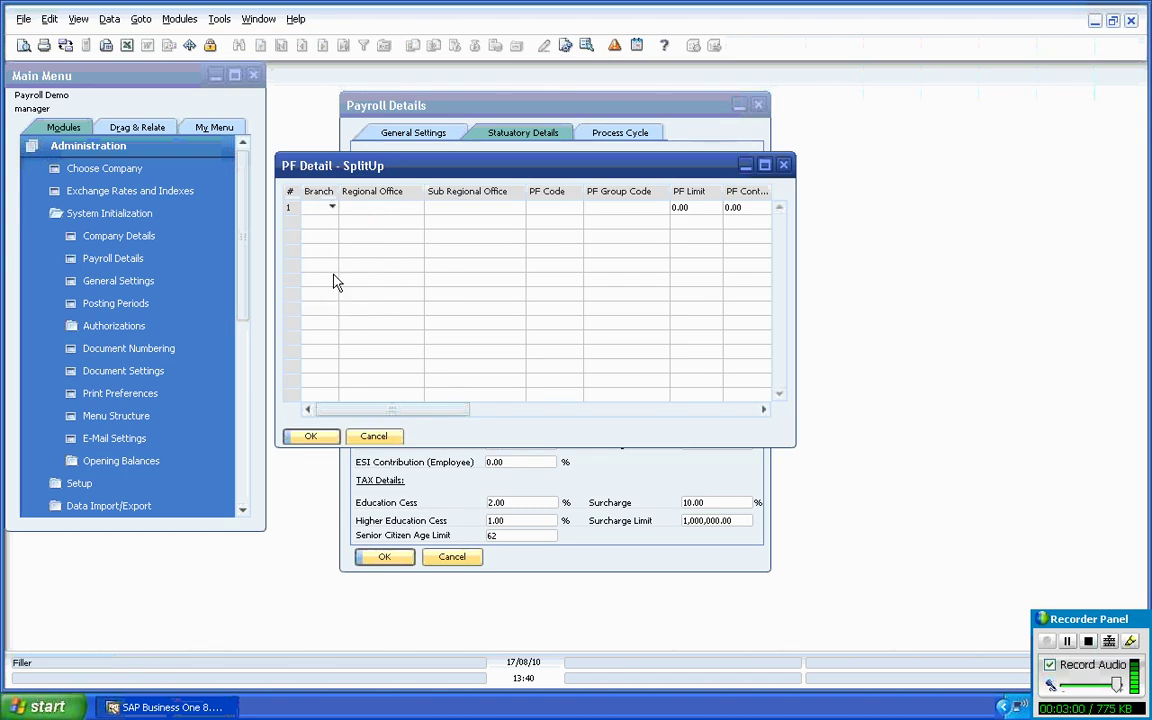
pyautogui.click(387, 207)
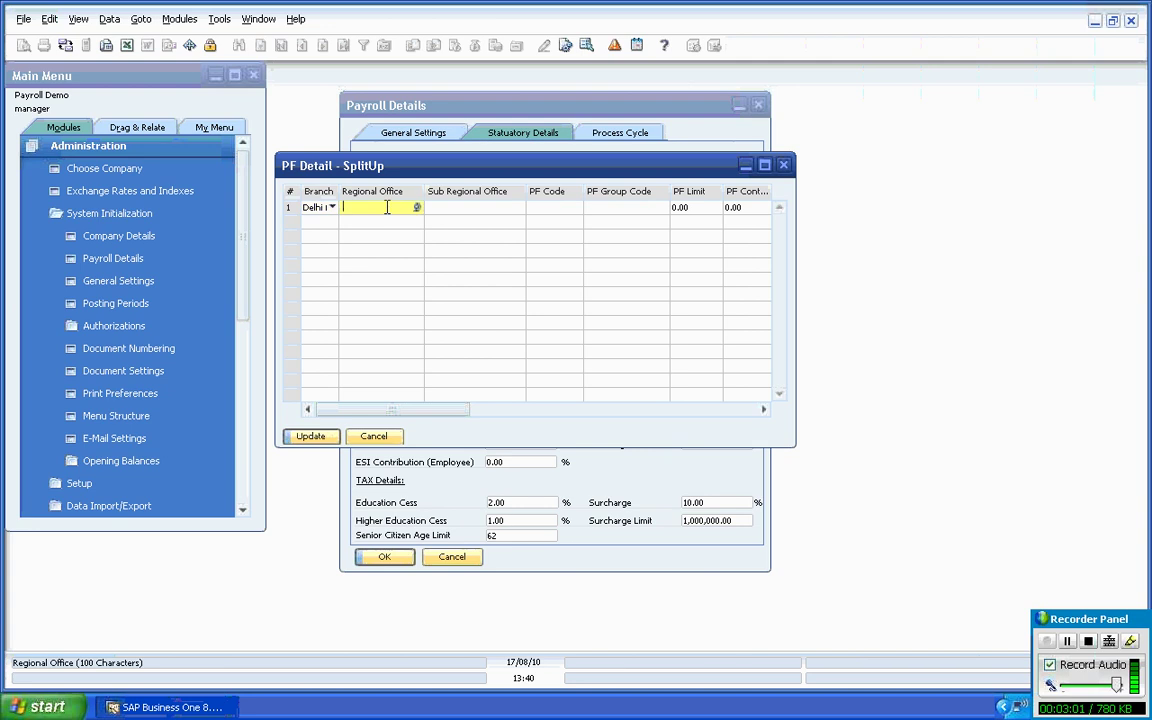
pyautogui.click(552, 210)
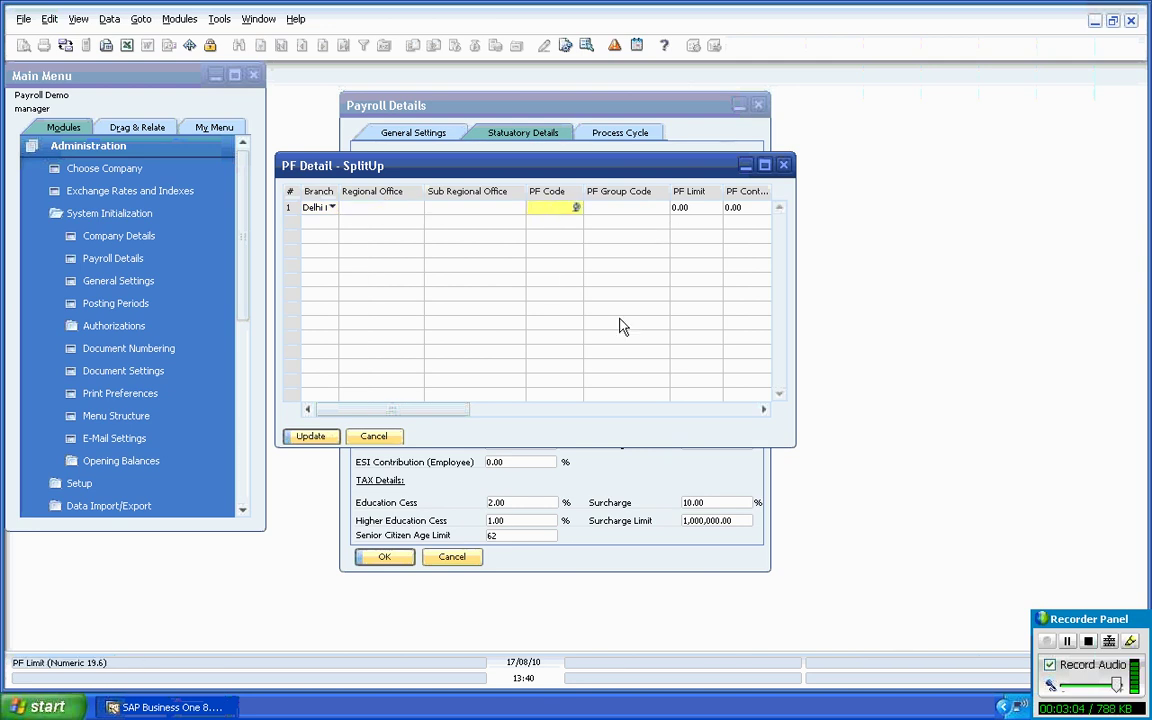
pyautogui.moveTo(430, 414); pyautogui.dragTo(418, 388)
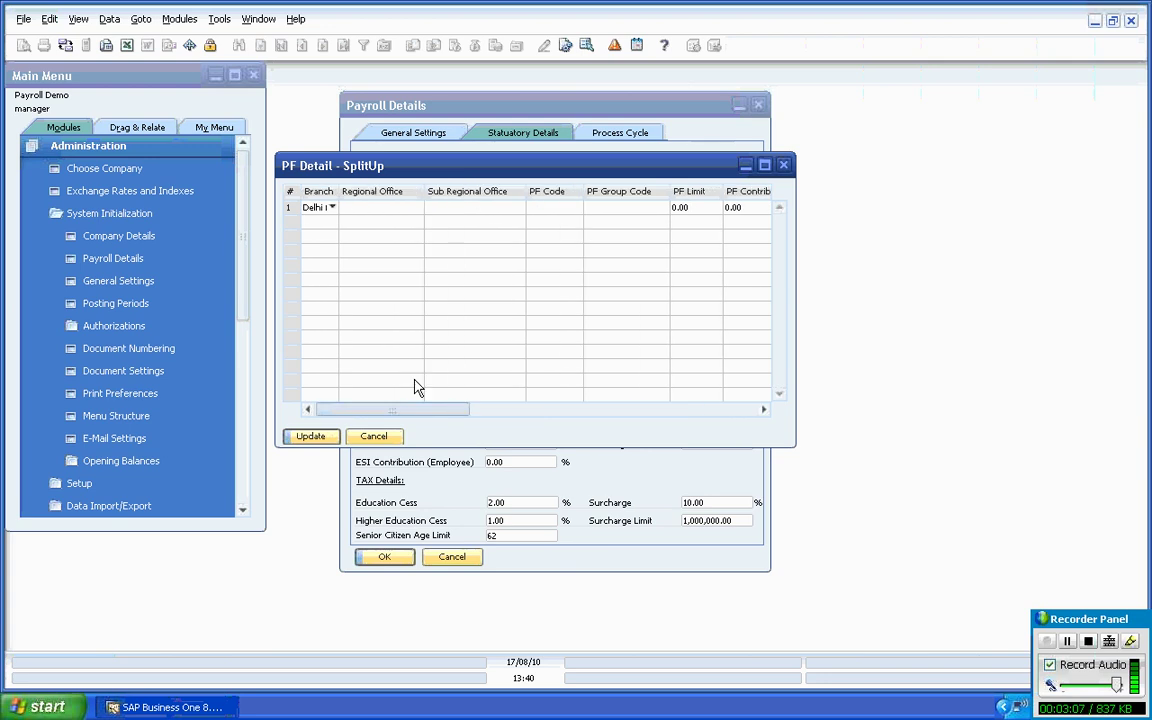
pyautogui.click(374, 437)
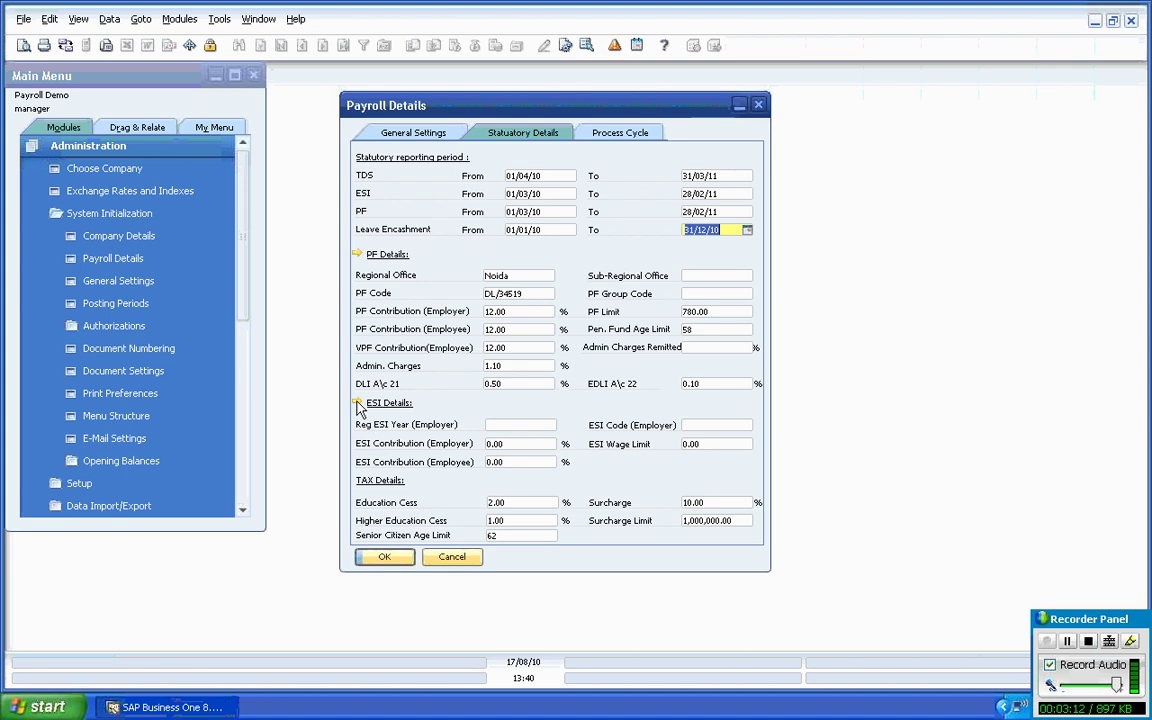
# Step: Explore the branch-wise ESI split-up by choosing branch Demo in its first row, and discard the entry
pyautogui.click(357, 404)
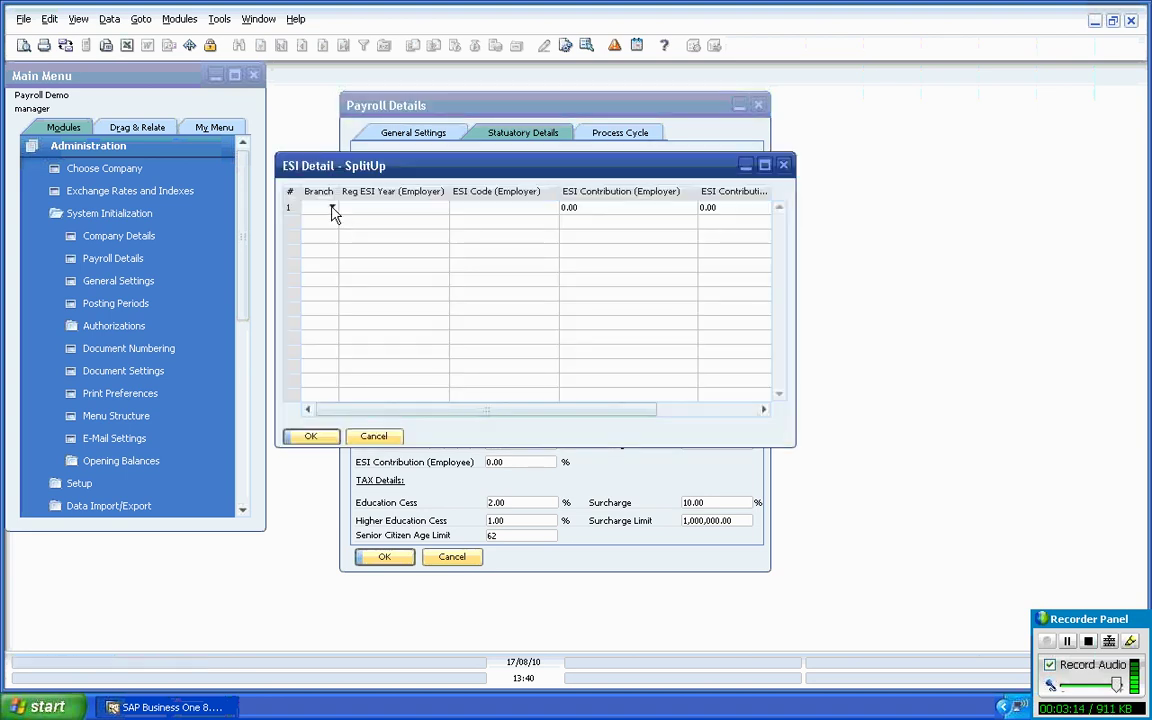
pyautogui.click(332, 208)
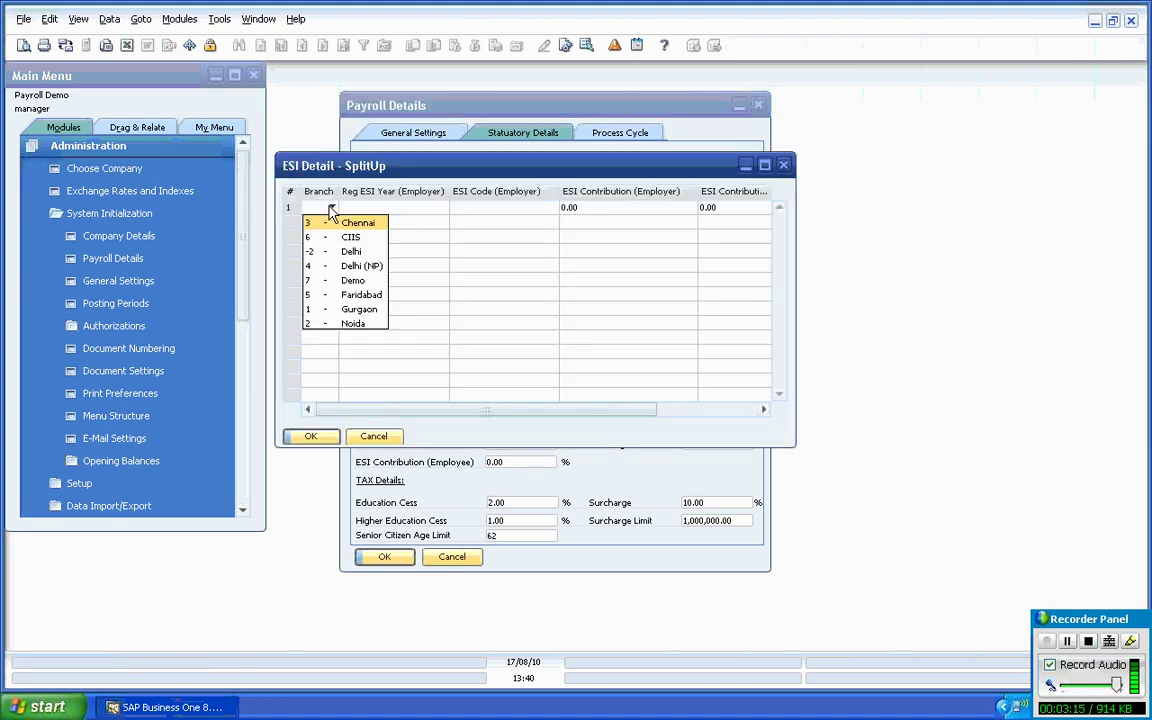
pyautogui.click(351, 280)
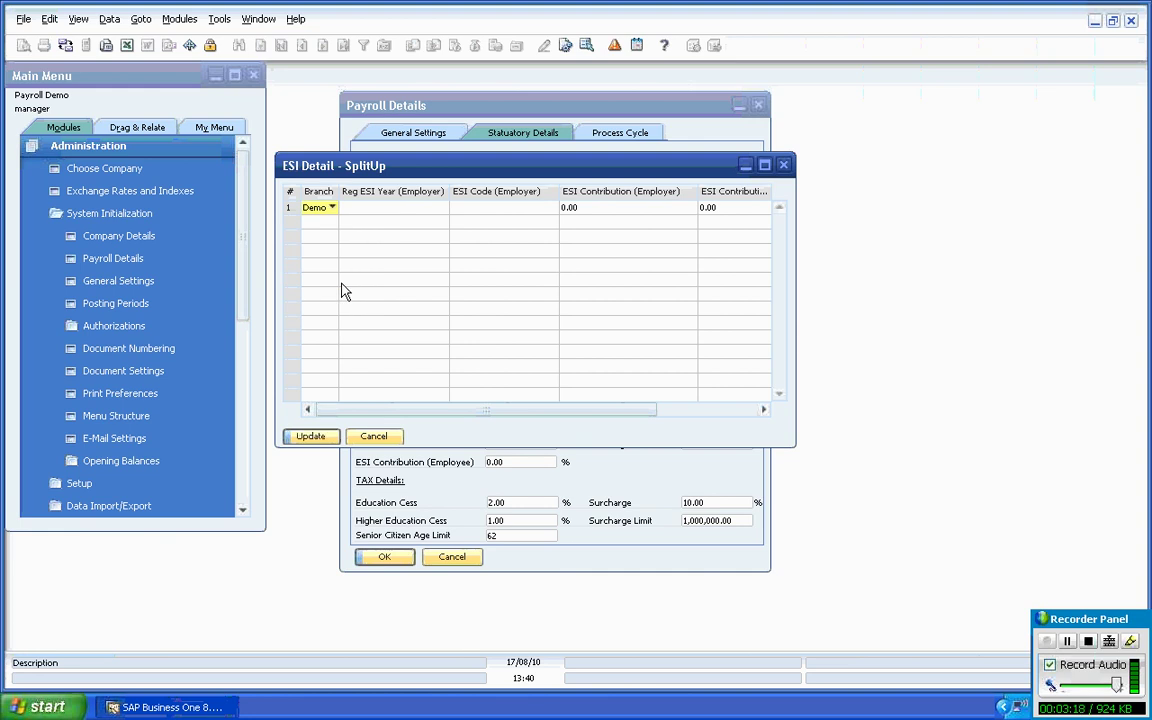
pyautogui.click(408, 214)
pyautogui.click(490, 219)
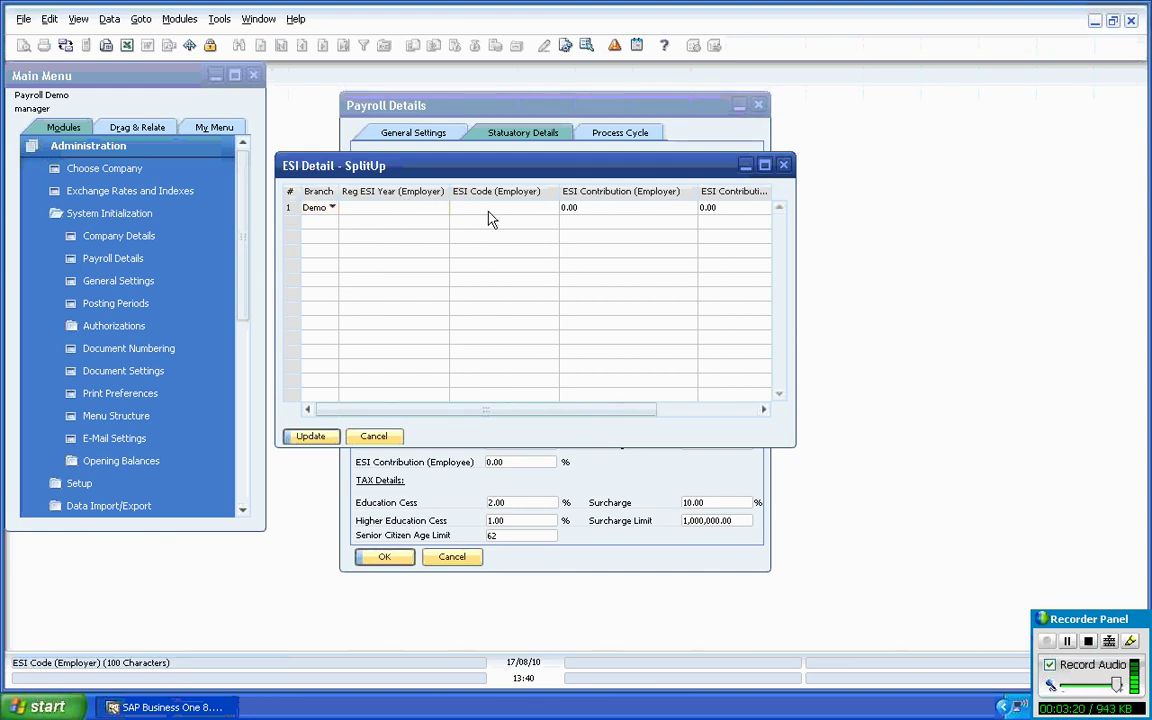
pyautogui.click(506, 208)
pyautogui.moveTo(594, 410); pyautogui.dragTo(517, 432)
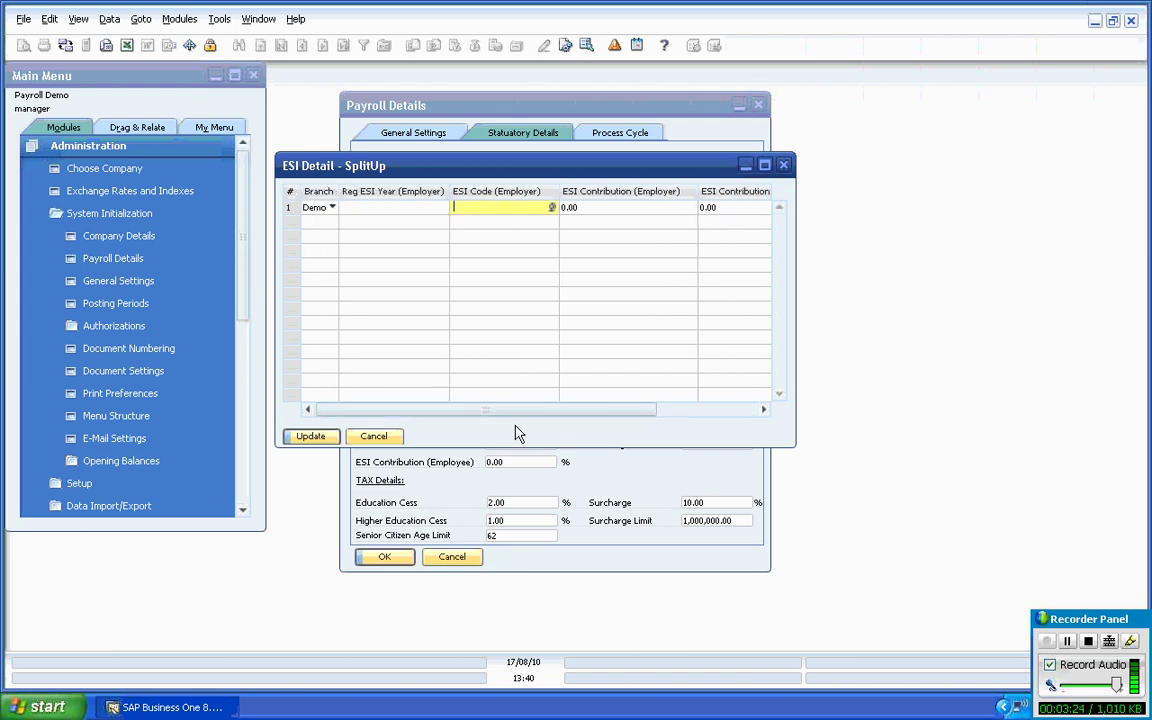
pyautogui.click(374, 436)
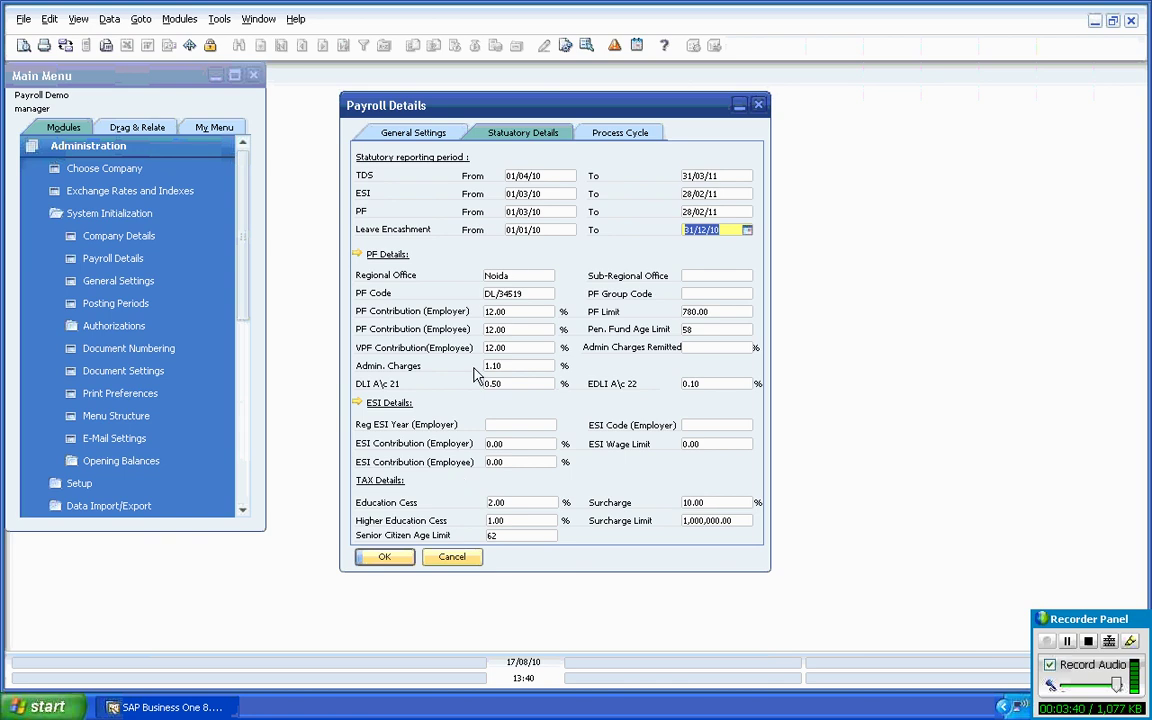
# Step: Review the process cycle's monthly from and to dates and processing days for payroll
pyautogui.click(628, 137)
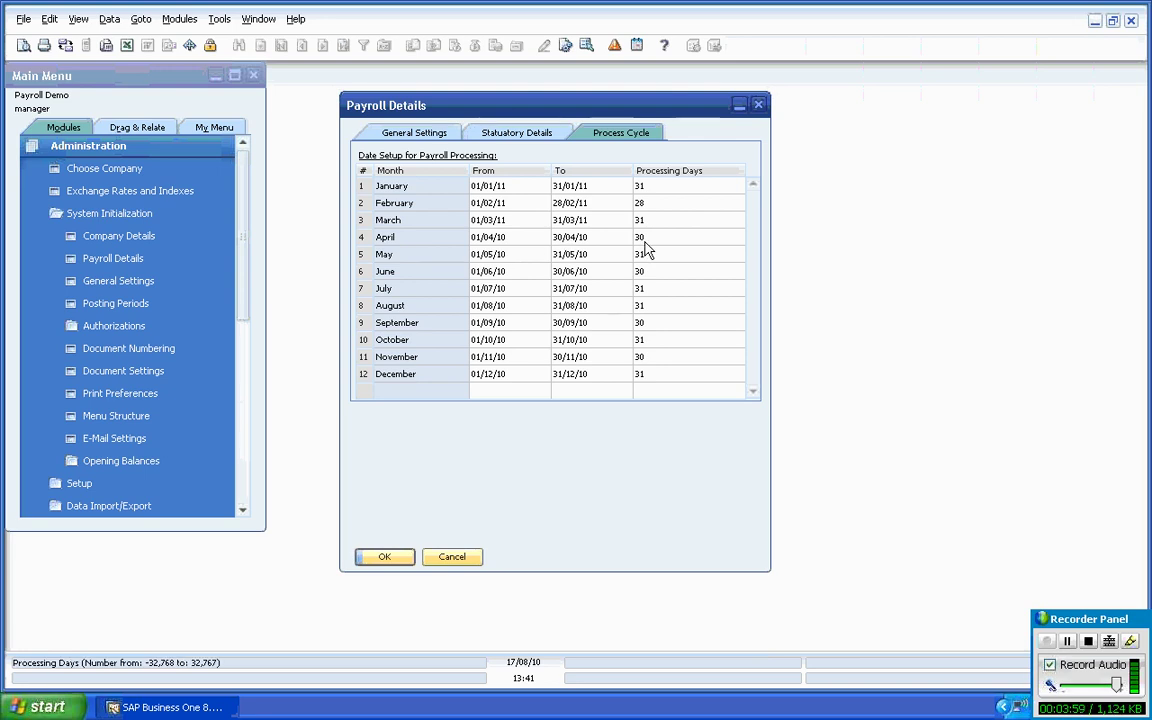
# Step: Close the payroll details and open Payroll Account Setup from G/L Account Determination in the financials setup
pyautogui.click(383, 563)
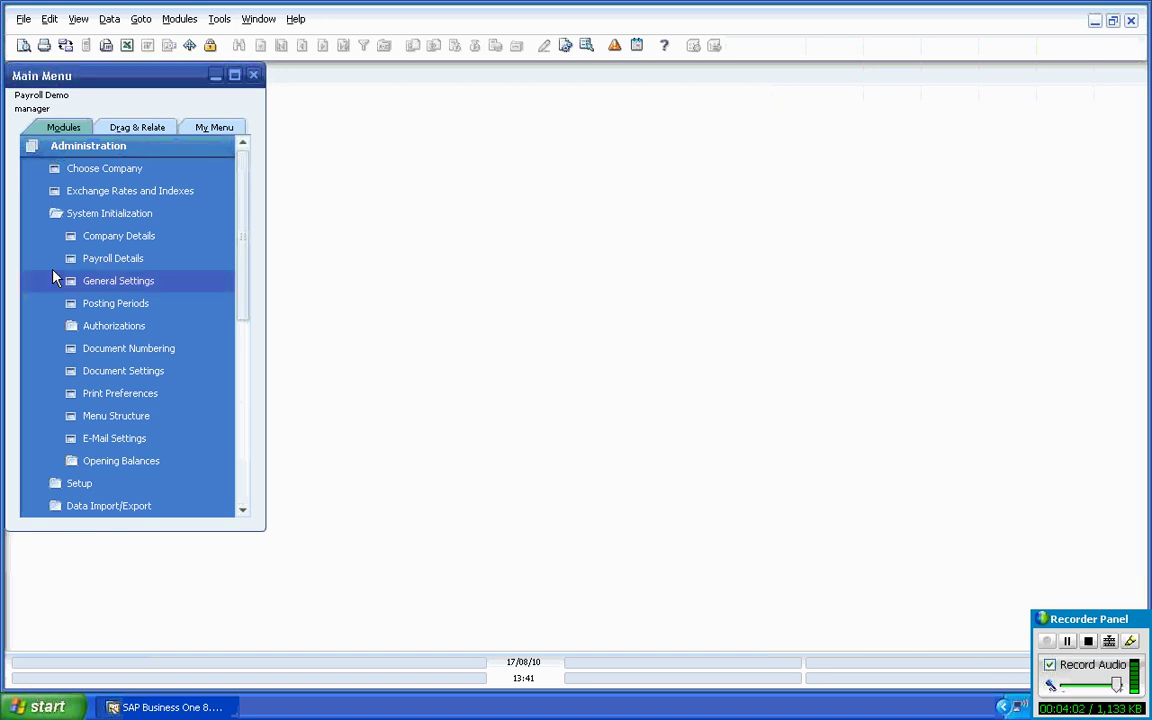
pyautogui.click(50, 220)
pyautogui.click(55, 234)
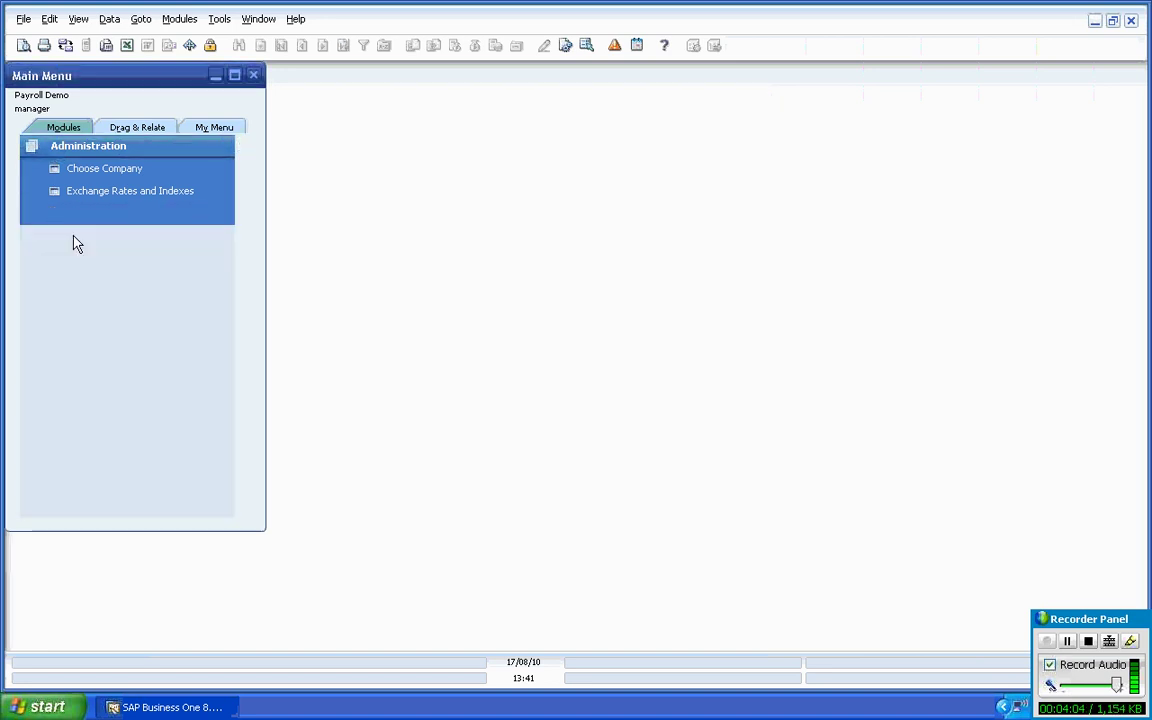
pyautogui.click(96, 280)
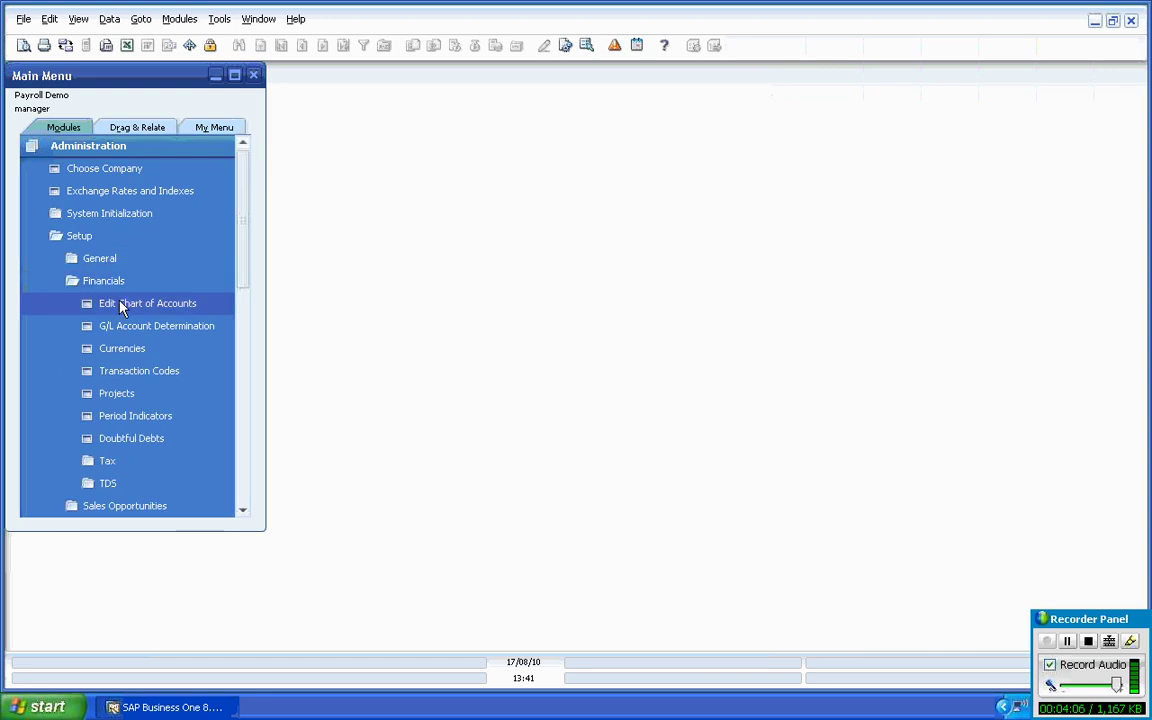
pyautogui.click(128, 327)
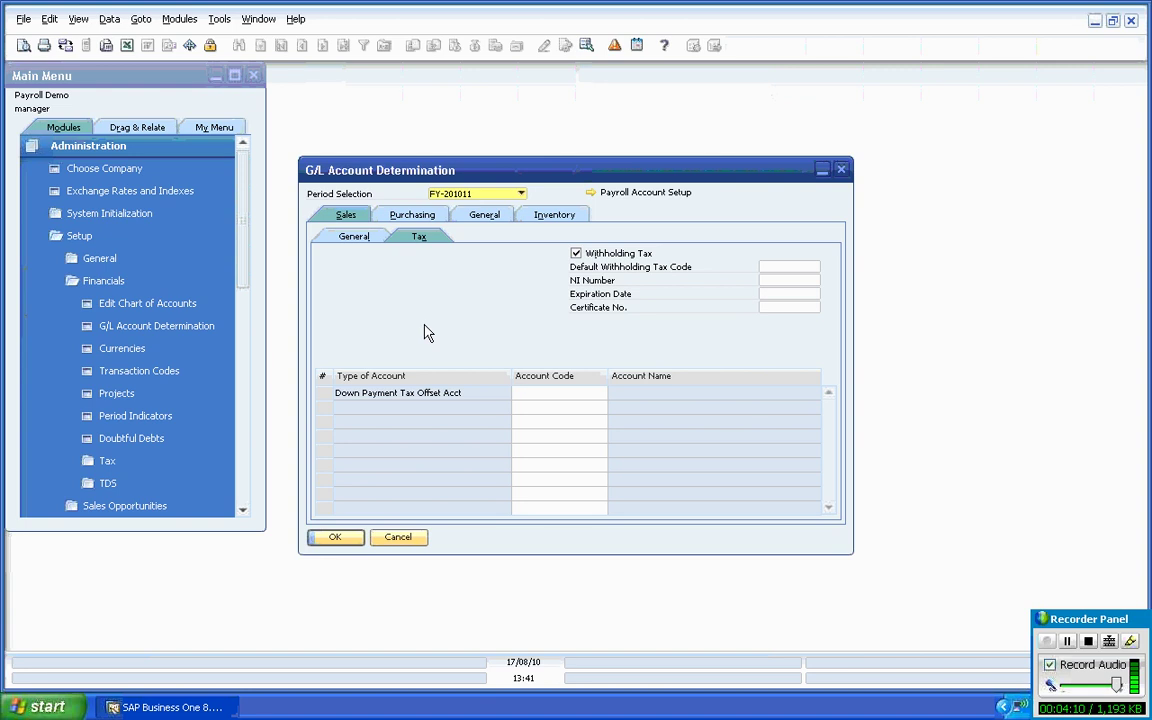
pyautogui.click(594, 193)
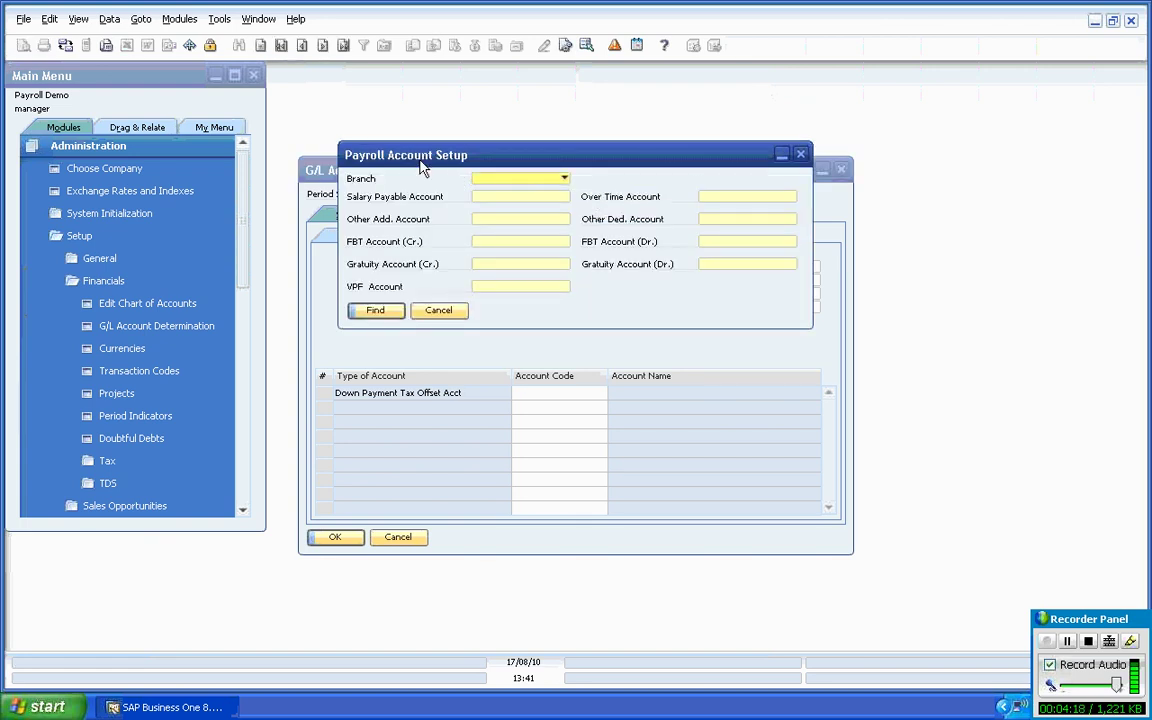
# Step: Review branch Demo's payroll G/L accounts, including salary payable, overtime, other additions and deductions, and close both account setup windows
pyautogui.click(301, 47)
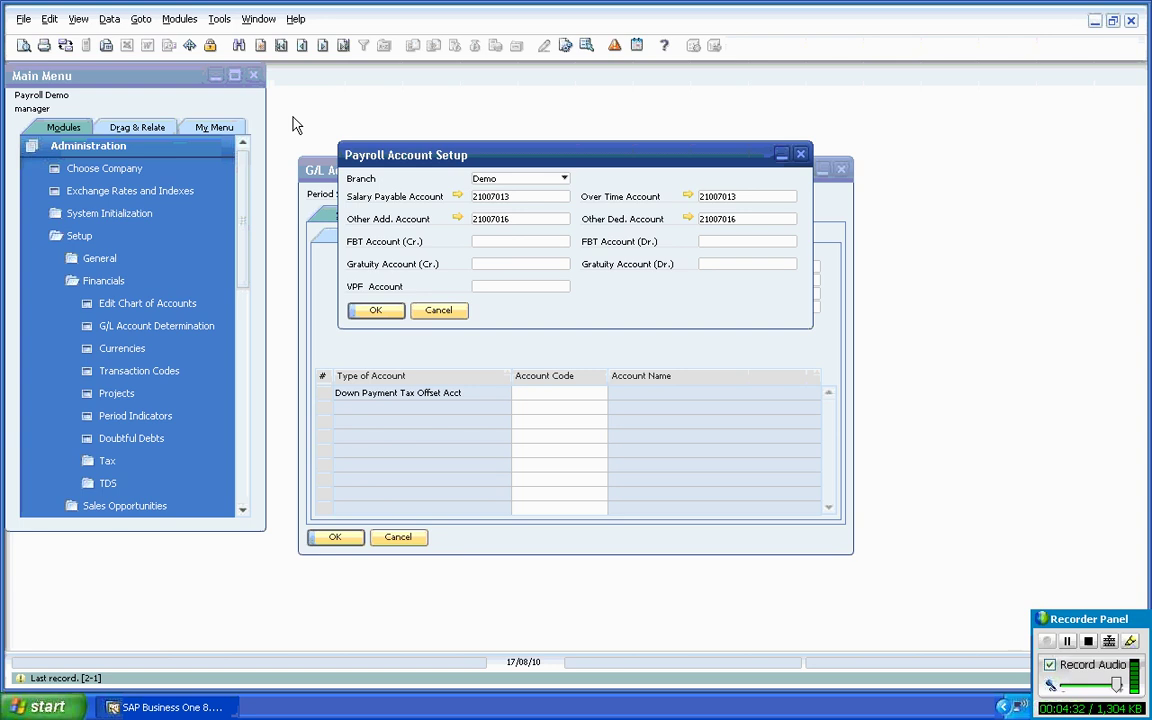
pyautogui.click(565, 179)
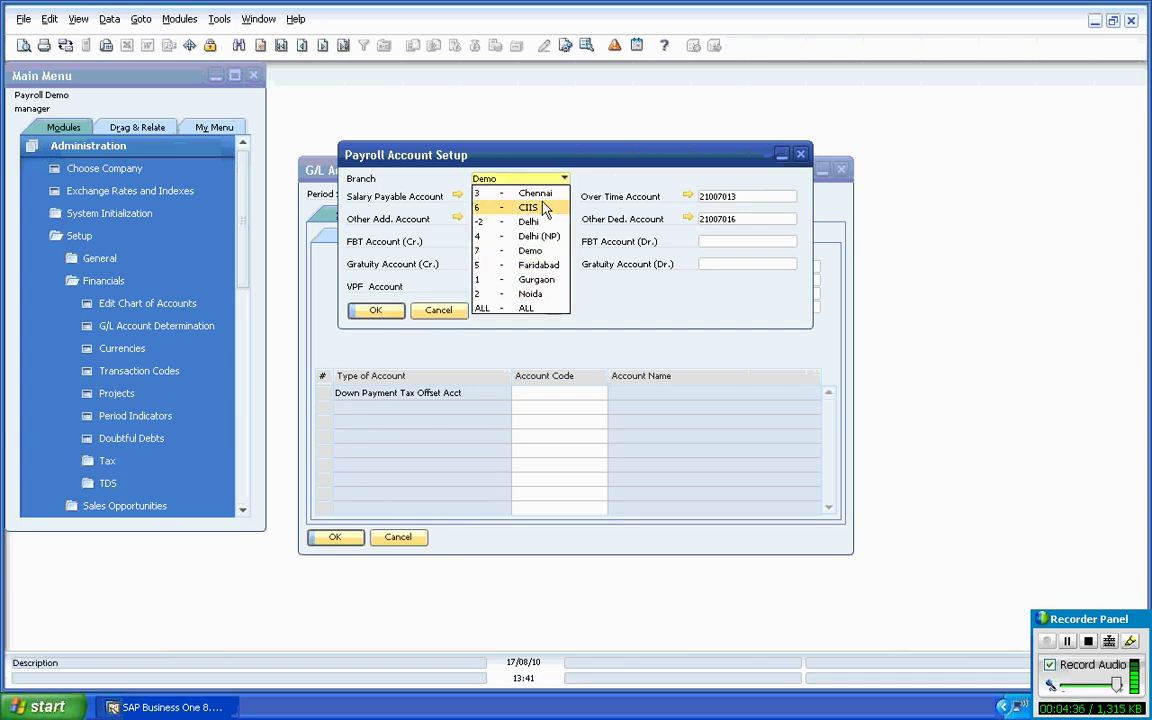
pyautogui.click(531, 250)
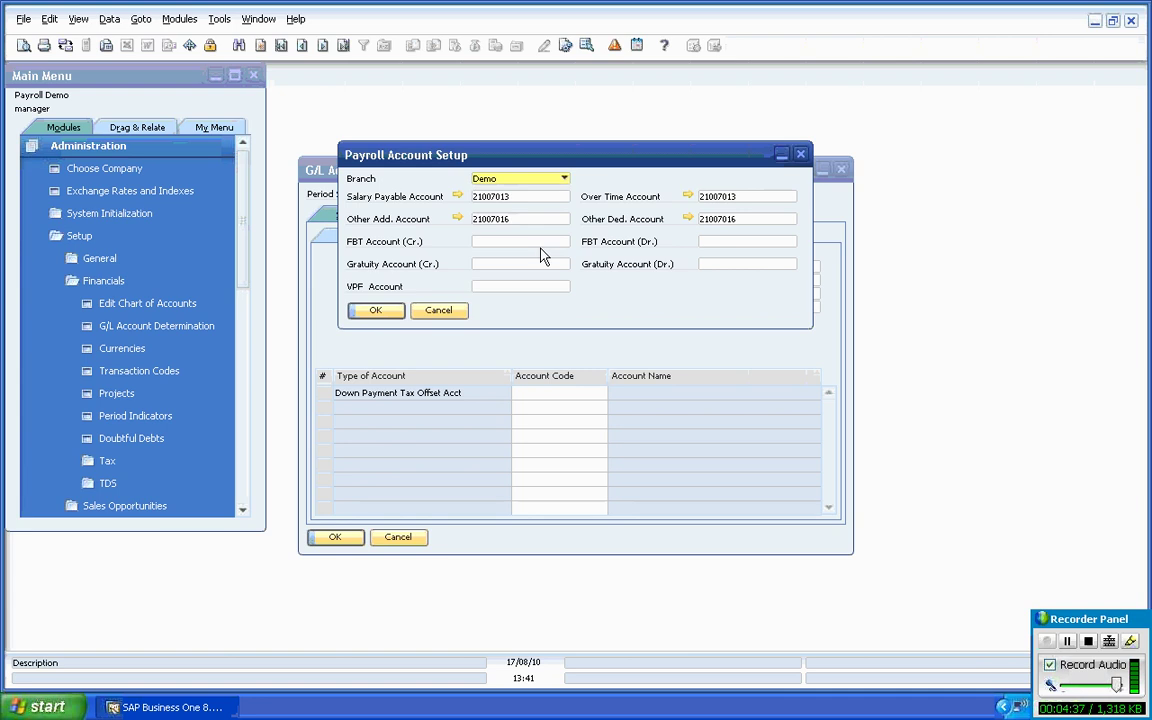
pyautogui.click(378, 311)
pyautogui.click(331, 536)
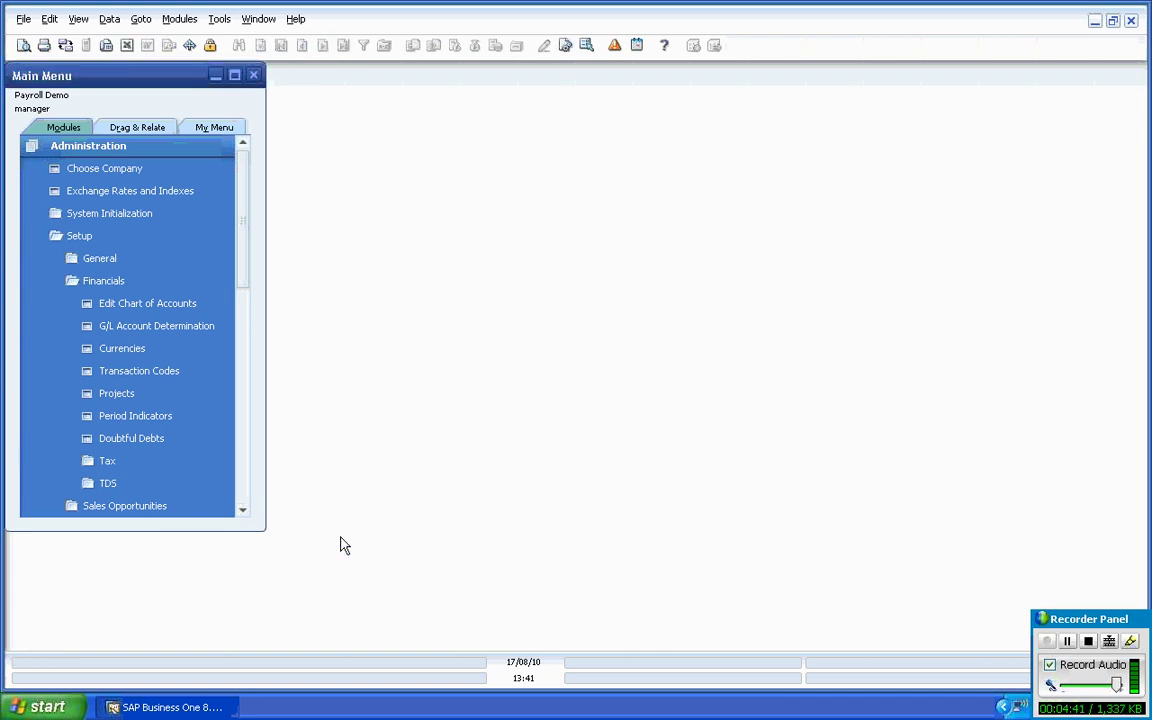
# Step: Review the Human Resources work hours definition, checking shift and break times and the flexi hours, overlap and OT options
pyautogui.click(86, 281)
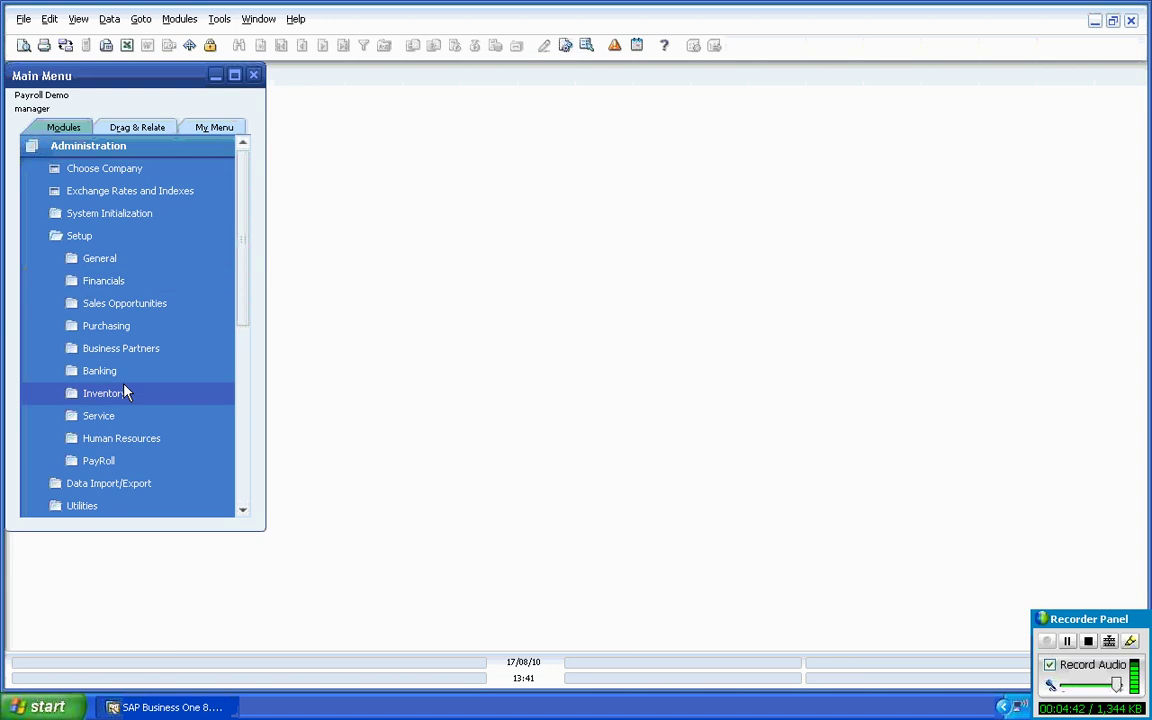
pyautogui.click(124, 444)
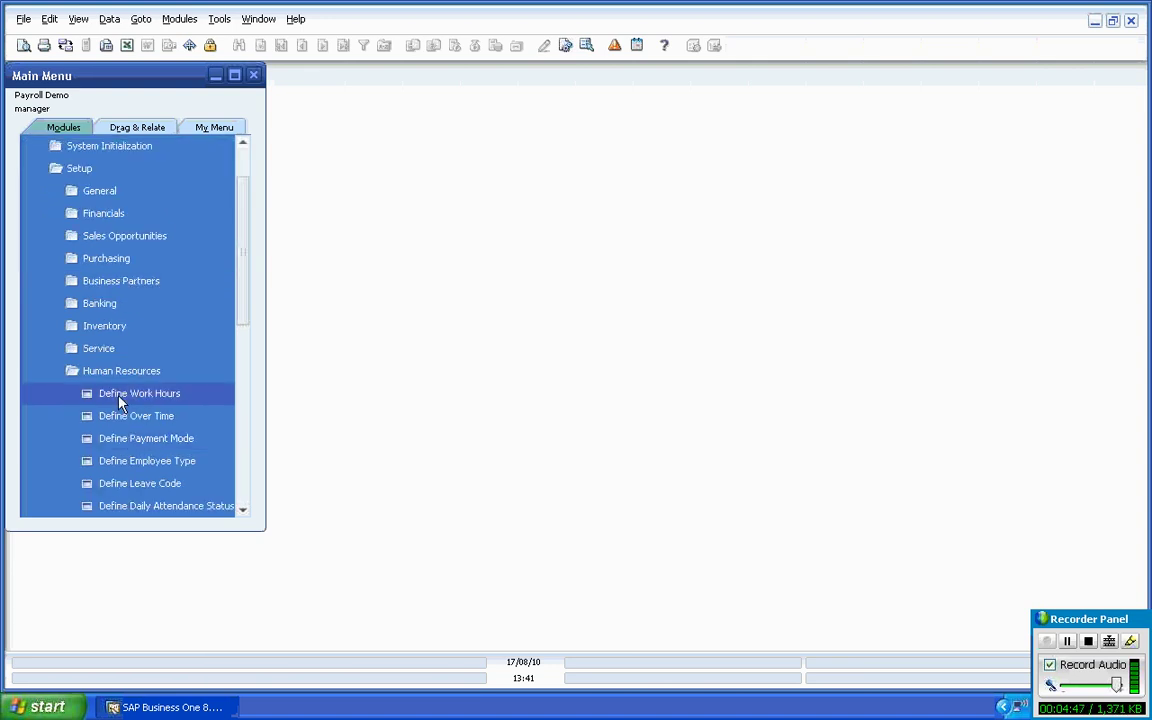
pyautogui.click(121, 396)
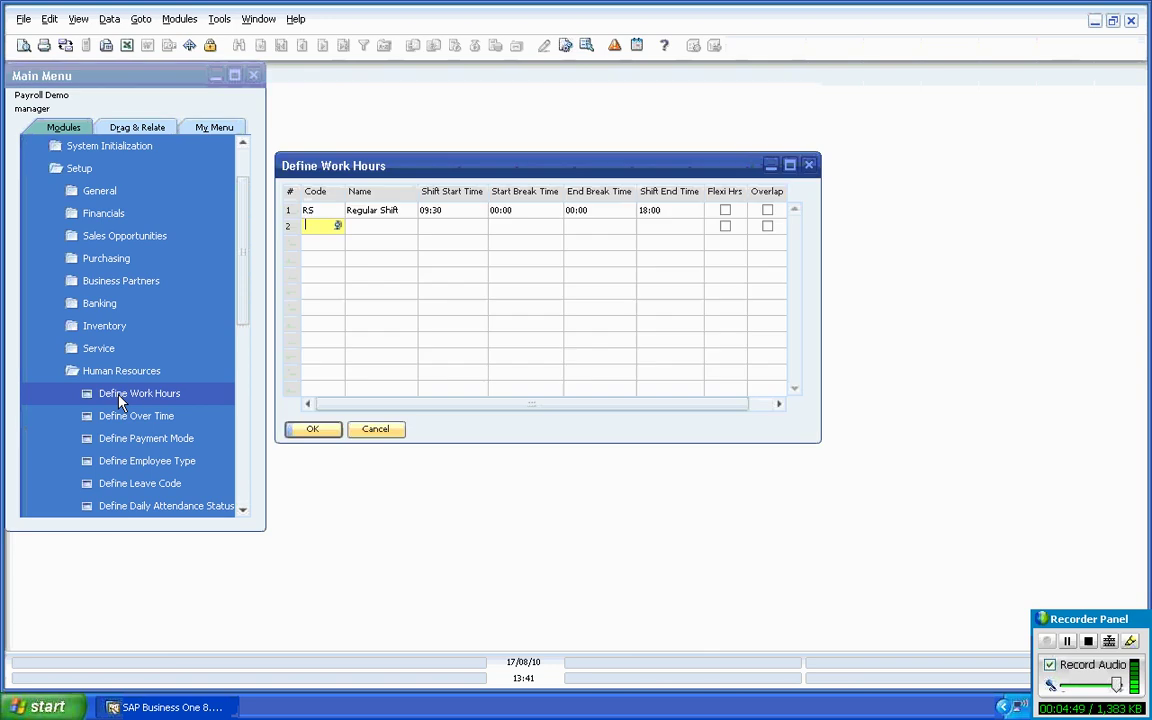
pyautogui.click(789, 165)
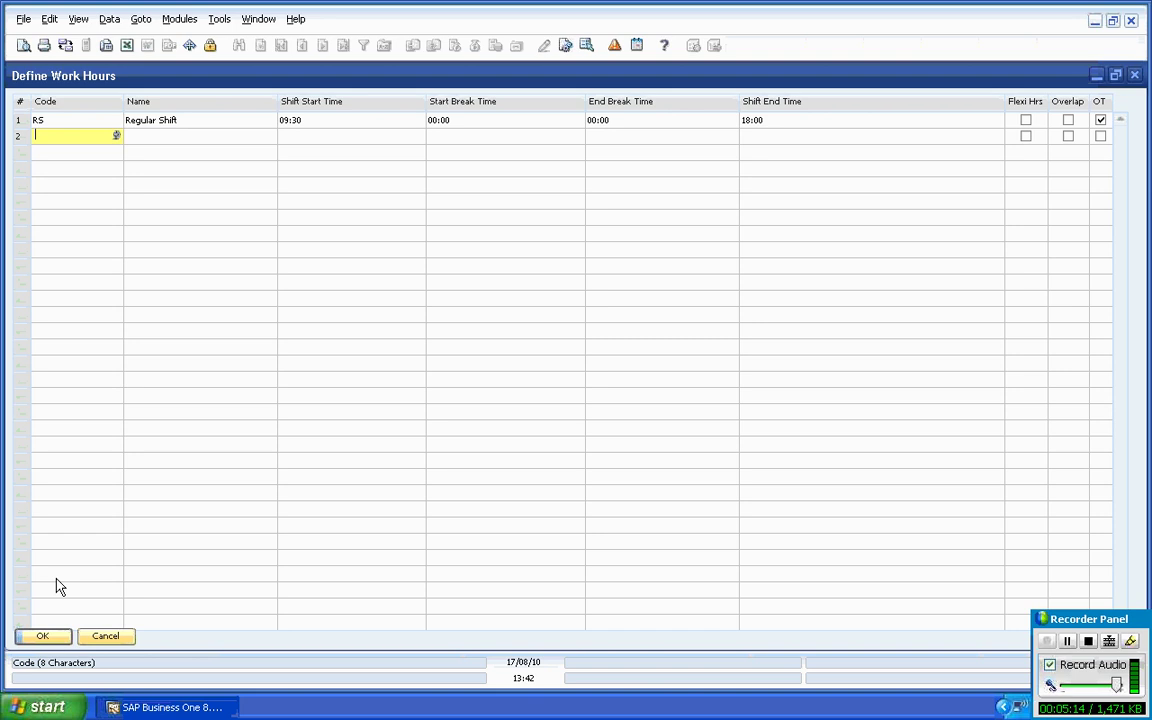
pyautogui.click(48, 637)
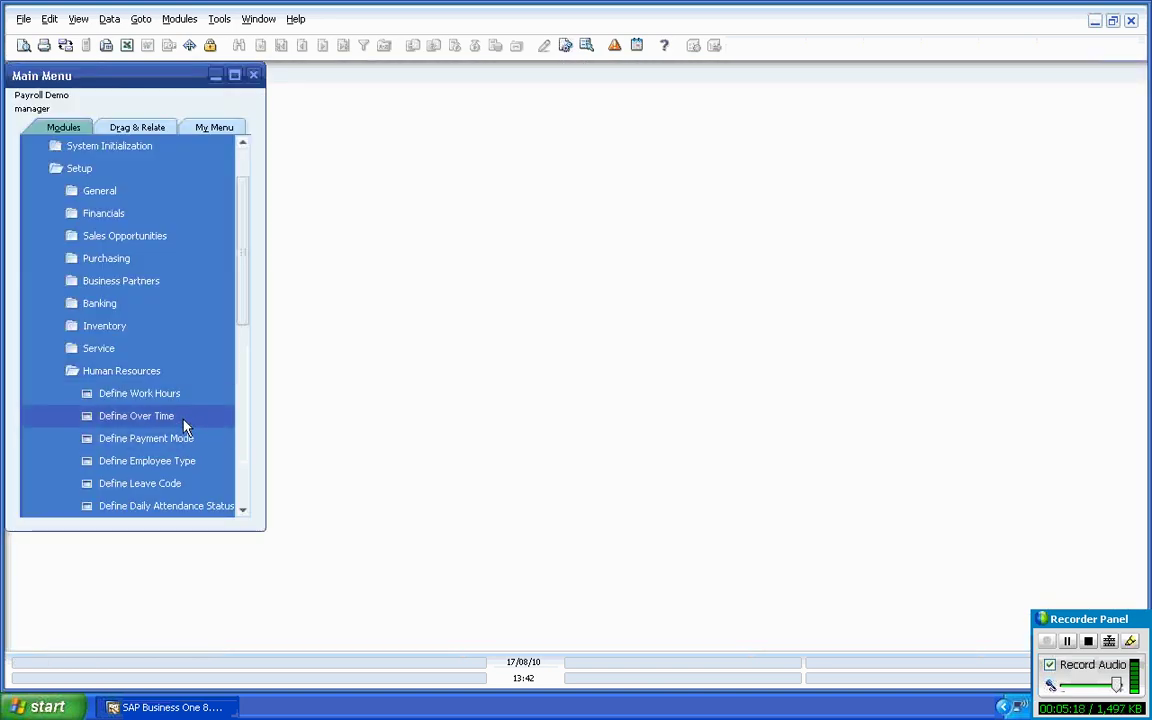
# Step: Review the overtime definition, checking the rounding option, work hour, minimum OT hours, employee type, hourly rate and effective date
pyautogui.click(140, 416)
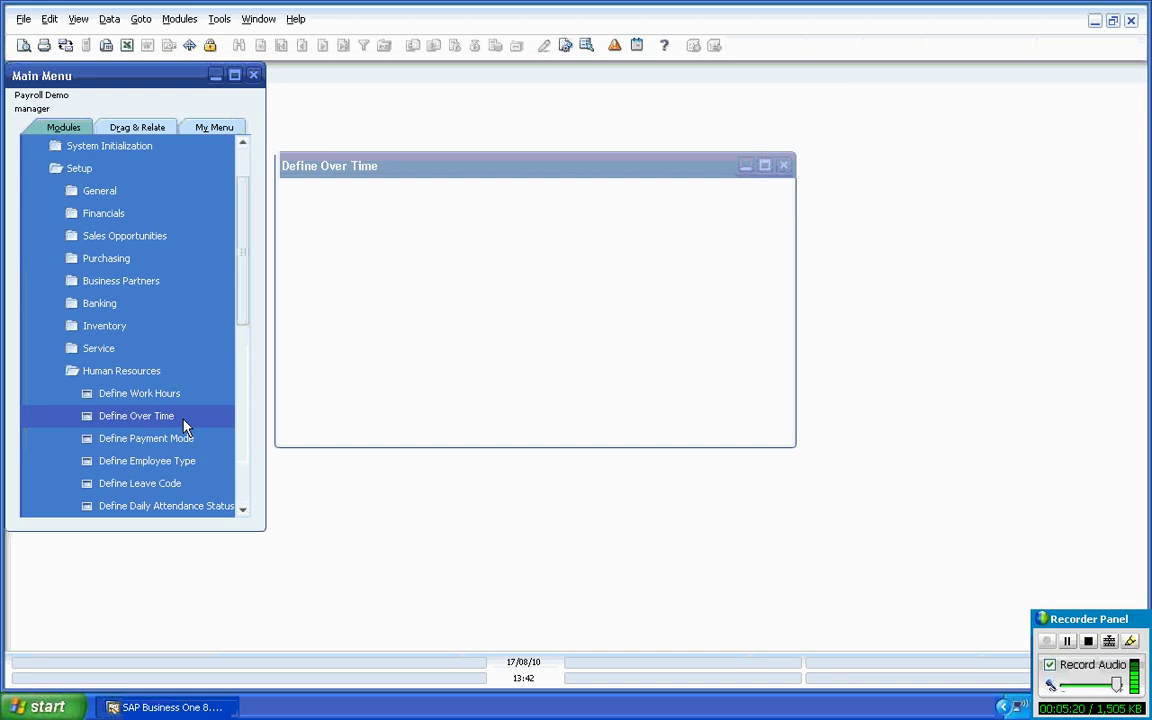
pyautogui.click(764, 165)
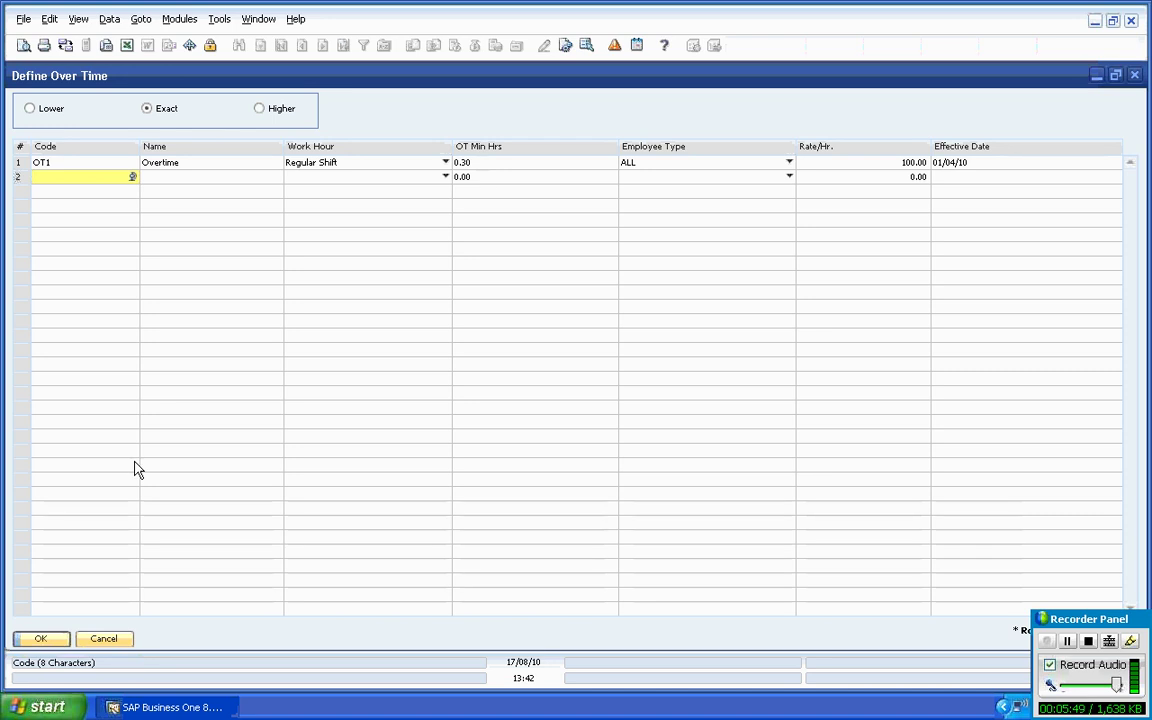
pyautogui.click(55, 642)
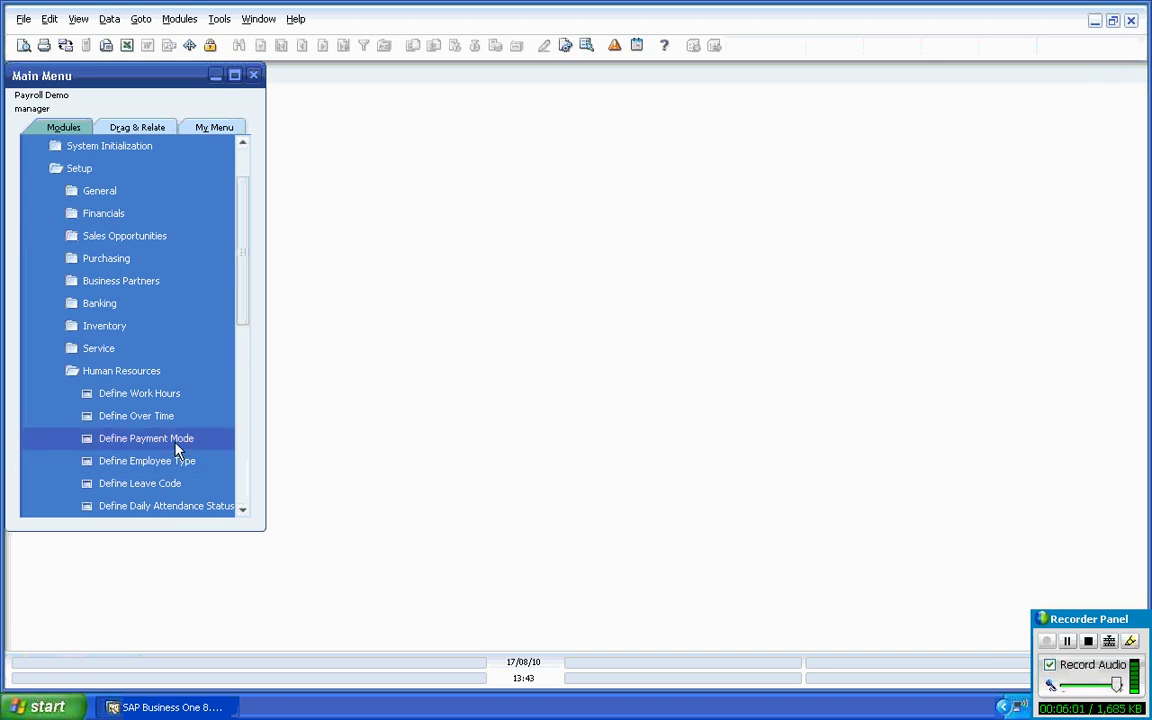
# Step: Review the defined payment modes and employee types, including each employee type's PF category
pyautogui.click(177, 447)
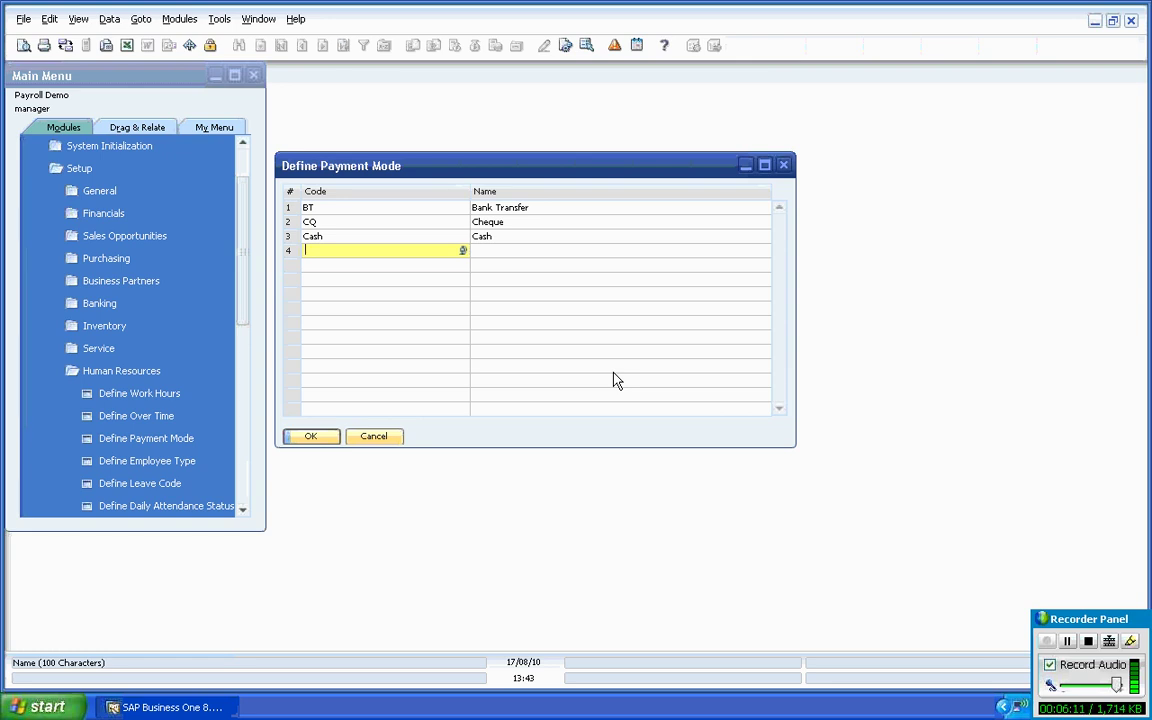
pyautogui.click(305, 439)
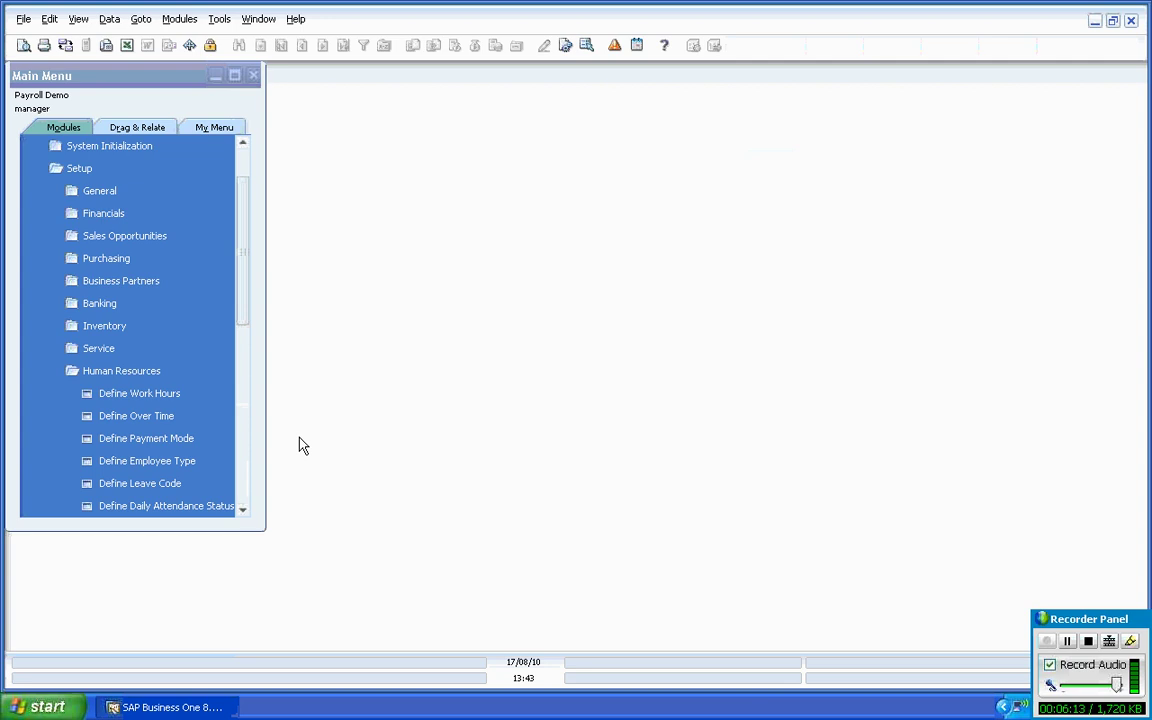
pyautogui.click(178, 468)
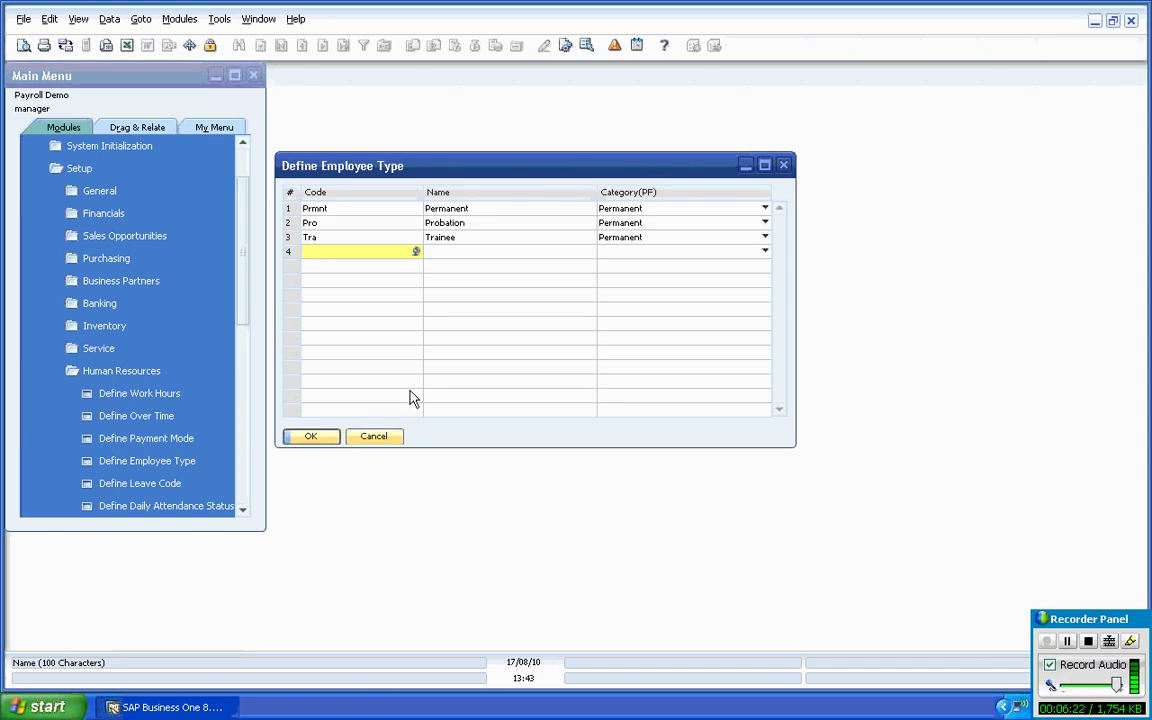
pyautogui.click(330, 439)
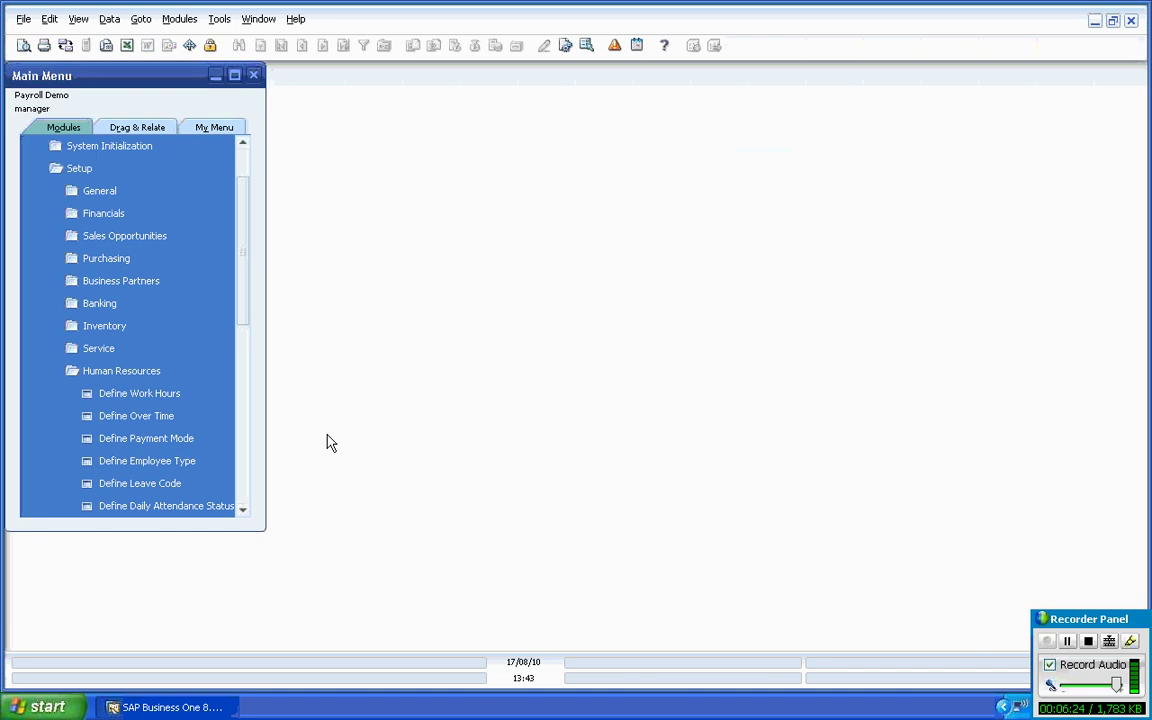
# Step: Review the Sick Leave code, checking its yearly maximum, availability, lapse, encashment, G/L account, accrual and remarks fields
pyautogui.click(213, 483)
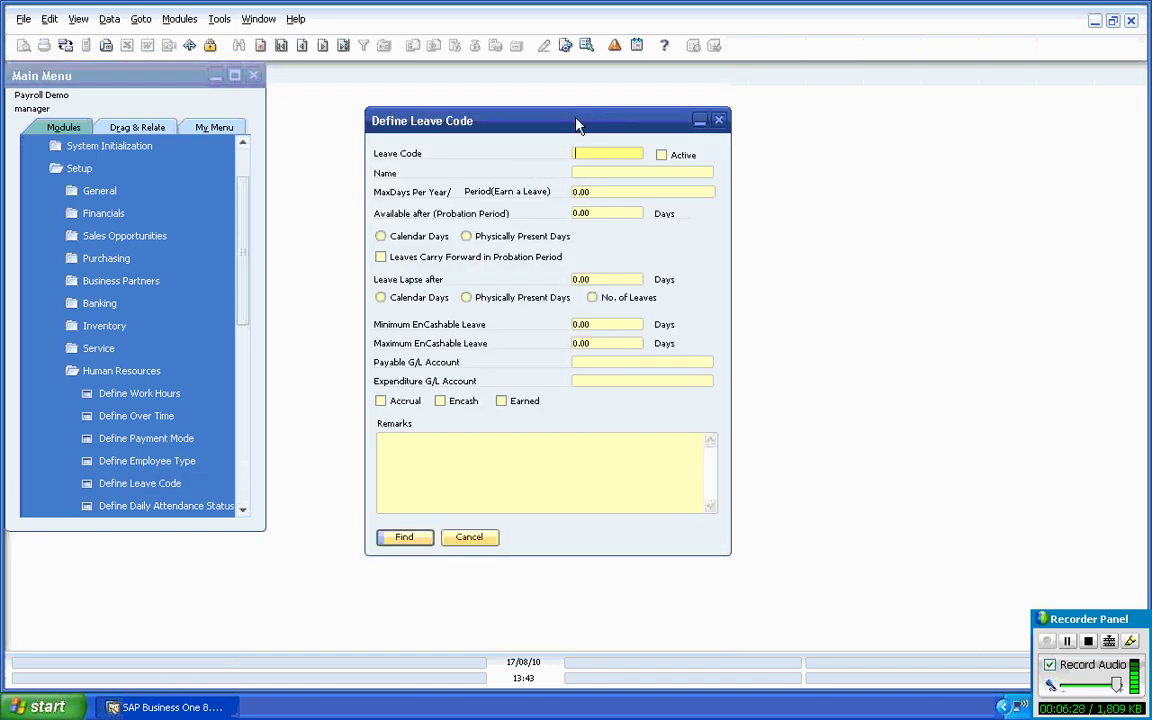
pyautogui.click(302, 46)
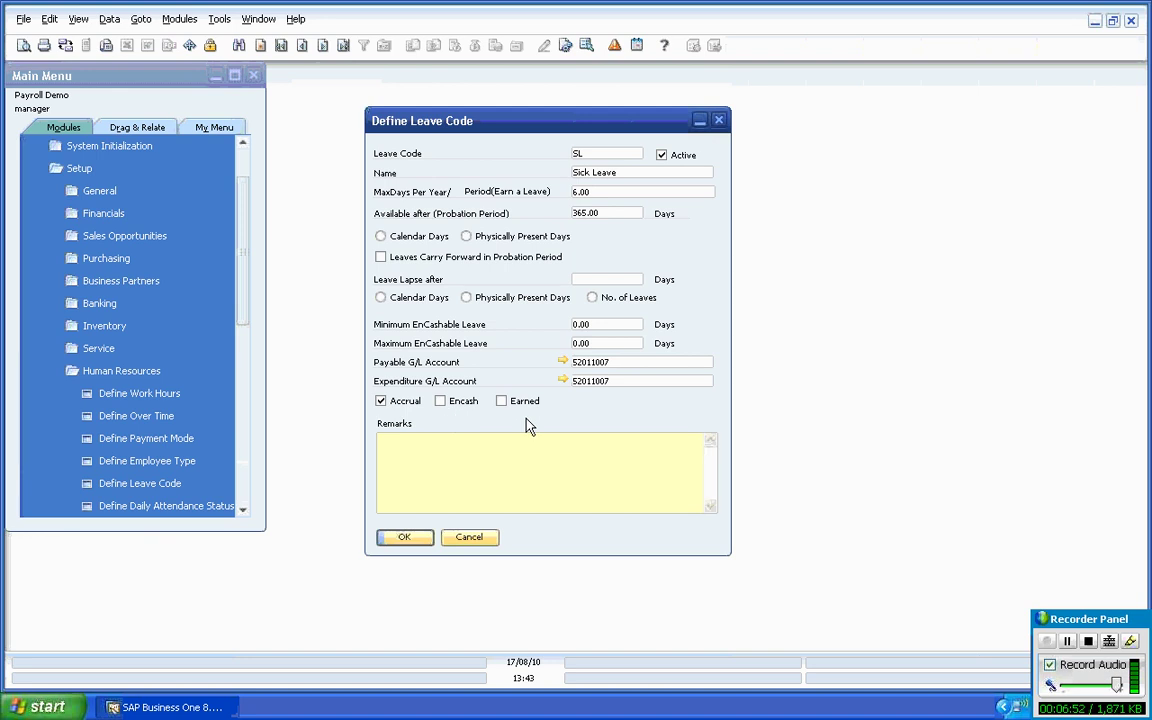
pyautogui.click(499, 466)
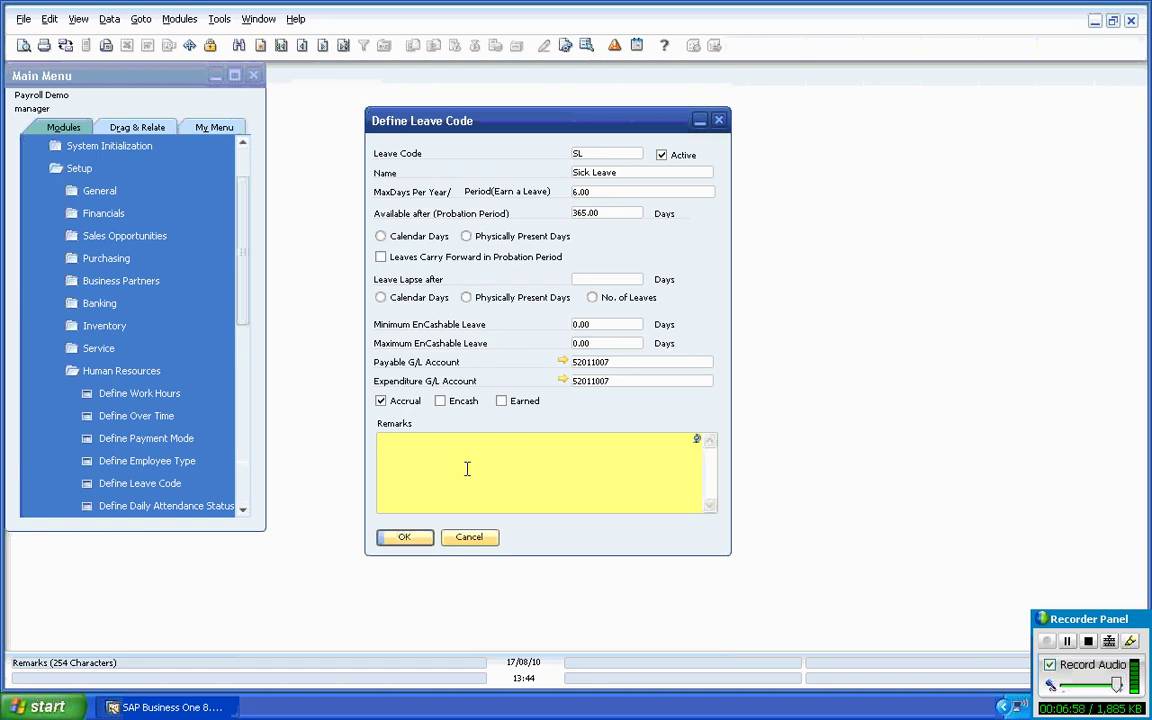
pyautogui.click(420, 538)
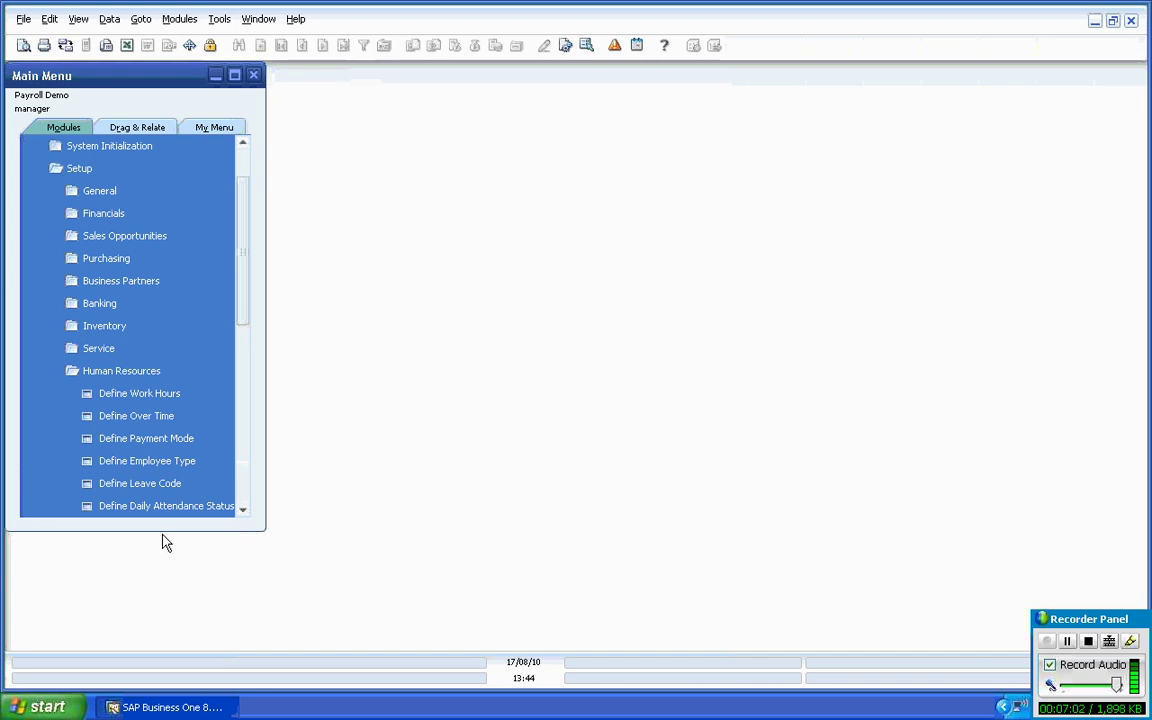
# Step: Explore the daily attendance statuses, toggling Half Day (Without Pay) on and off for Absent, and discard the changes
pyautogui.click(153, 508)
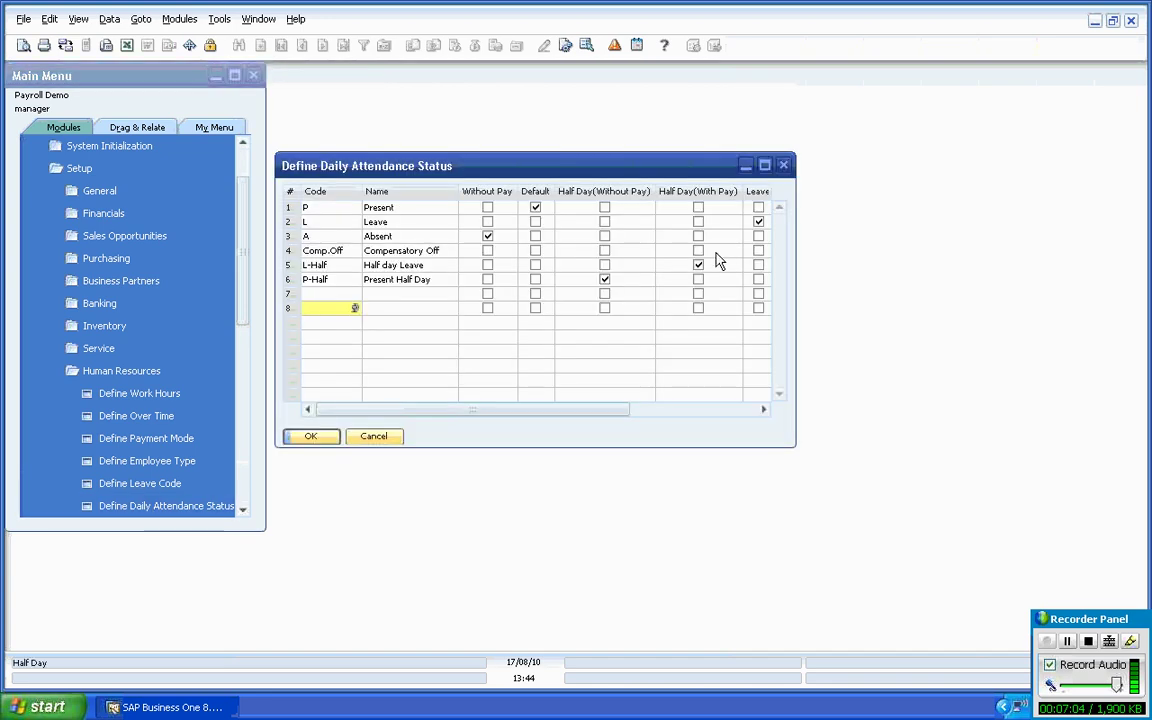
pyautogui.click(763, 166)
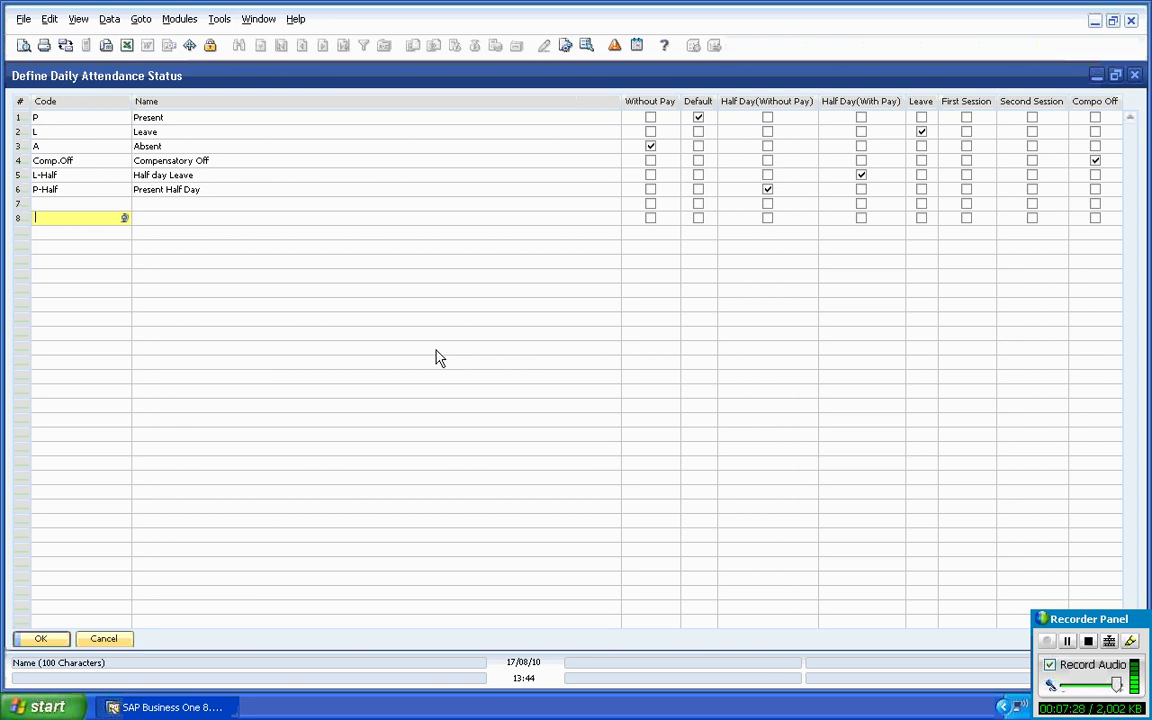
pyautogui.click(106, 146)
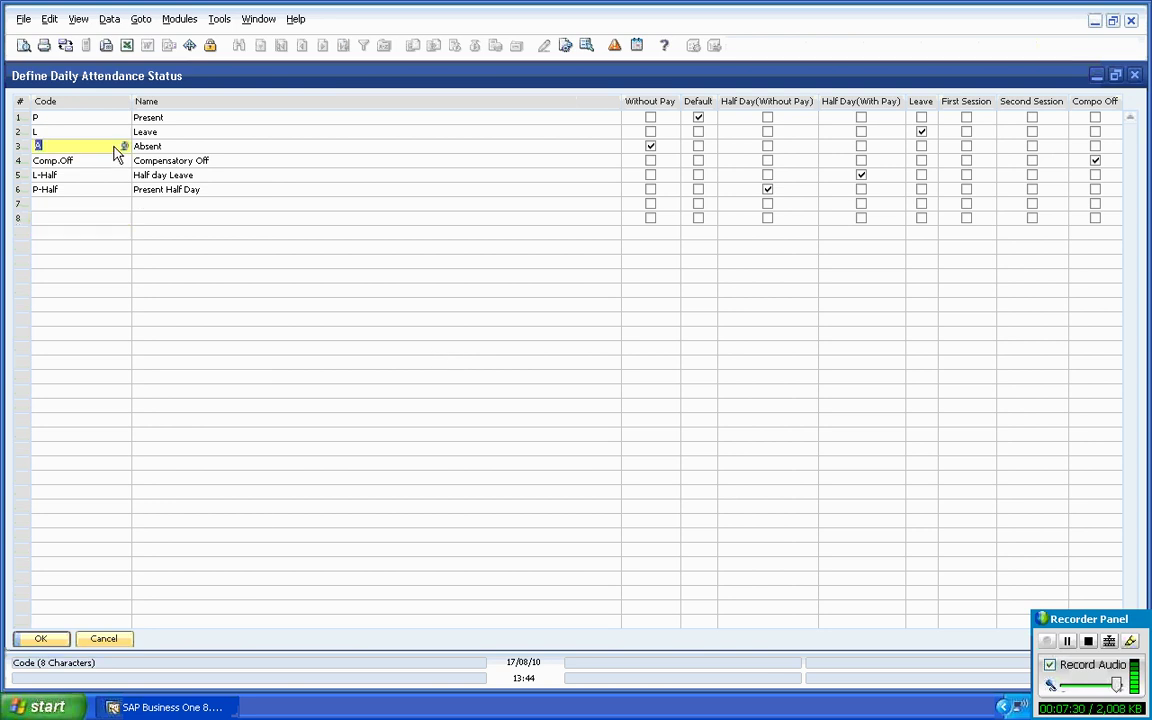
pyautogui.click(184, 146)
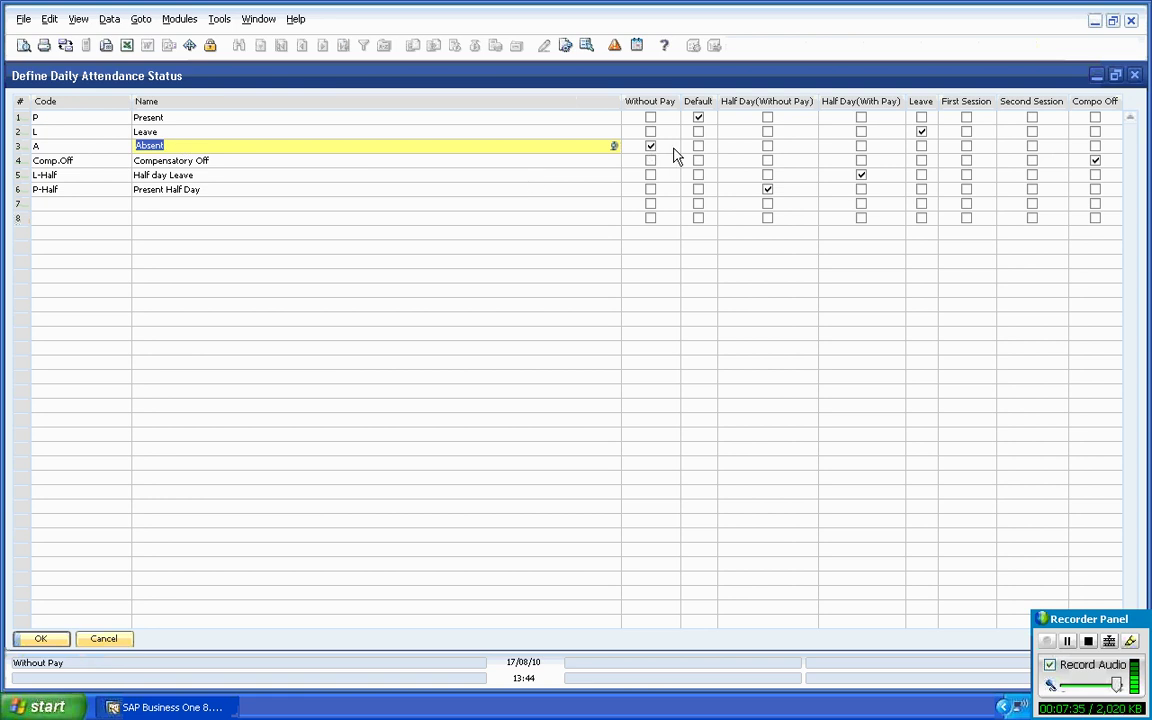
pyautogui.click(767, 147)
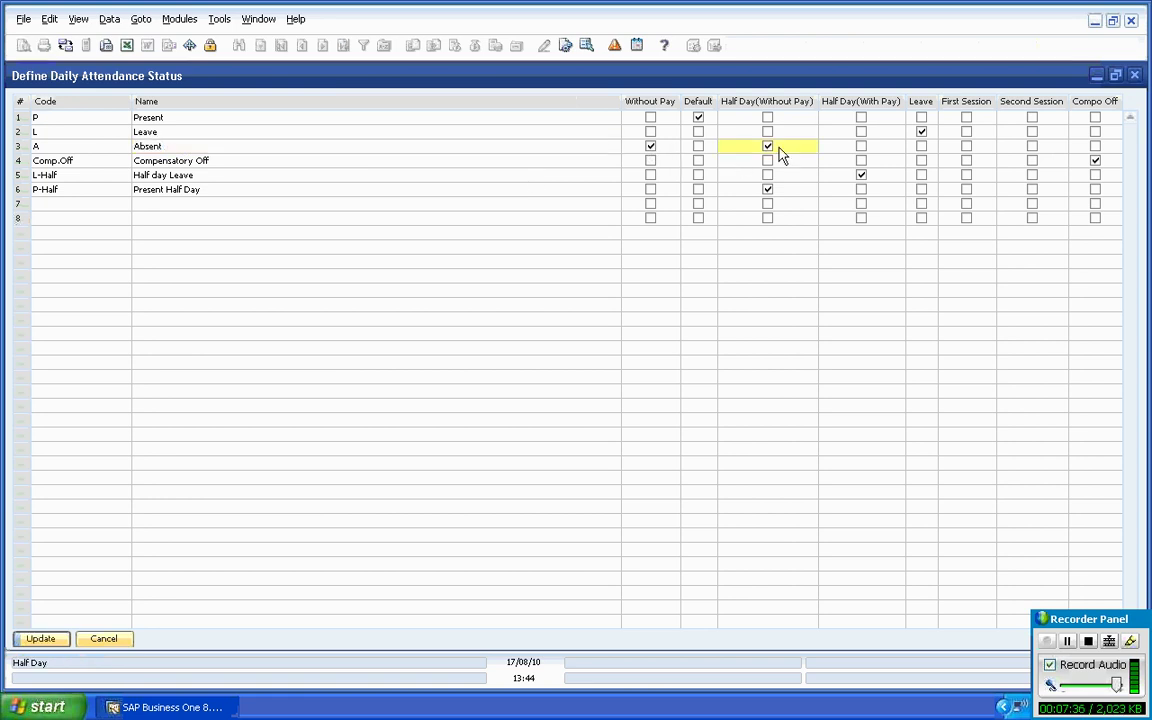
pyautogui.click(767, 147)
pyautogui.click(100, 640)
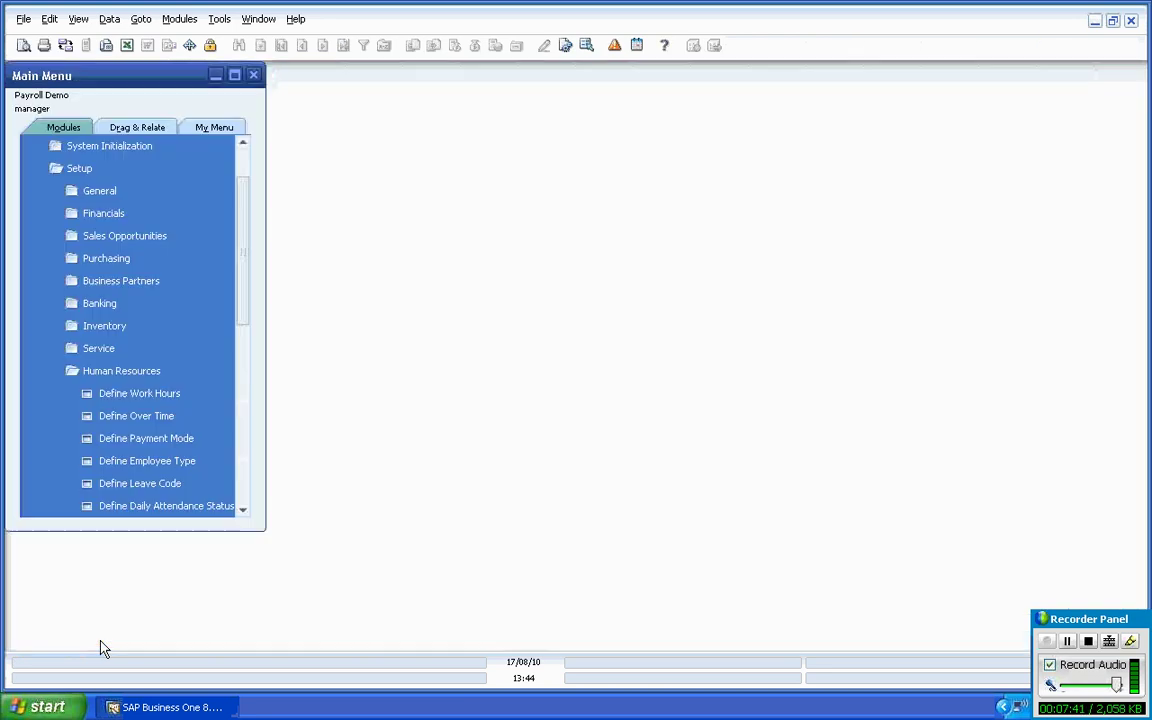
# Step: Review the PayRoll pay code definitions, checking their G/L accounts and PF, gratuity, ESI, Section 10, PT, Active, Fixed and VPF options
pyautogui.click(150, 372)
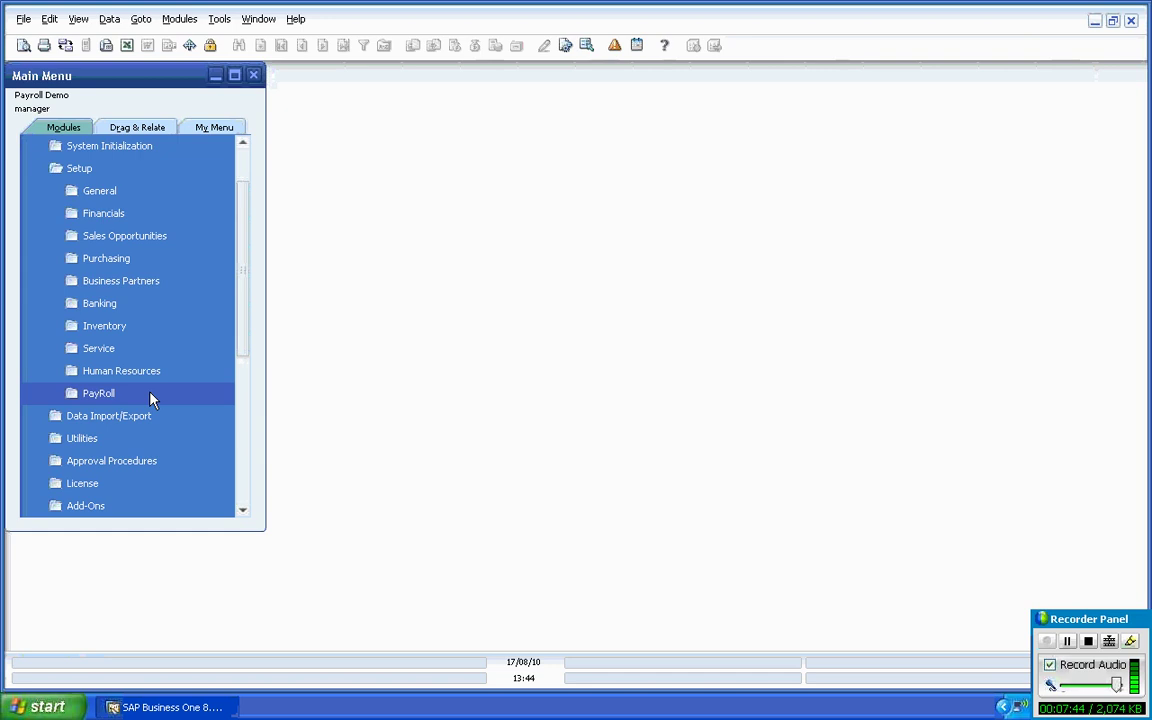
pyautogui.click(150, 396)
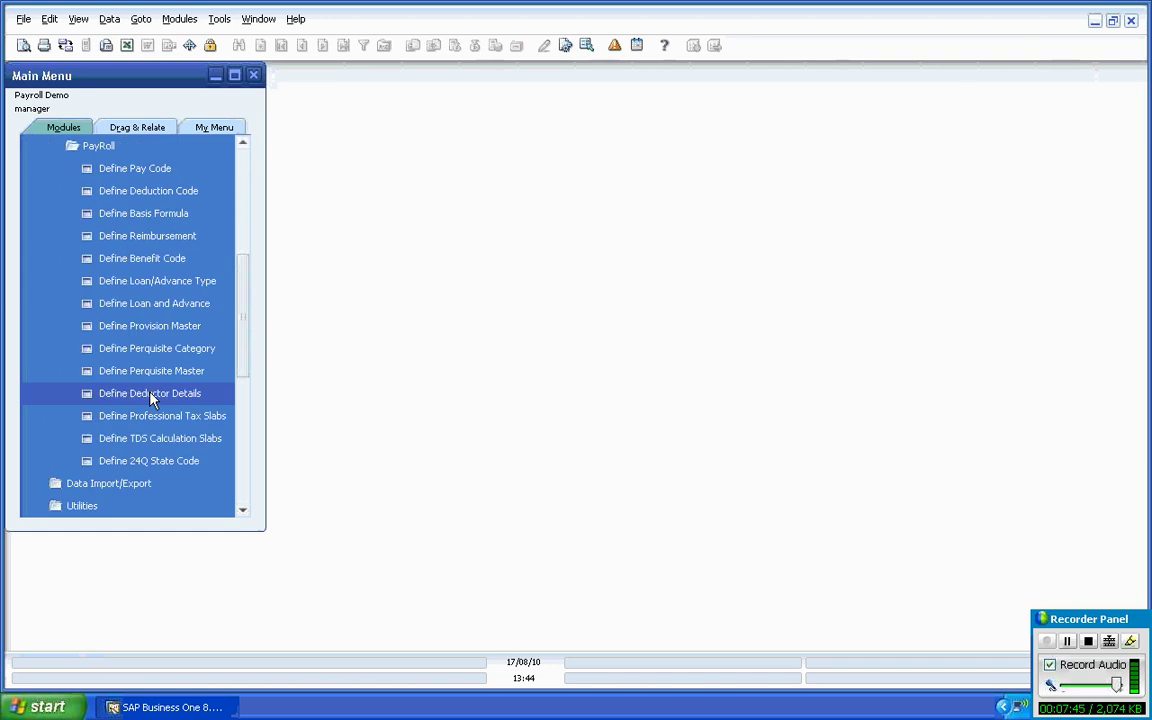
pyautogui.click(147, 170)
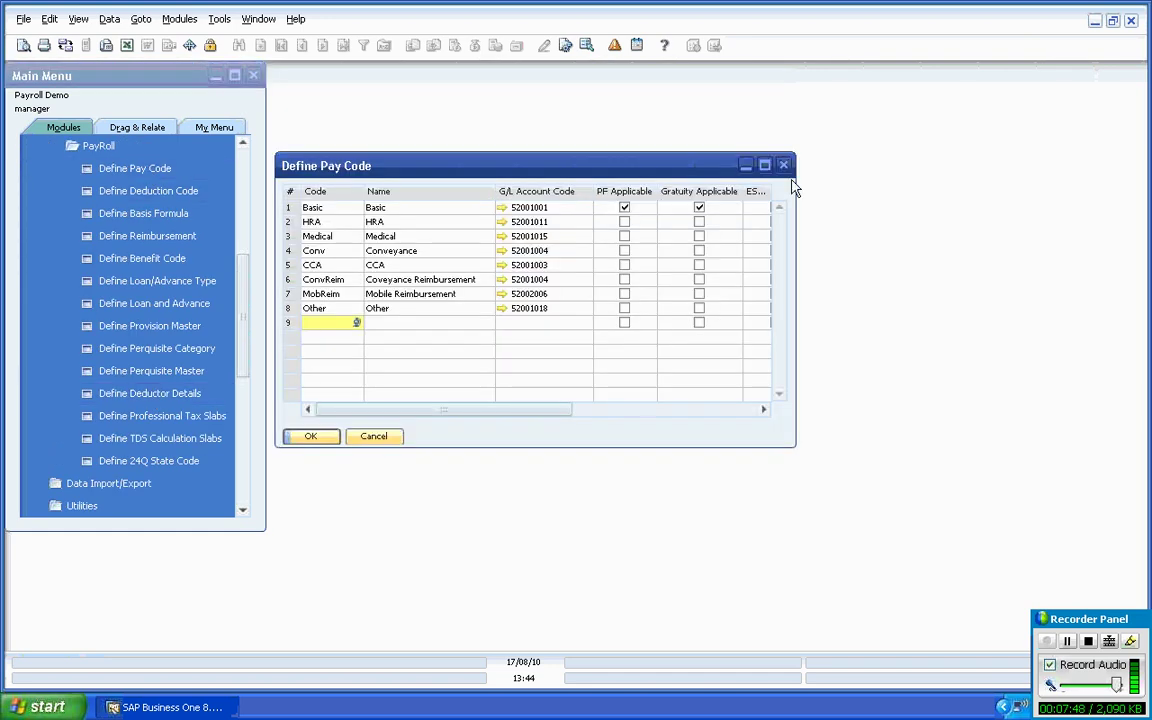
pyautogui.click(761, 165)
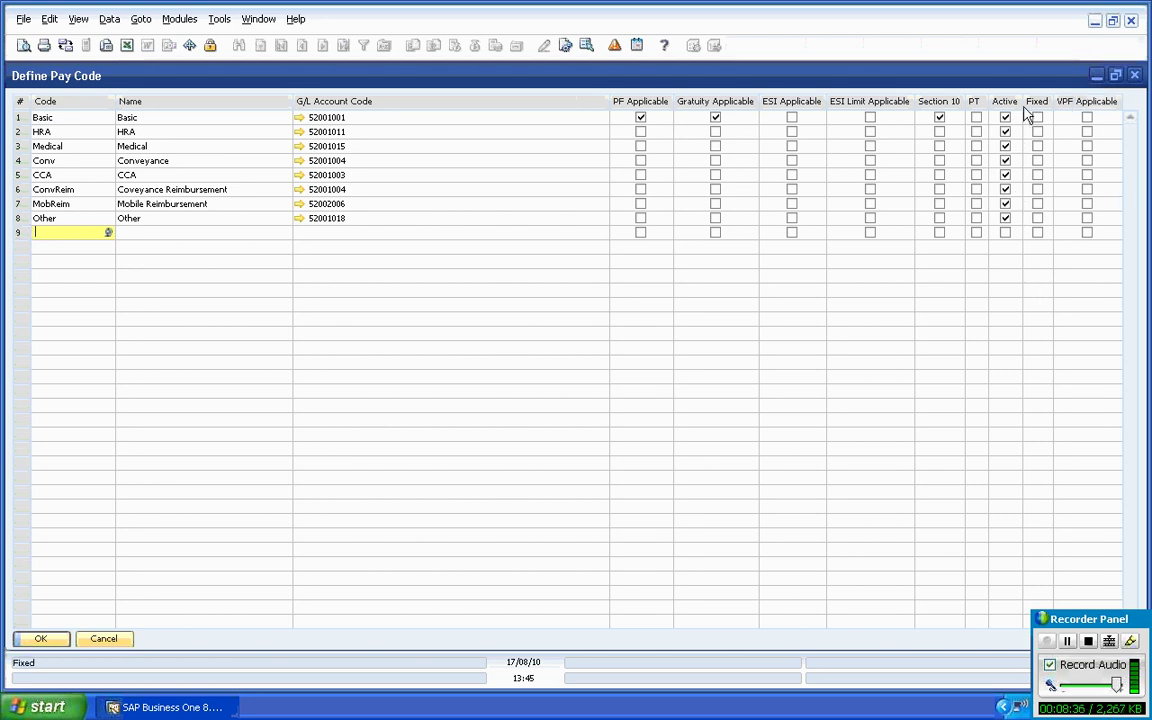
# Step: Close the pay codes and review the deduction codes, checking their G/L accounts and TDS, PF, ESI, cess, surcharge, PT, Active, Fixed and VPF options
pyautogui.click(45, 641)
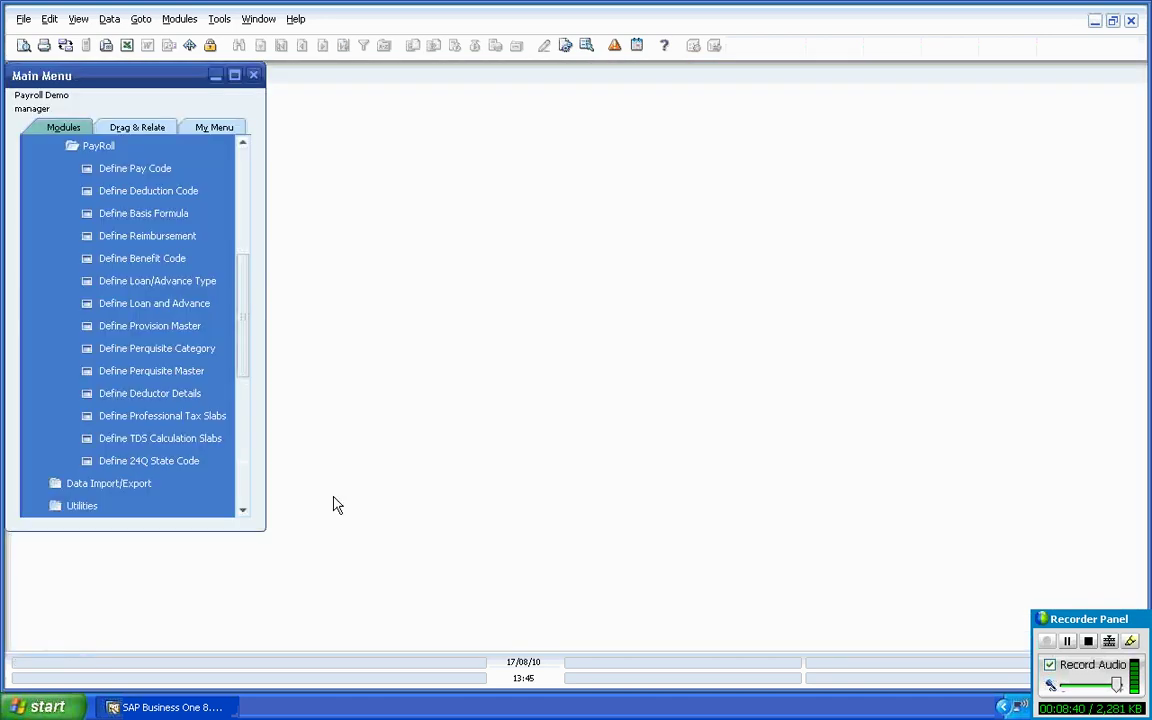
pyautogui.click(154, 197)
pyautogui.click(765, 167)
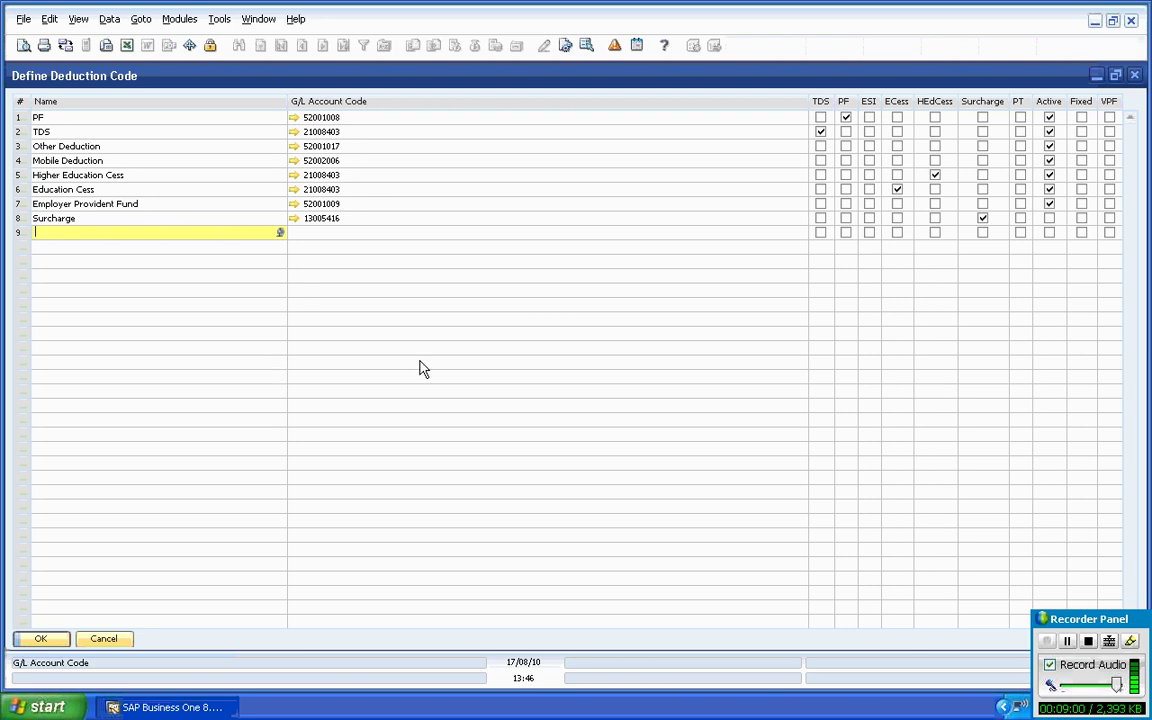
pyautogui.click(42, 640)
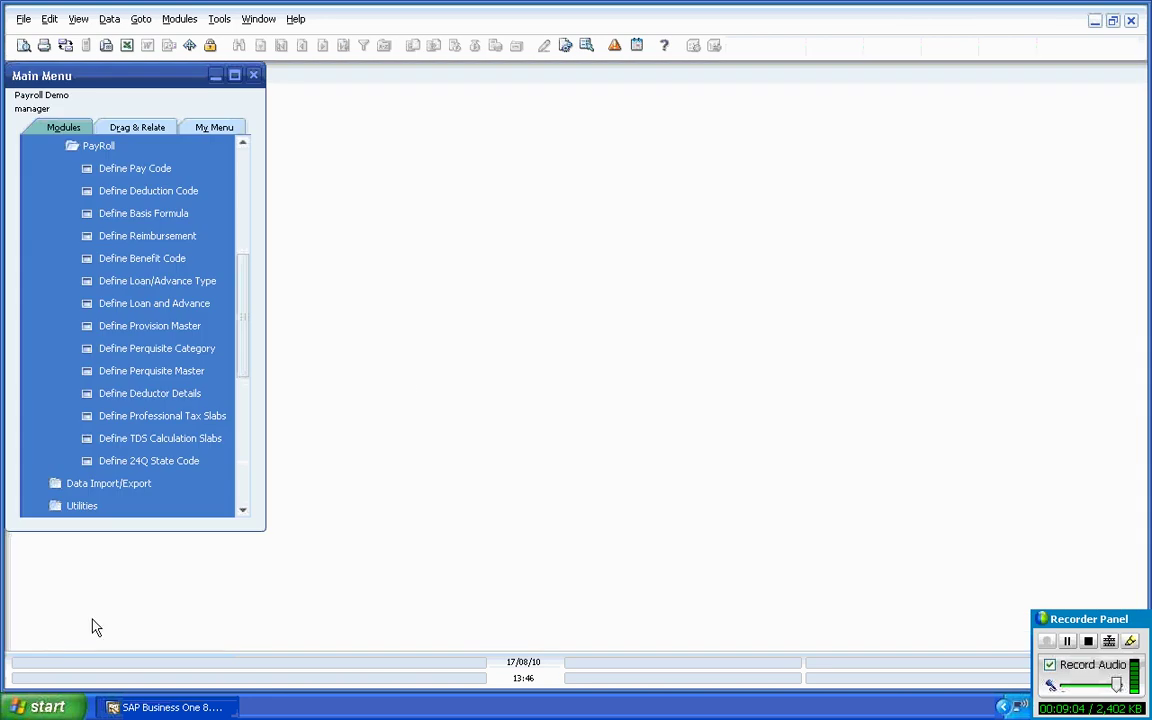
# Step: Find the basis formula with code PF and review its formula type, deduction code and formula text
pyautogui.click(138, 214)
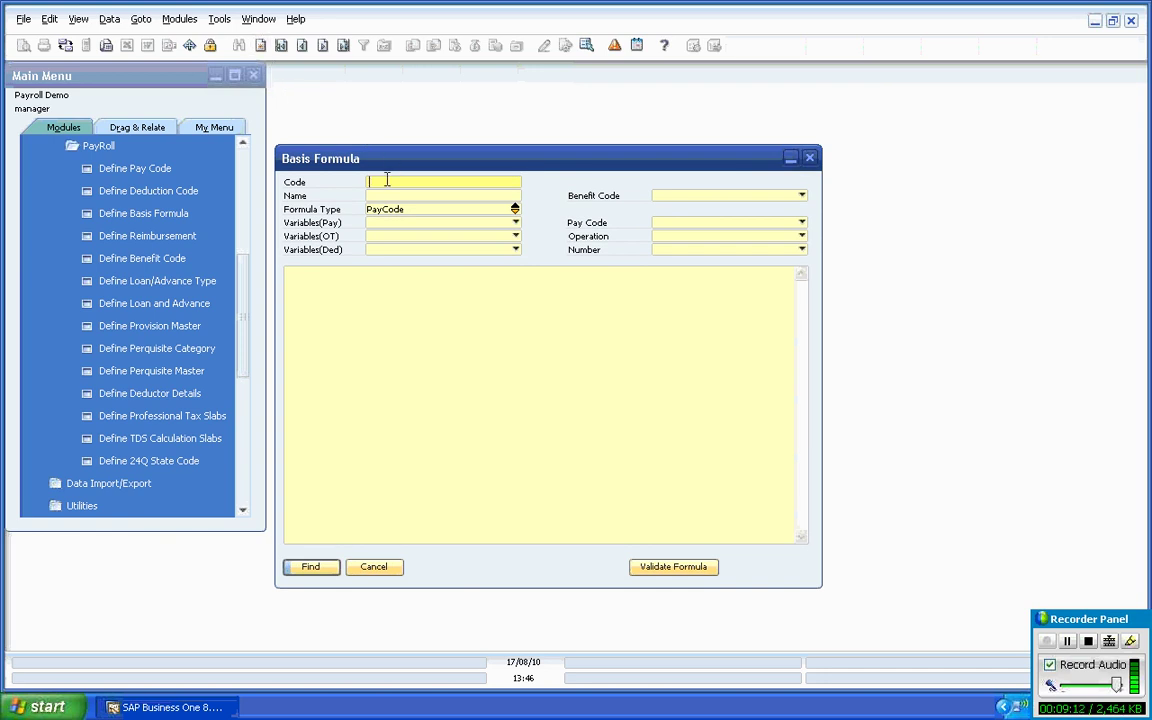
pyautogui.write('PF')
pyautogui.press('Return')
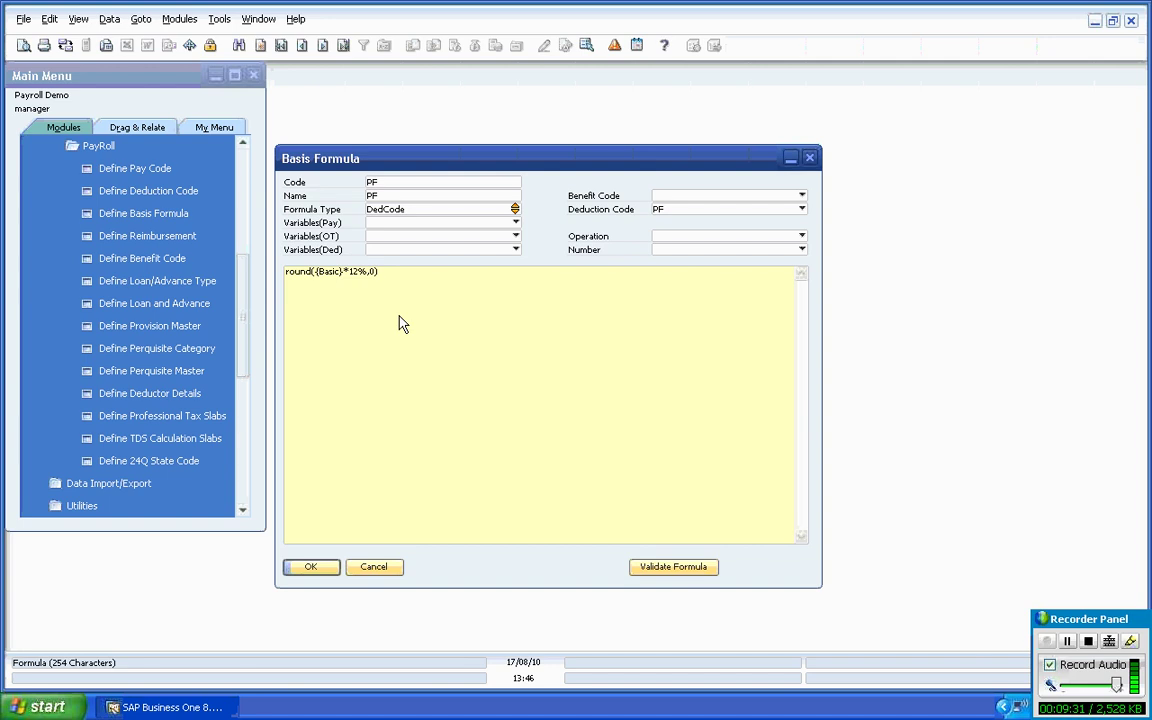
pyautogui.click(318, 567)
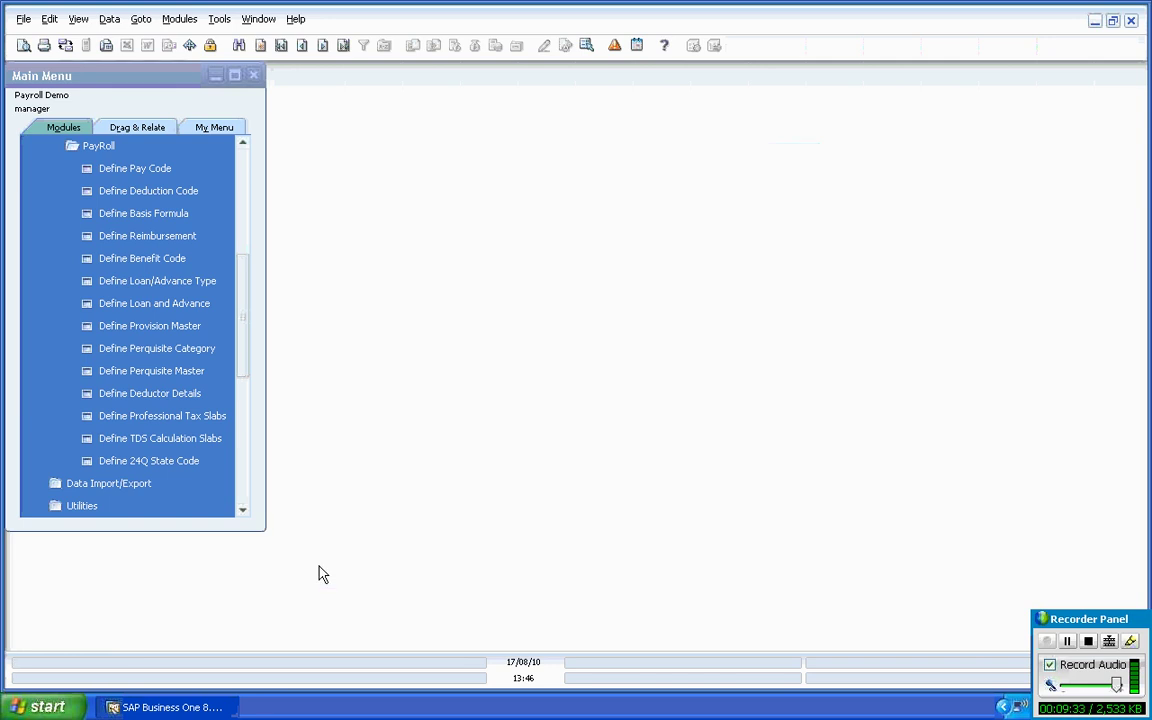
# Step: Review the reimbursement definitions' G/L accounts, rates, limits and type choices, keeping TDS as the type for Conveyance Reimbursement
pyautogui.click(160, 240)
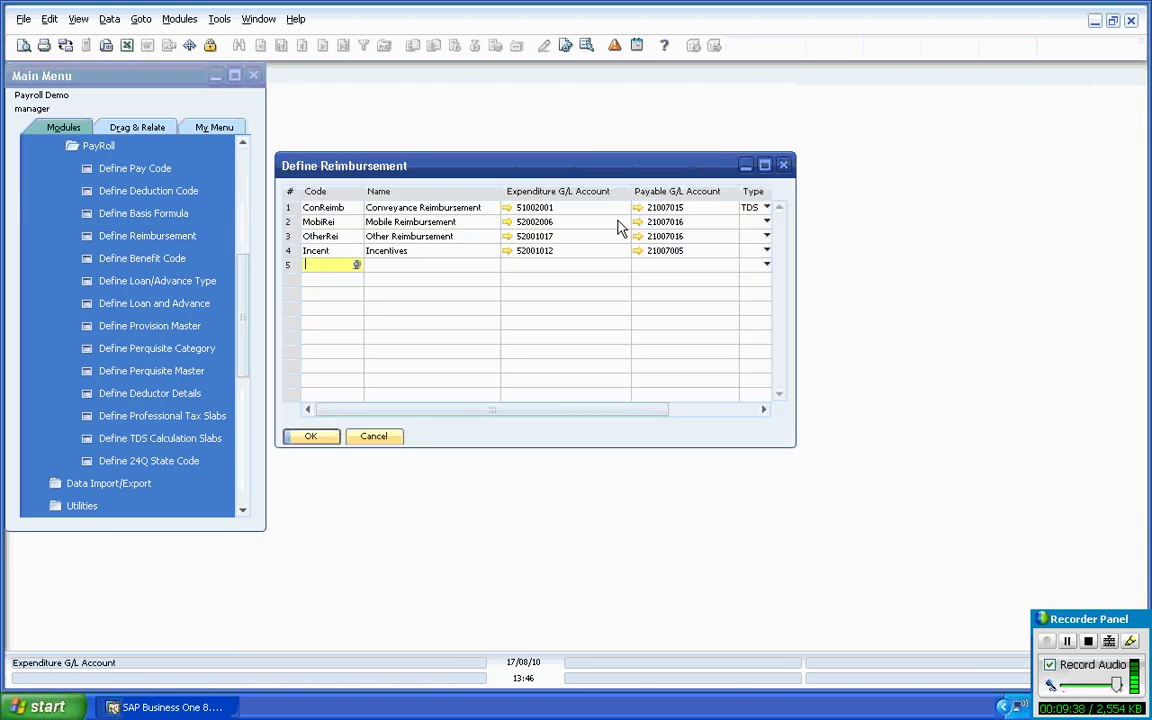
pyautogui.click(765, 166)
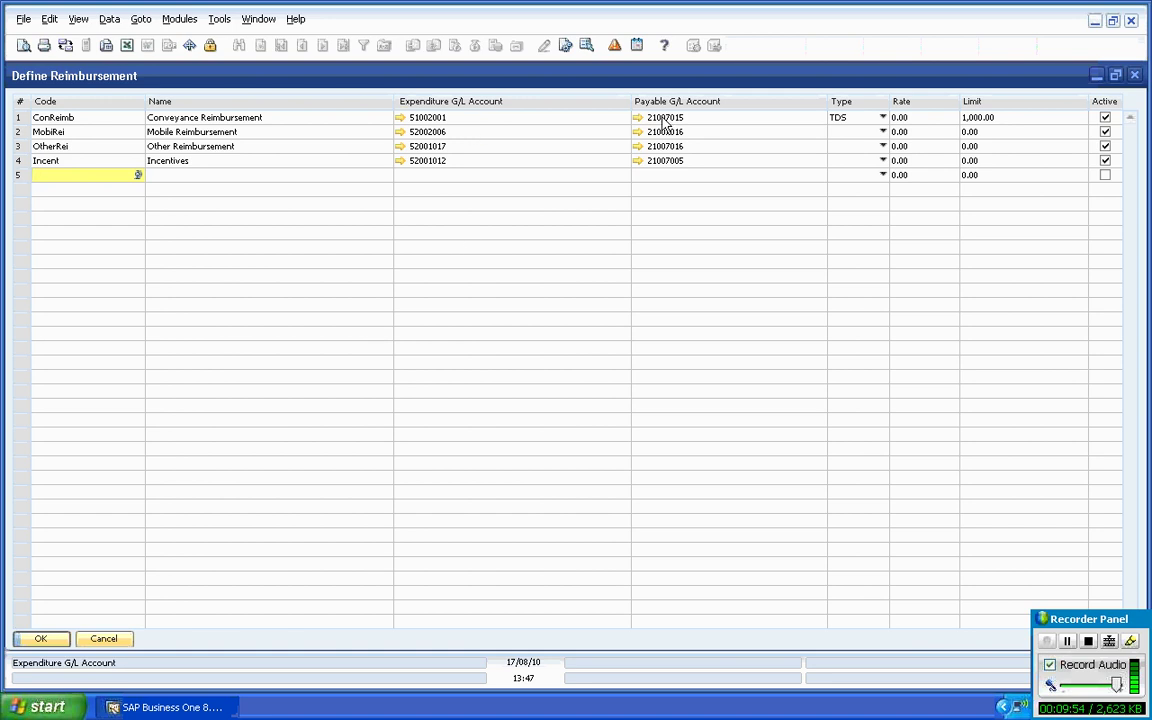
pyautogui.click(882, 118)
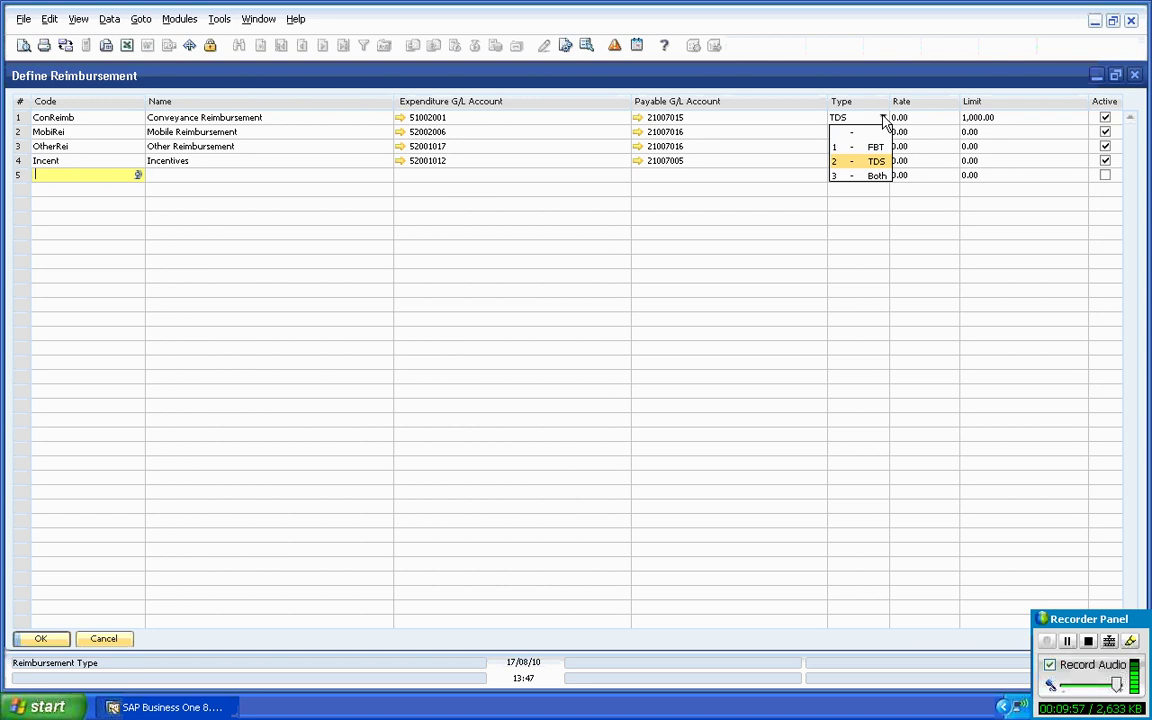
pyautogui.click(860, 164)
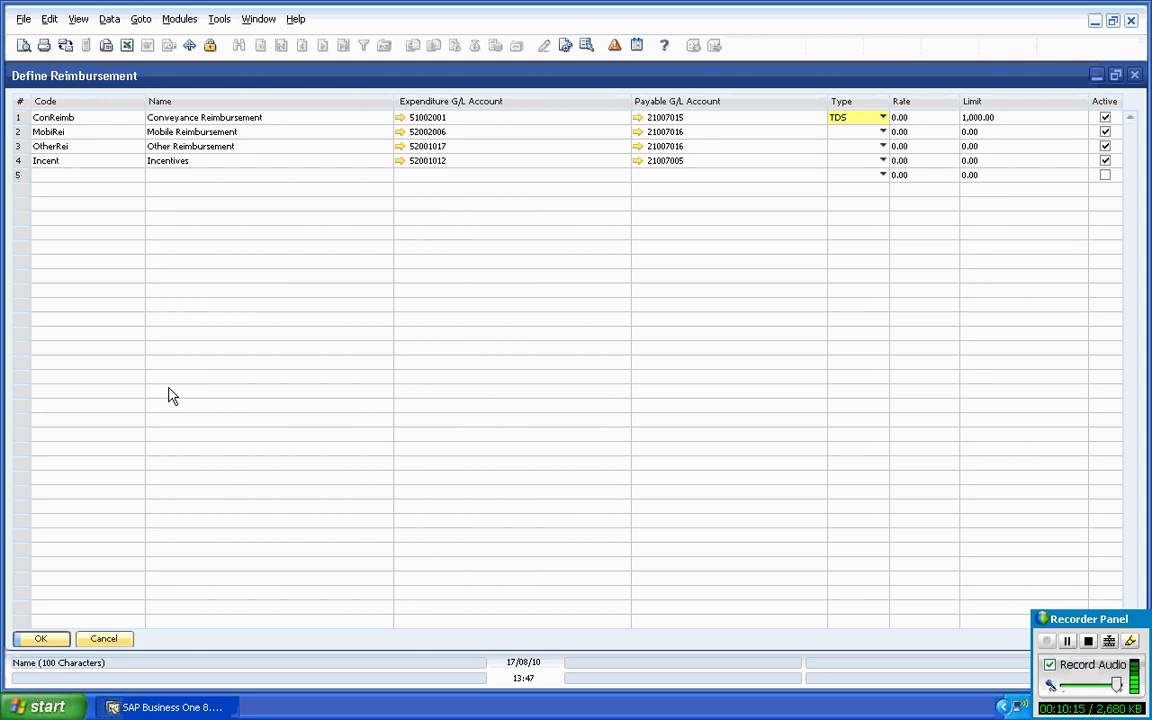
pyautogui.click(55, 641)
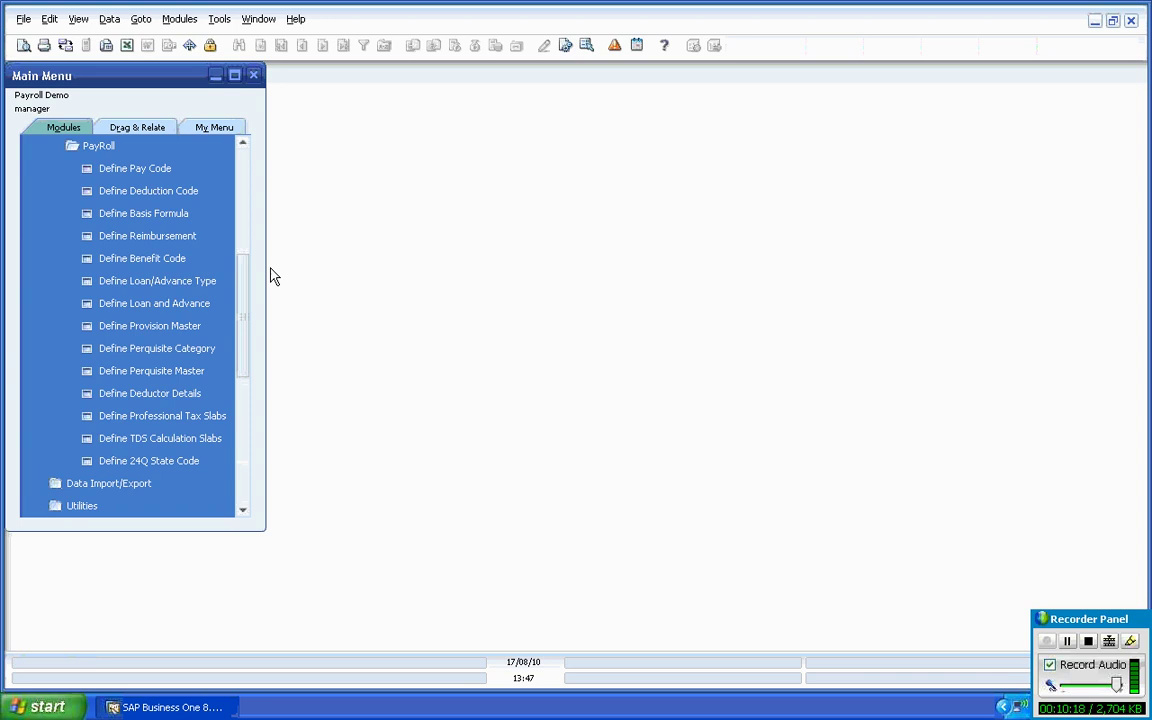
# Step: Review the Bonus benefit code's payable and expenditure G/L accounts, ESI and Active options, and the fields for a new benefit code
pyautogui.click(178, 262)
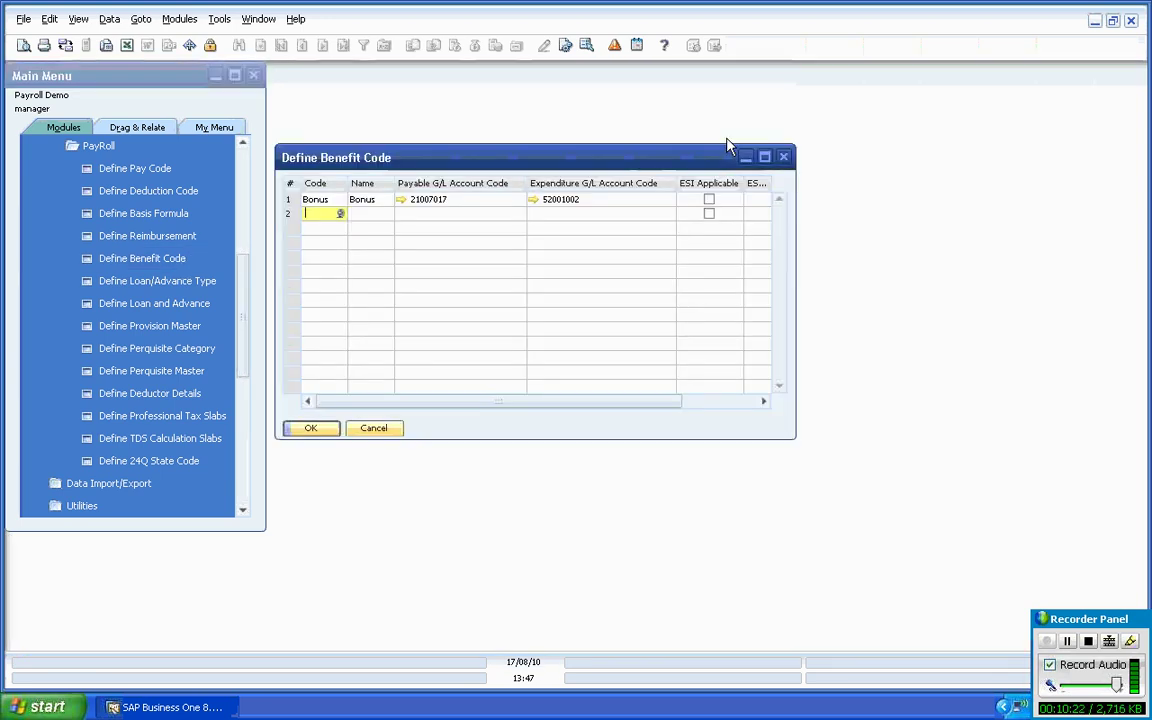
pyautogui.click(764, 158)
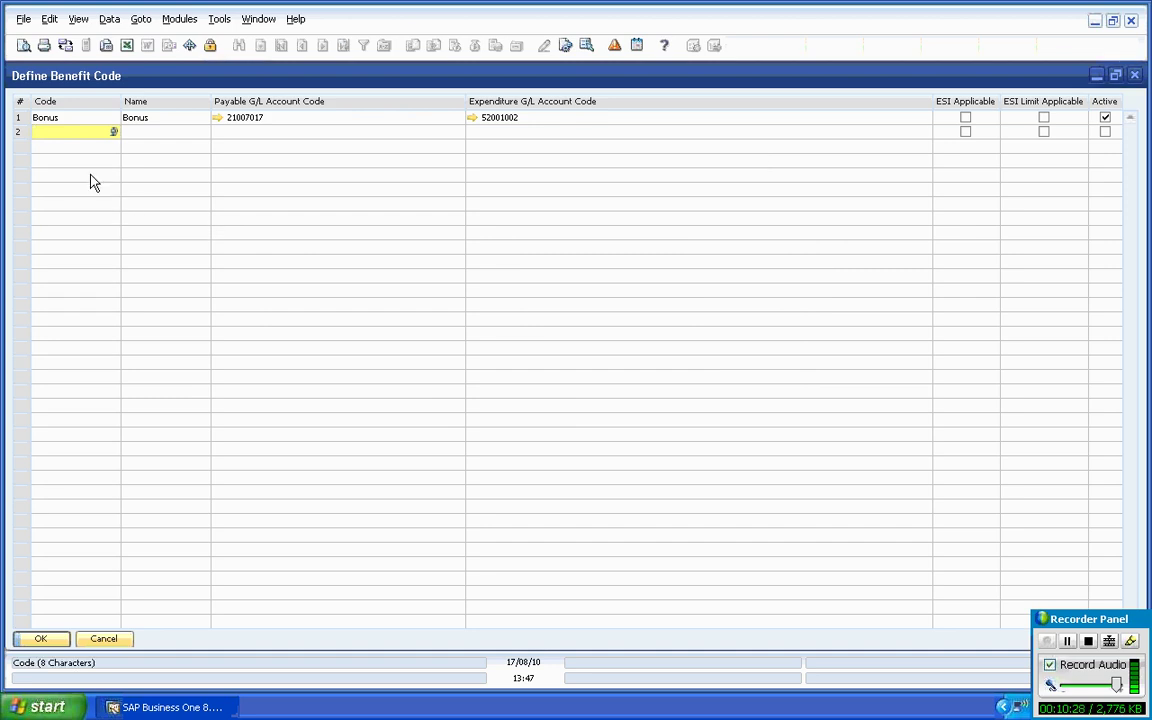
pyautogui.click(301, 121)
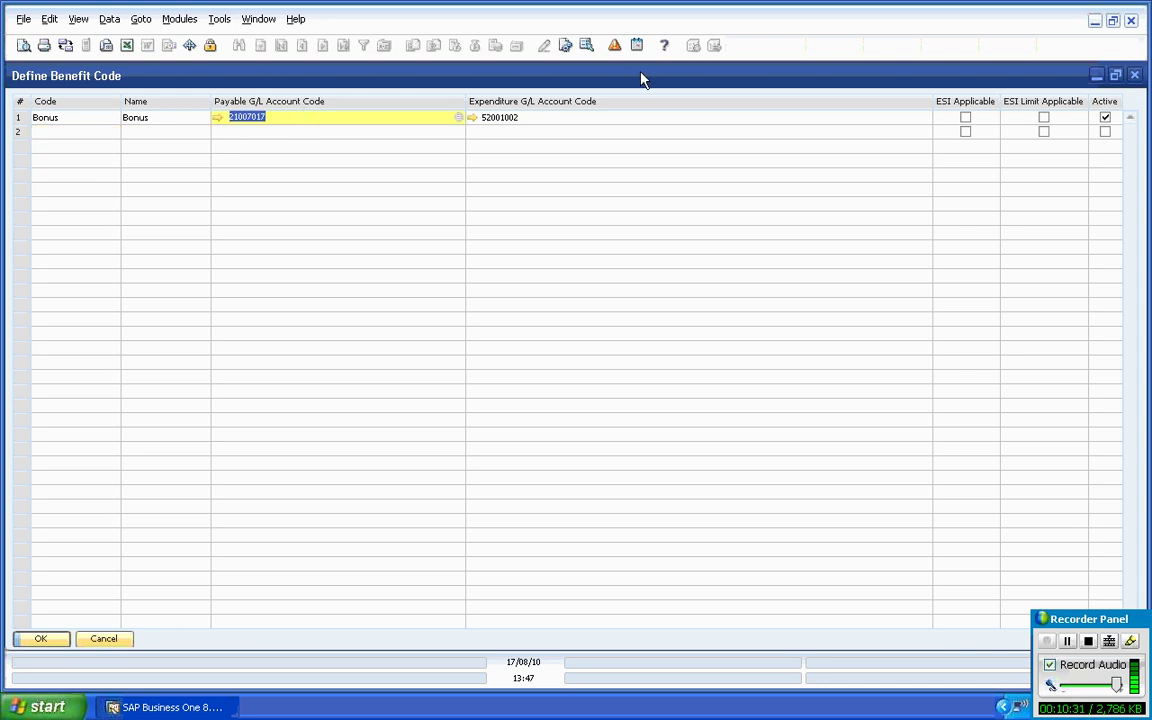
pyautogui.click(596, 118)
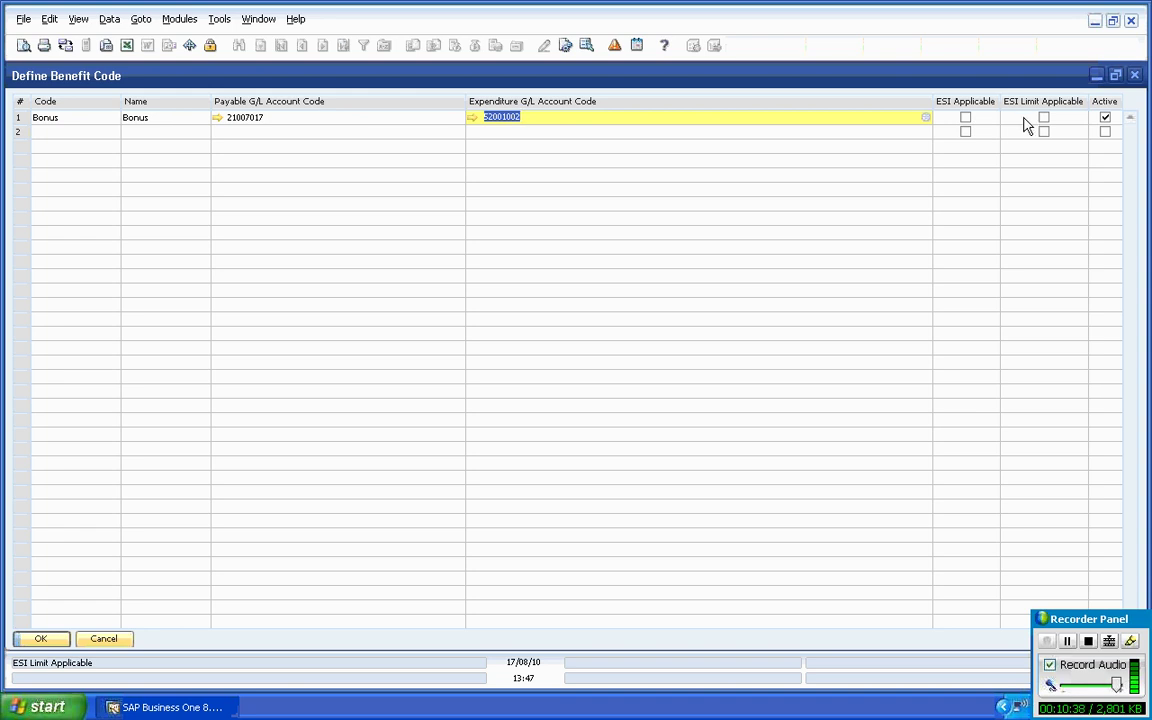
pyautogui.click(85, 131)
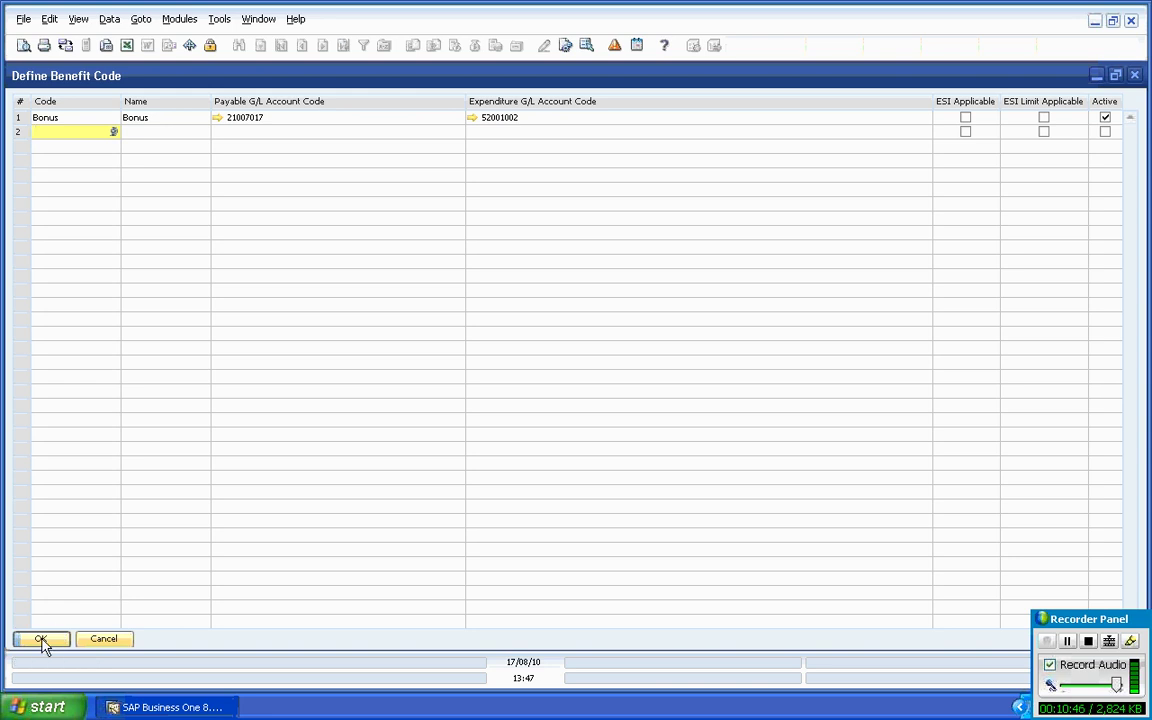
pyautogui.click(141, 131)
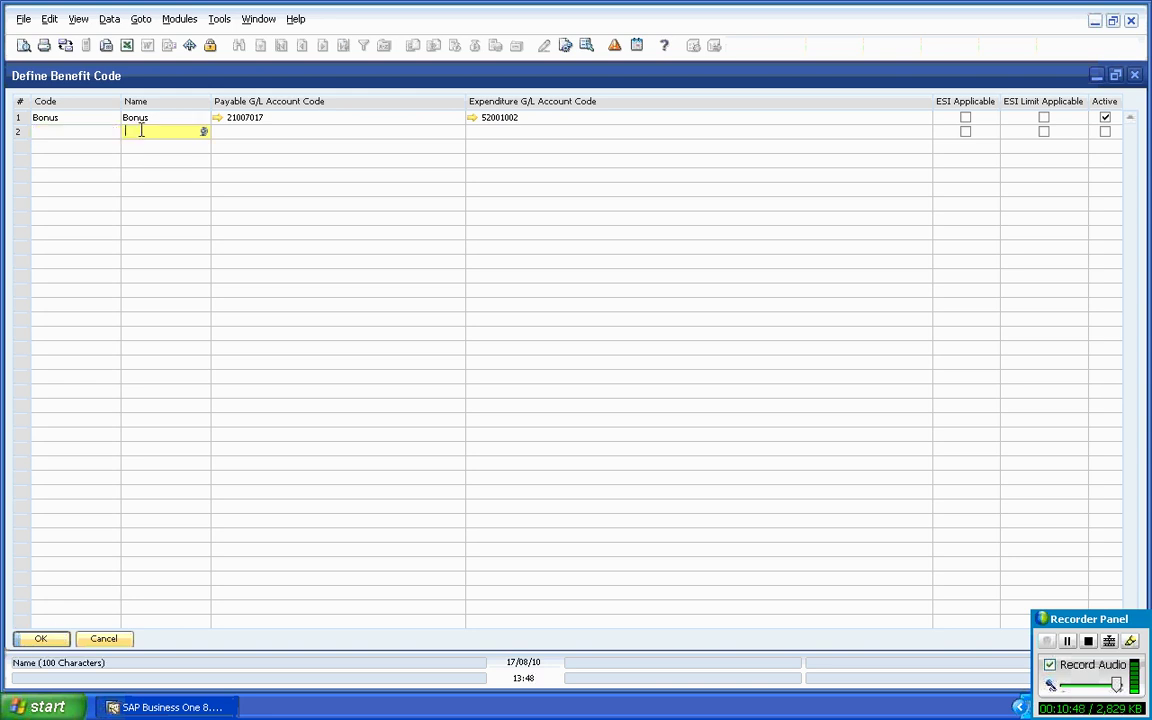
pyautogui.click(283, 131)
pyautogui.click(505, 131)
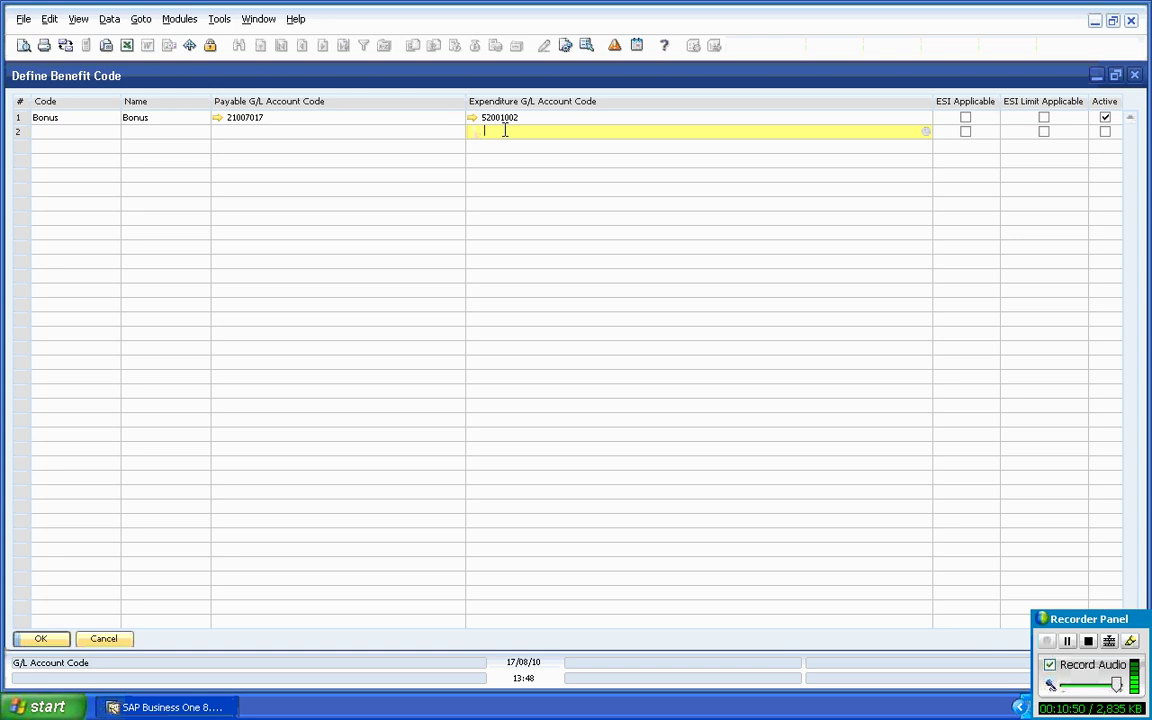
pyautogui.click(56, 643)
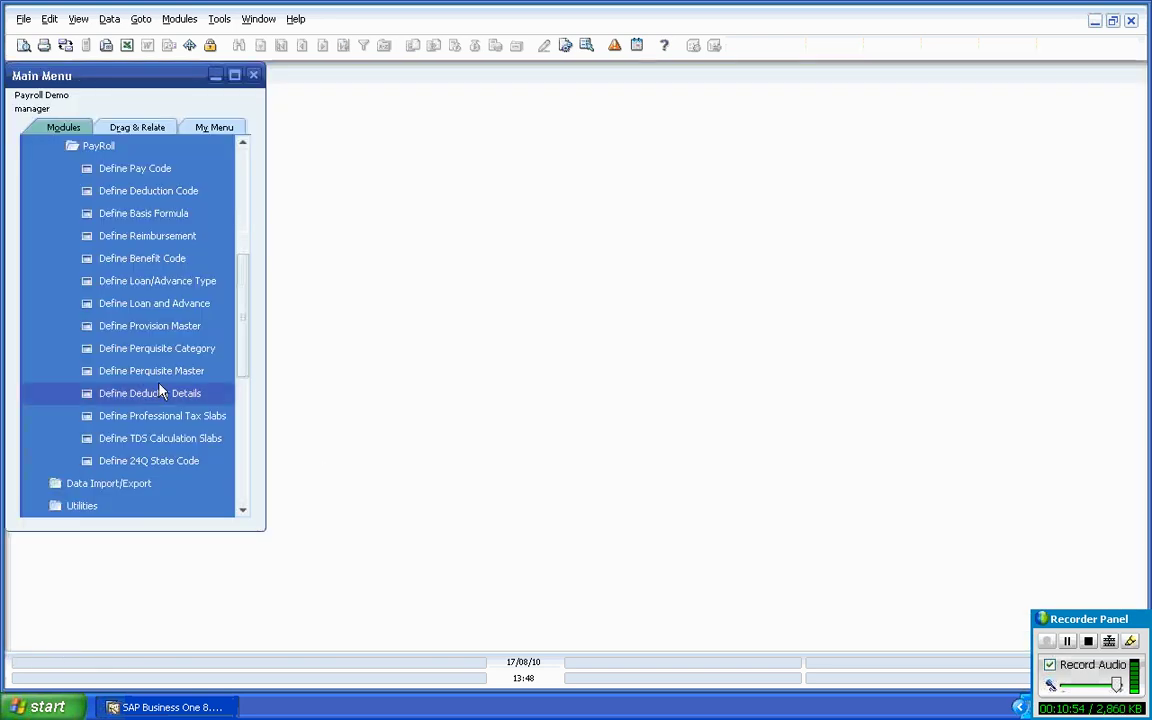
# Step: Review the loan and advance types and the Personal Loan definition, checking its principal and interest accounts, salary deduction and Active options
pyautogui.click(143, 287)
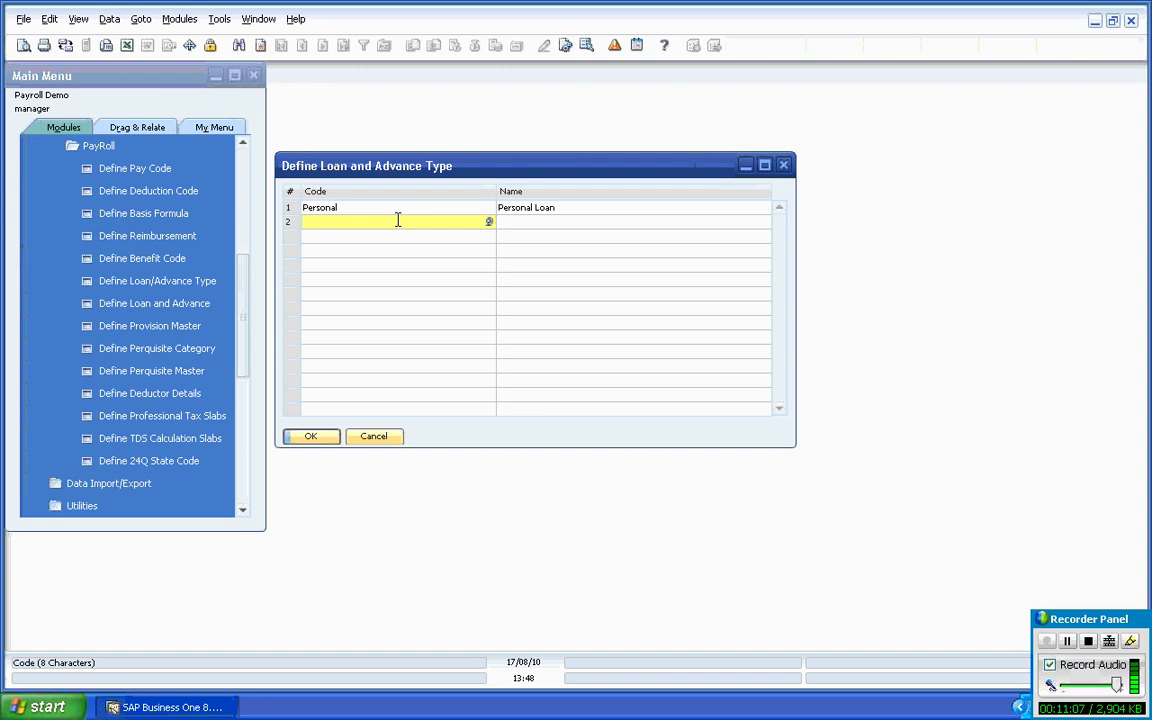
pyautogui.click(303, 437)
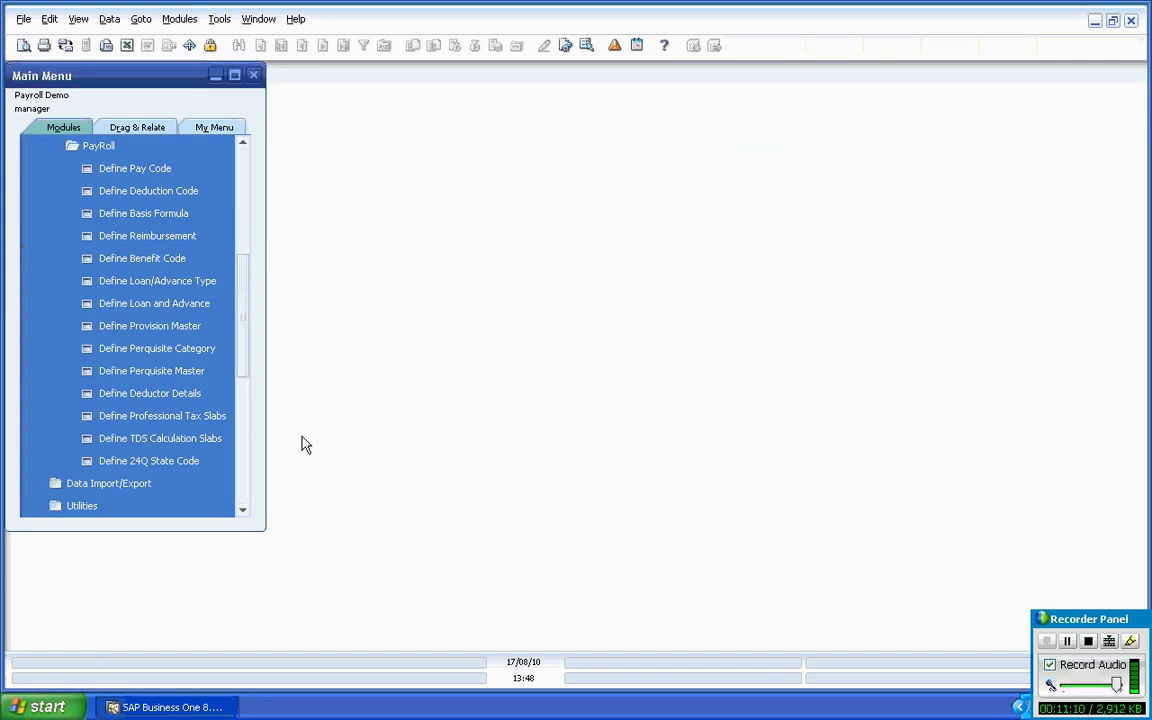
pyautogui.click(131, 306)
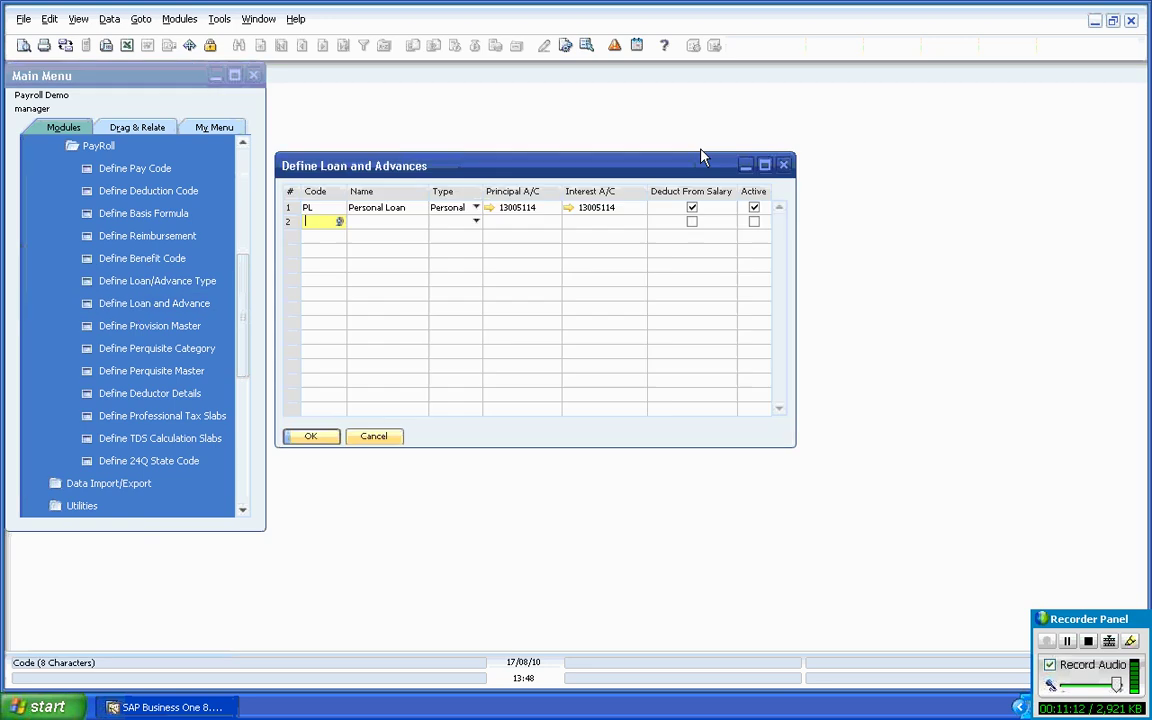
pyautogui.click(764, 165)
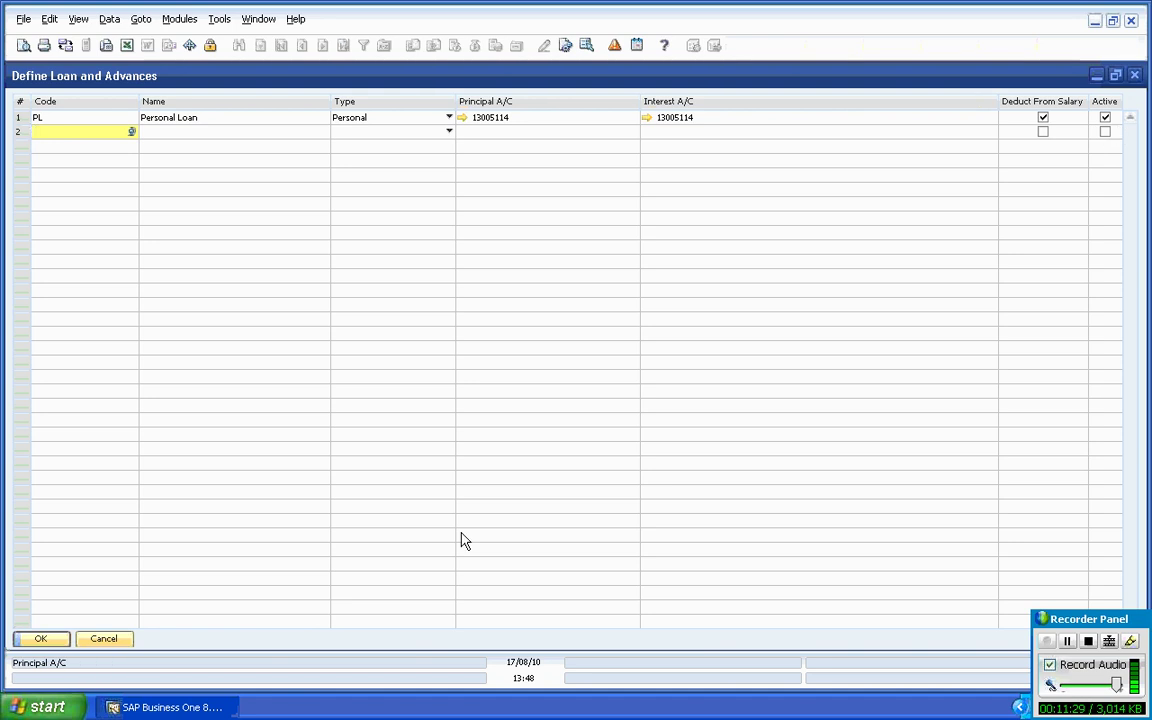
pyautogui.click(40, 639)
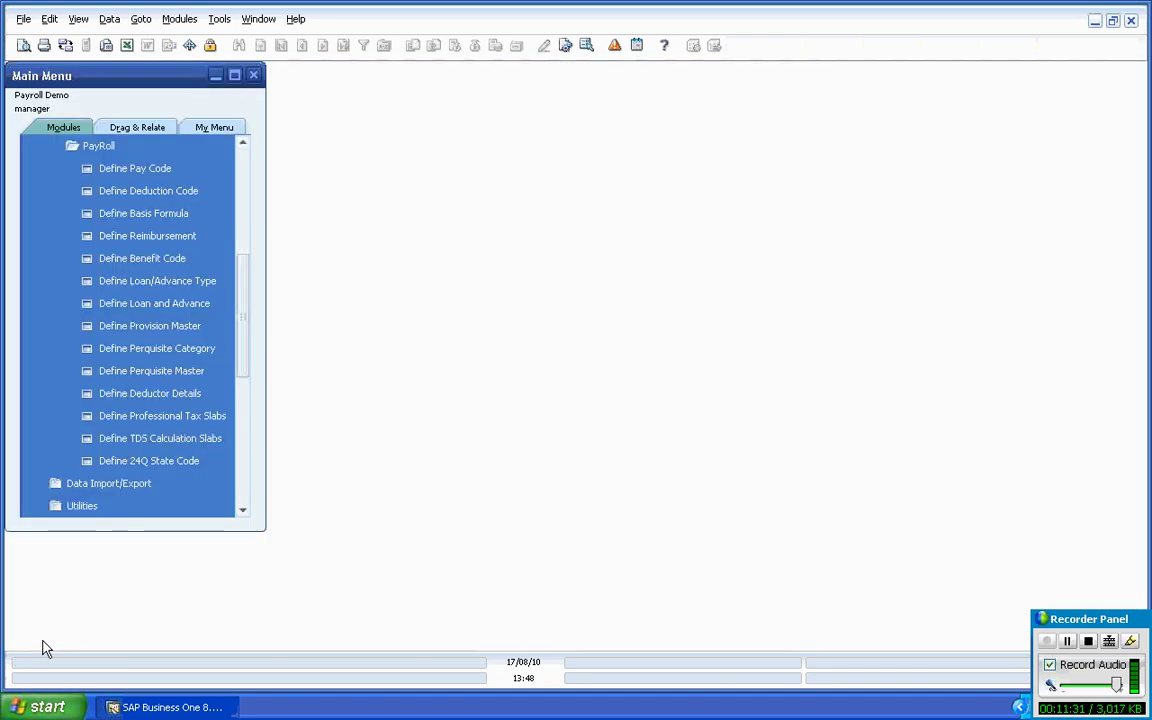
# Step: Review the provision master's sections, checking the qualifying amounts for 80C and 80D and the Active options
pyautogui.click(170, 327)
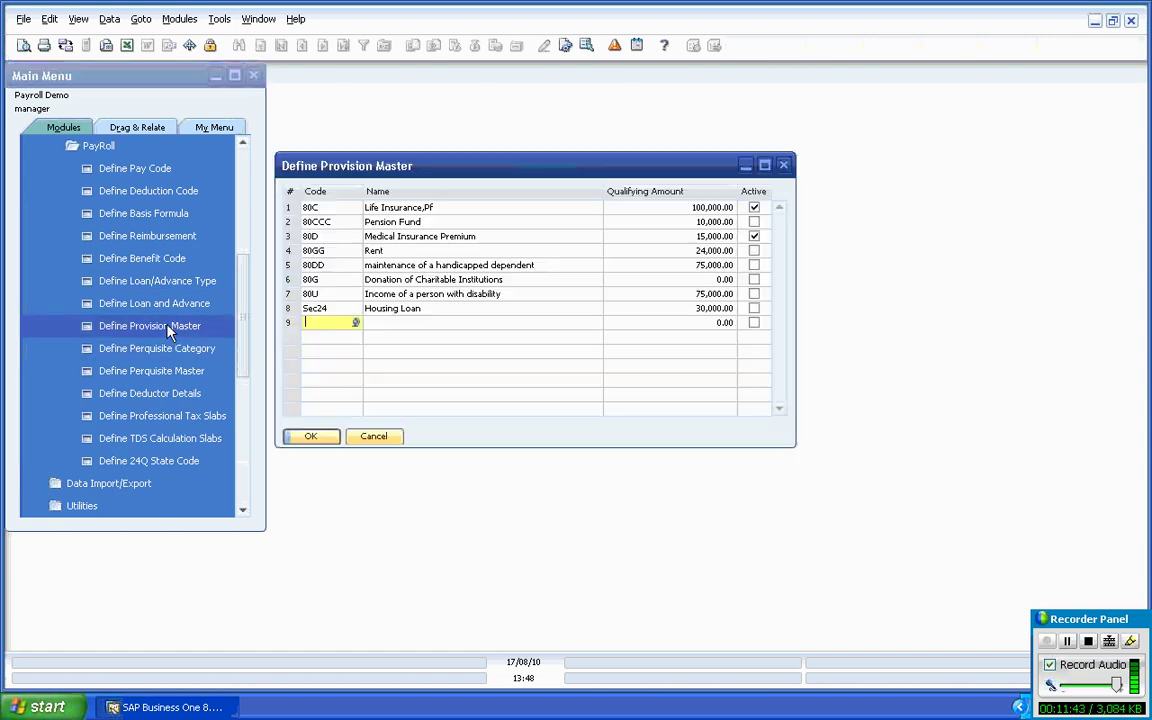
pyautogui.click(764, 165)
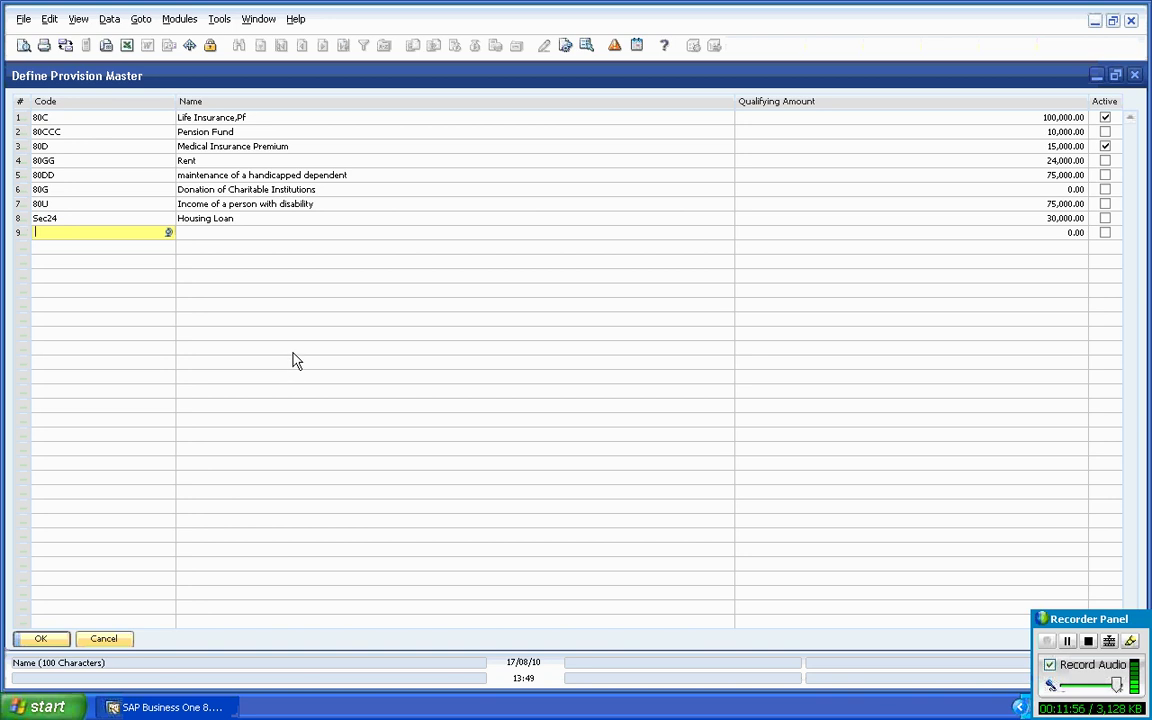
pyautogui.click(801, 120)
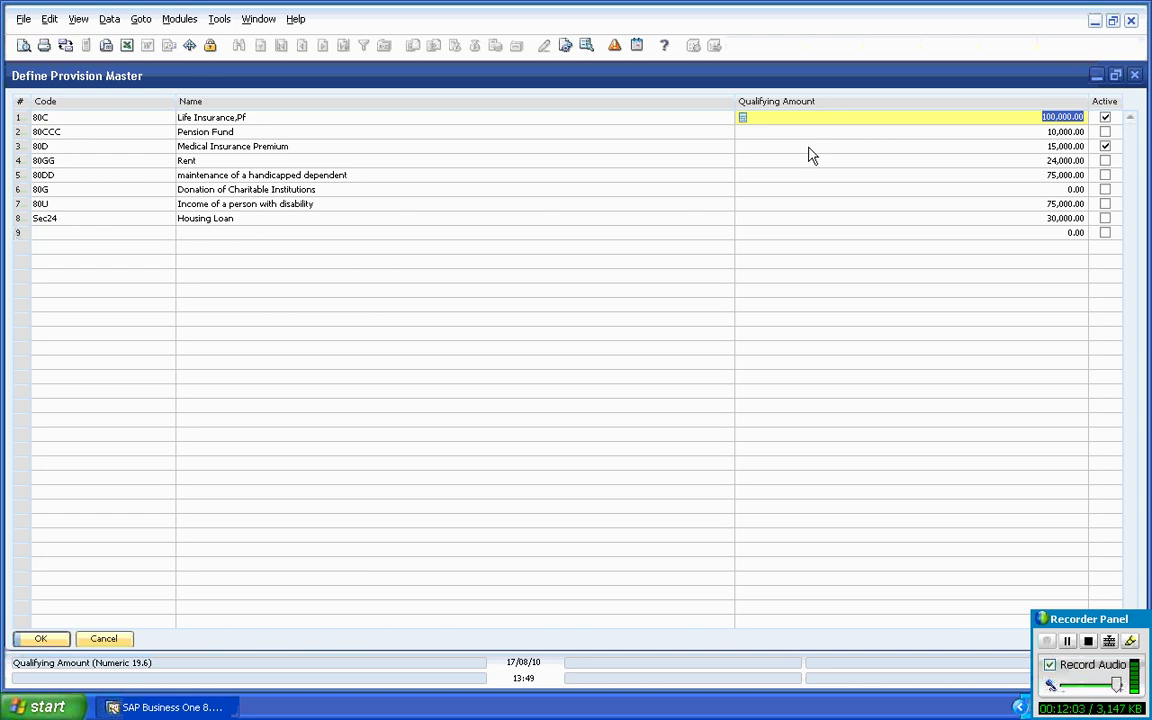
pyautogui.click(809, 148)
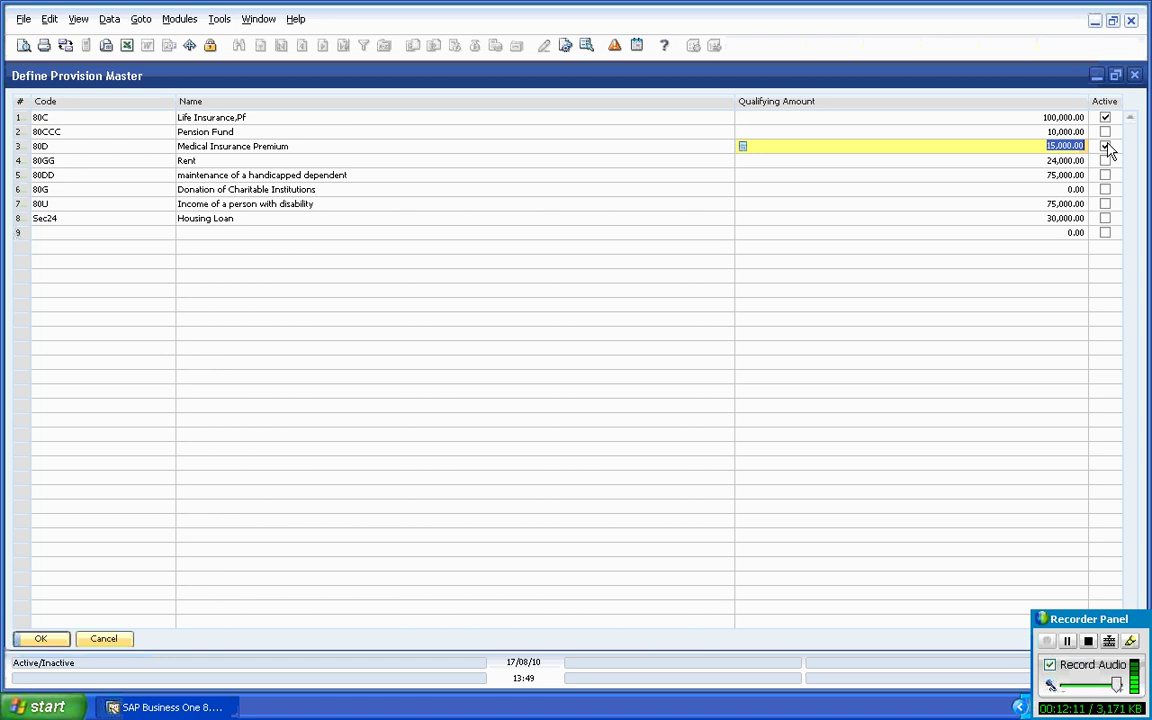
pyautogui.click(52, 645)
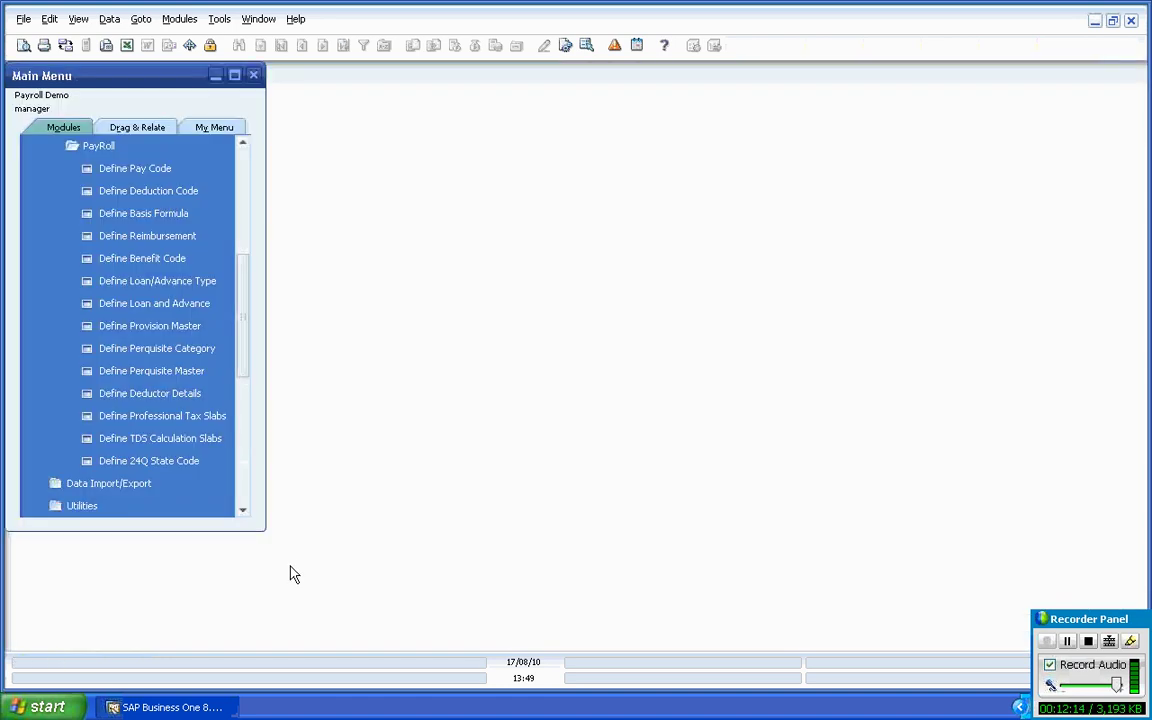
# Step: Review the perquisite categories, checking their codes, serial numbers and names
pyautogui.click(158, 349)
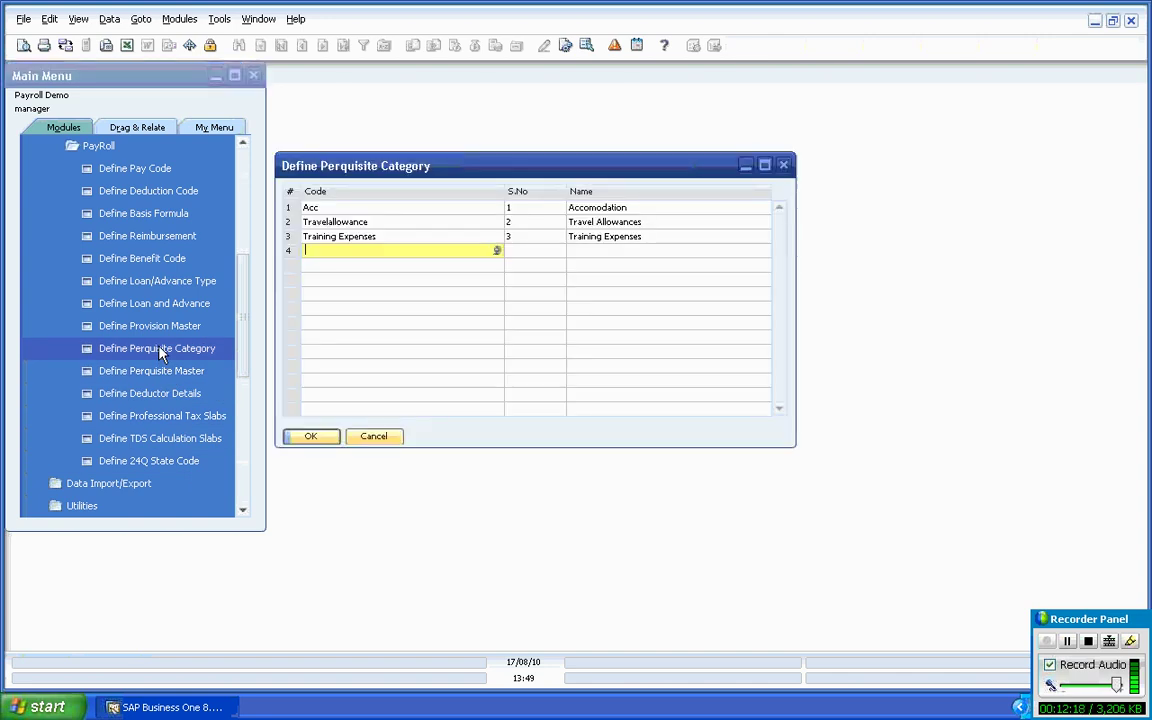
pyautogui.click(763, 166)
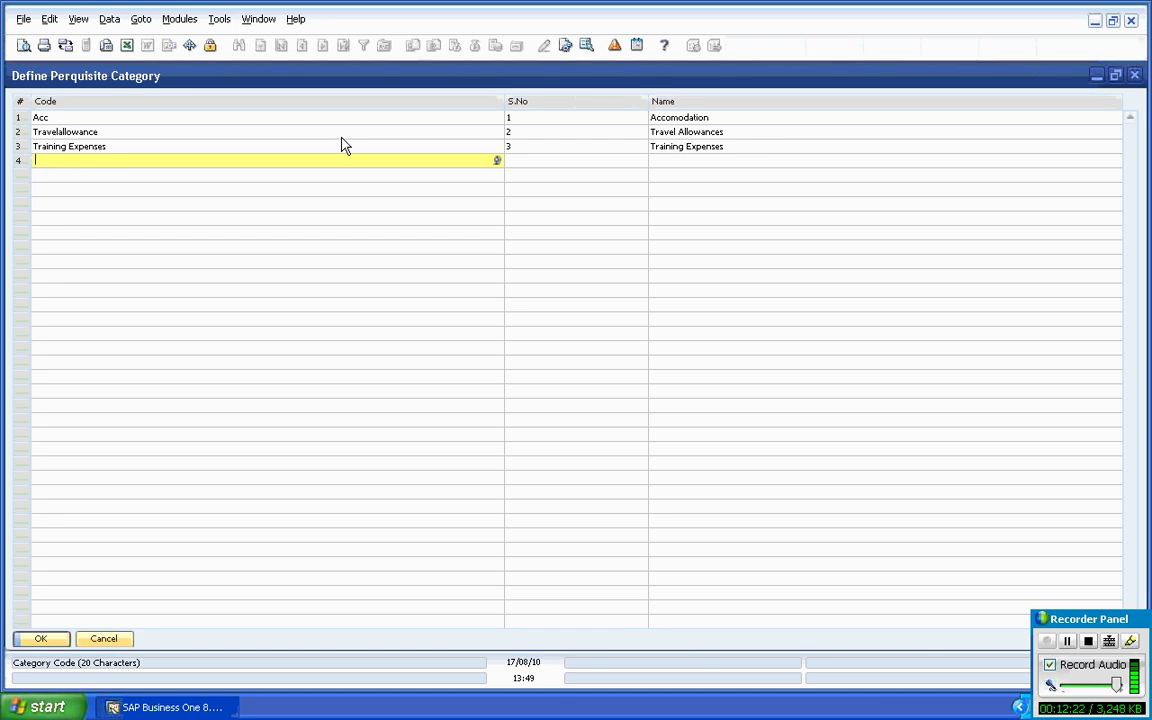
pyautogui.click(53, 641)
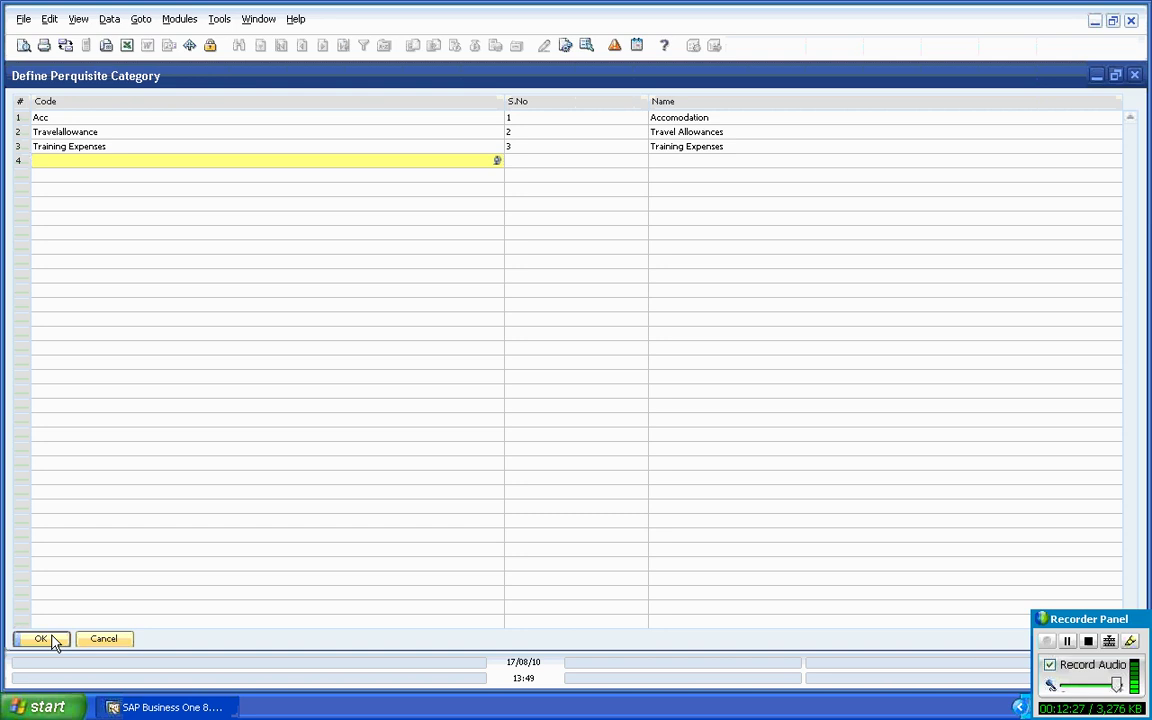
pyautogui.click(53, 641)
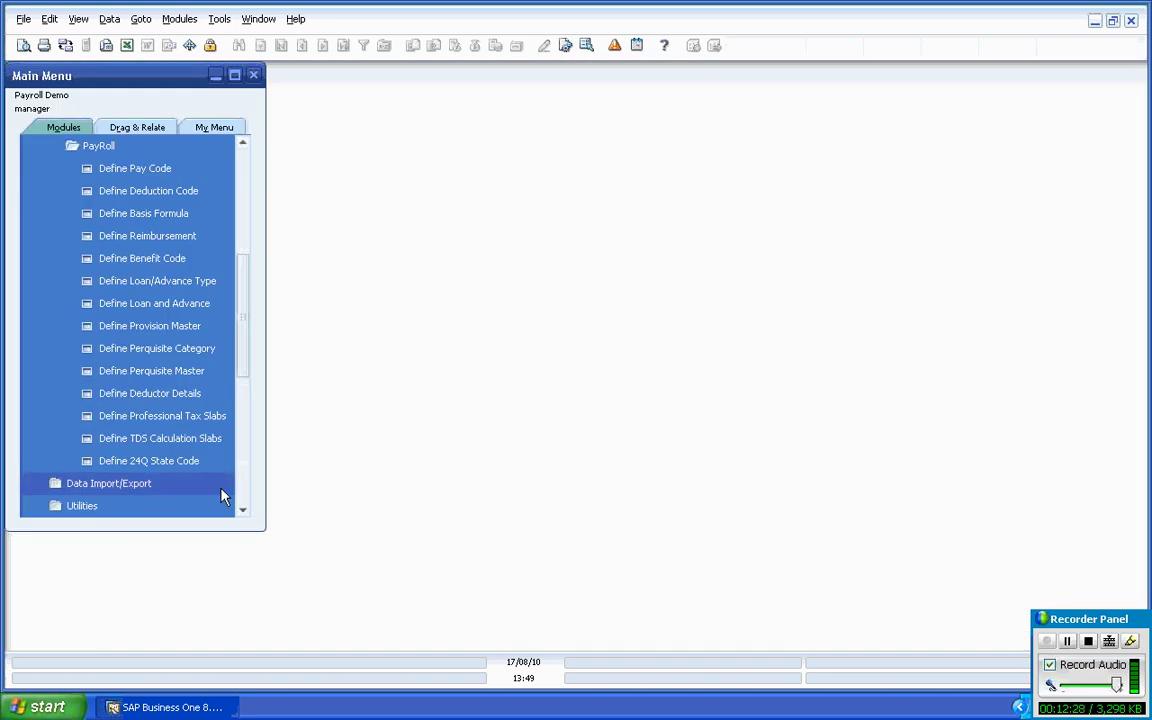
pyautogui.click(201, 350)
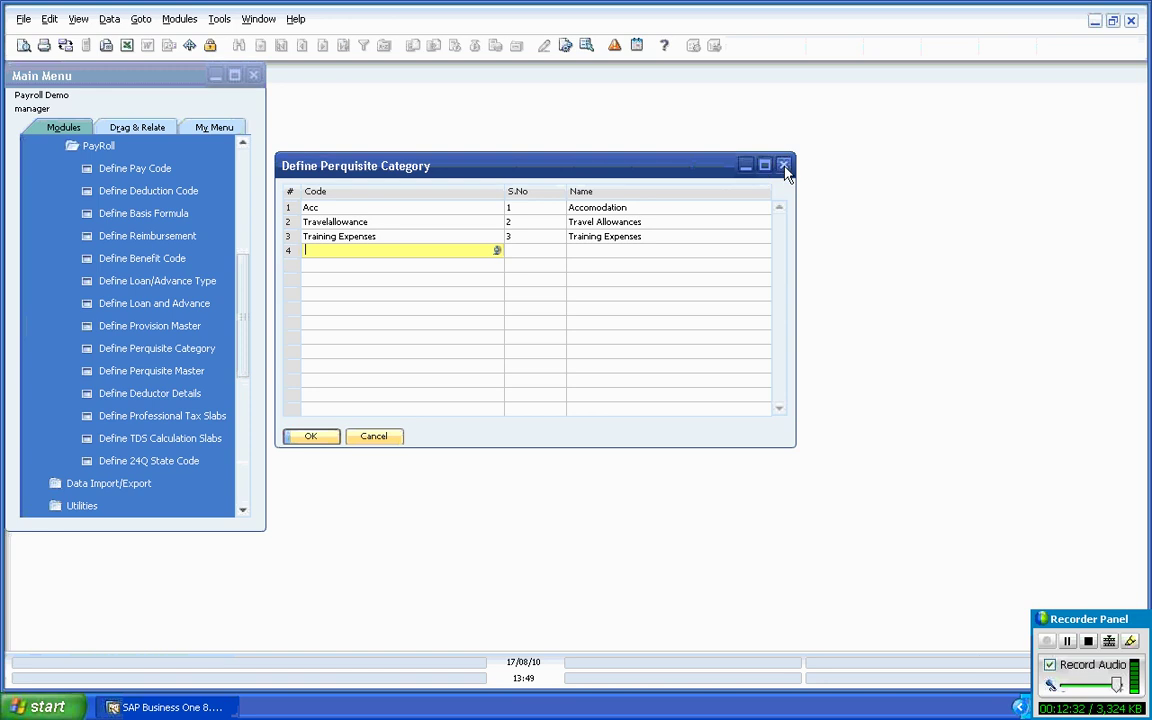
pyautogui.click(783, 166)
# Step: Review the perquisite codes with their names, descriptions, categories and Active options, keeping Accomodation active and saving the list
pyautogui.click(165, 372)
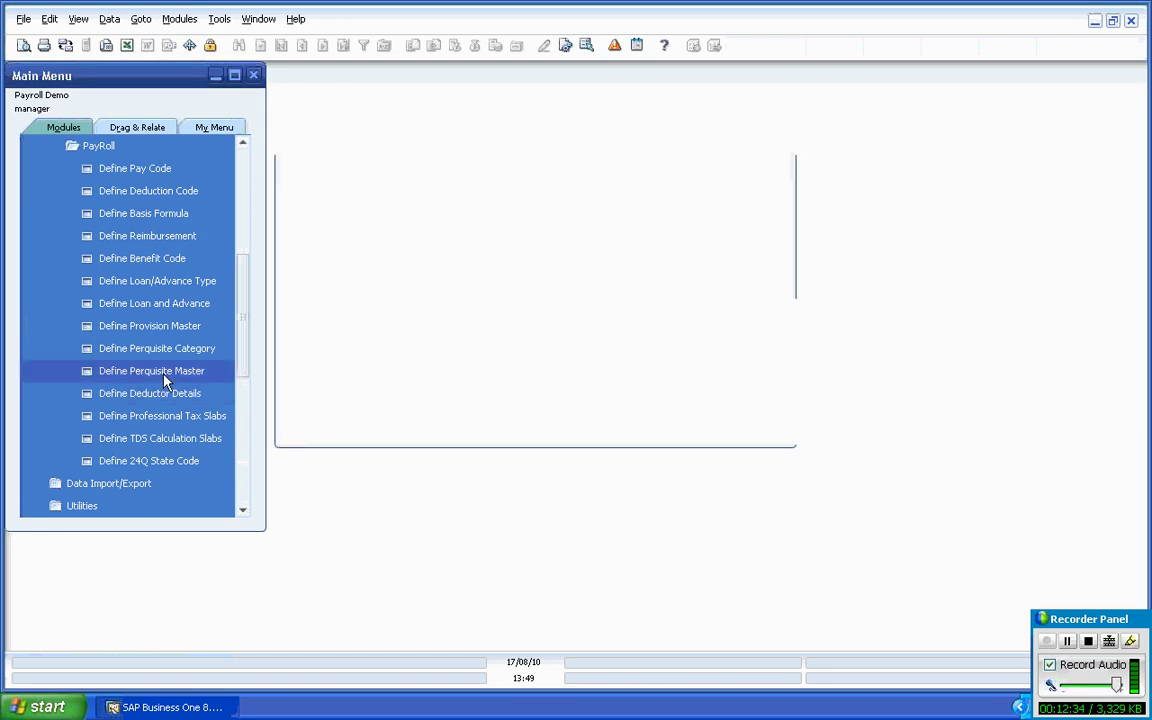
pyautogui.click(765, 167)
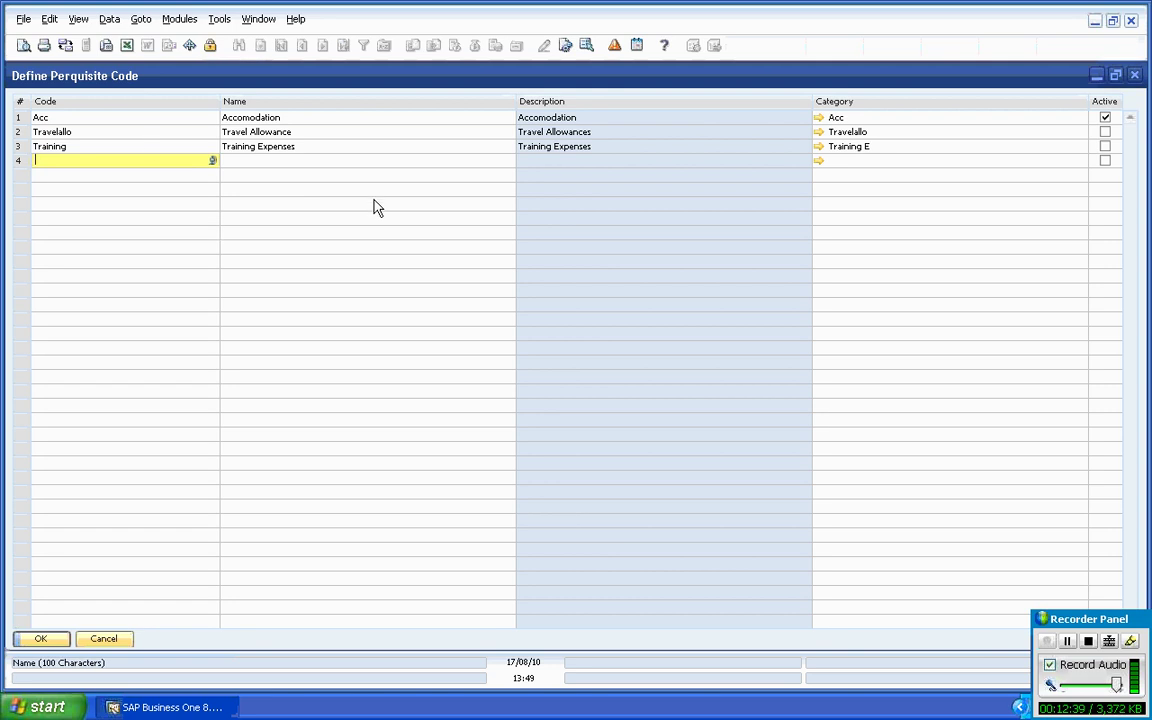
pyautogui.click(1105, 118)
pyautogui.click(1105, 118)
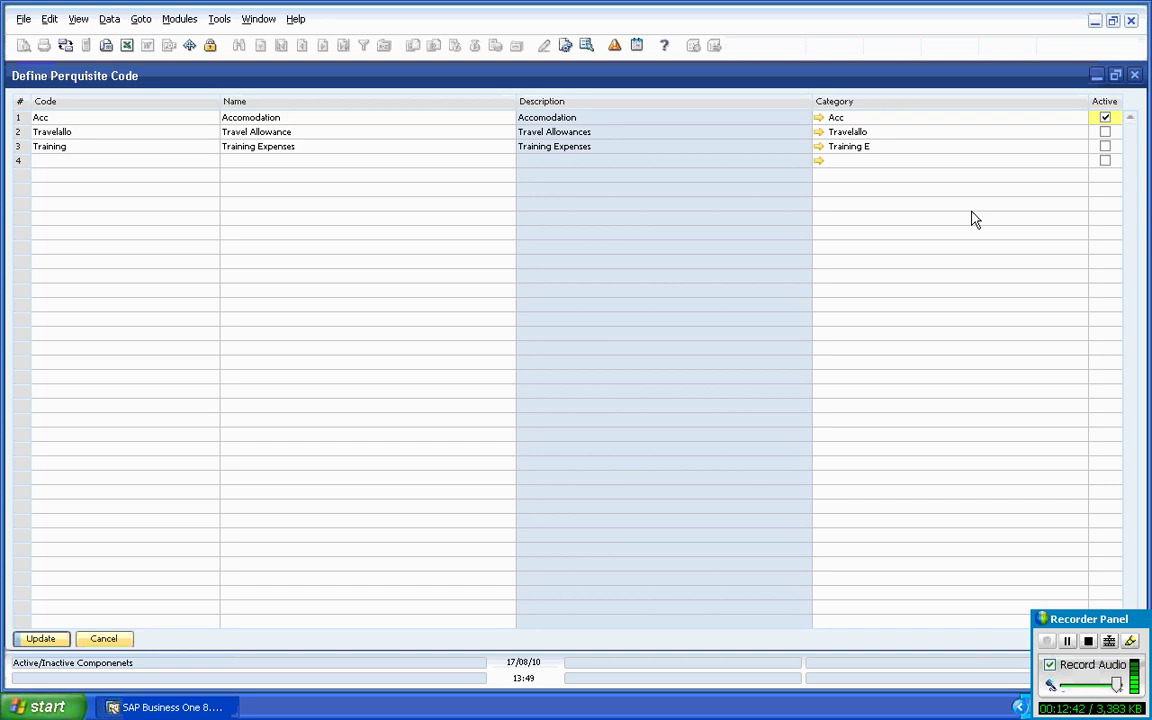
pyautogui.click(41, 638)
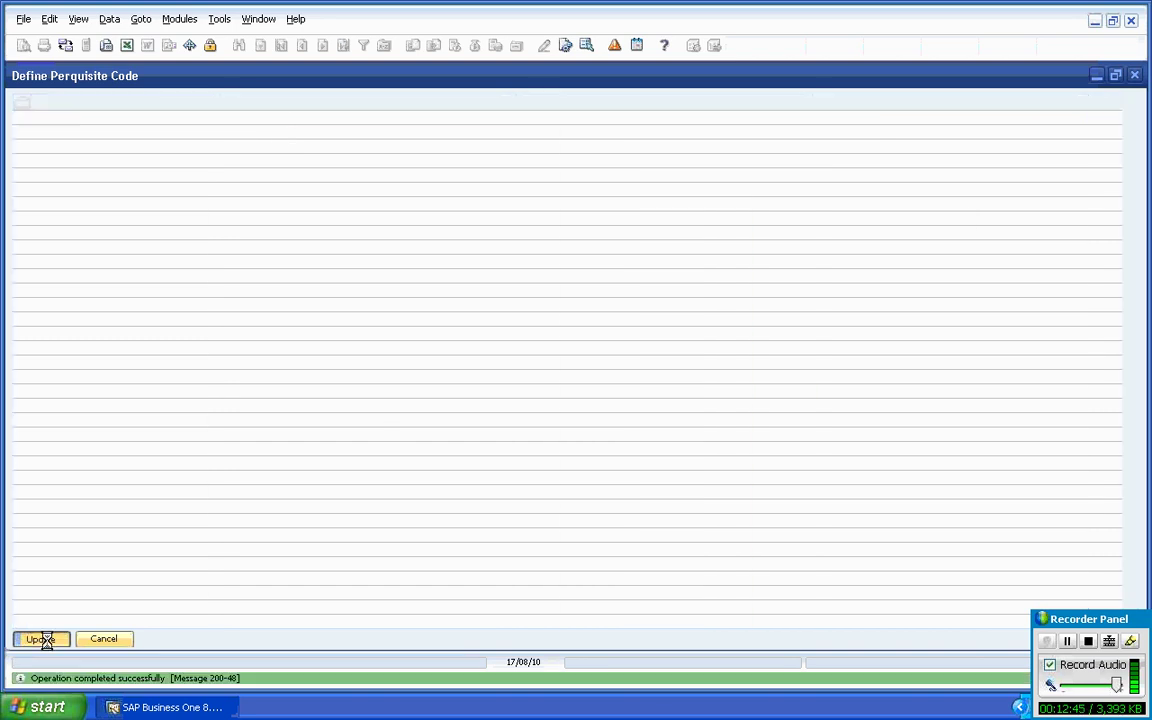
pyautogui.click(30, 641)
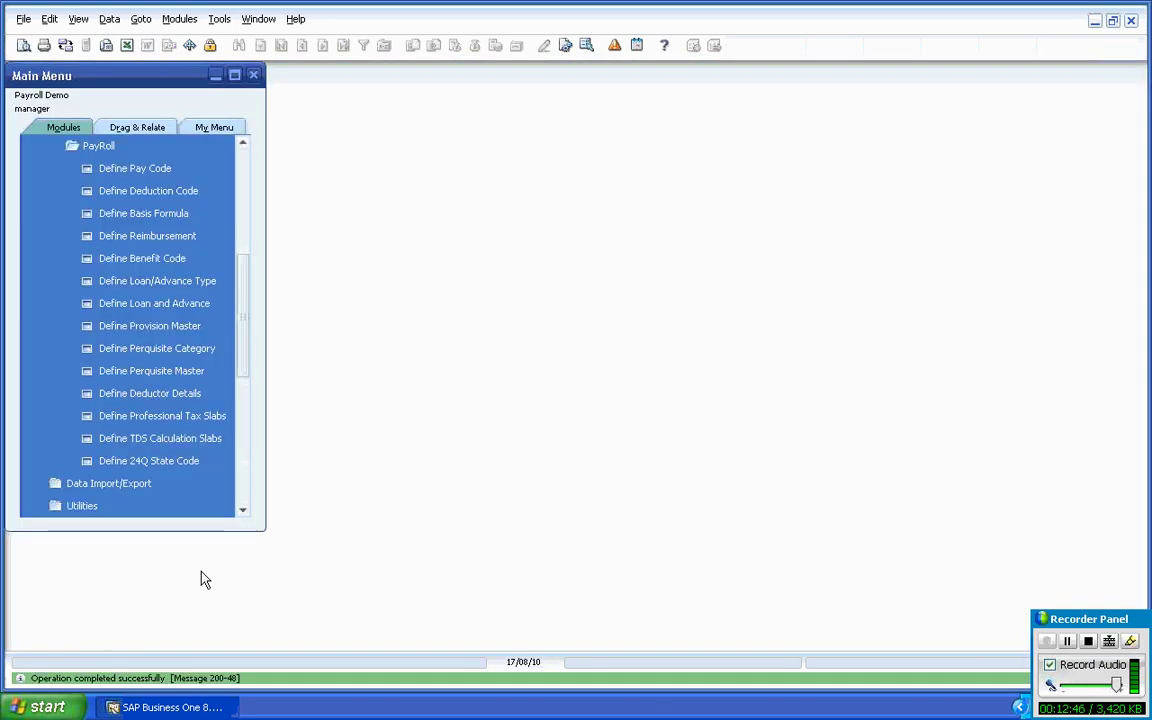
# Step: Review the deductor details form's branch, deductor type, address and contact fields, and close it without adding a record
pyautogui.click(167, 396)
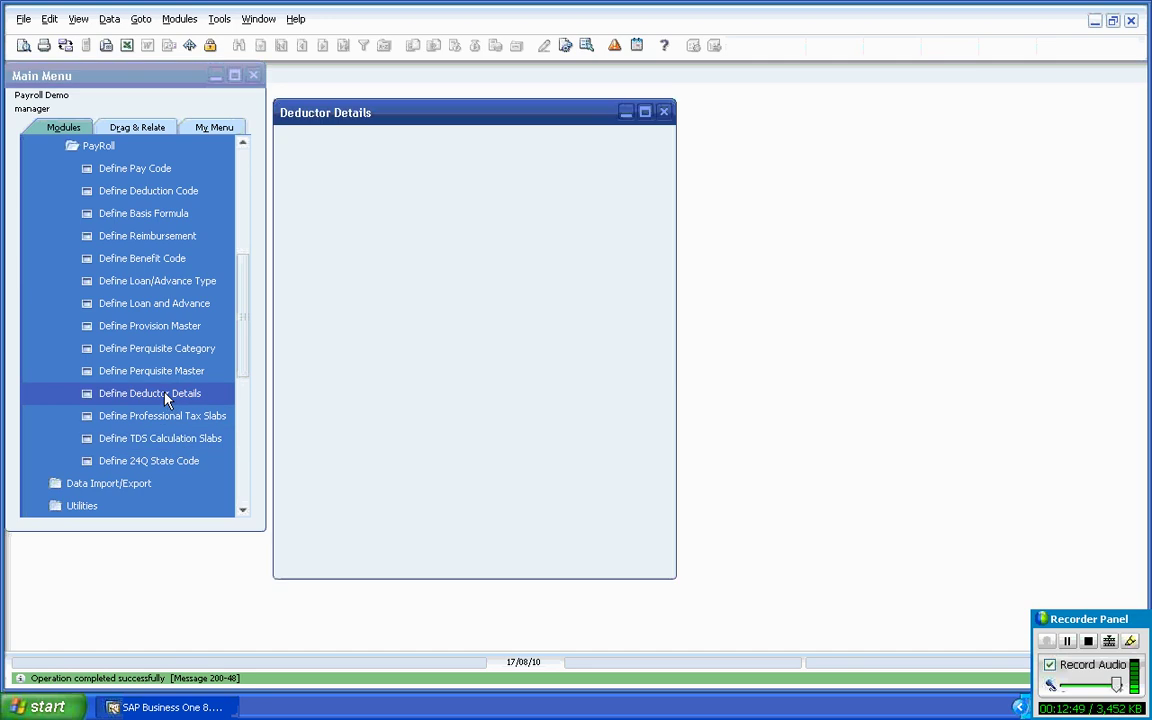
pyautogui.moveTo(597, 114); pyautogui.dragTo(619, 110)
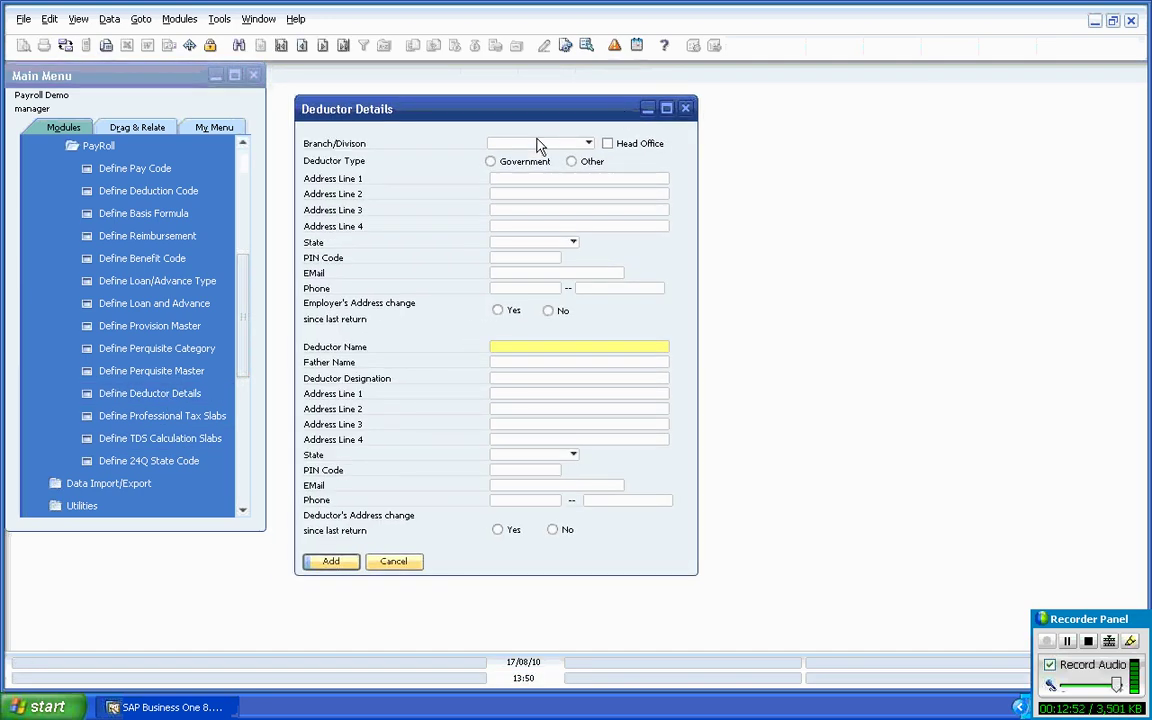
pyautogui.click(551, 146)
pyautogui.click(588, 144)
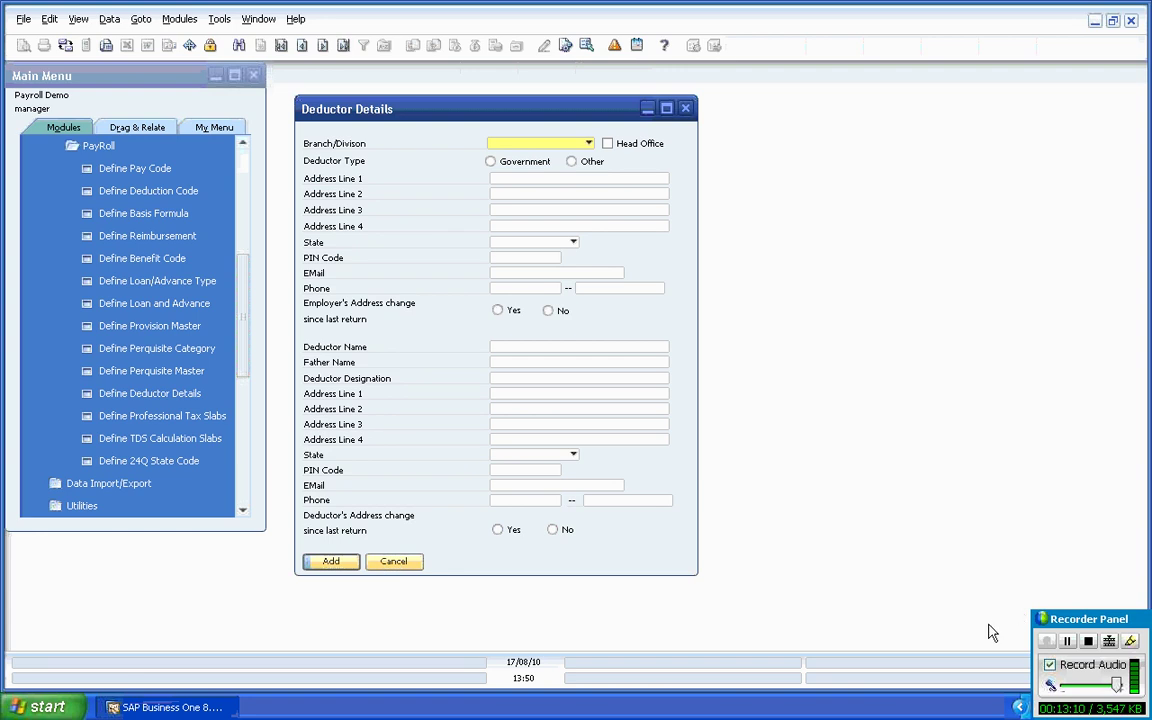
pyautogui.click(385, 564)
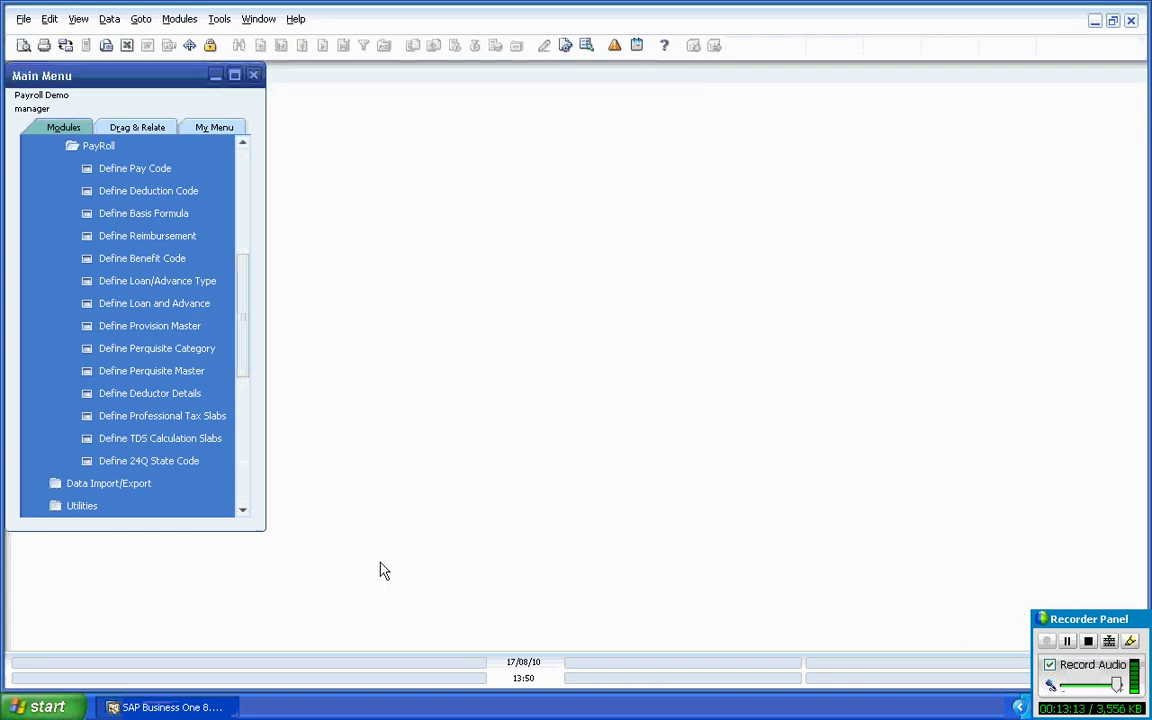
# Step: Review Delhi's professional tax slabs, checking the state choices, maximum amount, amount ranges and PT amounts
pyautogui.click(137, 419)
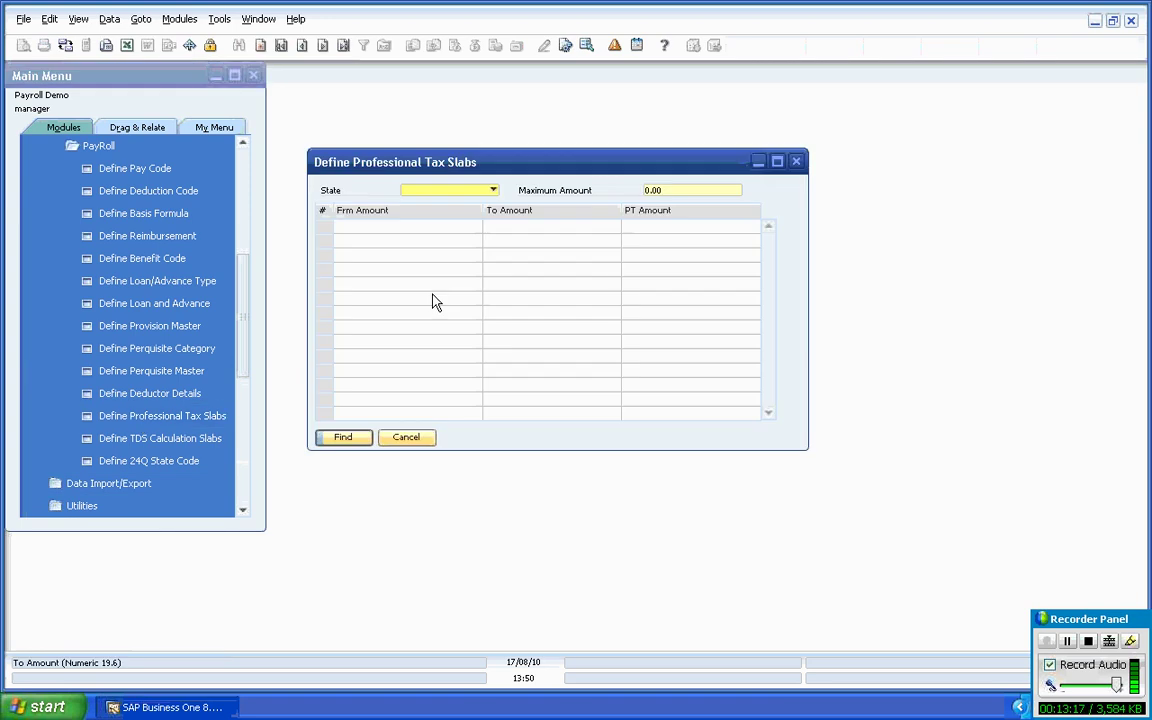
pyautogui.click(776, 162)
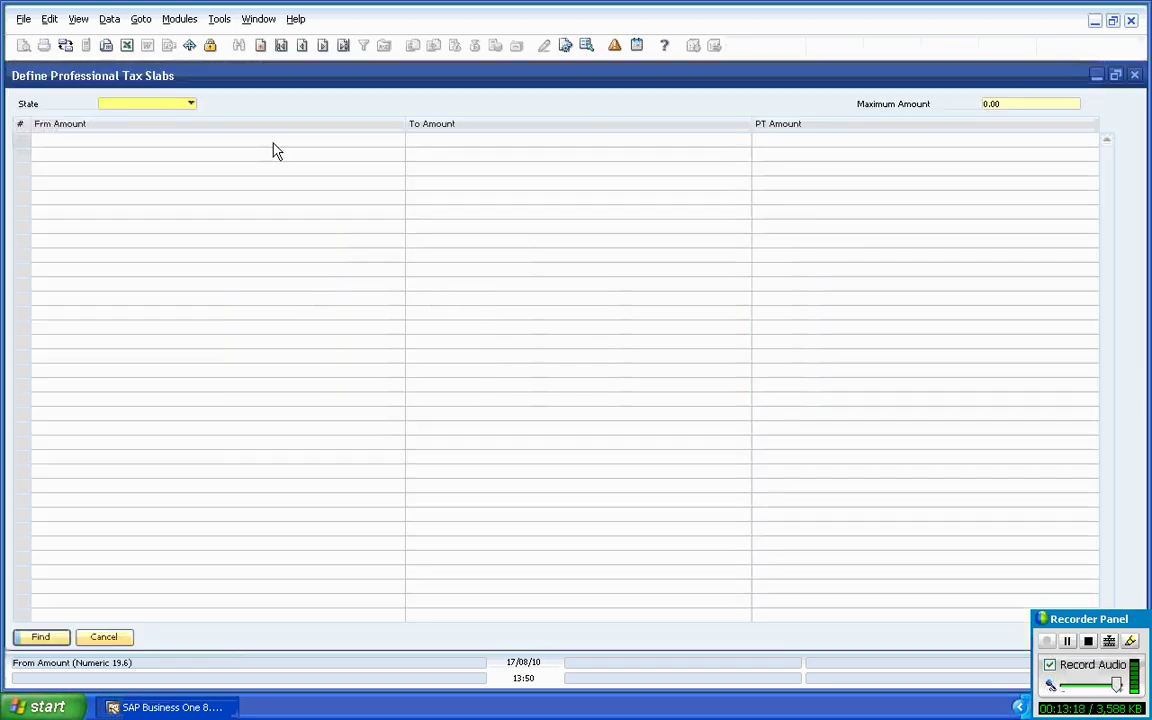
pyautogui.click(302, 46)
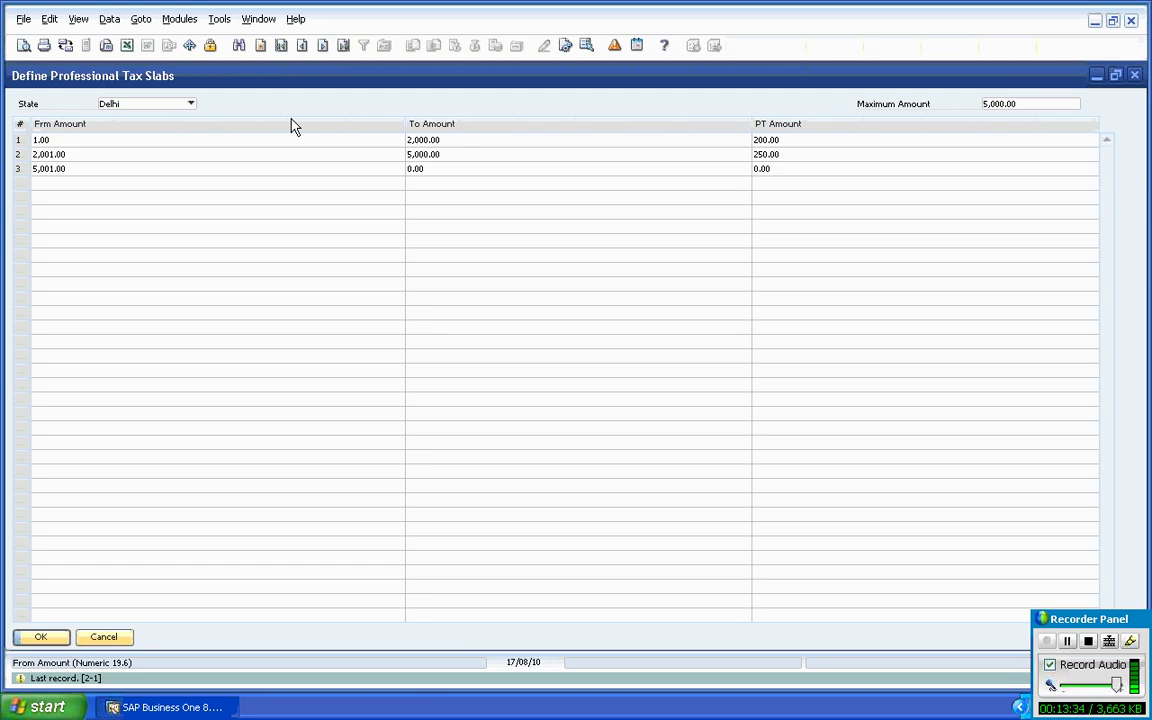
pyautogui.click(186, 104)
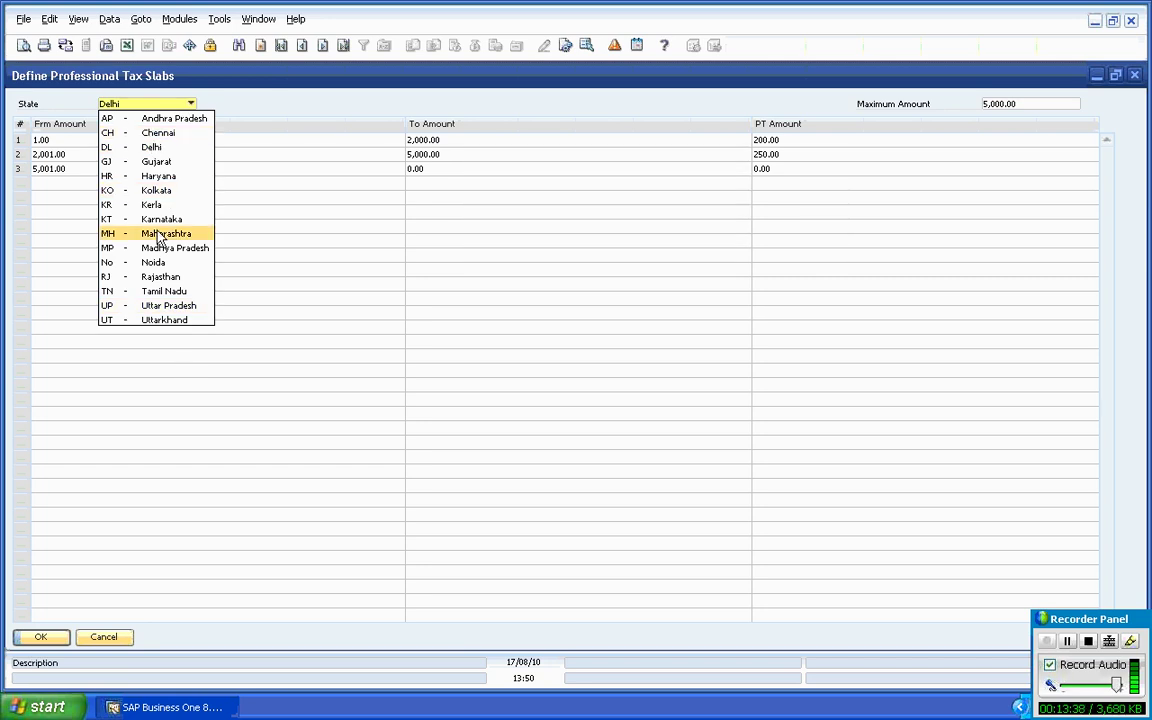
pyautogui.click(147, 150)
pyautogui.click(57, 640)
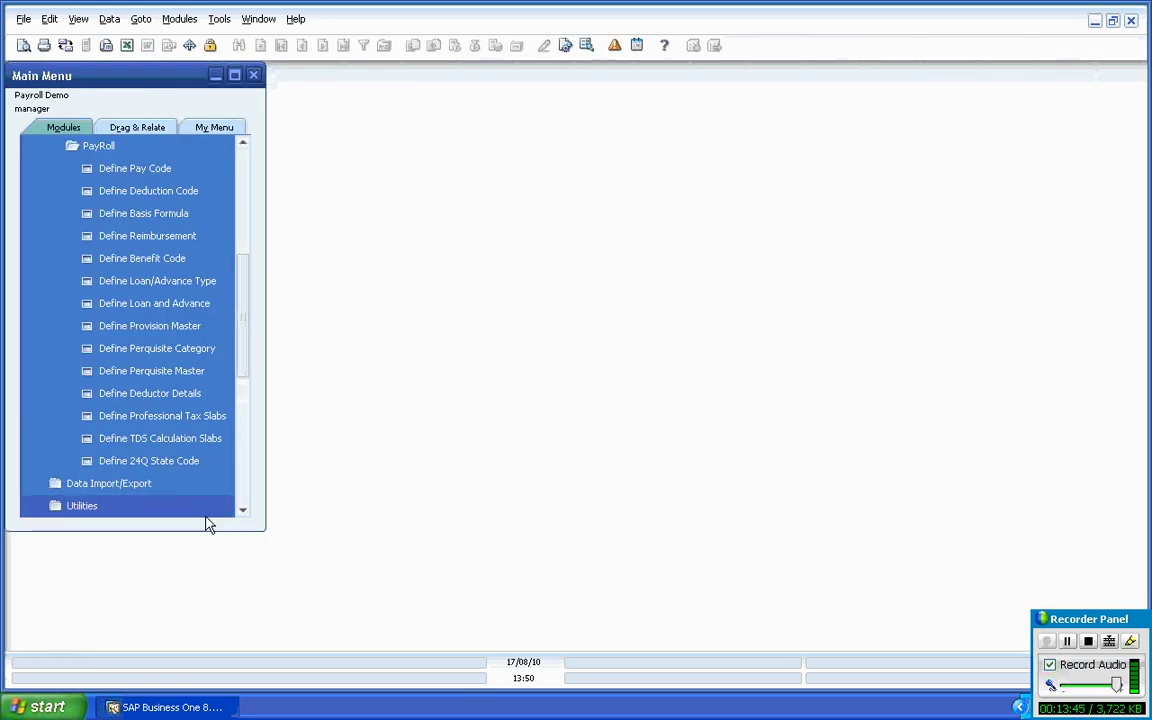
# Step: Review the TDS calculation slabs for senior citizens, females and males, comparing their limits, conditions and percentages
pyautogui.click(165, 446)
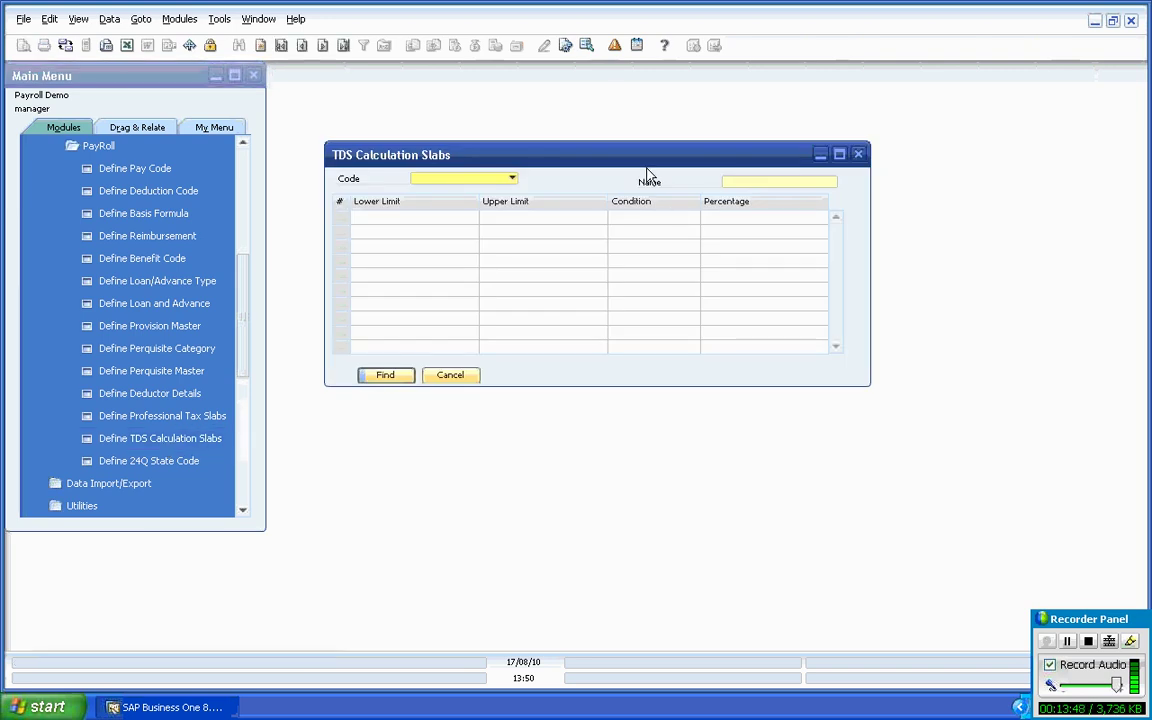
pyautogui.doubleClick(638, 157)
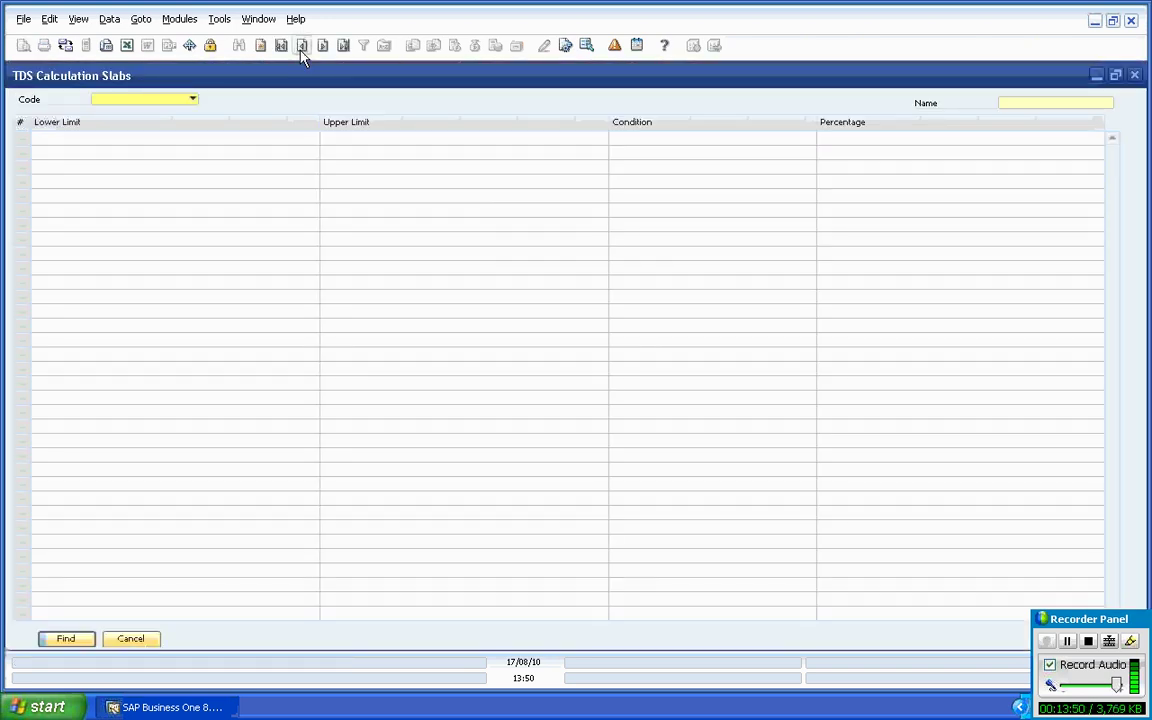
pyautogui.click(302, 45)
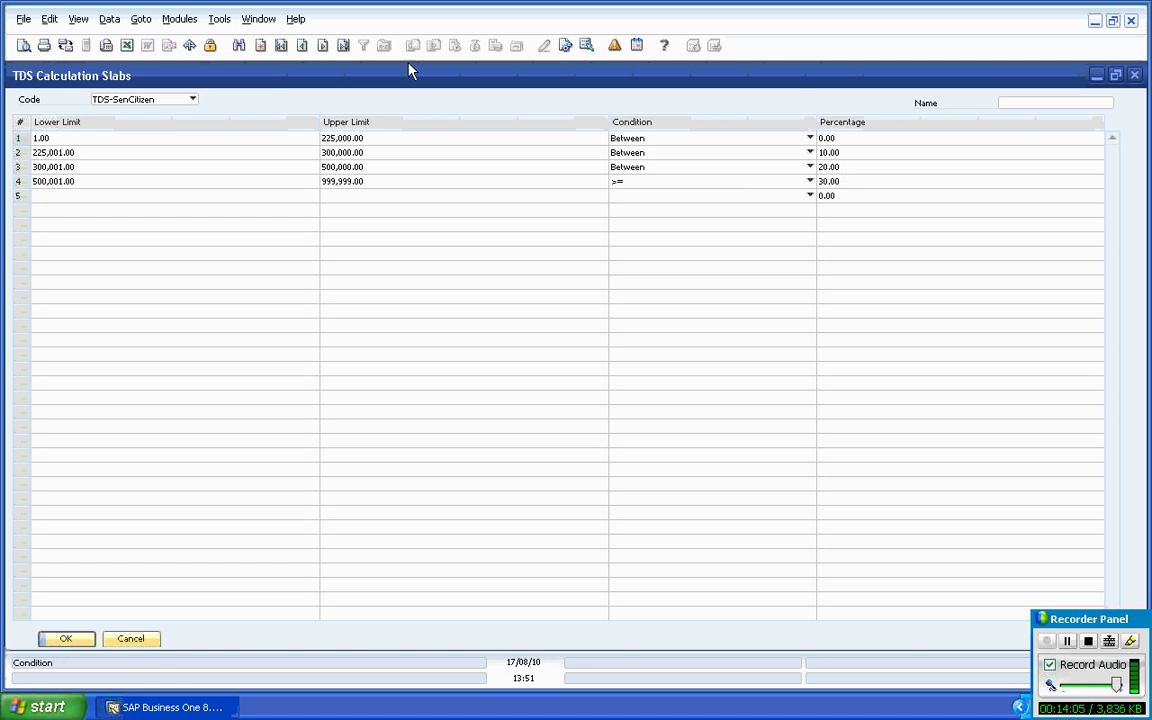
pyautogui.click(301, 47)
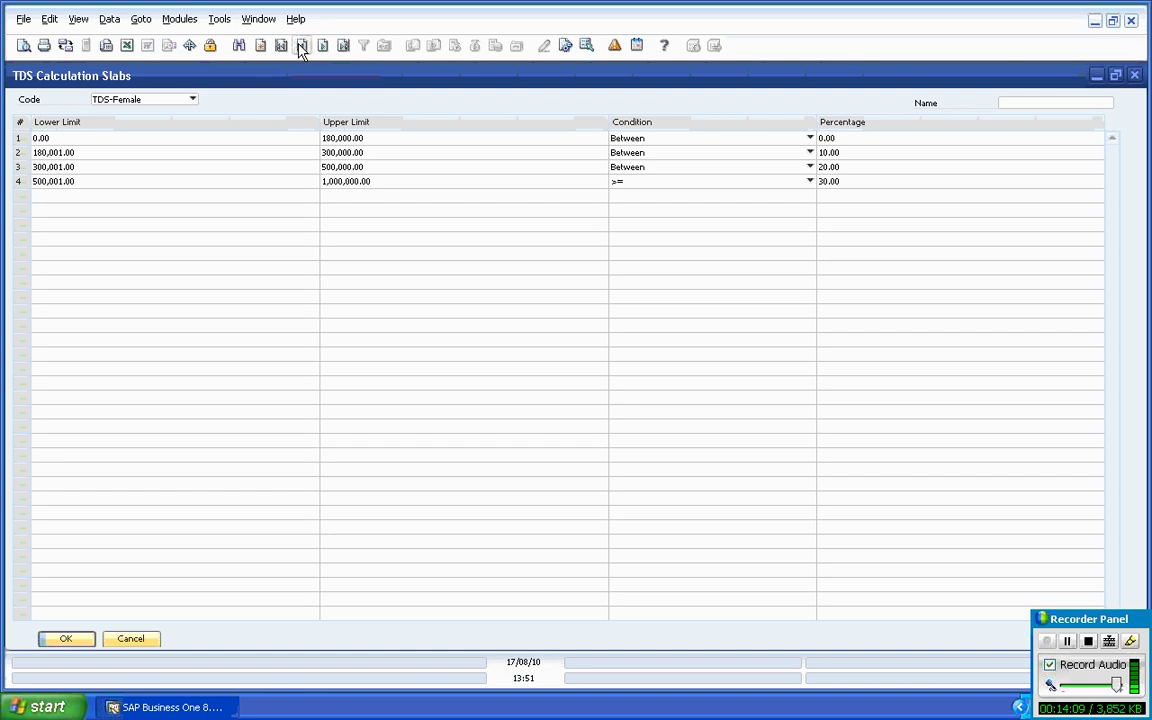
pyautogui.click(301, 47)
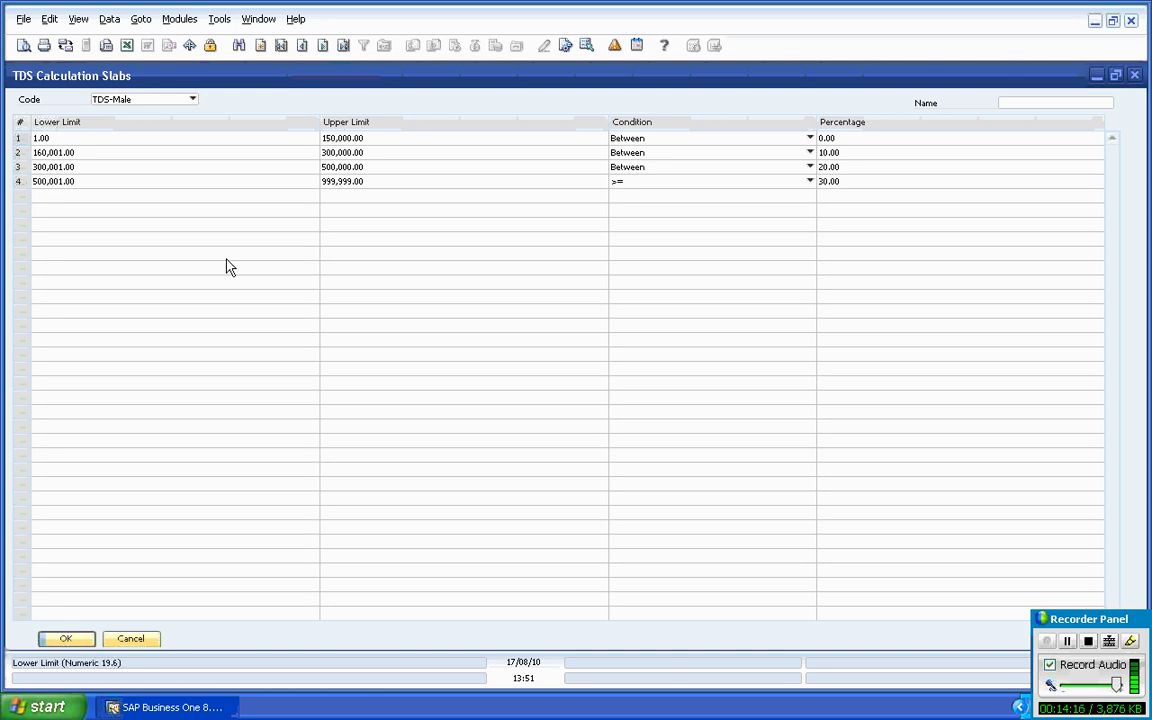
pyautogui.click(323, 47)
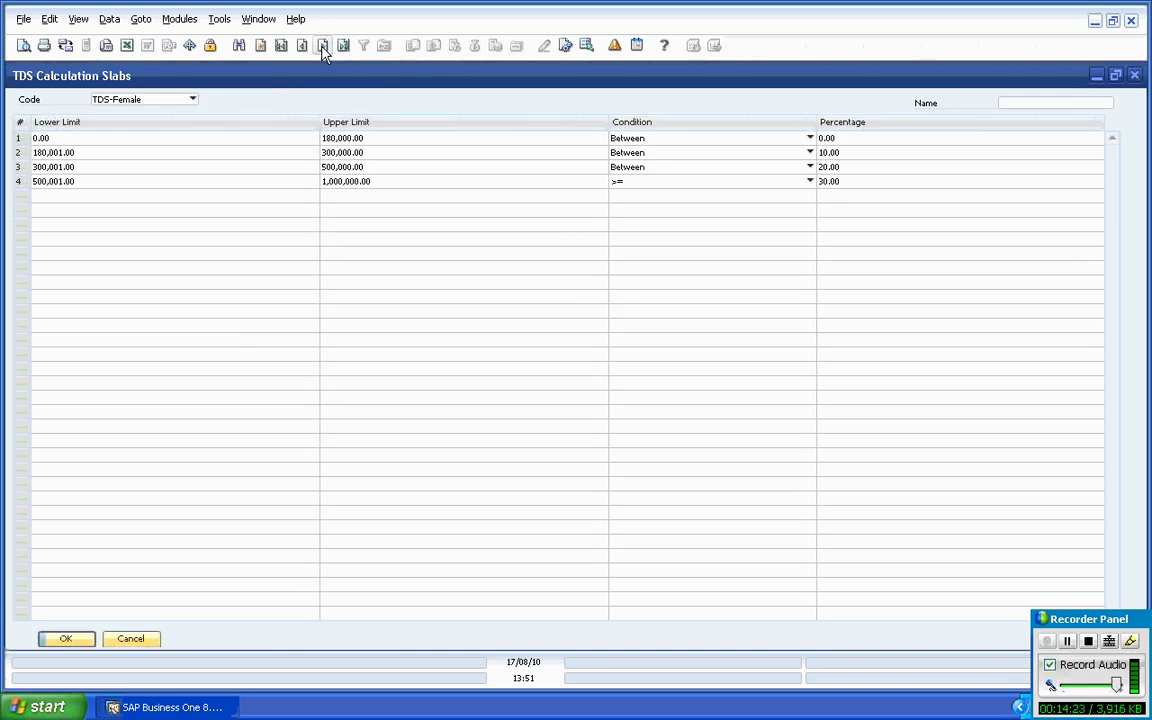
pyautogui.click(323, 47)
pyautogui.click(64, 641)
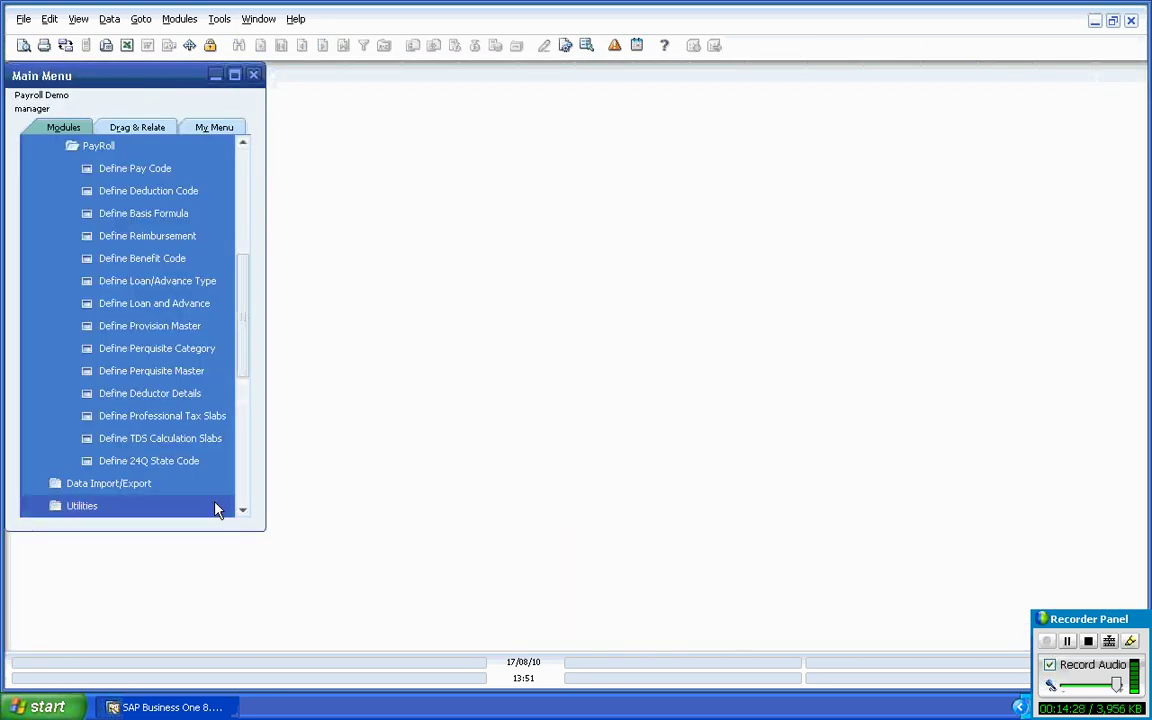
# Step: Review the code and name columns of the 24Q state code definition
pyautogui.click(197, 463)
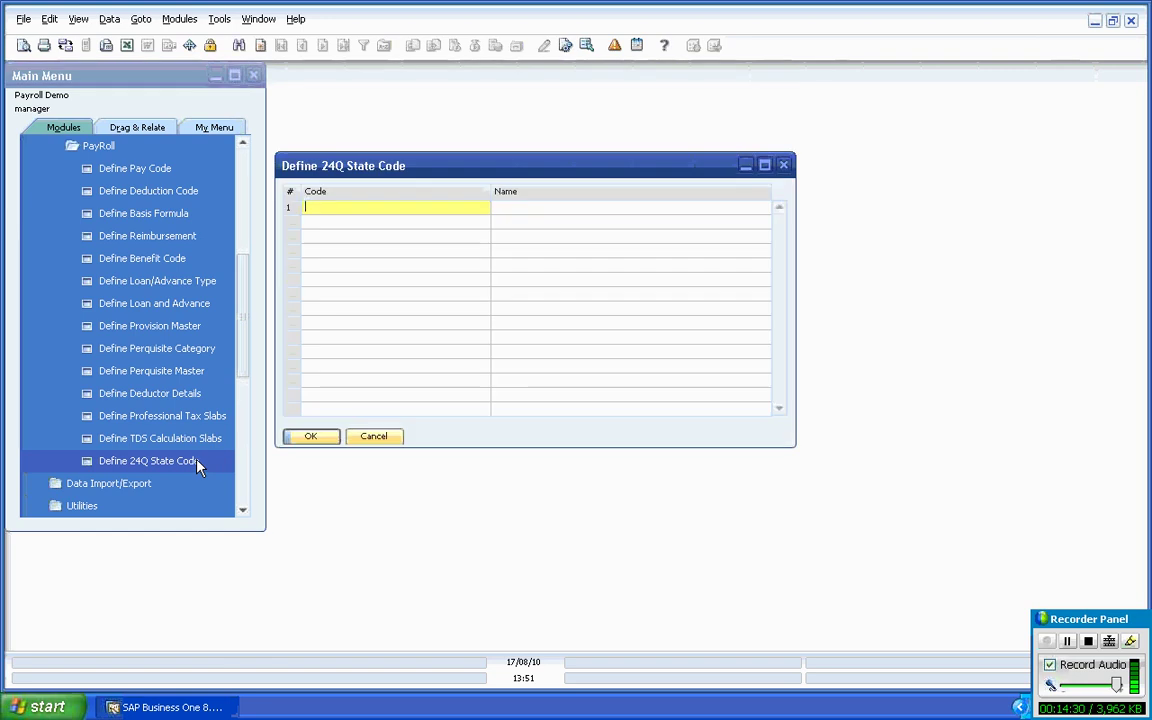
pyautogui.click(762, 165)
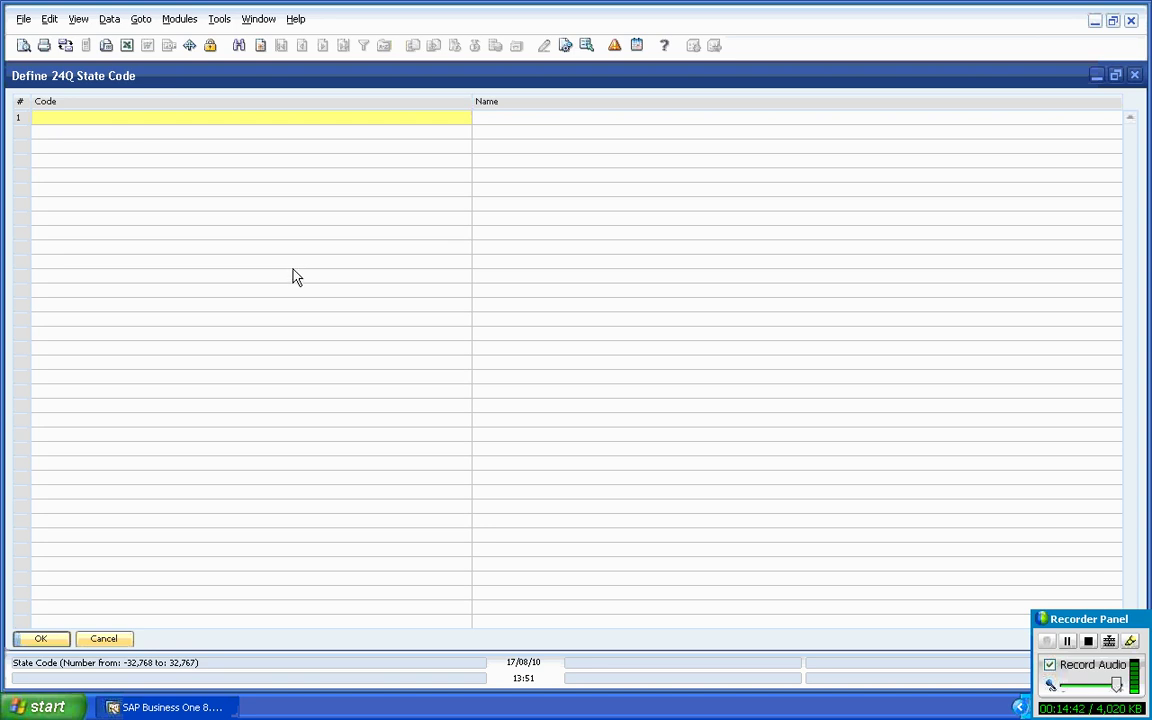
pyautogui.click(42, 639)
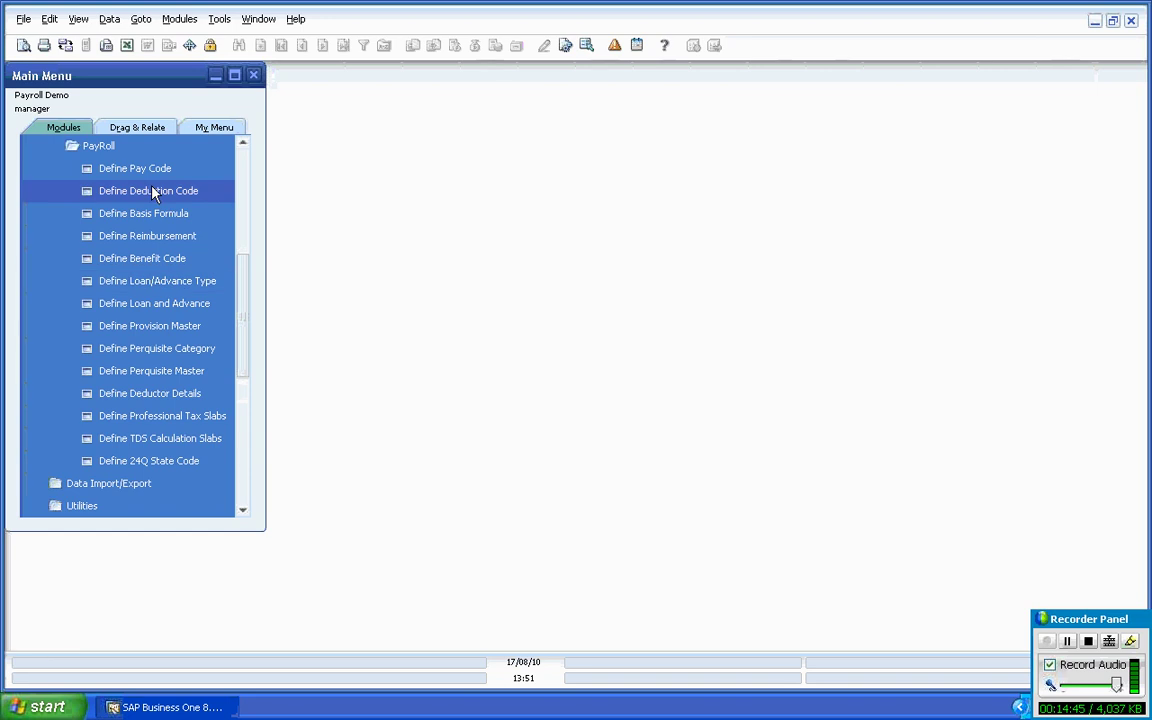
# Step: Collapse the PayRoll, Setup and Administration groups so only the top-level modules are listed
pyautogui.click(126, 152)
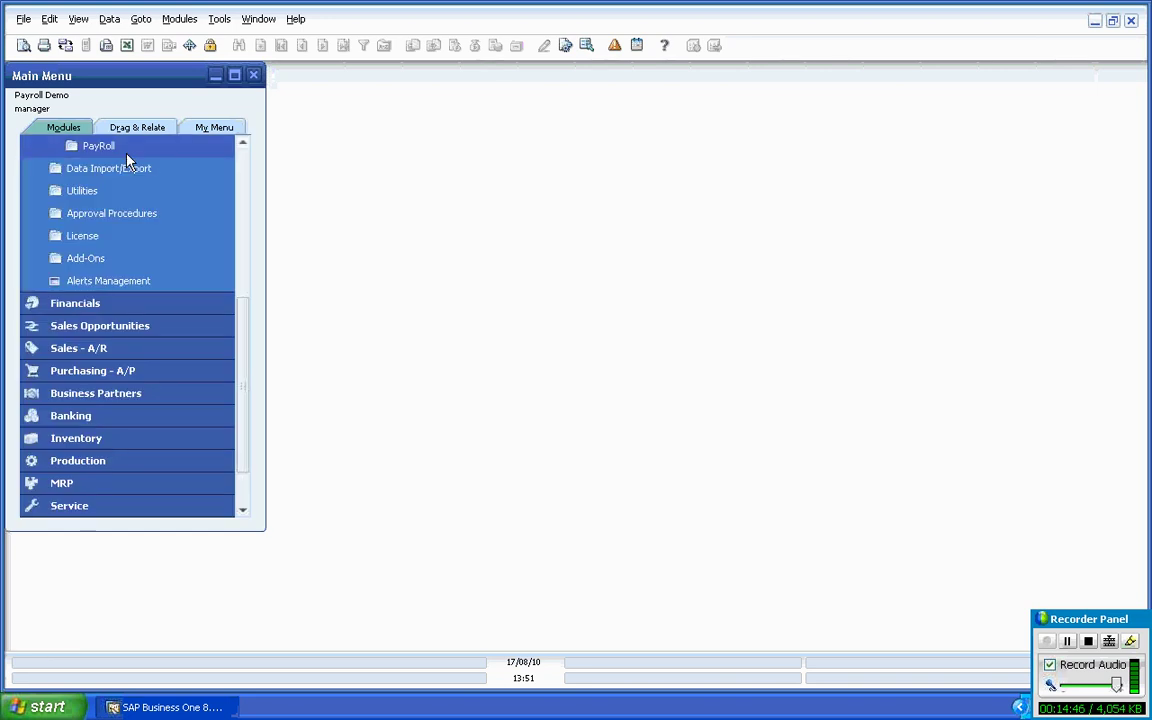
pyautogui.moveTo(240, 299); pyautogui.dragTo(240, 200)
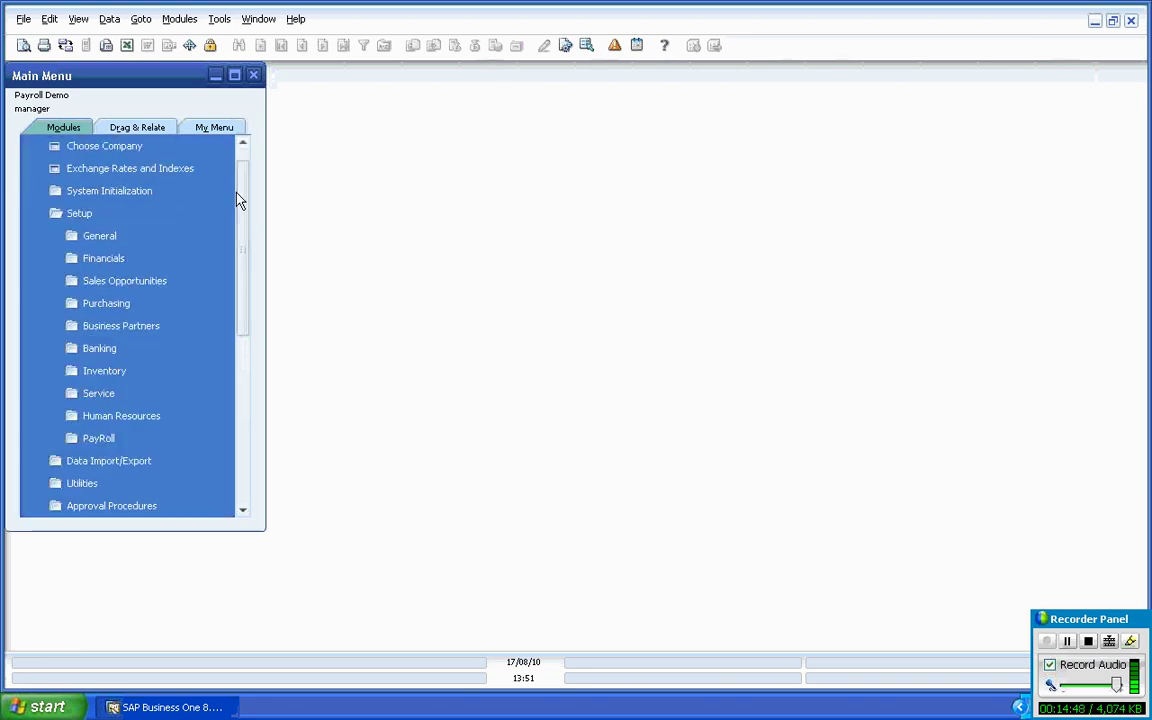
pyautogui.click(200, 213)
pyautogui.scroll(1, 240, 221)
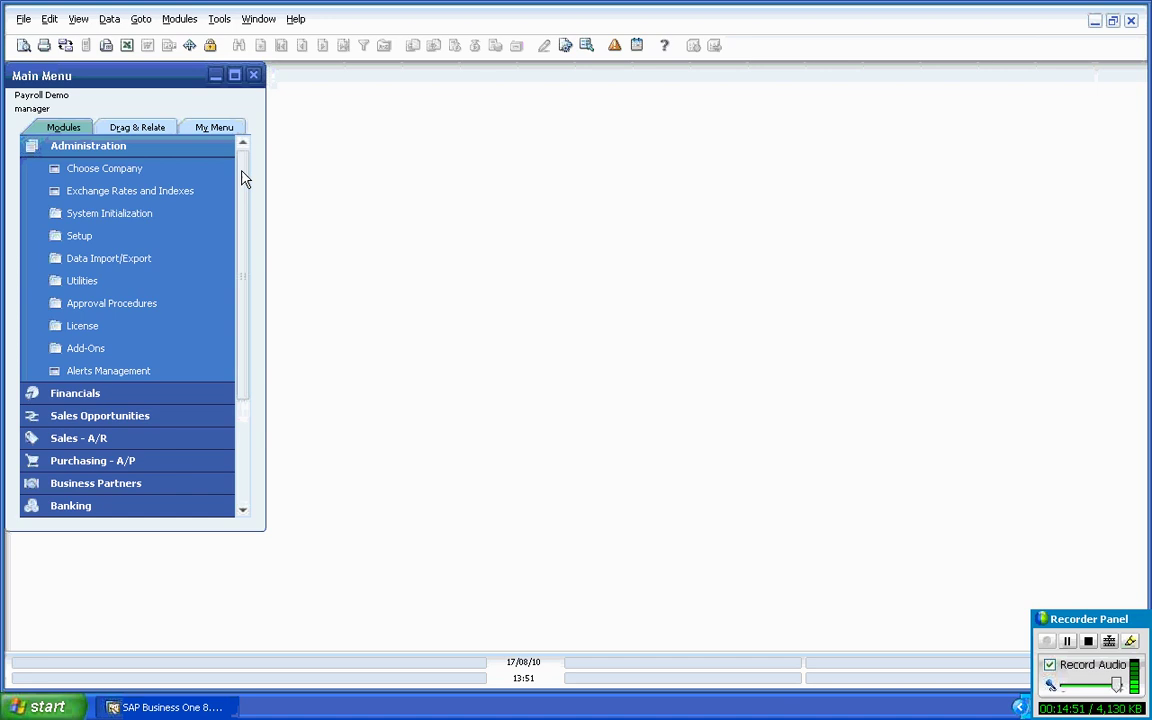
pyautogui.click(209, 146)
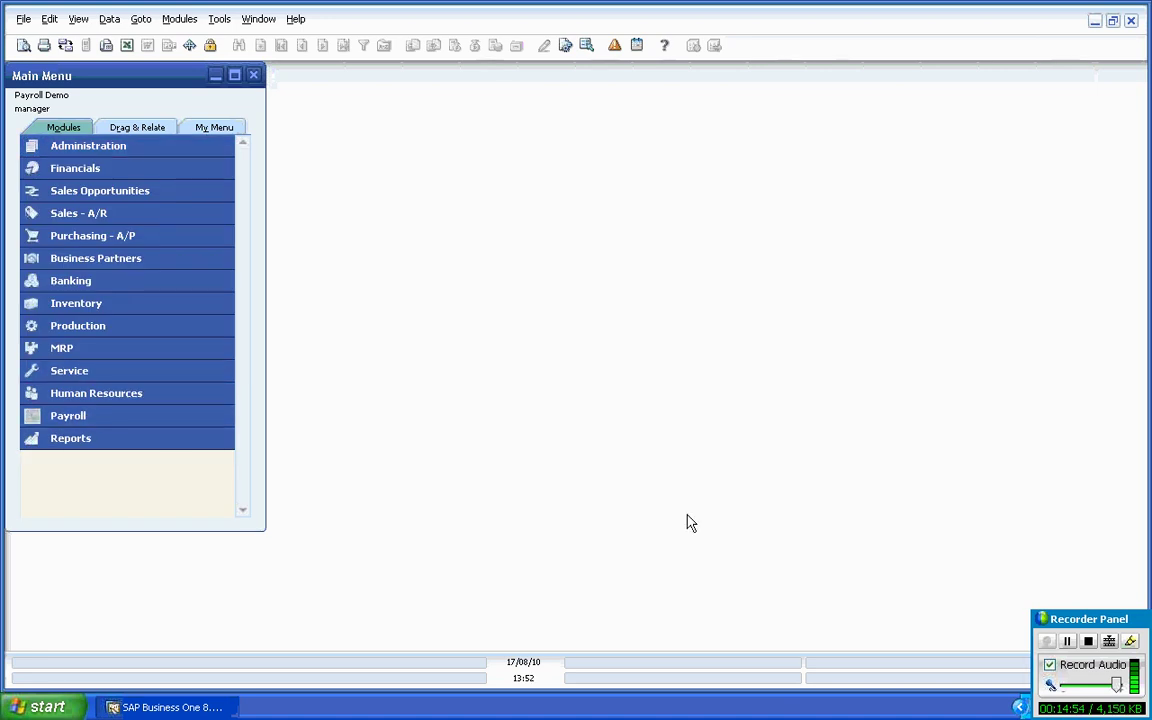
pyautogui.click(1066, 641)
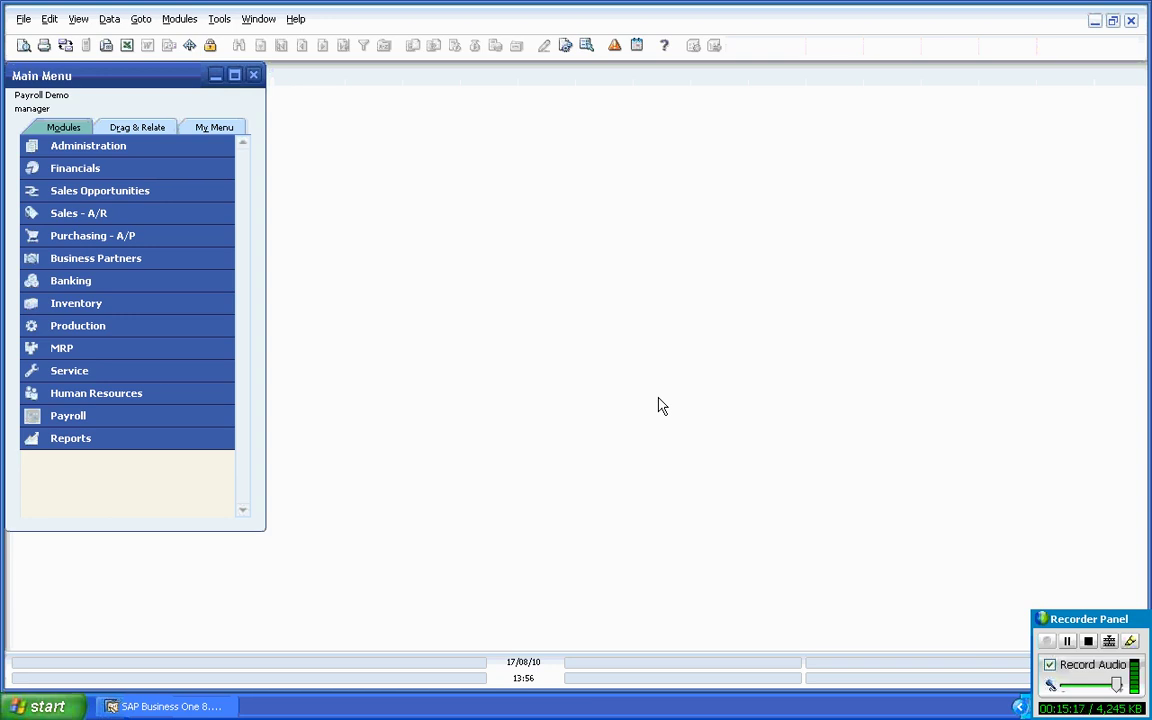
# Step: Find an employee's record in the Human Resources Employee Master Data by entering the employee number
pyautogui.click(189, 395)
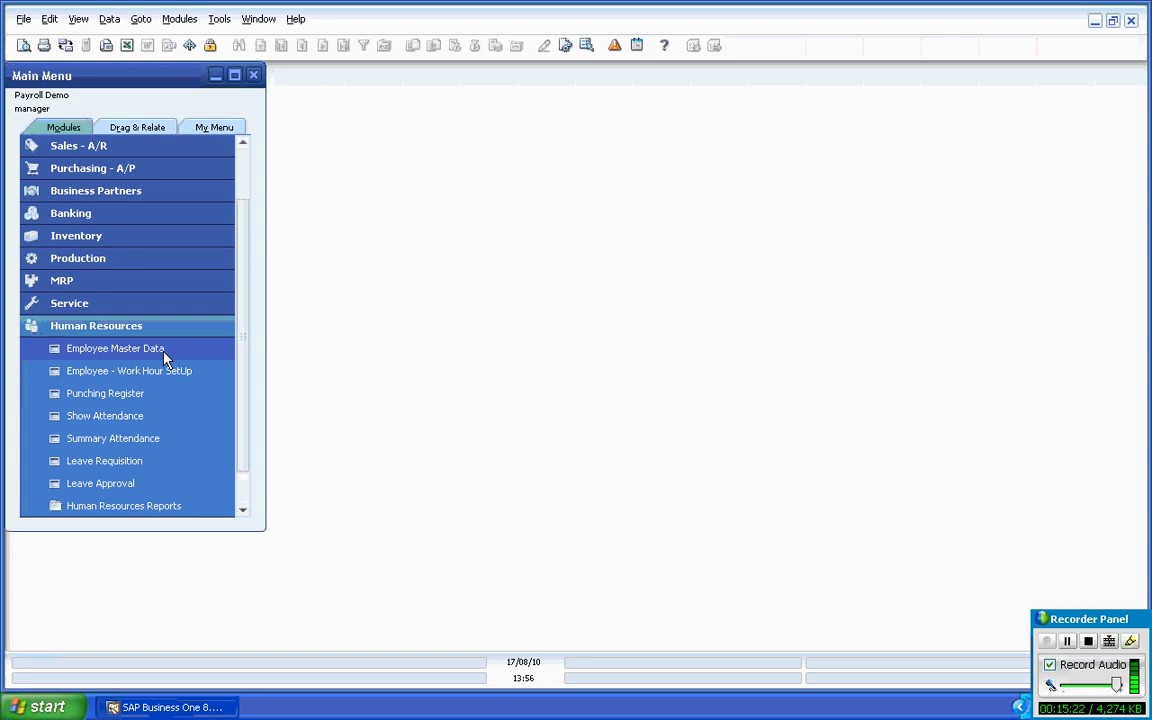
pyautogui.click(165, 352)
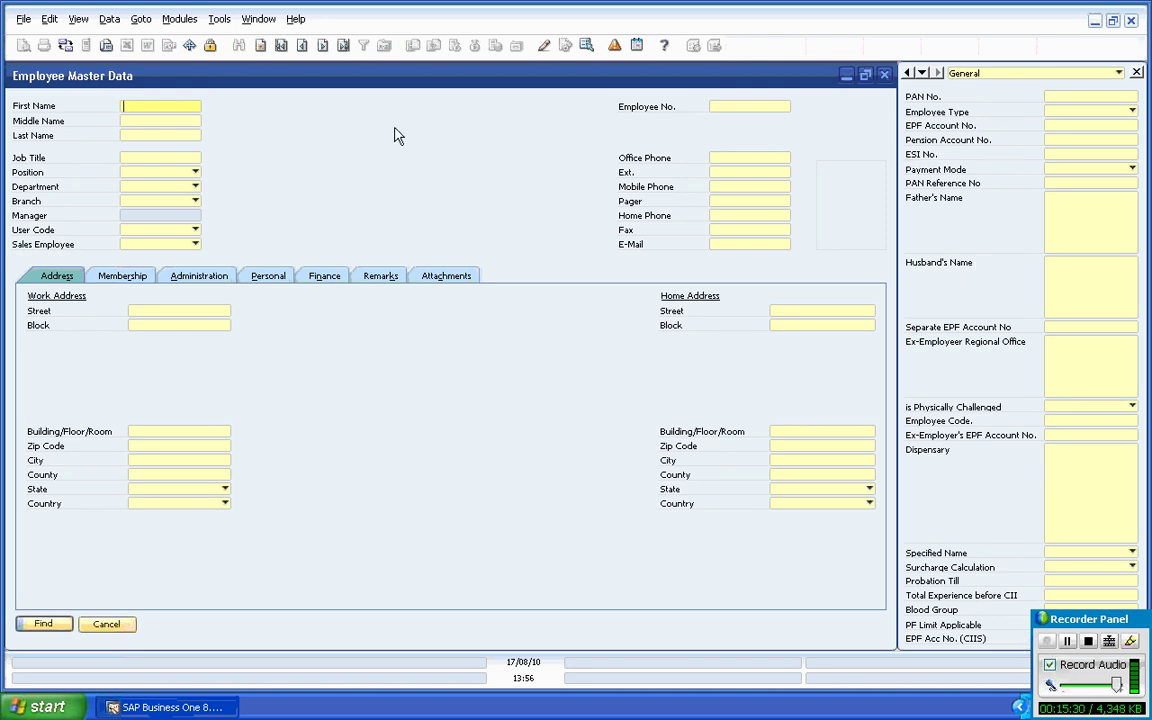
pyautogui.click(752, 105)
pyautogui.write('7')
pyautogui.press('Return')
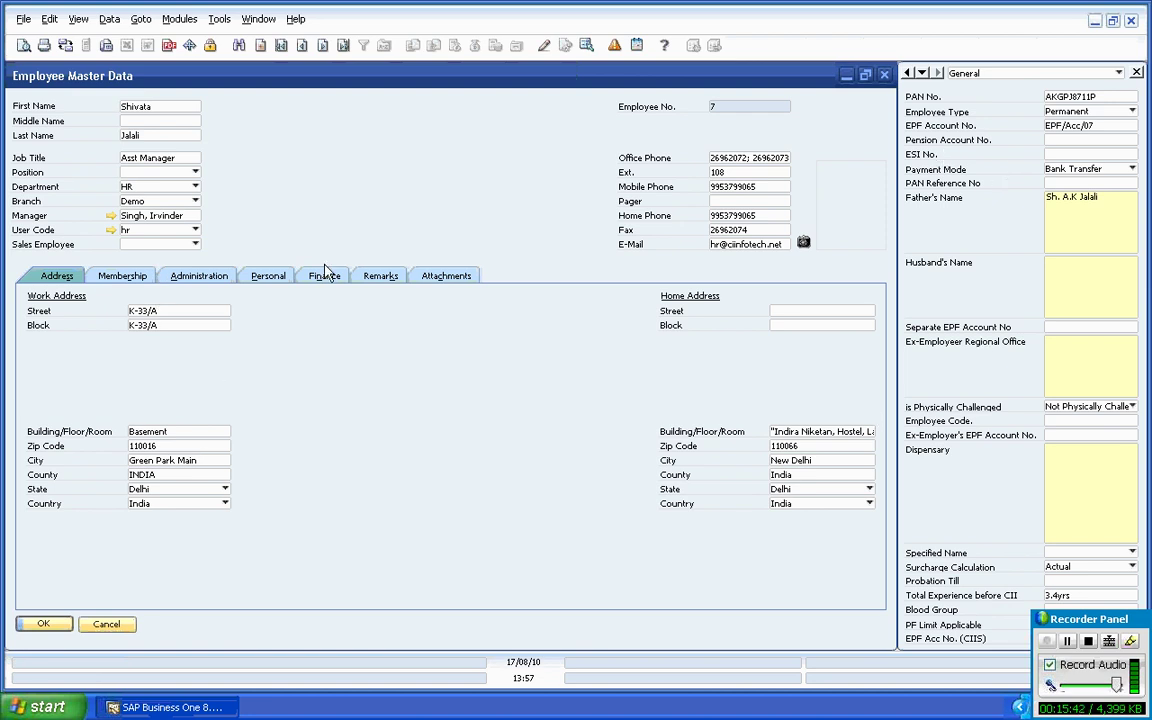
# Step: Review the employee's membership, administration, personal and finance details, including the start date, status, salary and bank information
pyautogui.click(128, 277)
pyautogui.click(220, 282)
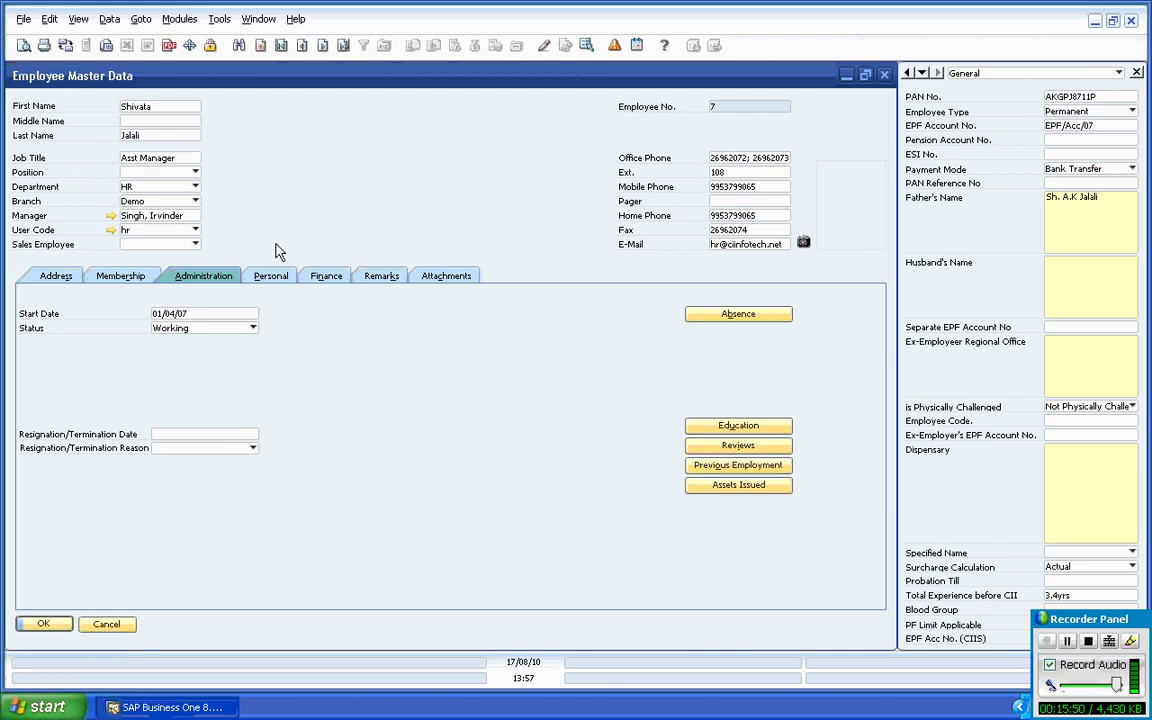
pyautogui.click(272, 279)
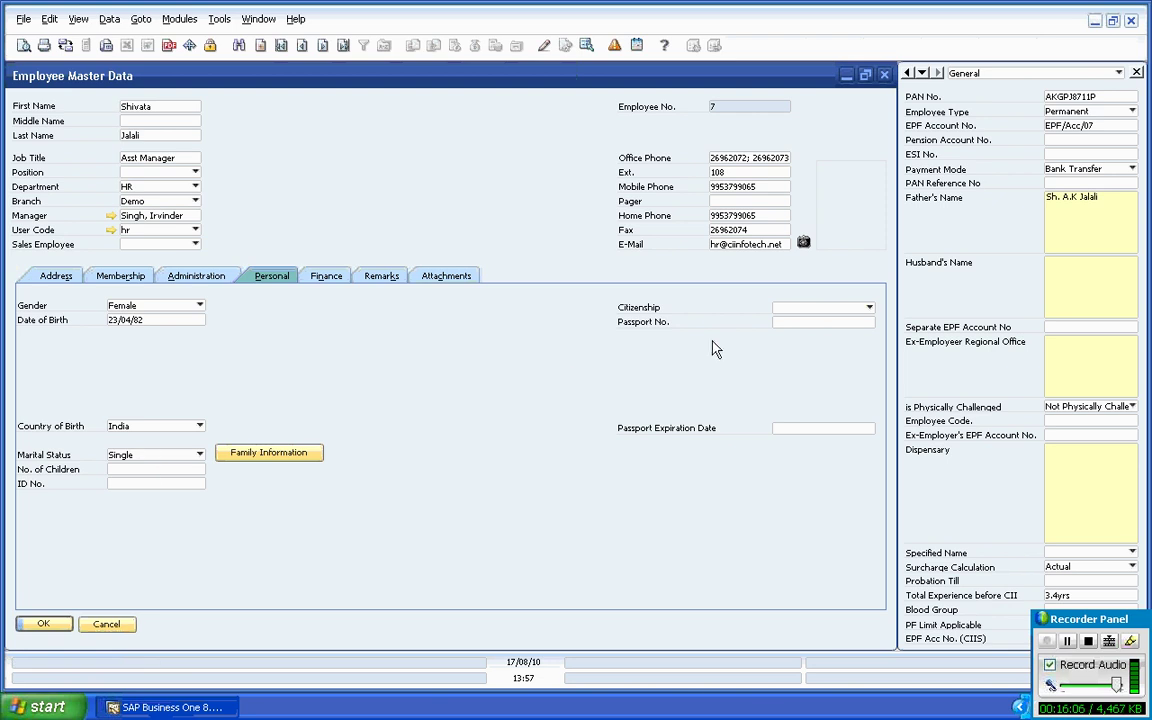
pyautogui.click(330, 283)
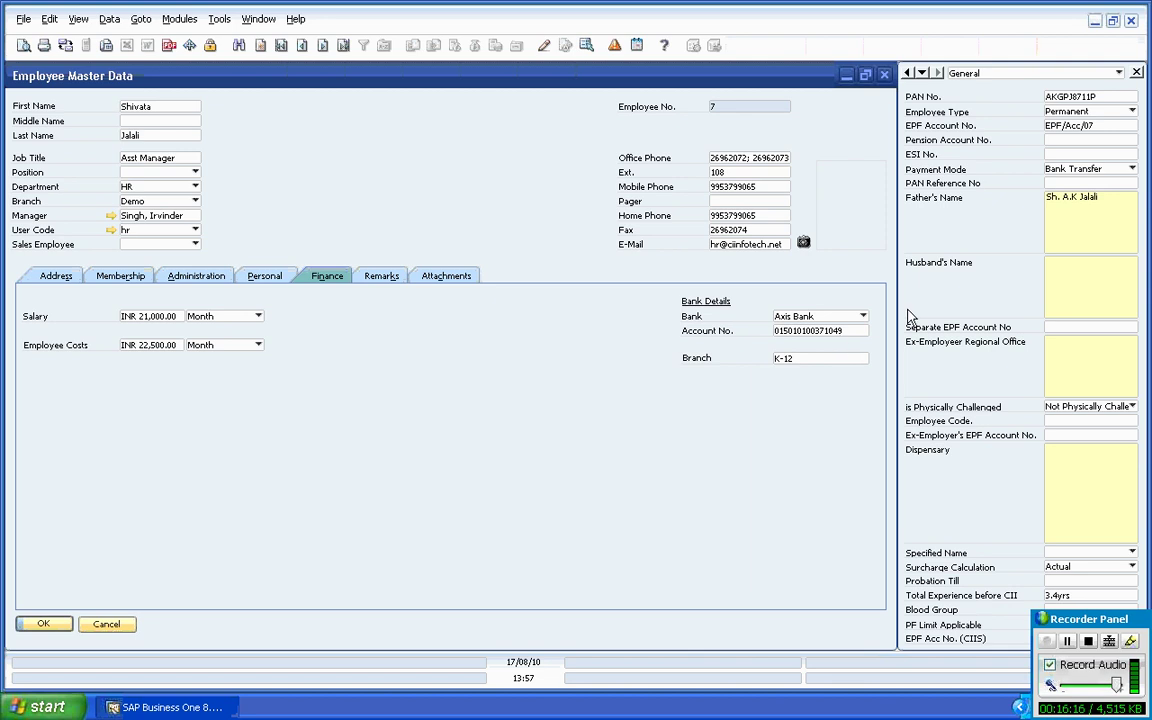
# Step: Review the employee's remarks and attachments, and the General user-defined fields from the PAN and EPF account numbers to the dispensary
pyautogui.click(383, 278)
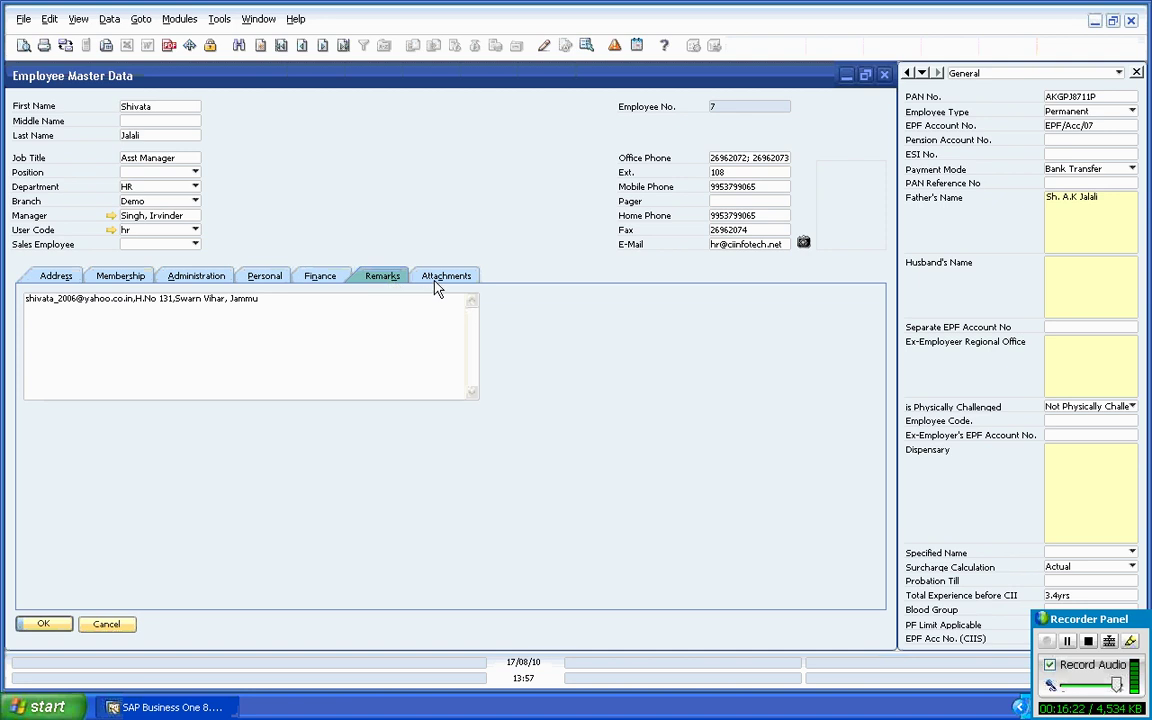
pyautogui.click(437, 280)
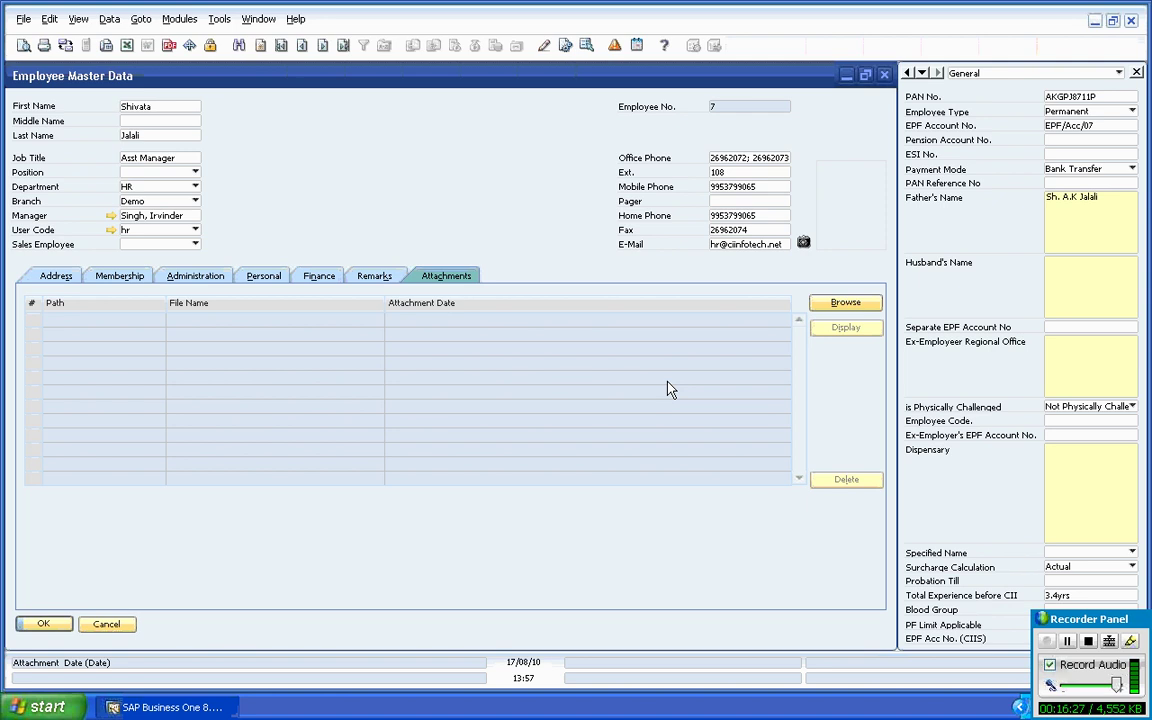
pyautogui.click(1072, 98)
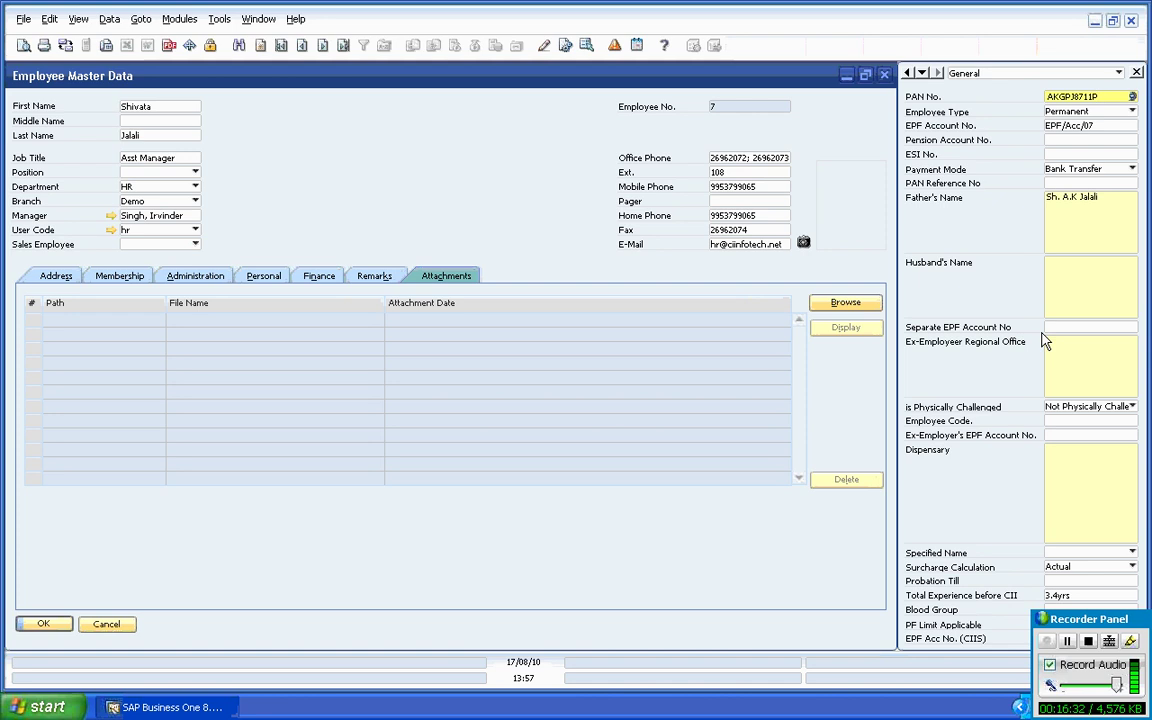
pyautogui.press('Tab')
pyautogui.click(1095, 127)
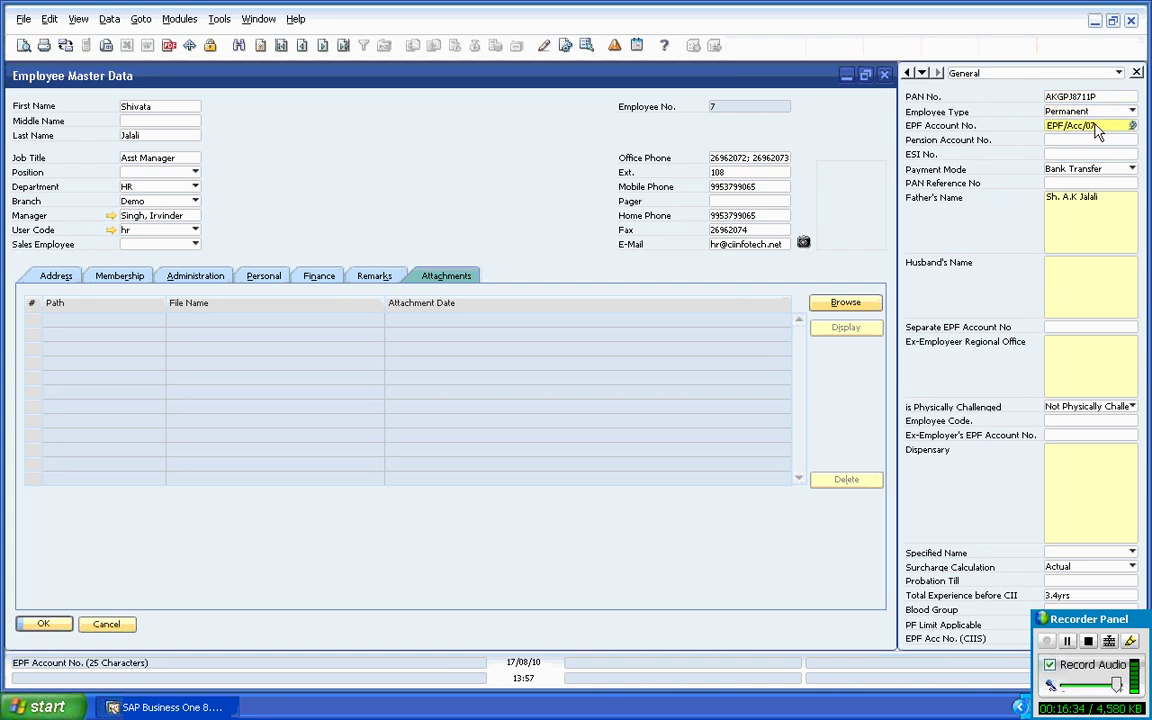
pyautogui.press('Tab')
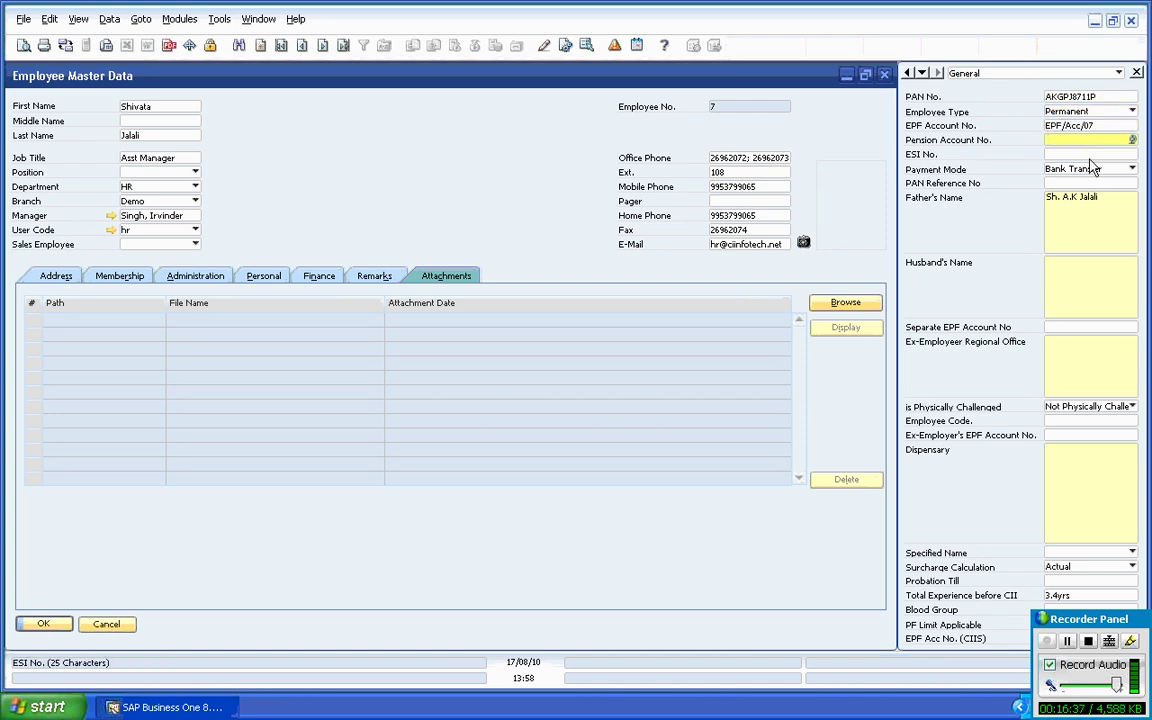
pyautogui.press('Tab')
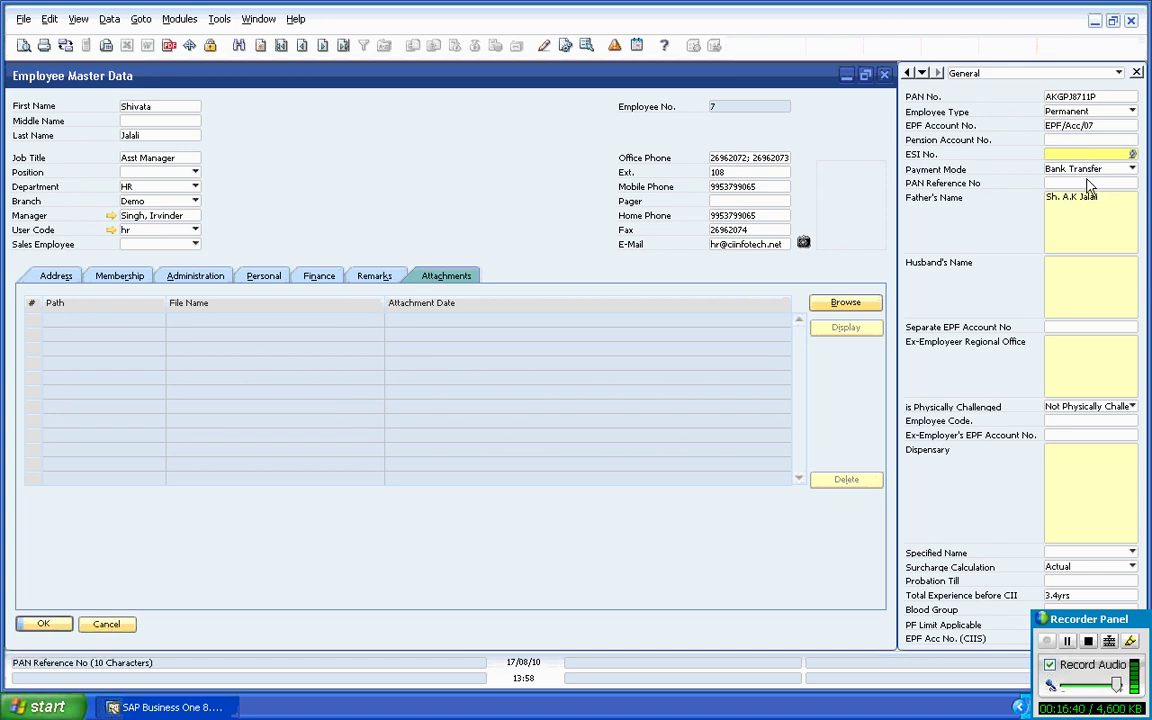
pyautogui.click(1085, 246)
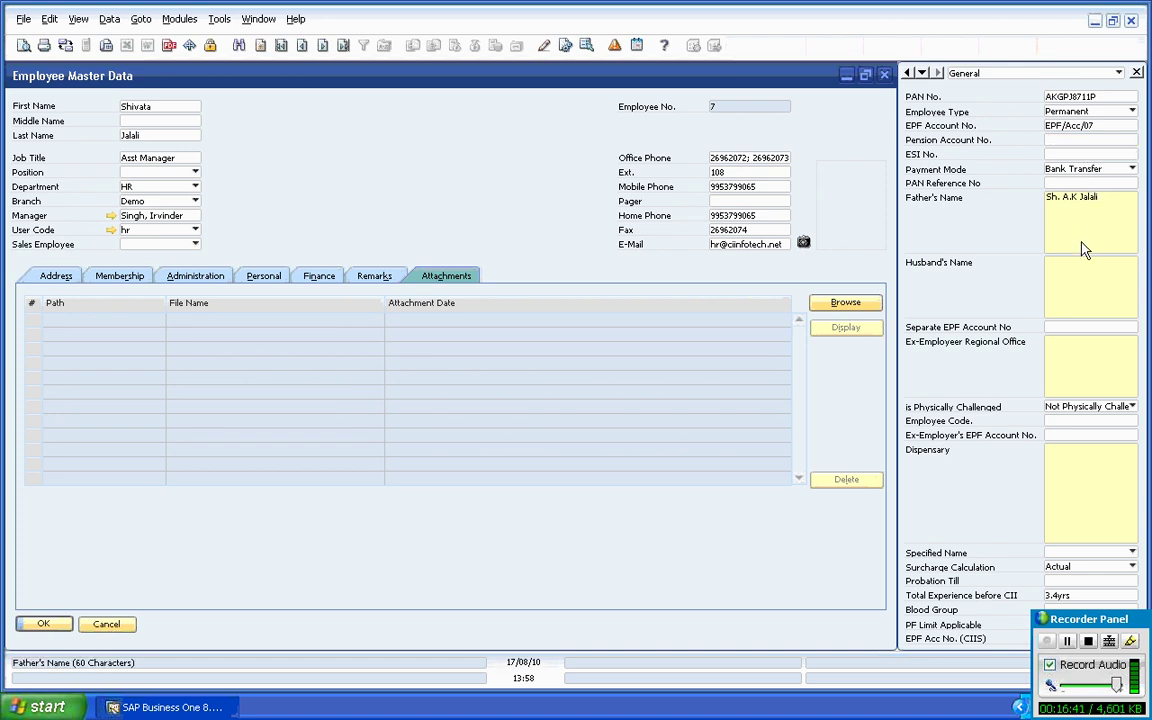
pyautogui.click(1077, 300)
pyautogui.click(1072, 365)
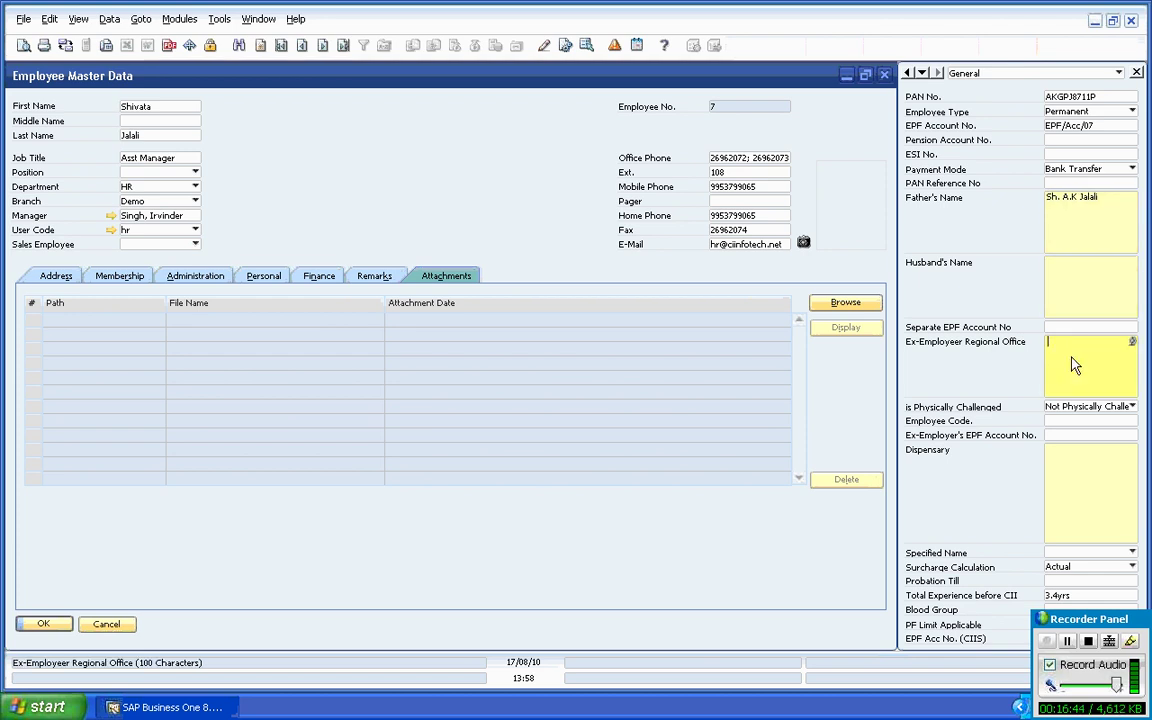
pyautogui.click(1128, 510)
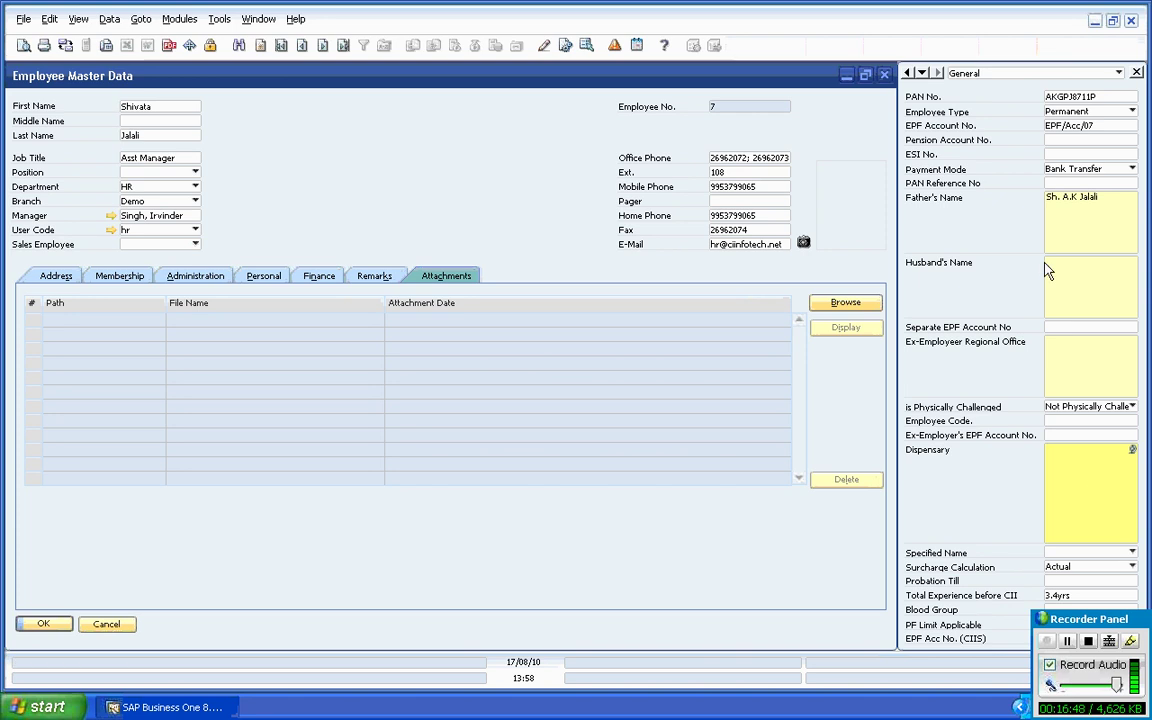
# Step: Look back over the employee's remarks, finance, personal, administration, address and user code details, and close the record
pyautogui.click(378, 277)
pyautogui.click(320, 280)
pyautogui.click(265, 278)
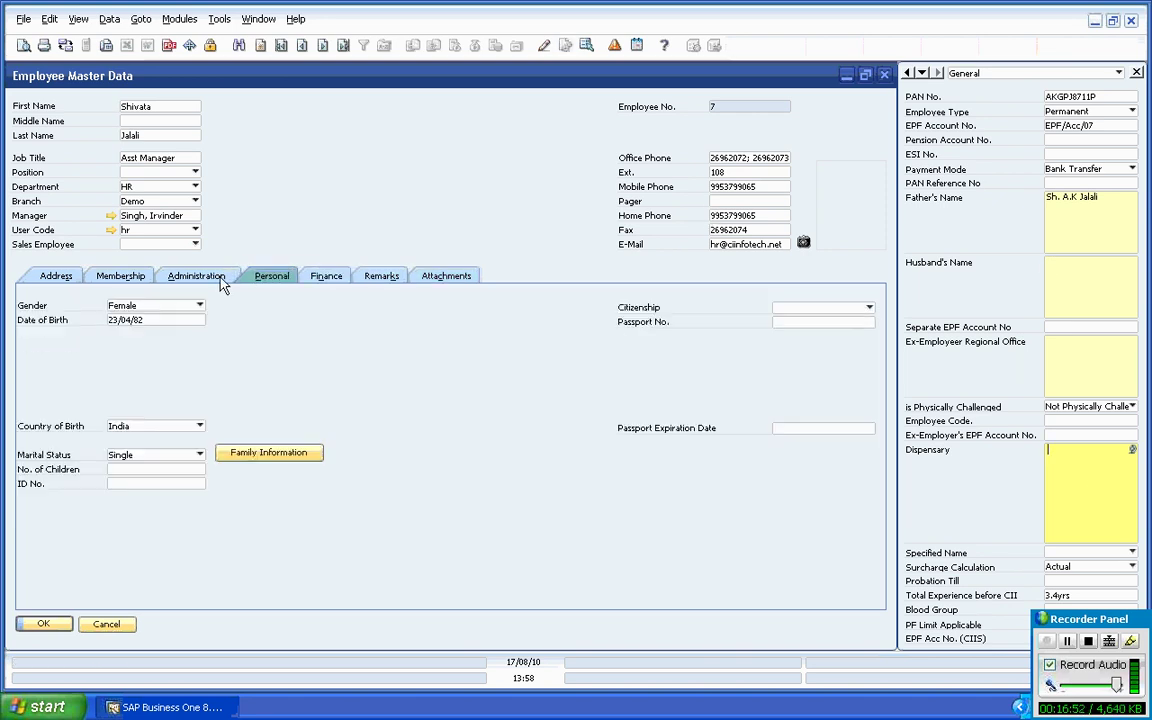
pyautogui.click(200, 277)
pyautogui.click(57, 276)
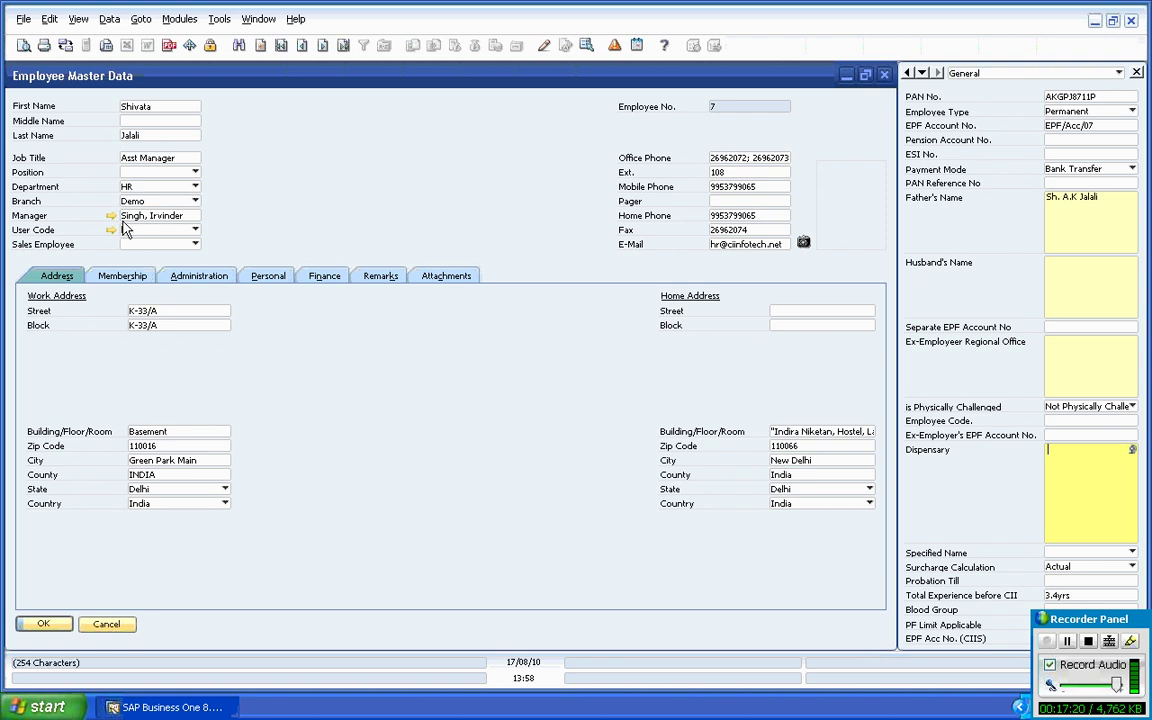
pyautogui.click(125, 229)
pyautogui.write('hr')
pyautogui.click(37, 626)
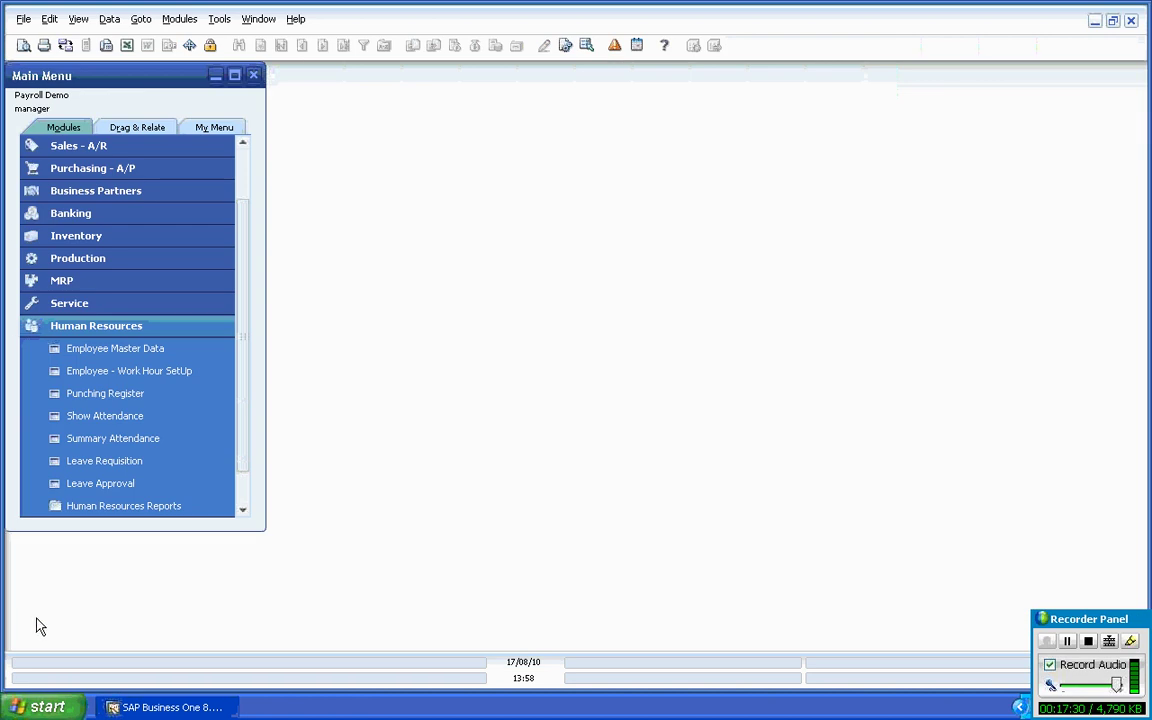
# Step: Examine the previous schedule's employees, dates and workhour codes in the maximized Employee Work Hour Schedule Setup, and close it
pyautogui.click(179, 373)
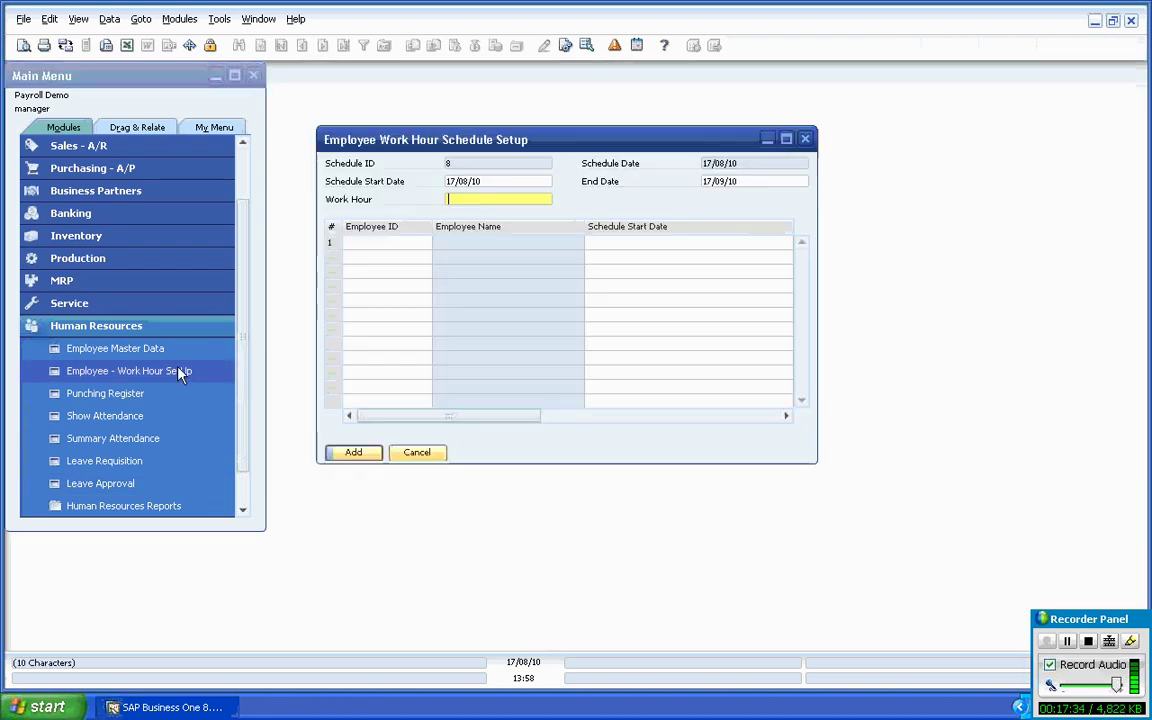
pyautogui.doubleClick(728, 143)
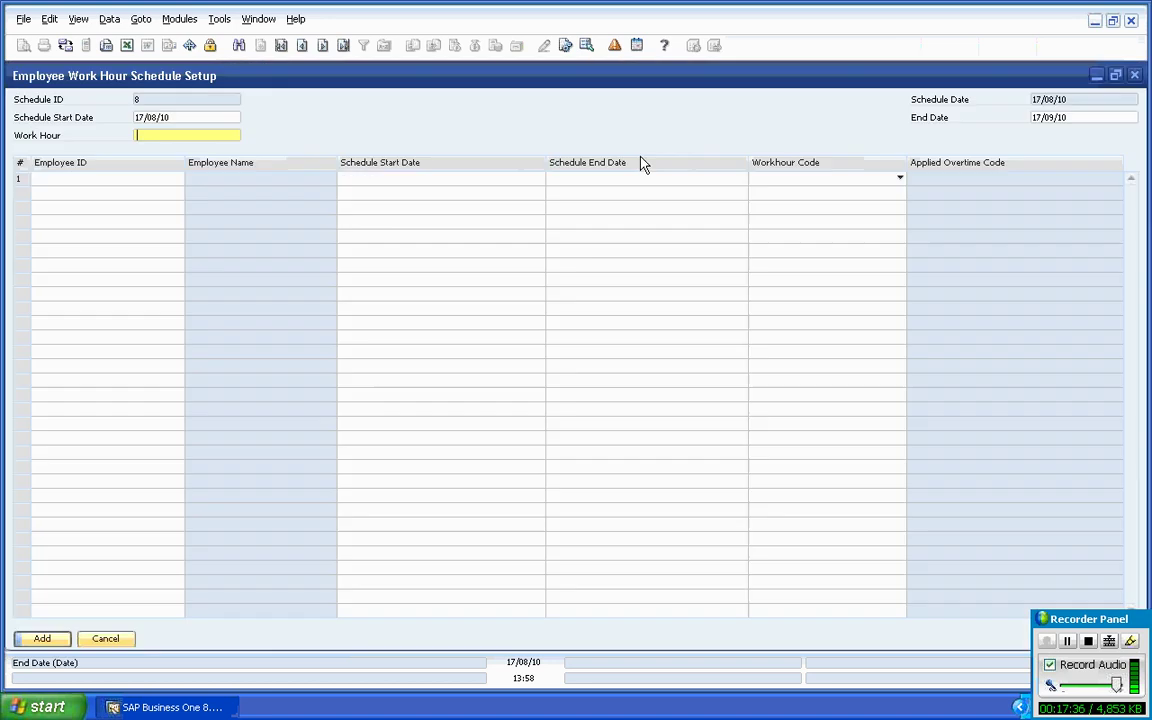
pyautogui.click(302, 46)
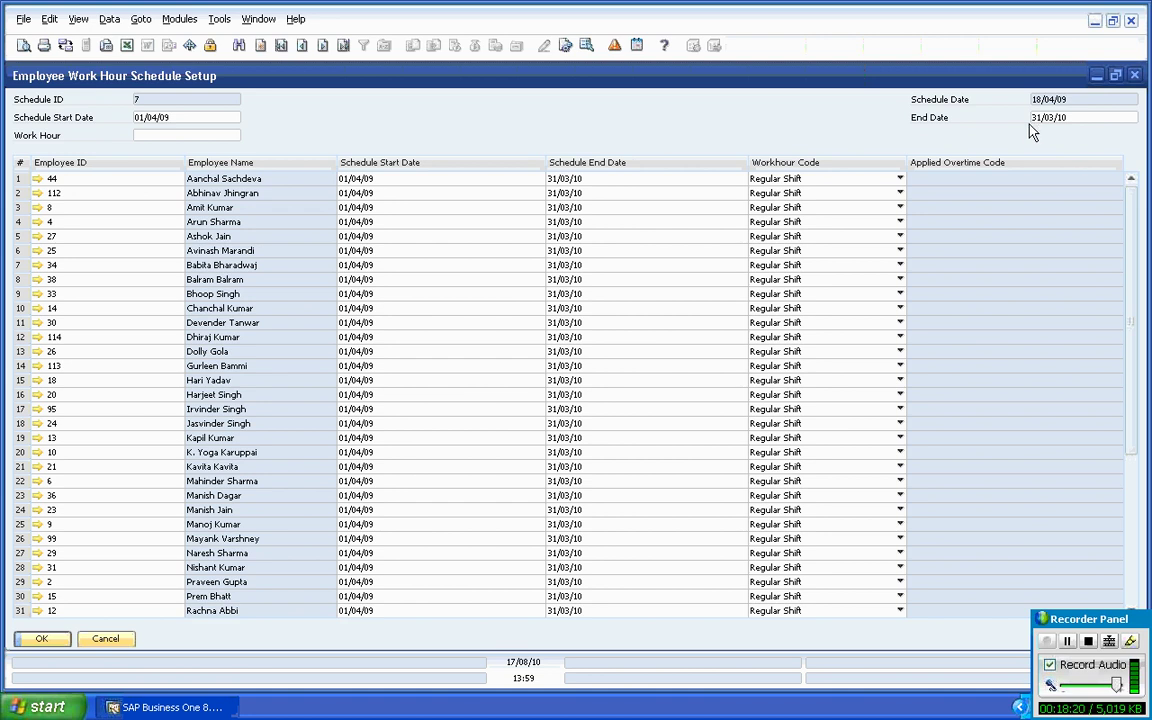
pyautogui.click(56, 645)
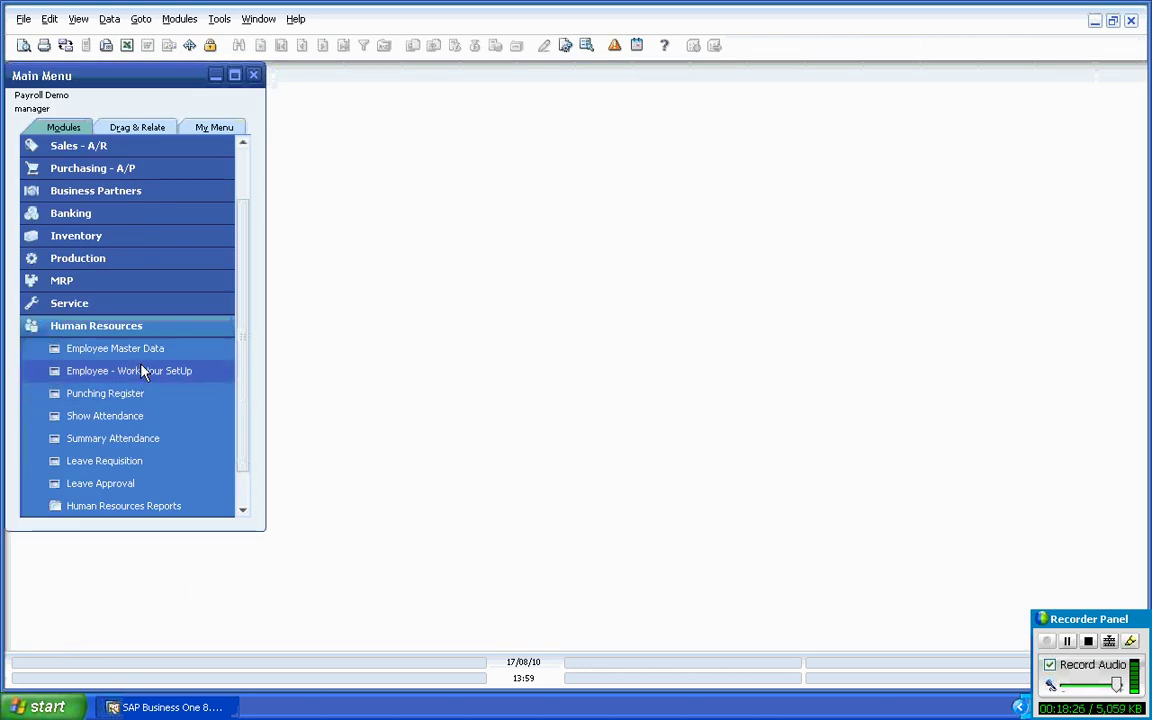
pyautogui.click(141, 396)
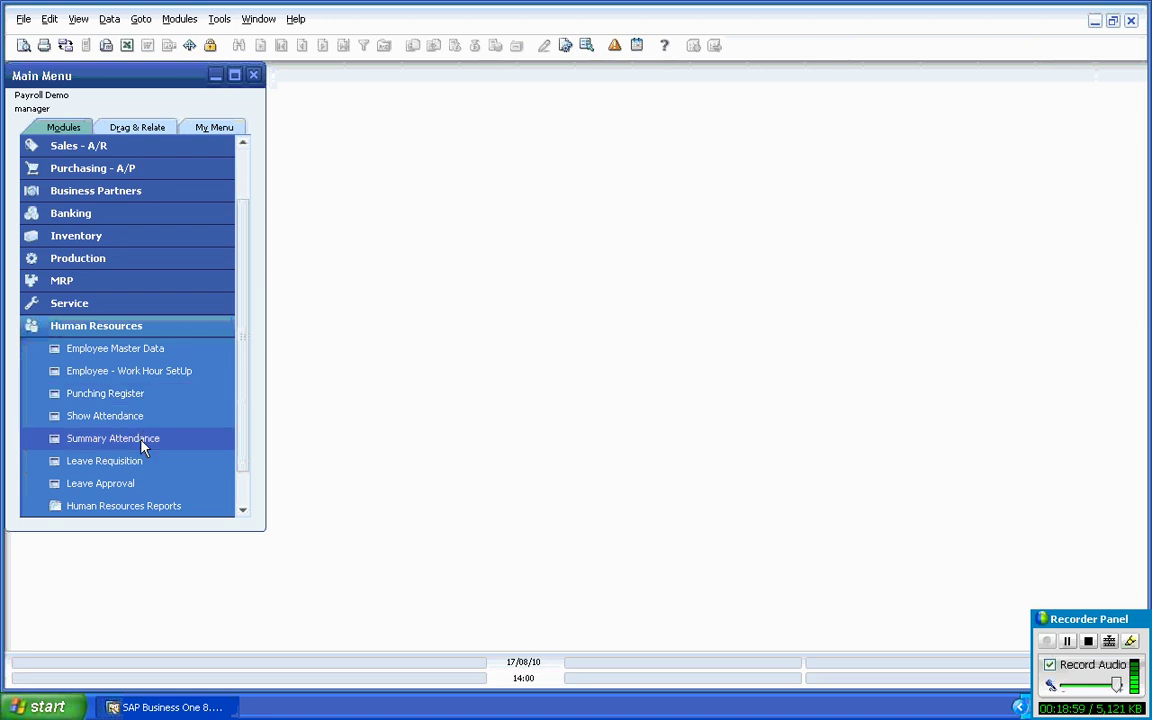
# Step: Start a Summary Attendance selection in Human Resources for the month August and the year 2010
pyautogui.click(141, 440)
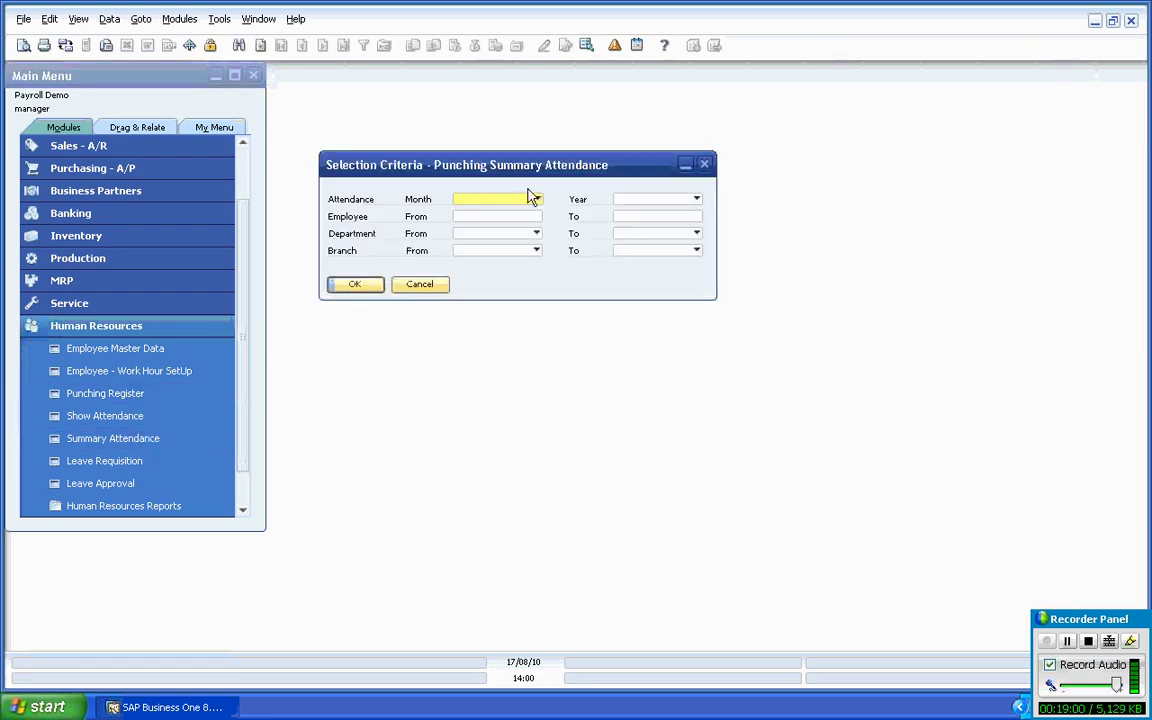
pyautogui.click(524, 200)
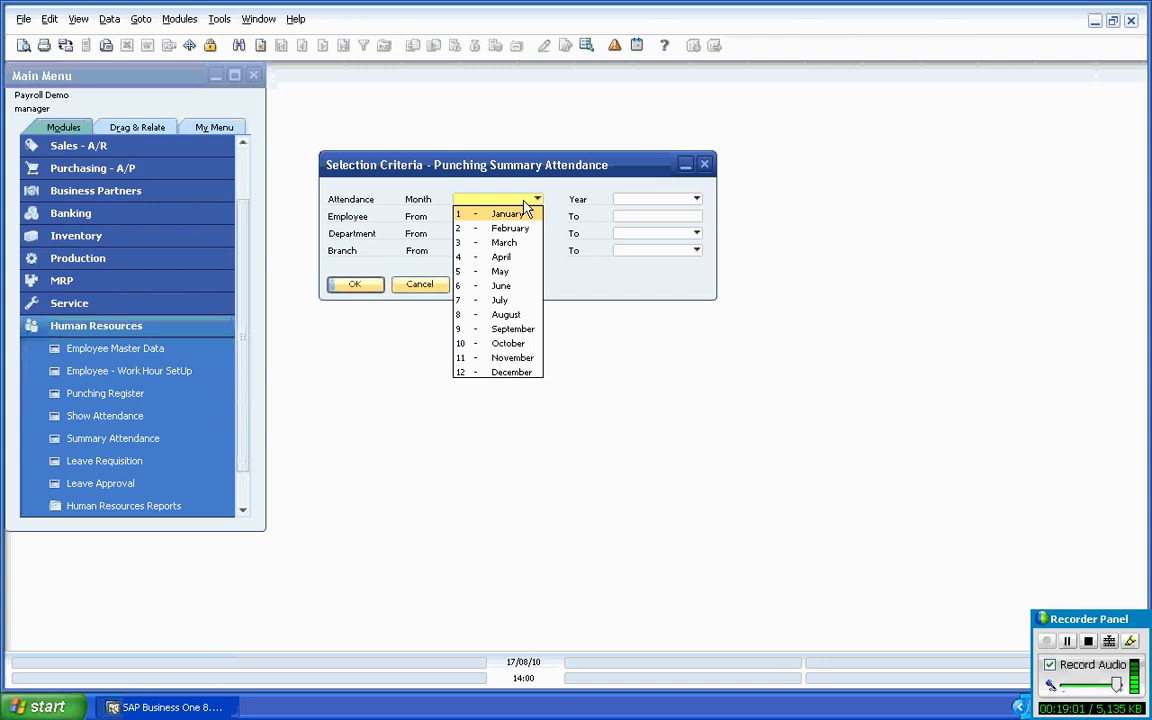
pyautogui.click(521, 315)
pyautogui.click(671, 199)
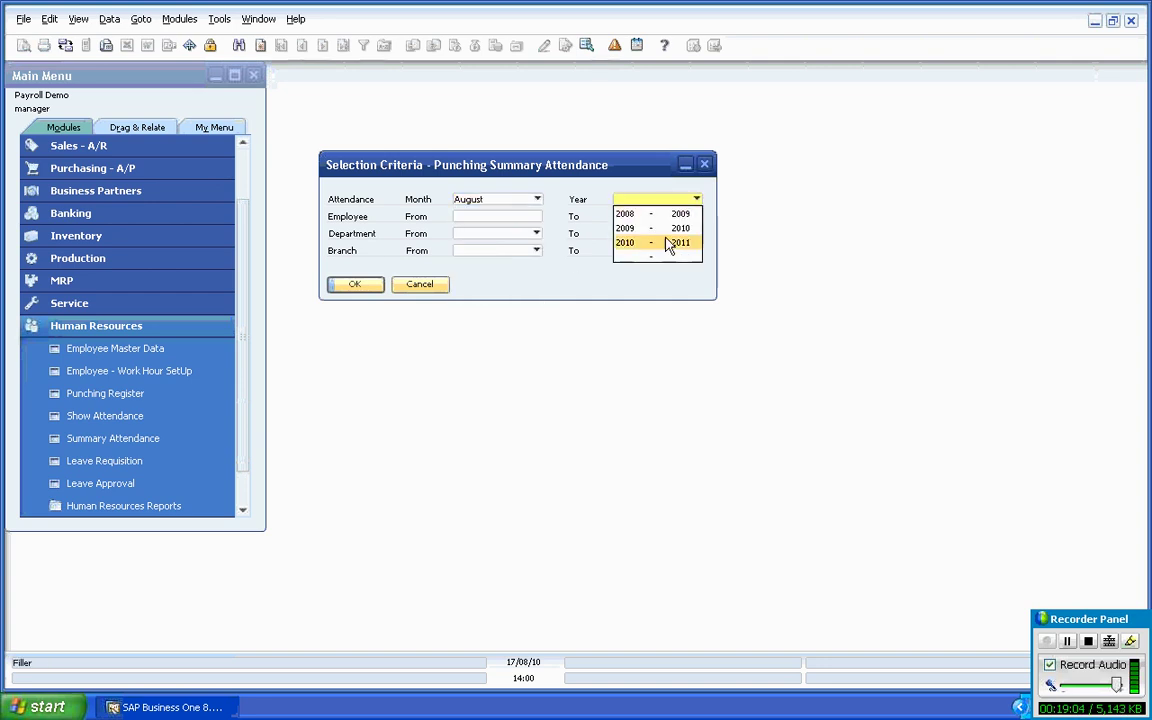
pyautogui.click(667, 244)
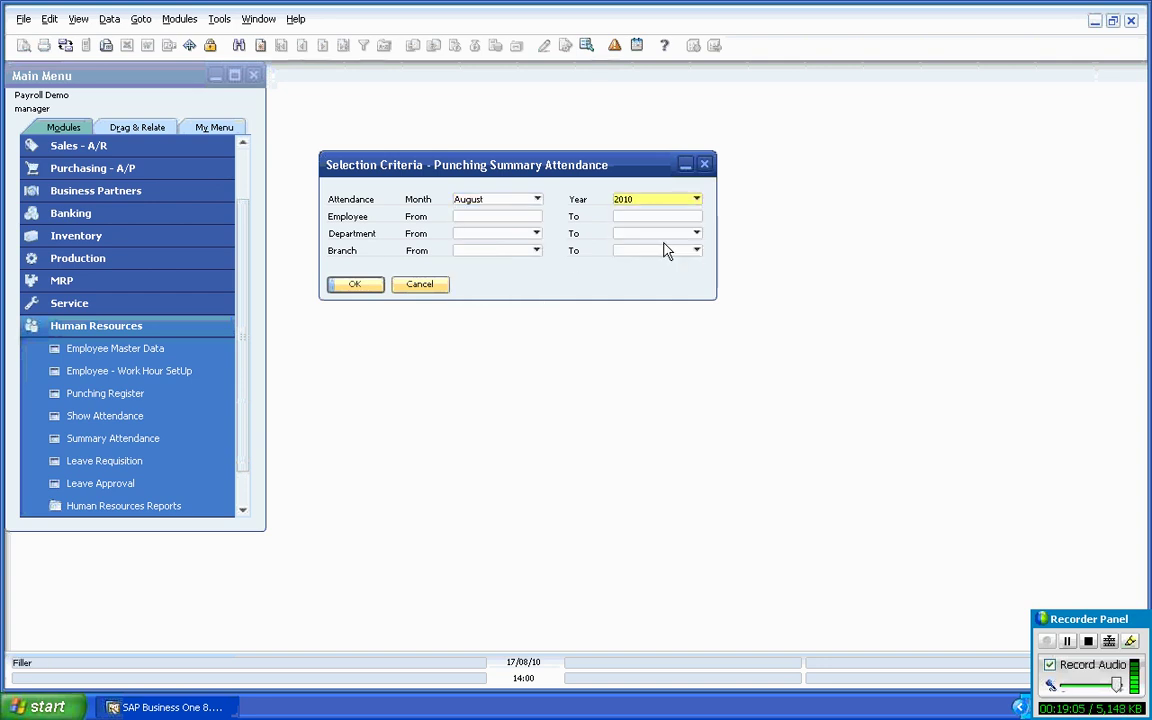
# Step: Limit the attendance selection to the reviewed employee, finding the same employee number in the employee list for both From and To
pyautogui.click(466, 216)
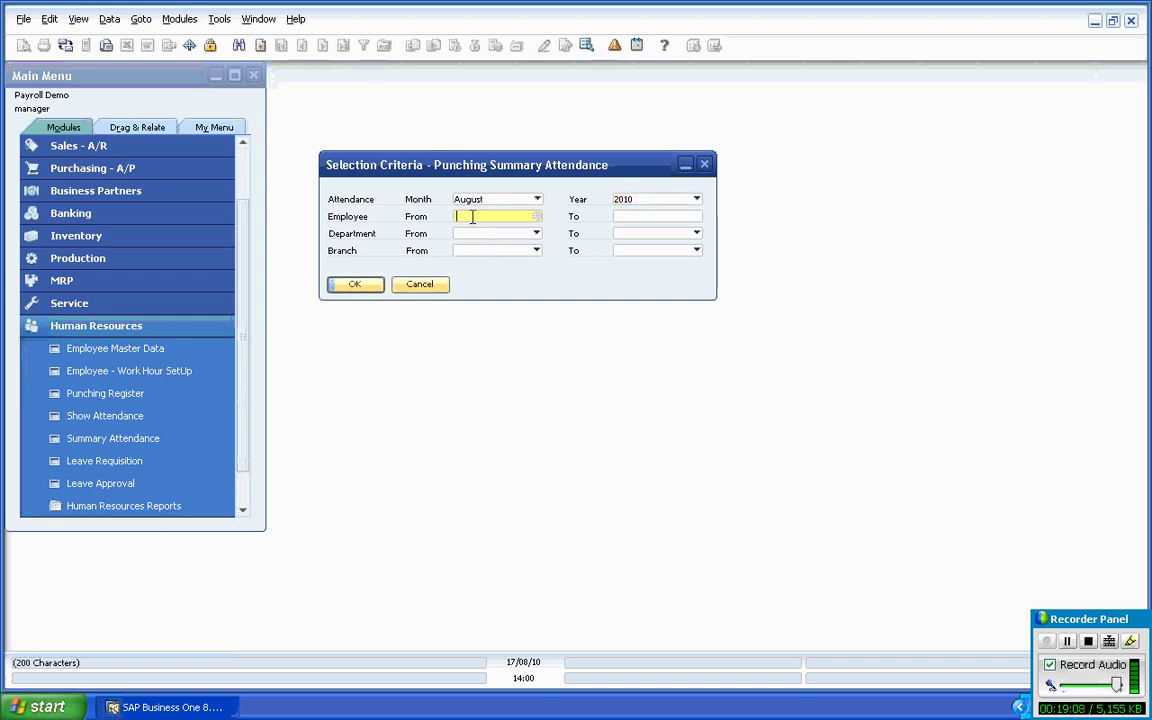
pyautogui.press('Tab')
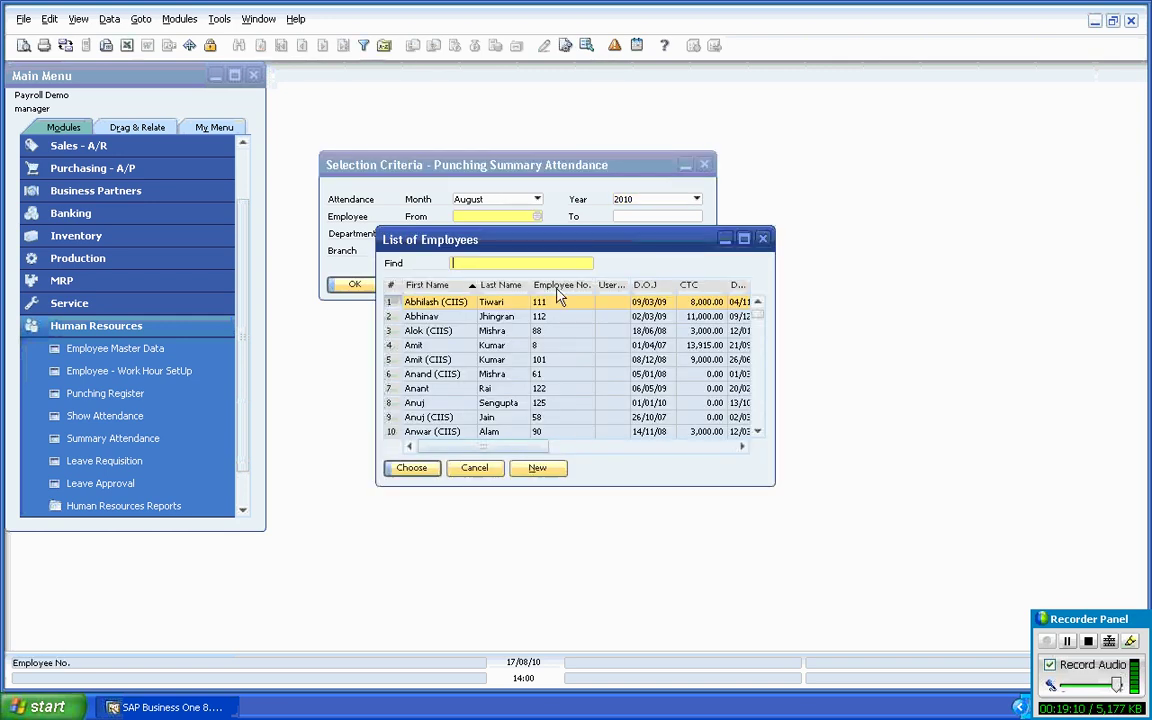
pyautogui.click(557, 287)
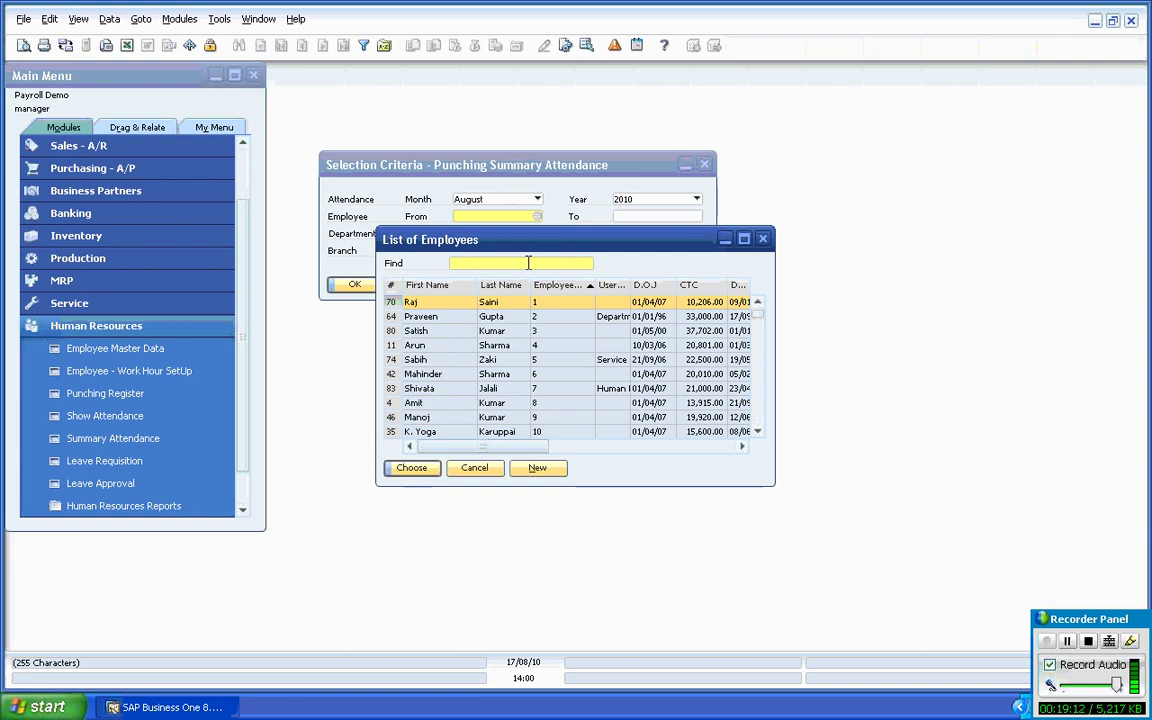
pyautogui.write('7')
pyautogui.press('Return')
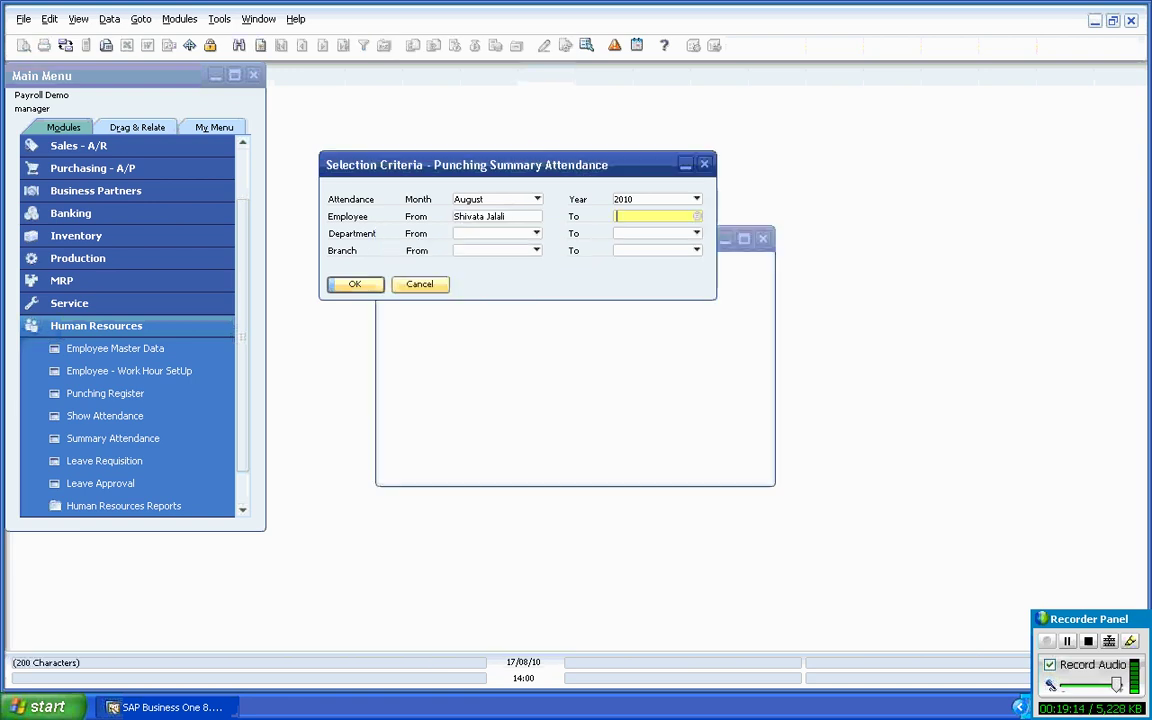
pyautogui.press('Tab')
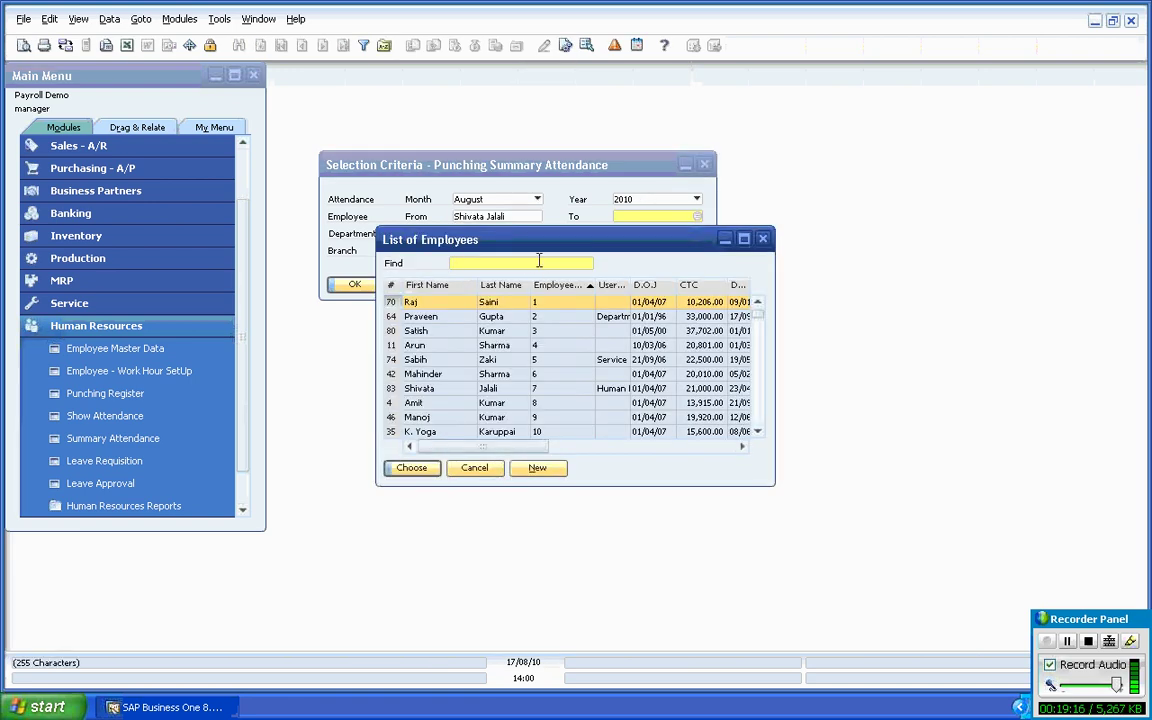
pyautogui.write('7')
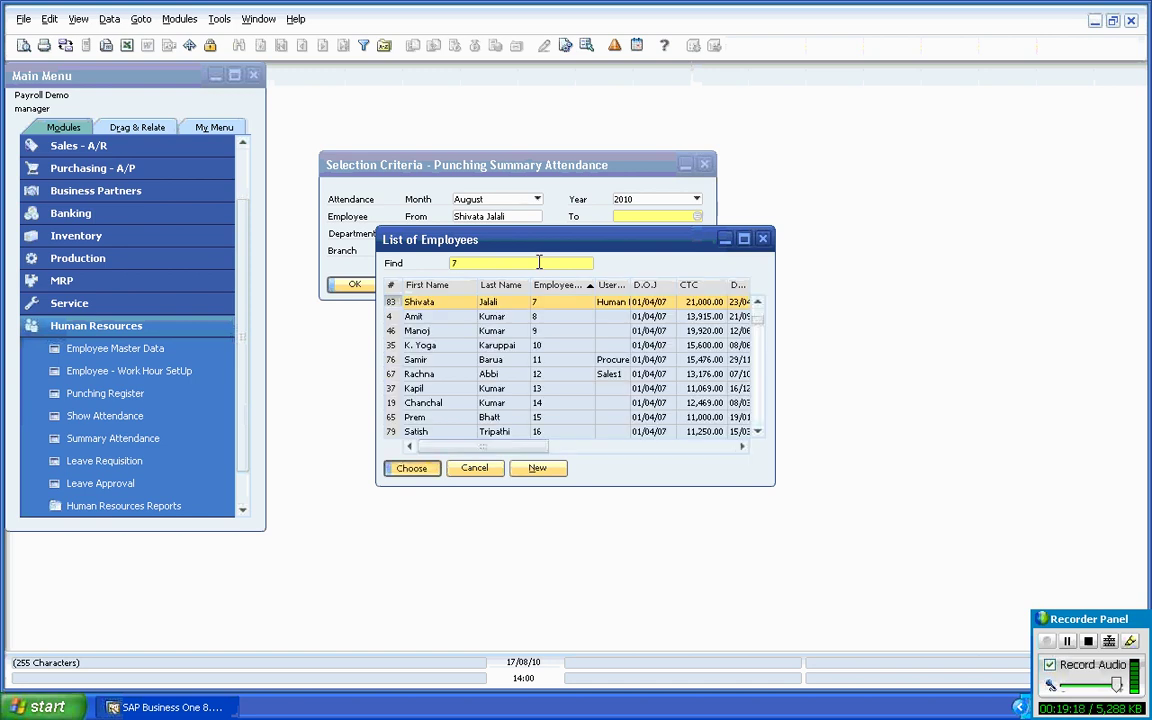
pyautogui.press('Return')
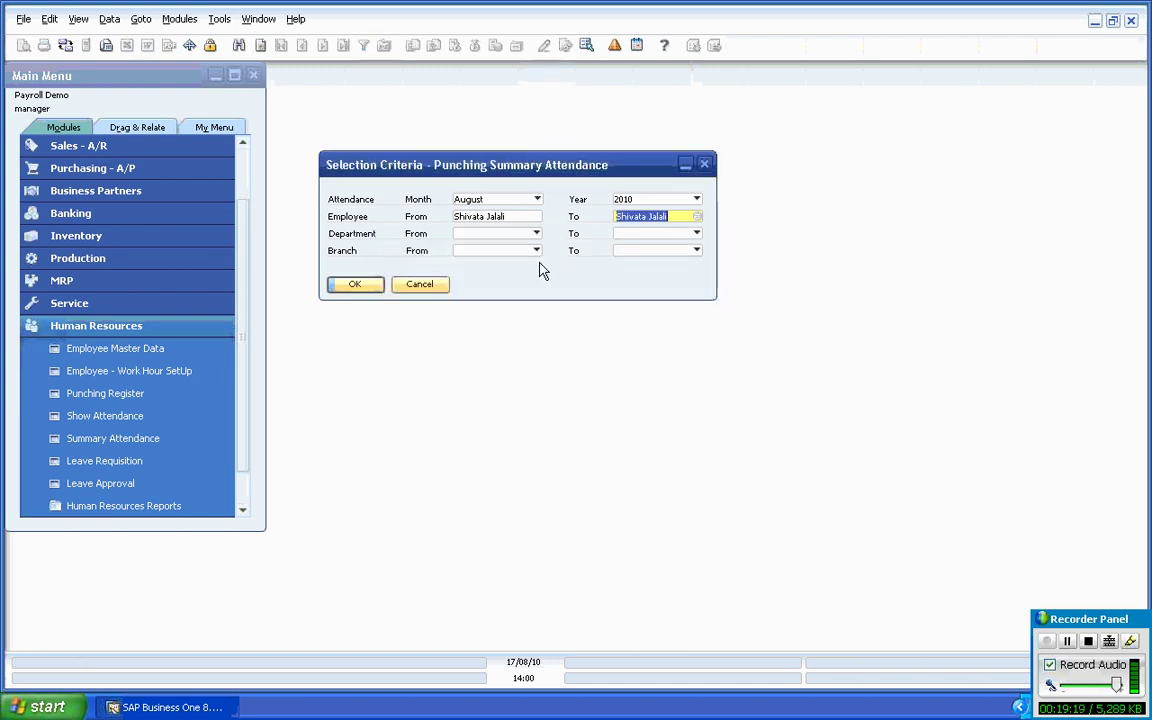
# Step: Display the employee's Summary Attendance Details, process the attendance, and close the selection criteria
pyautogui.click(367, 285)
pyautogui.click(861, 117)
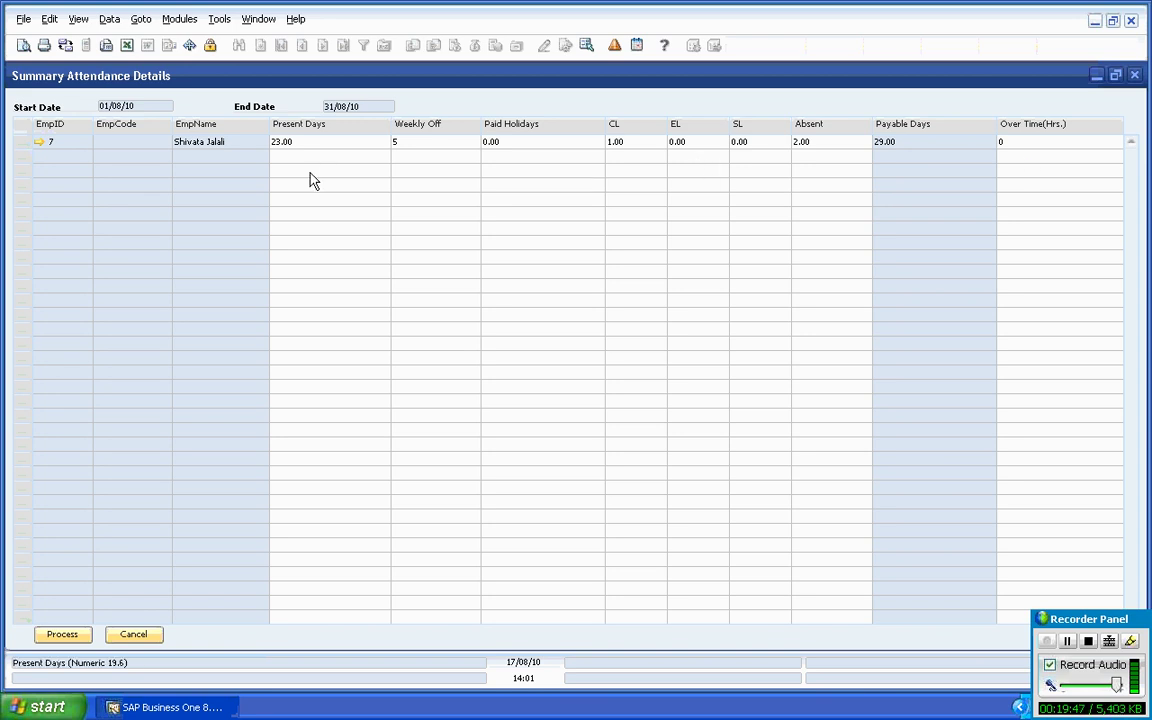
pyautogui.click(62, 635)
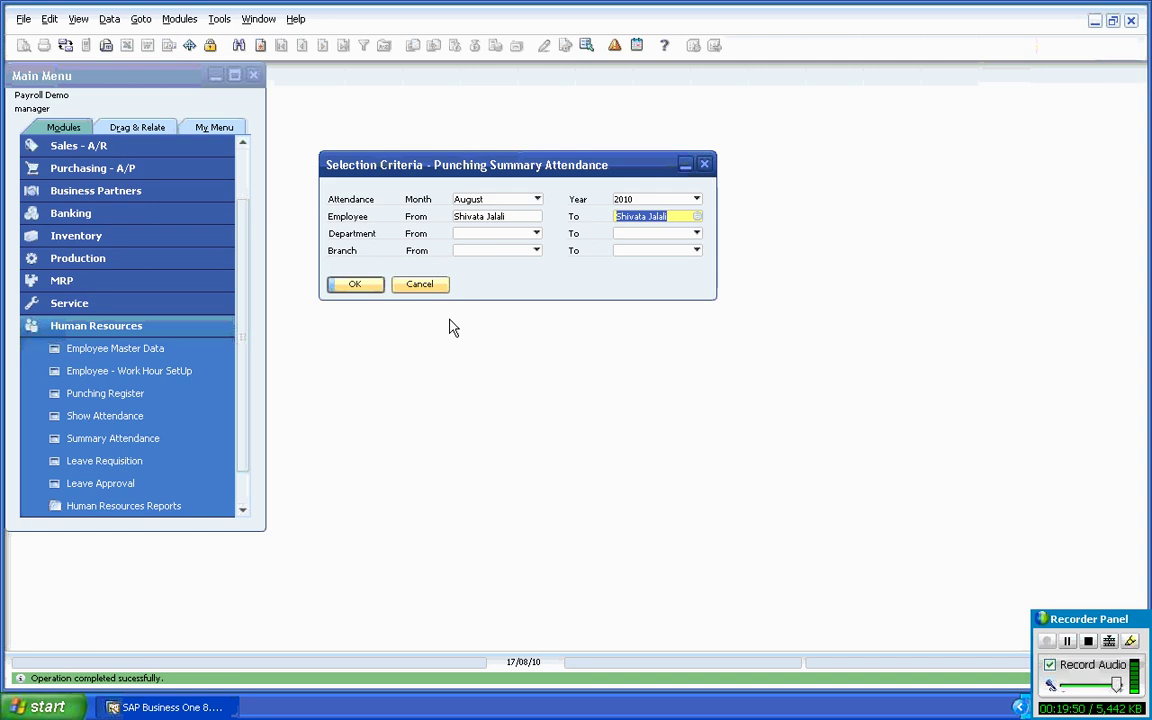
pyautogui.click(424, 287)
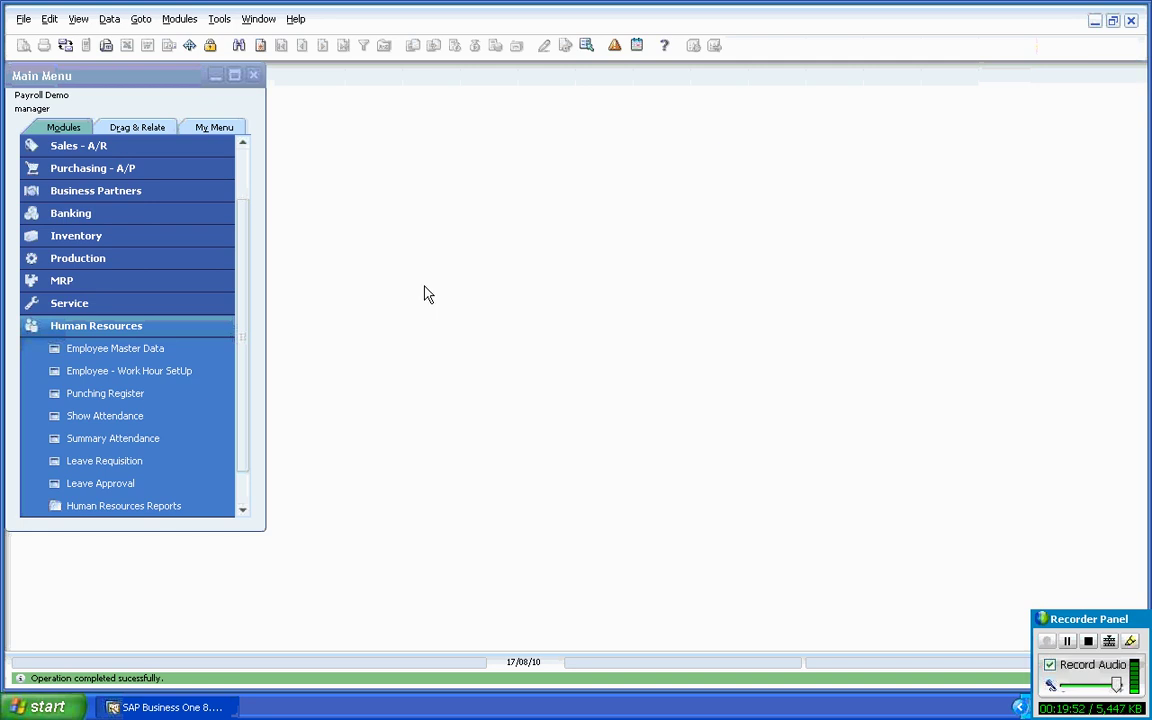
# Step: Collapse Human Resources and open Payroll Details from the System Initialization settings in Administration
pyautogui.click(129, 330)
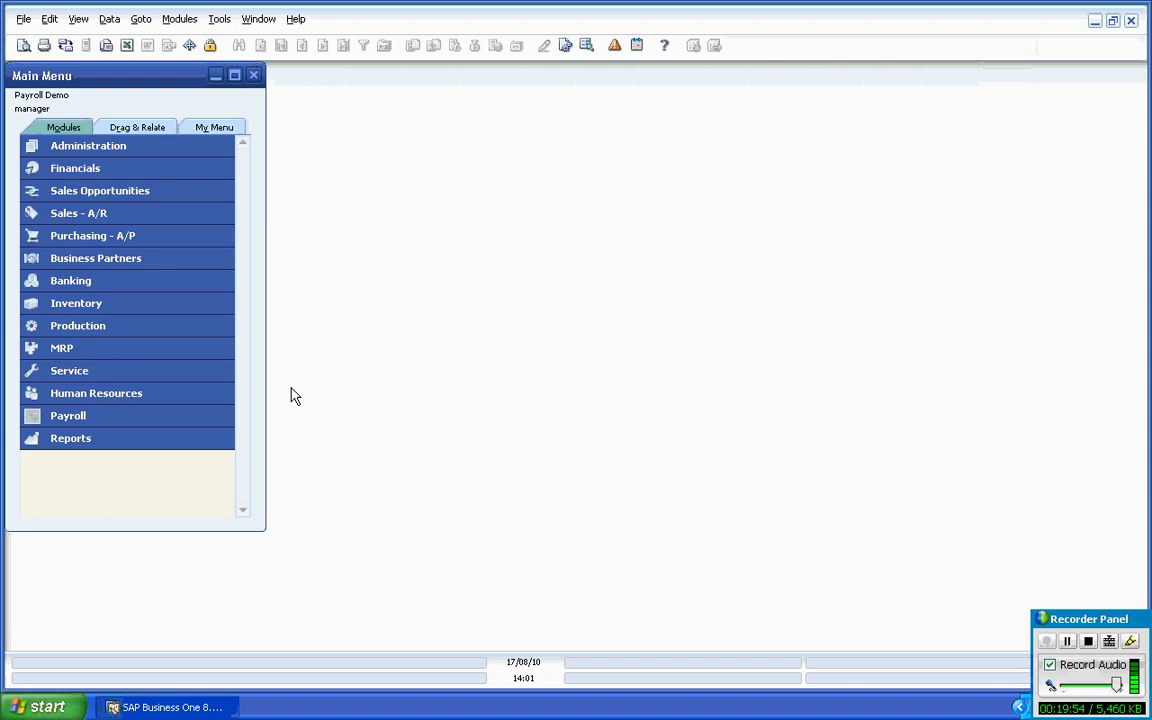
pyautogui.click(140, 148)
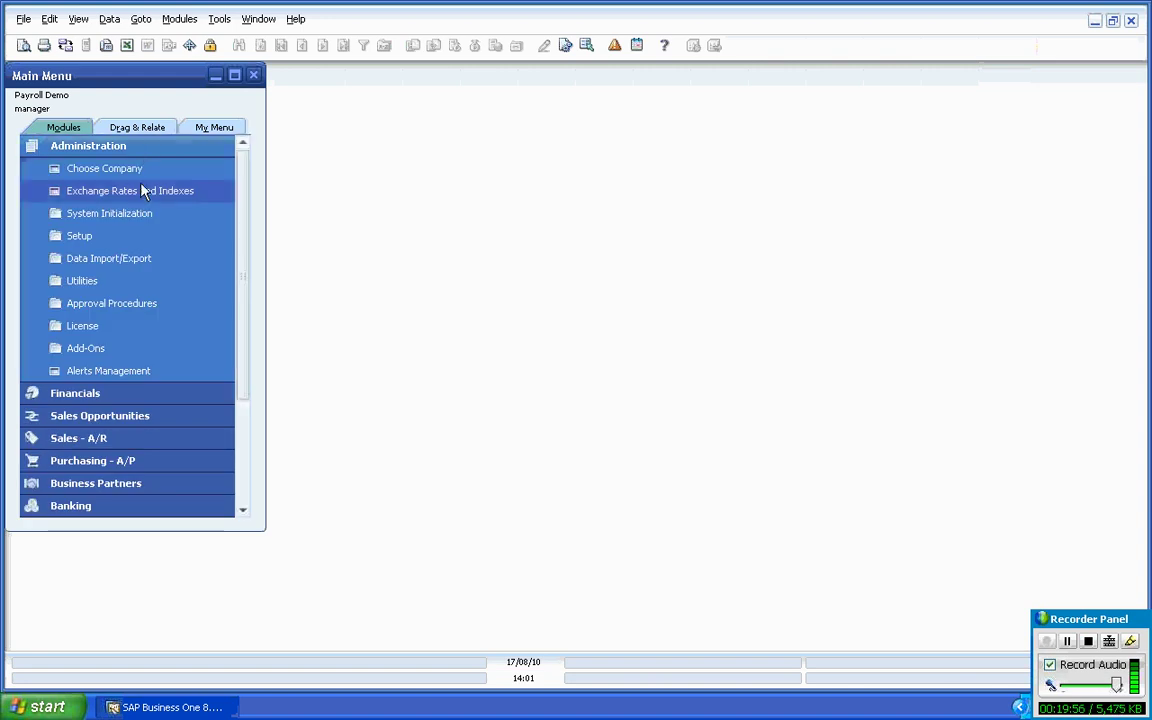
pyautogui.click(143, 213)
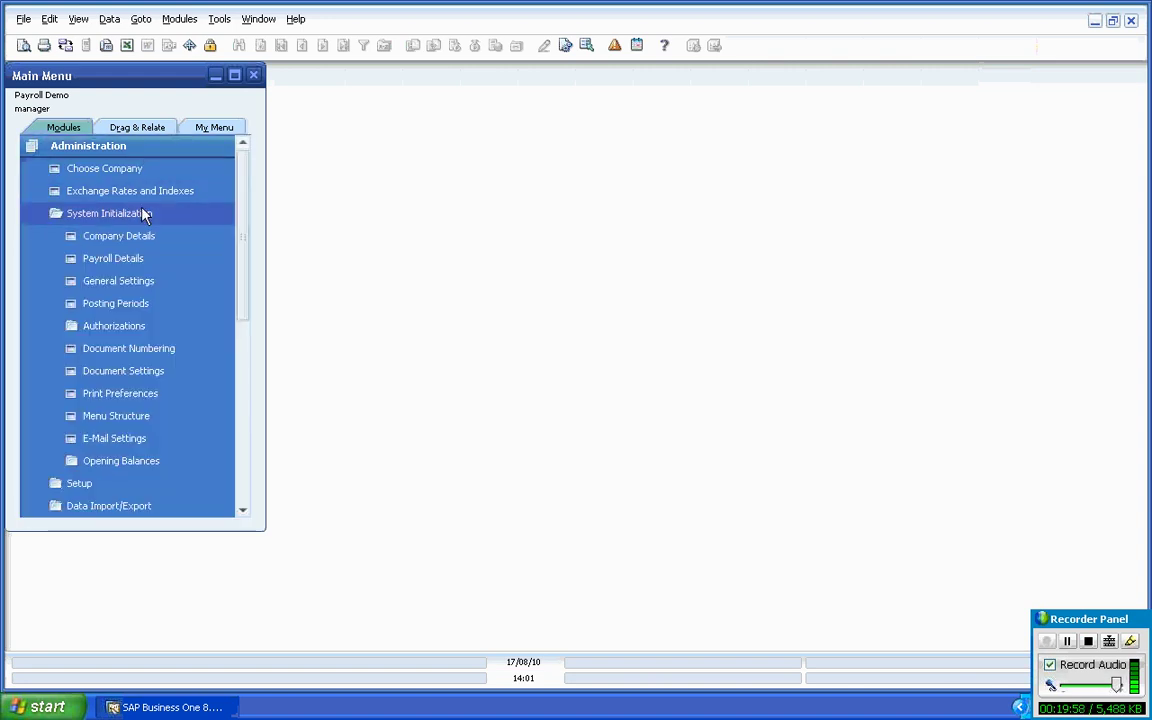
pyautogui.click(141, 259)
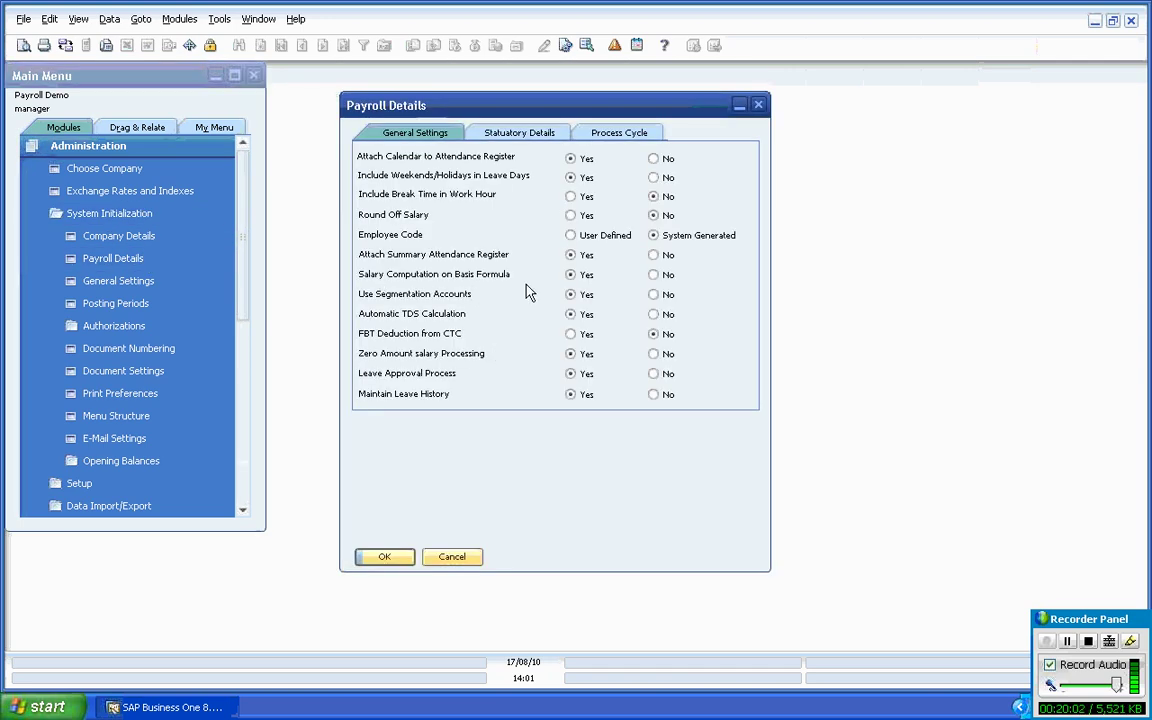
# Step: Set Attach Summary Attendance Register to No in the payroll settings, save the change, and collapse Administration
pyautogui.click(653, 255)
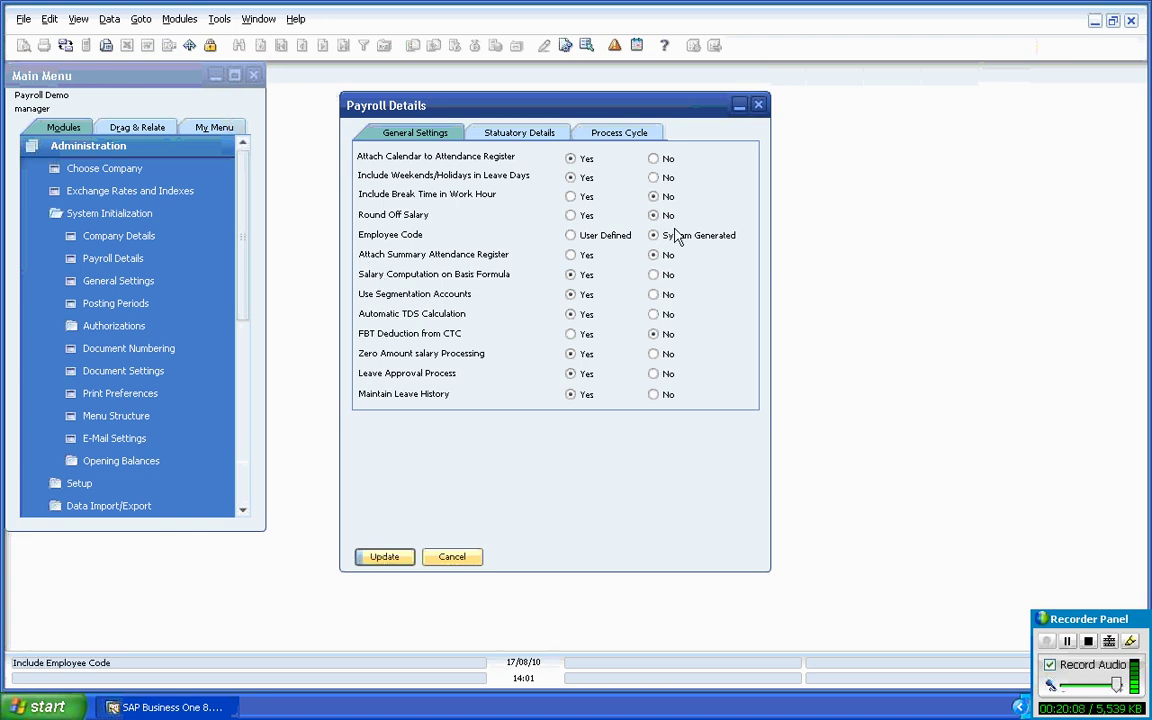
pyautogui.click(396, 566)
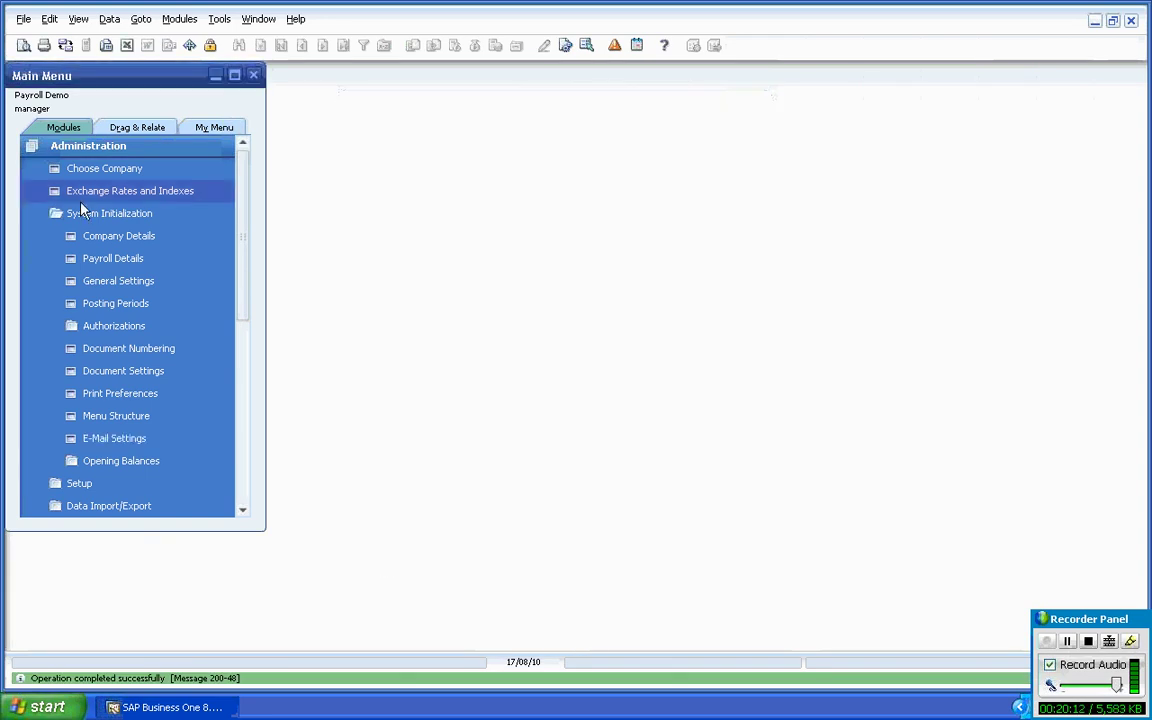
pyautogui.click(70, 212)
pyautogui.click(75, 147)
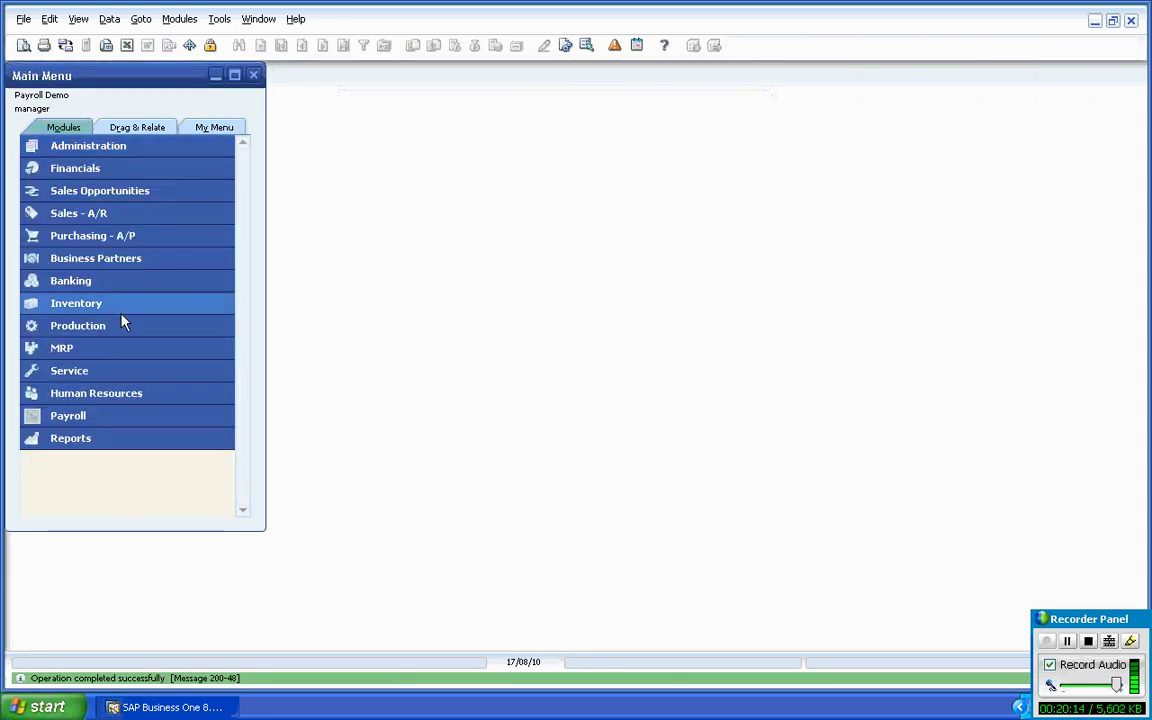
# Step: Start a Punching Register selection in Human Resources for attendance from 01/08/10 to 31/08/10
pyautogui.click(120, 393)
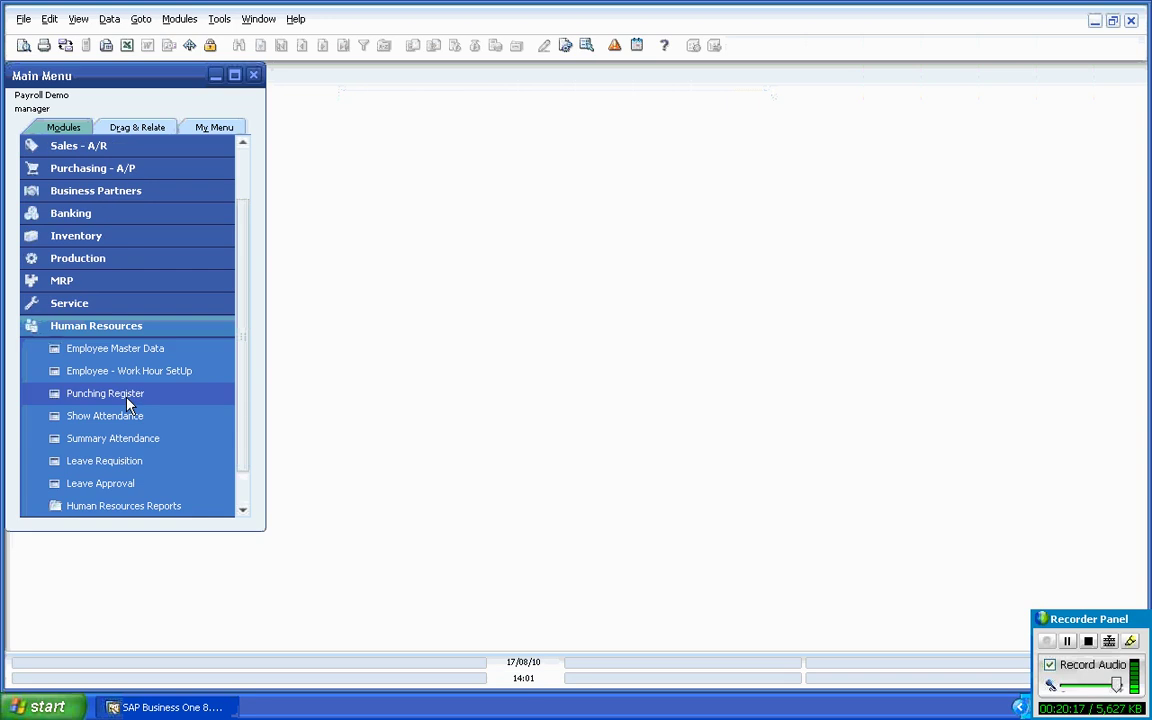
pyautogui.click(127, 396)
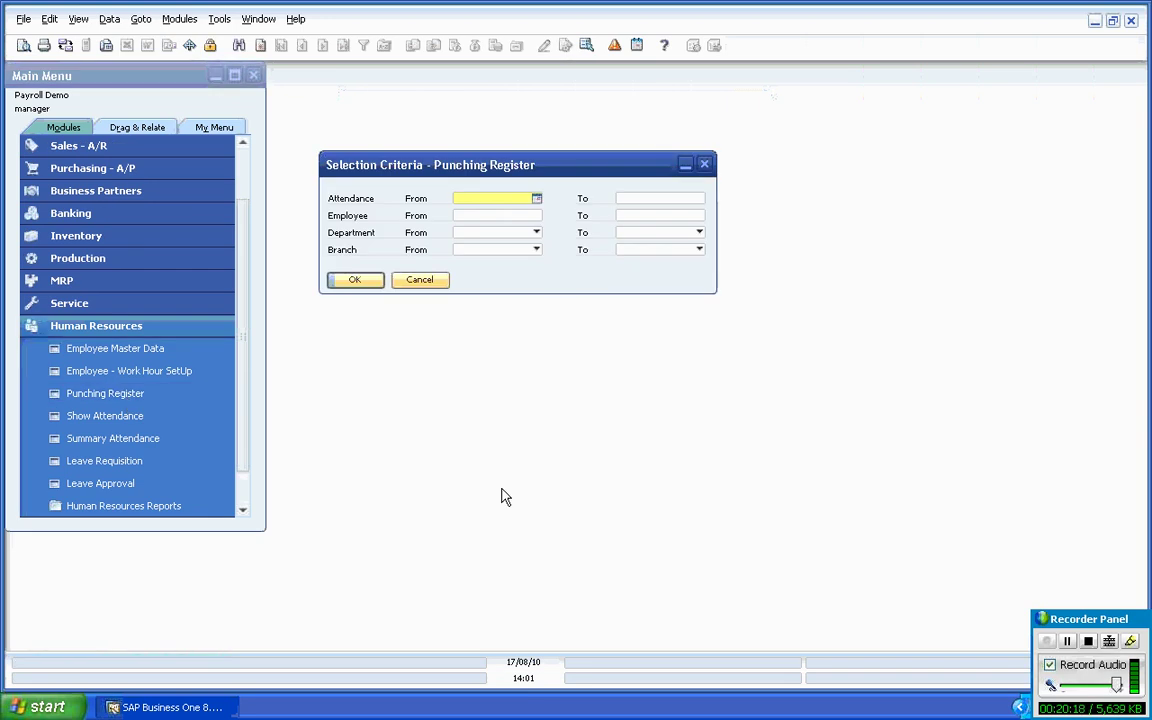
pyautogui.write('01/')
pyautogui.write('08/')
pyautogui.write('10')
pyautogui.press('Tab')
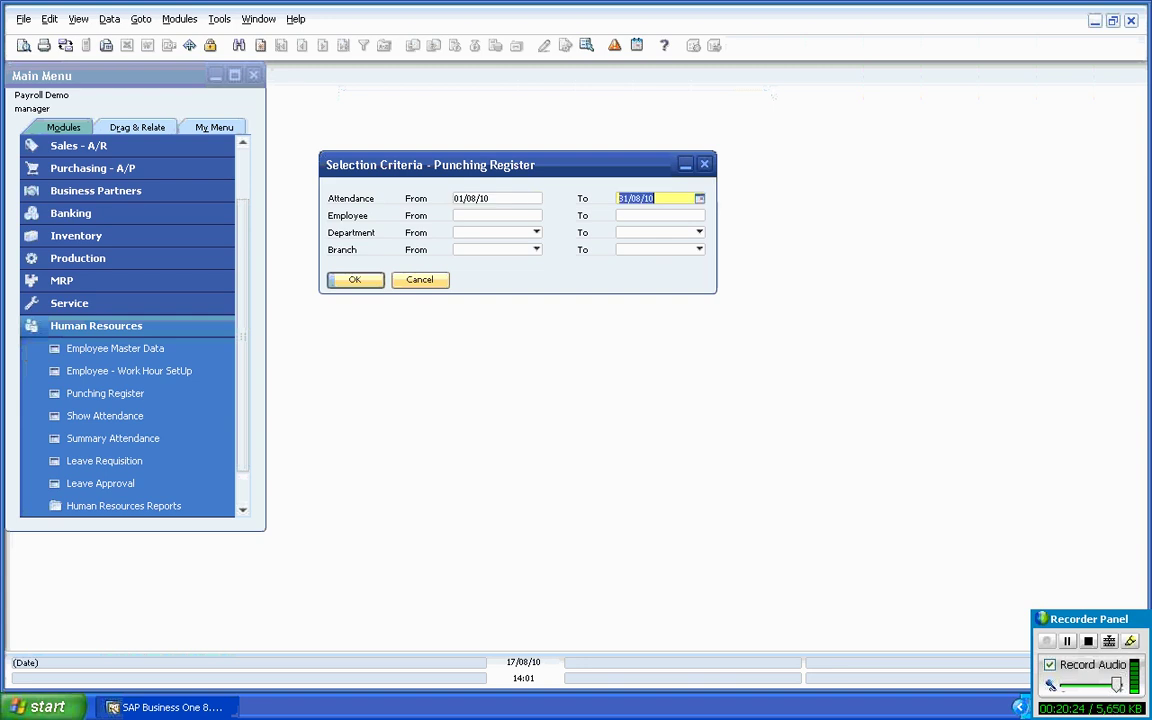
# Step: Limit the Punching Register selection to the reviewed employee, looking up the same employee number for both From and To
pyautogui.click(463, 216)
pyautogui.press('Tab')
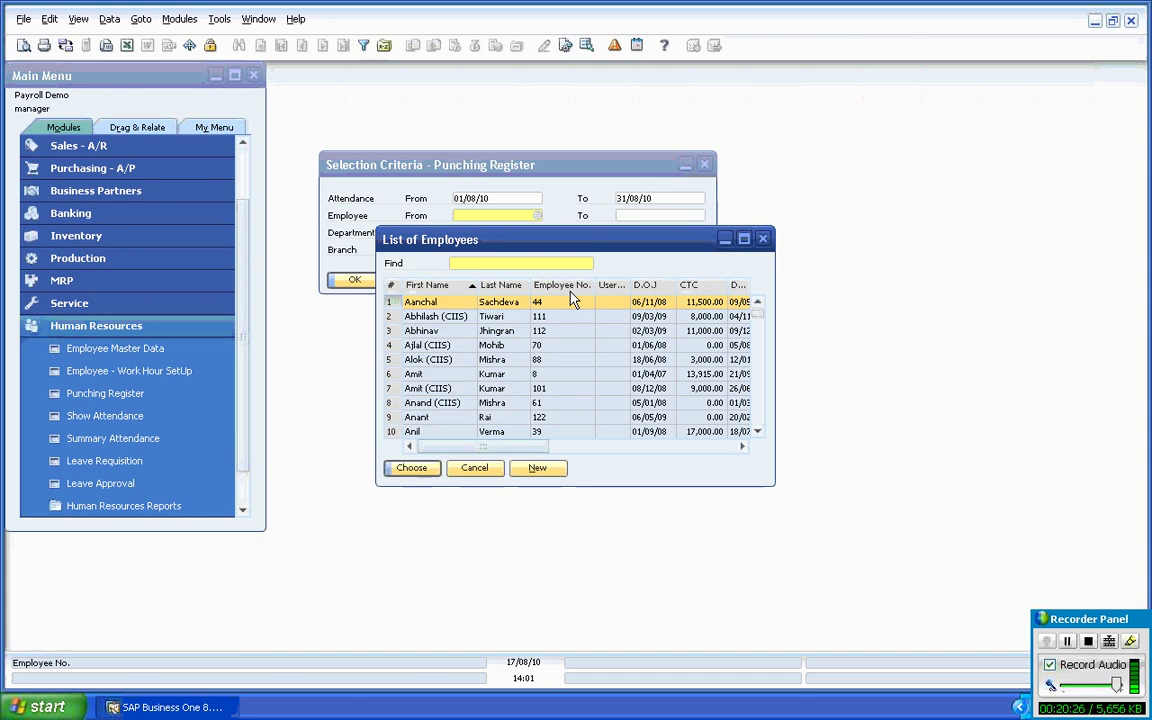
pyautogui.click(562, 285)
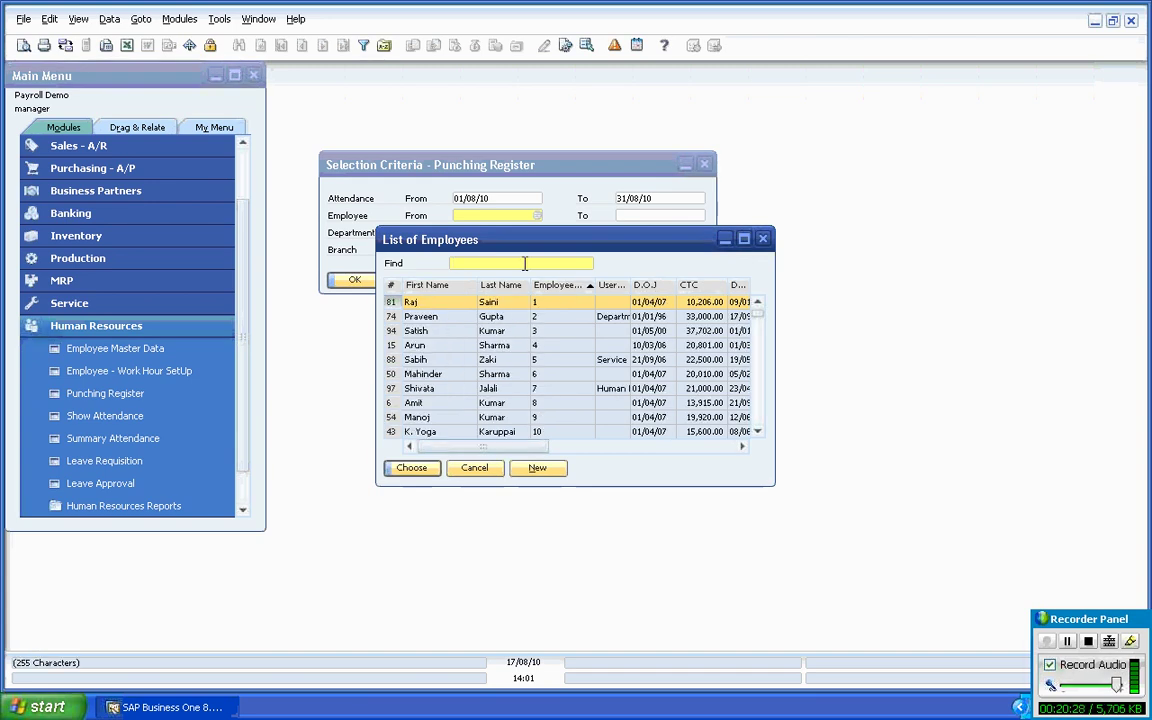
pyautogui.write('7')
pyautogui.press('Return')
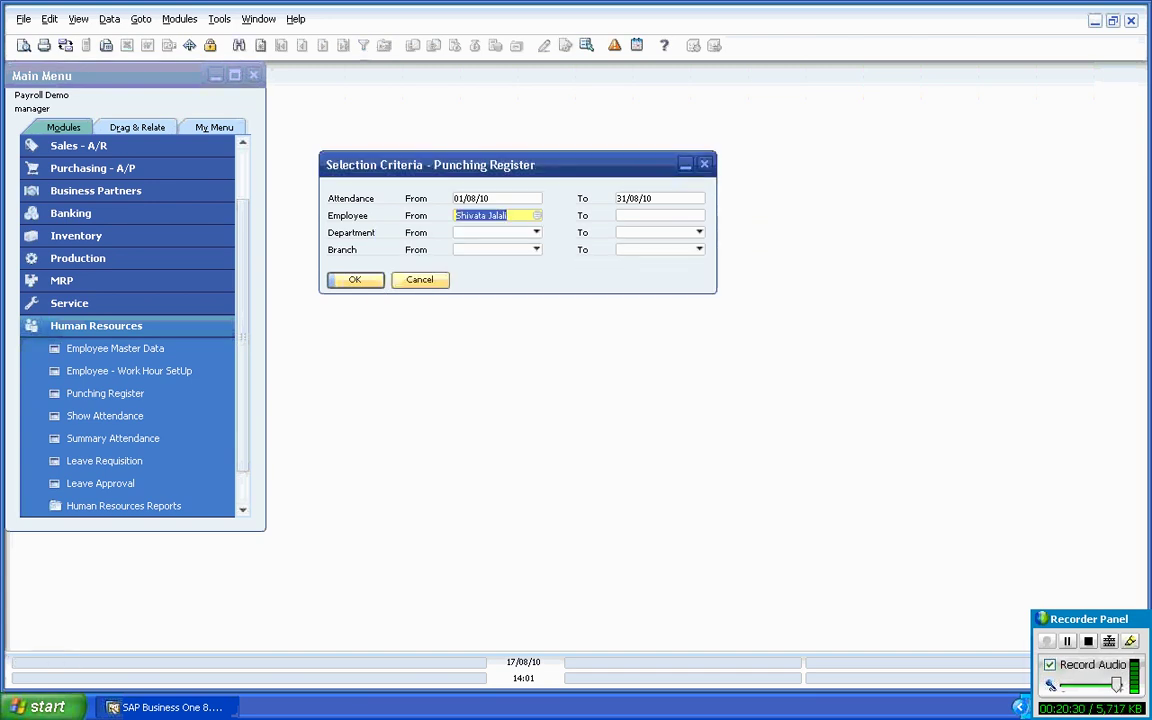
pyautogui.press('Tab')
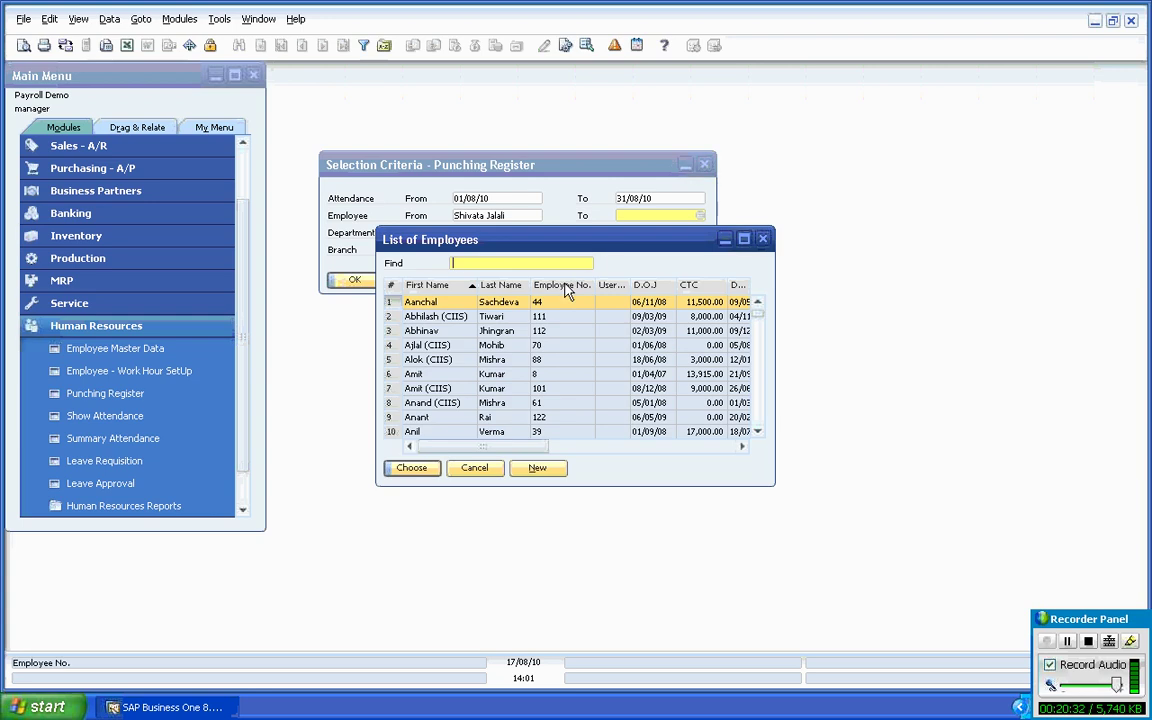
pyautogui.click(567, 286)
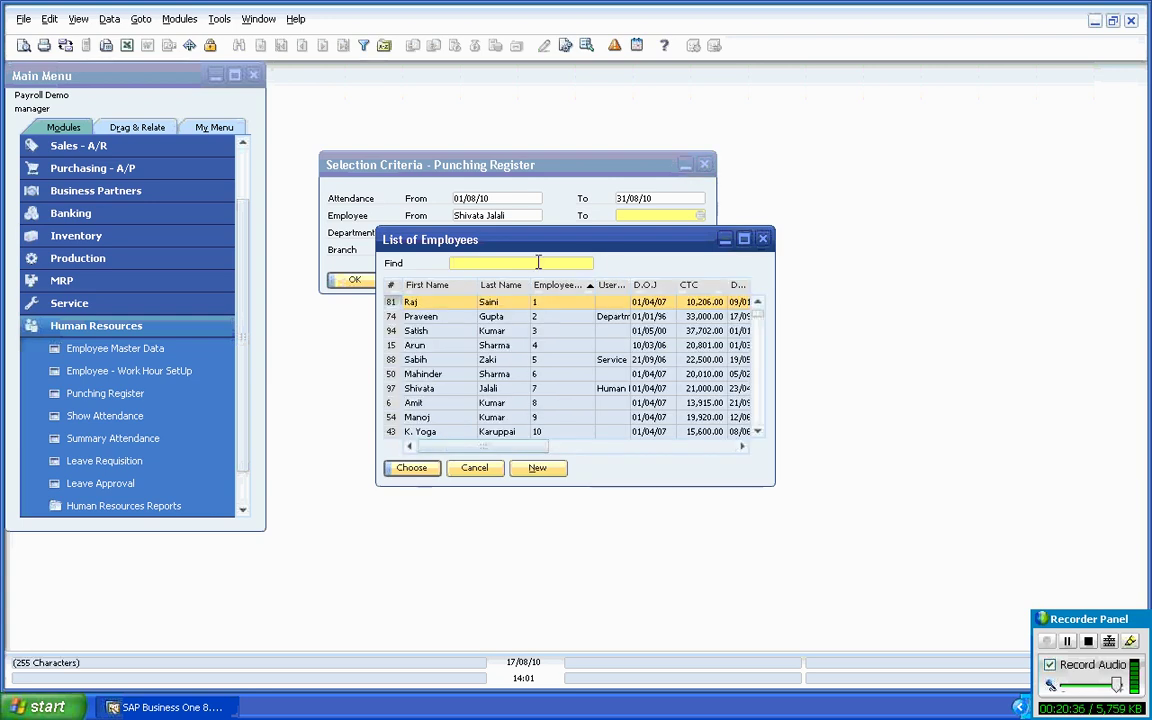
pyautogui.write('7')
pyautogui.press('Return')
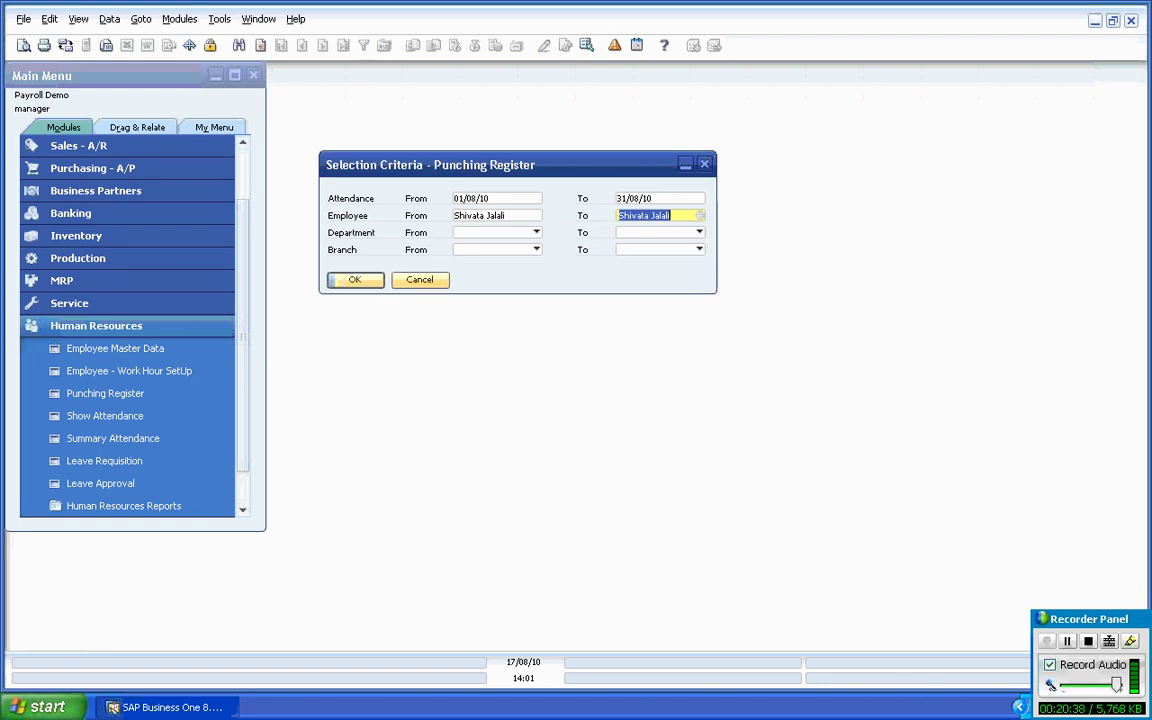
# Step: Display the employee's Punching Register and update the attendance for 02.08.2010 to Absent
pyautogui.click(358, 280)
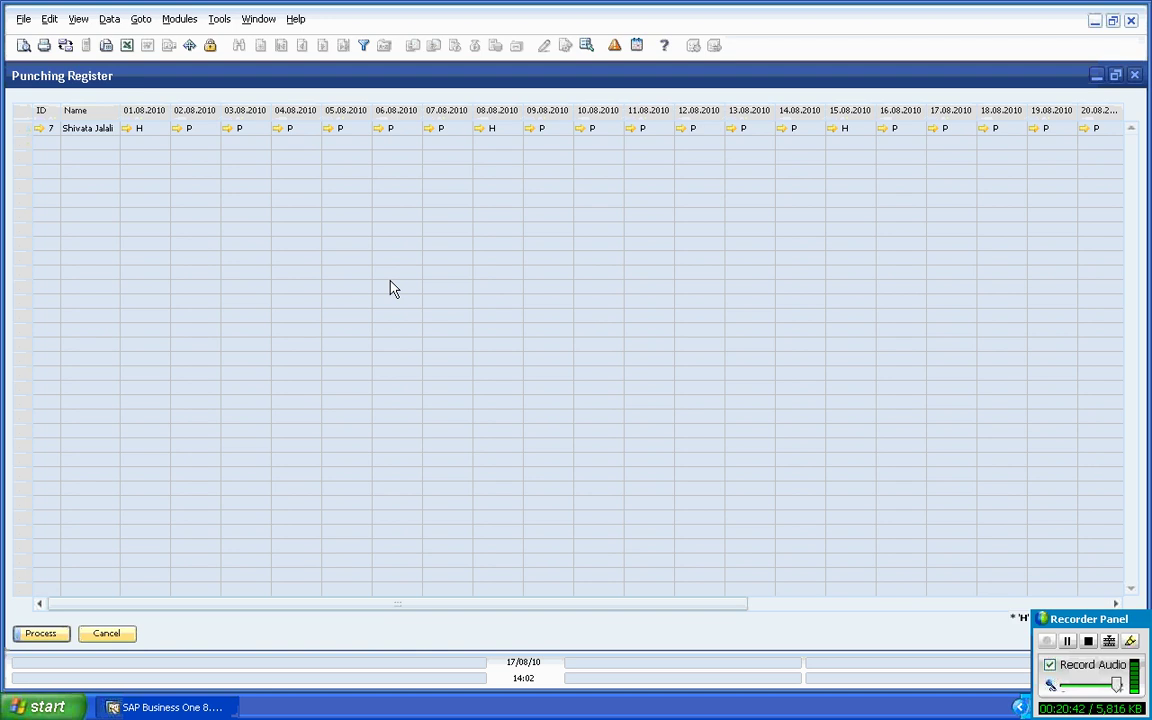
pyautogui.click(176, 133)
pyautogui.click(579, 203)
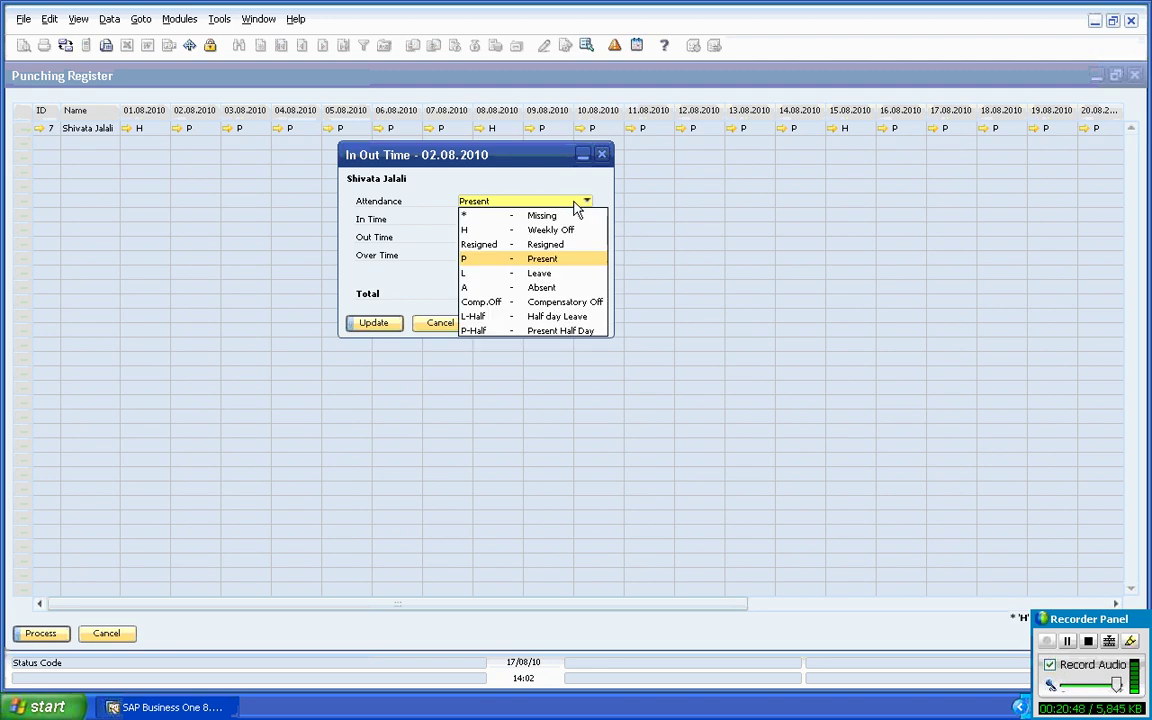
pyautogui.click(566, 290)
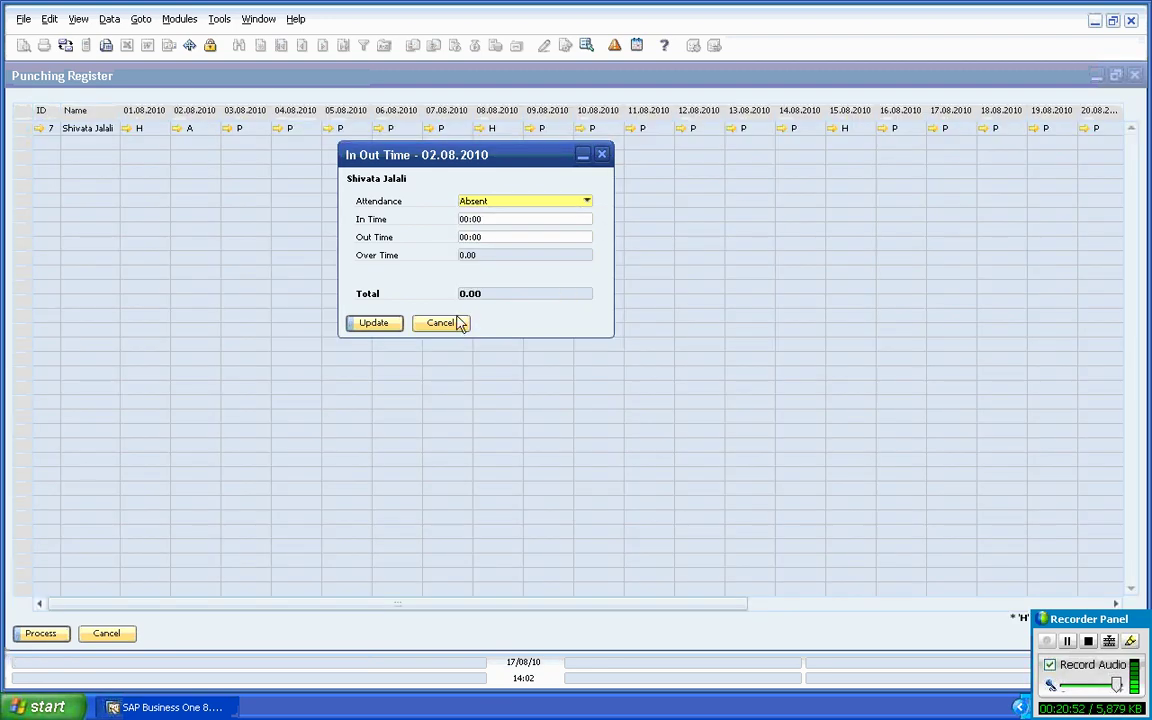
pyautogui.click(374, 323)
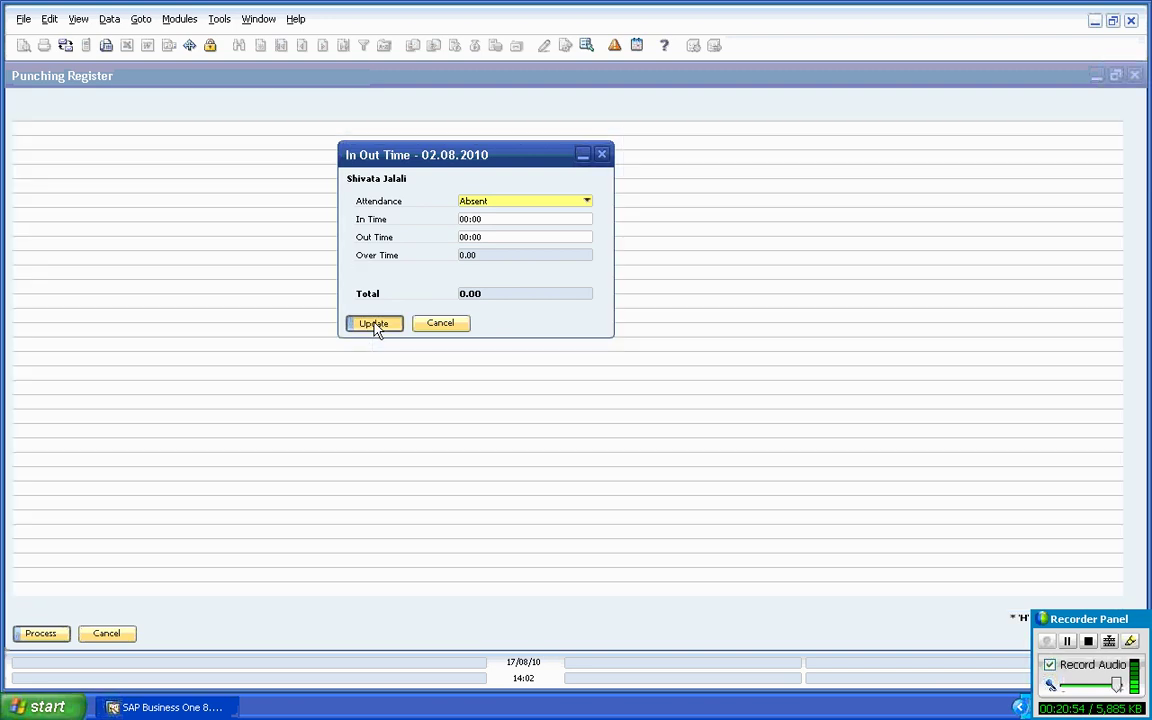
pyautogui.click(374, 323)
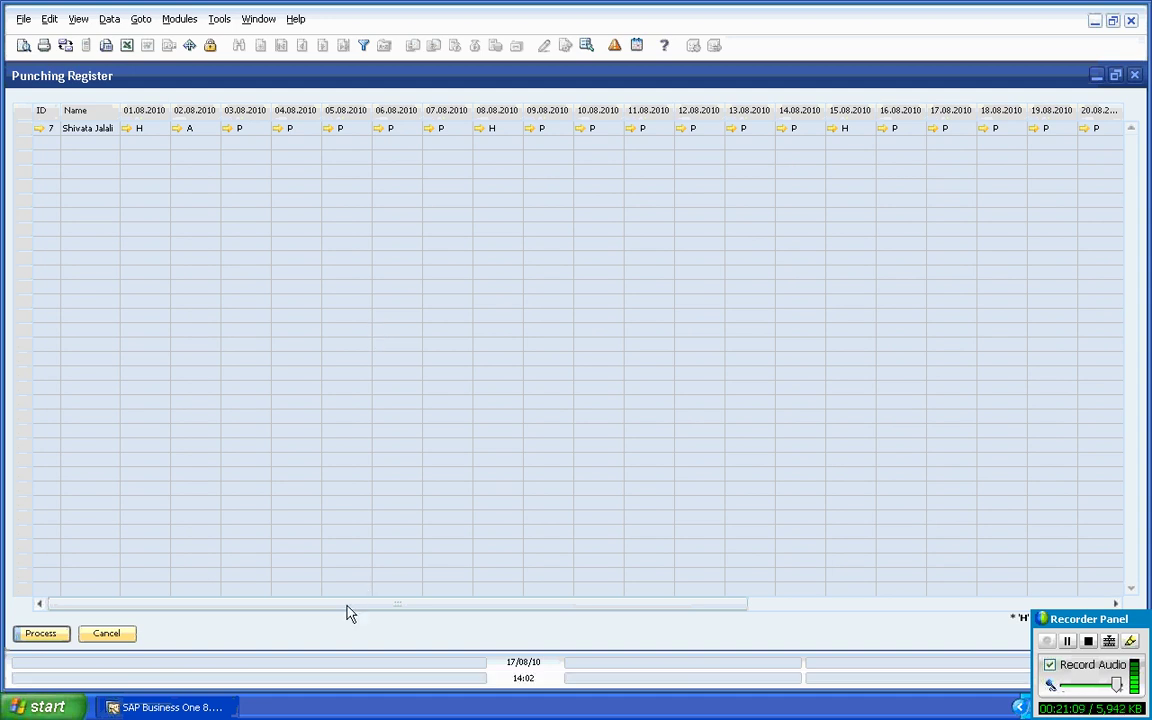
# Step: Process the employee's Punching Register for the whole month, and close the register and its selection criteria
pyautogui.moveTo(350, 610); pyautogui.dragTo(321, 607)
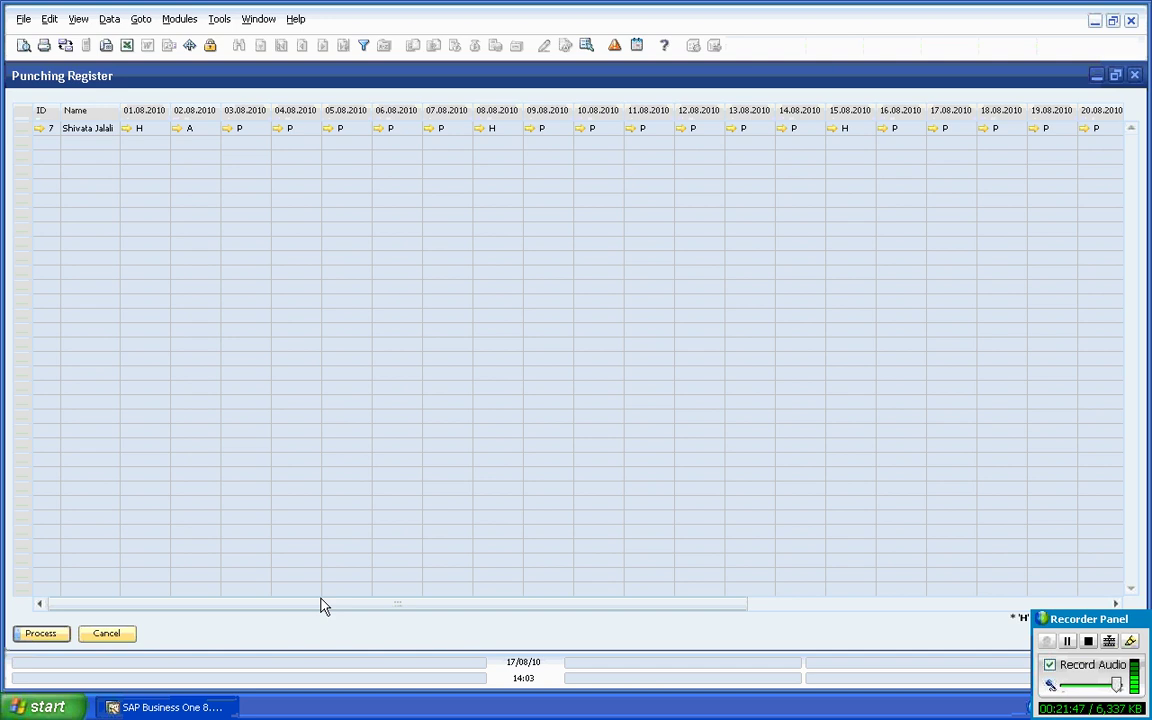
pyautogui.moveTo(320, 606); pyautogui.dragTo(720, 620)
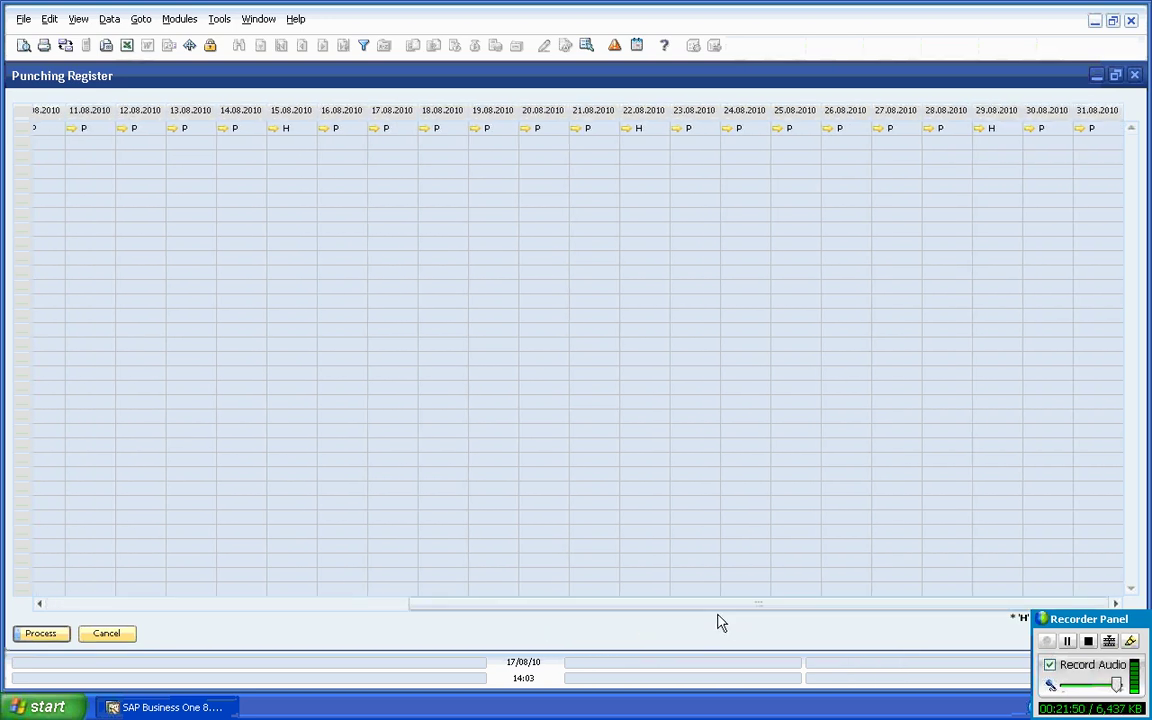
pyautogui.click(41, 634)
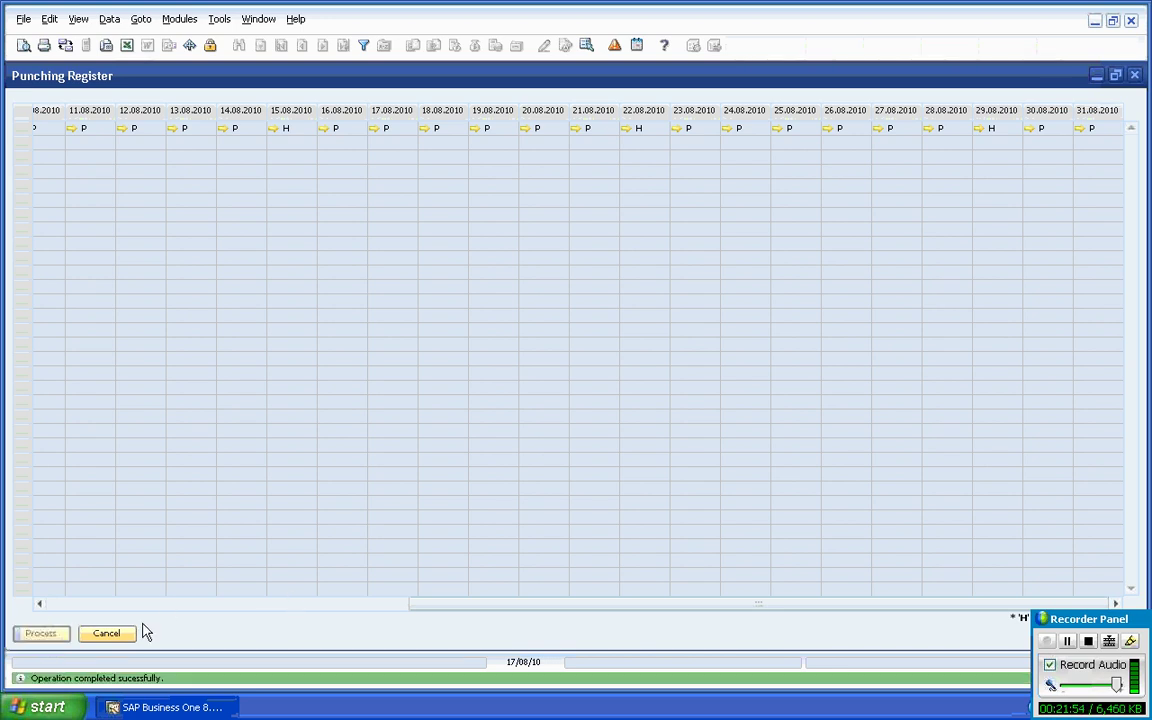
pyautogui.click(110, 635)
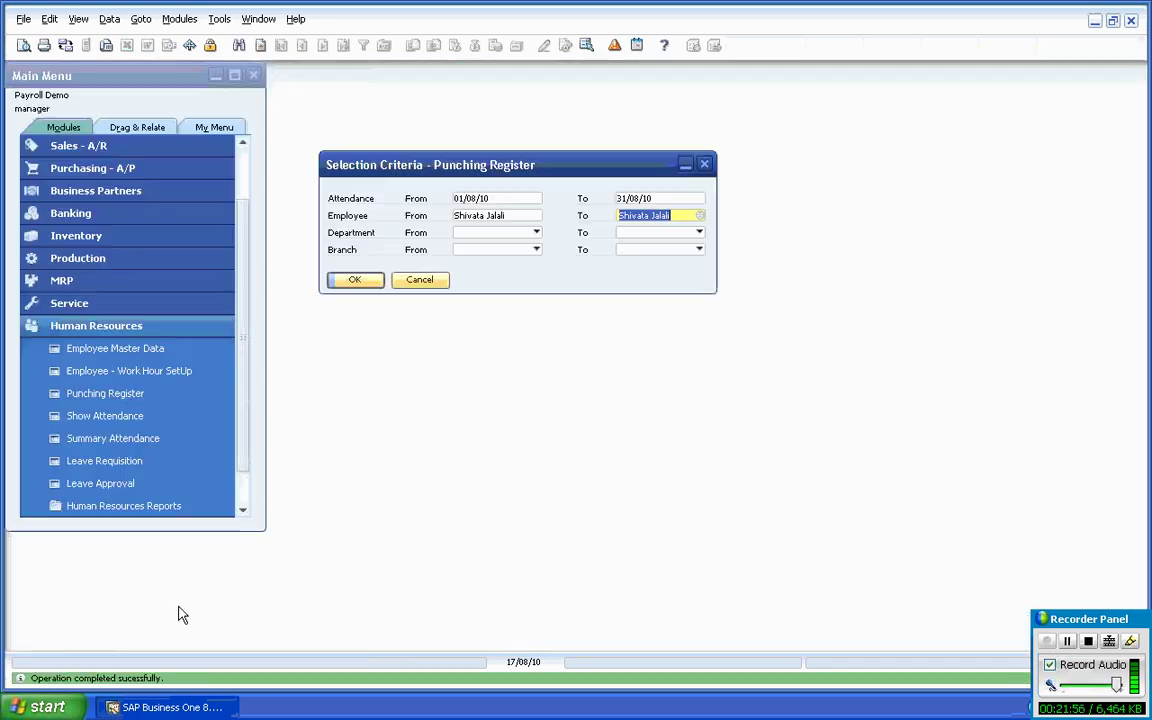
pyautogui.click(414, 281)
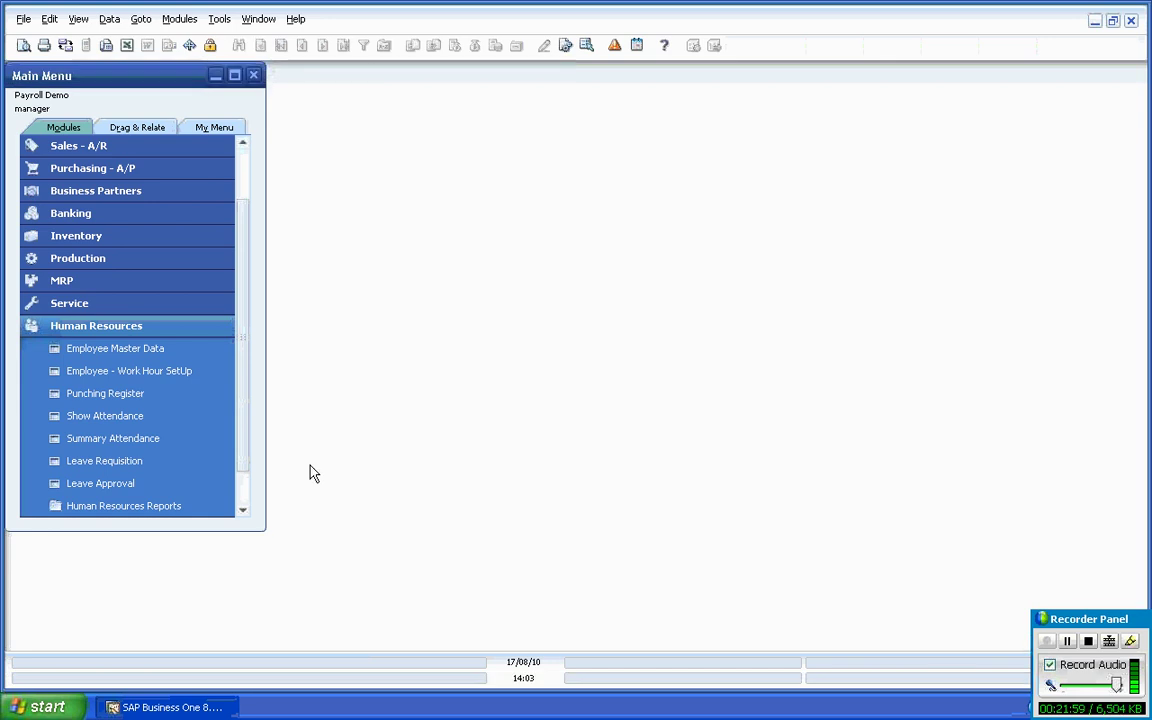
# Step: Start a Show Attendance selection for attendance from 01/08/10 to 31/08/10
pyautogui.click(167, 419)
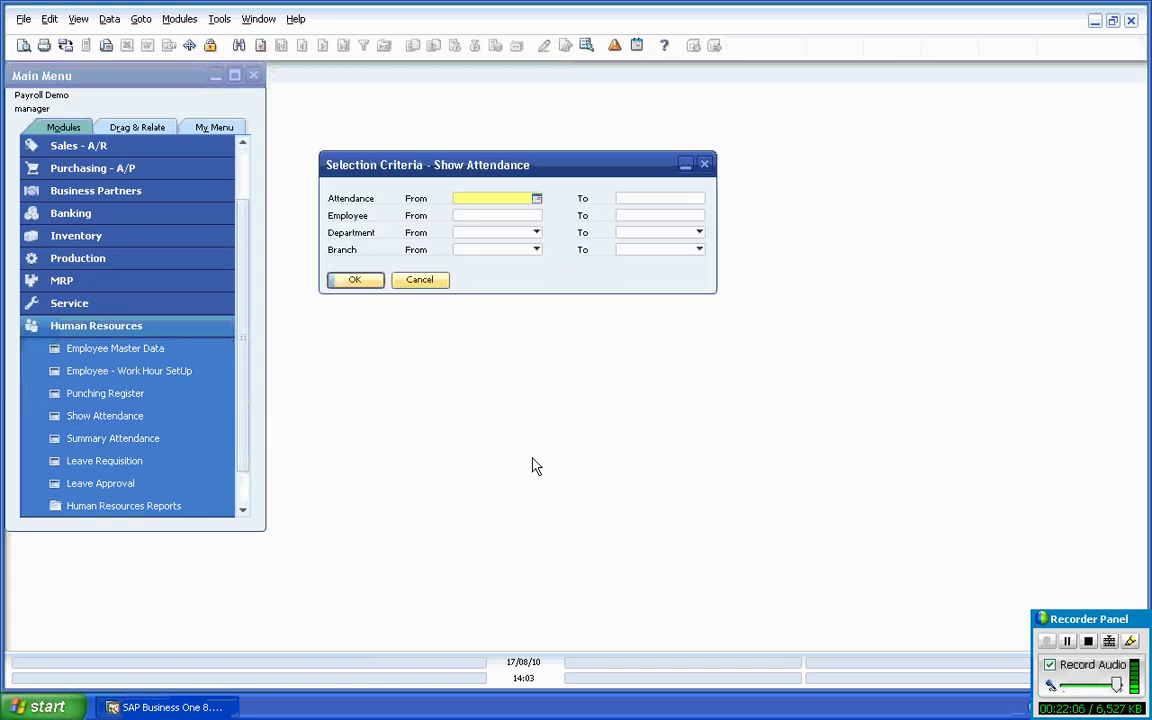
pyautogui.write('01')
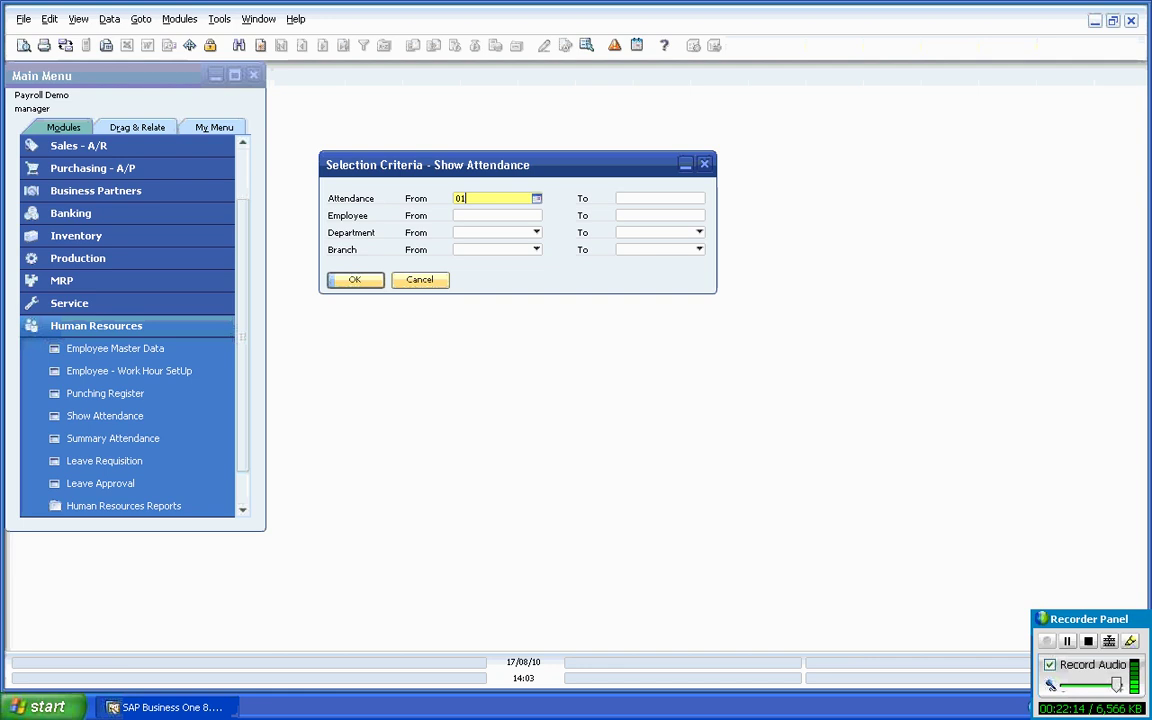
pyautogui.write('0810')
pyautogui.press('Tab')
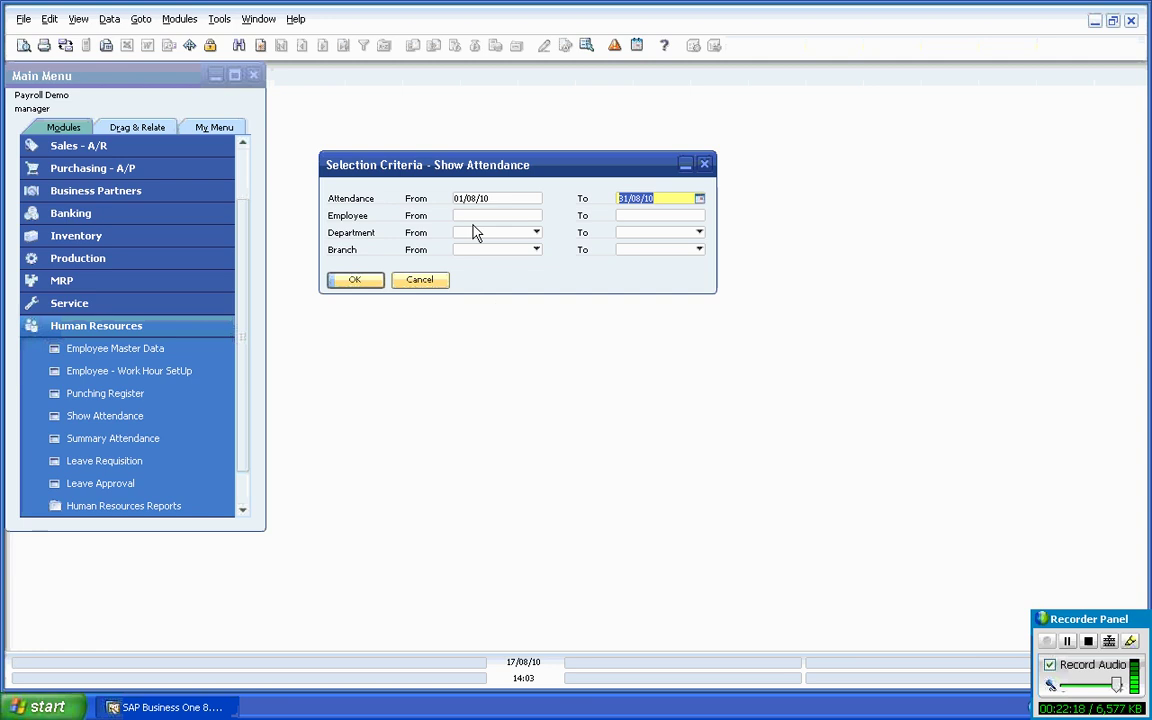
# Step: Limit the Show Attendance selection to the reviewed employee, looking up the same employee number for both From and To
pyautogui.press('Tab')
pyautogui.press('Tab')
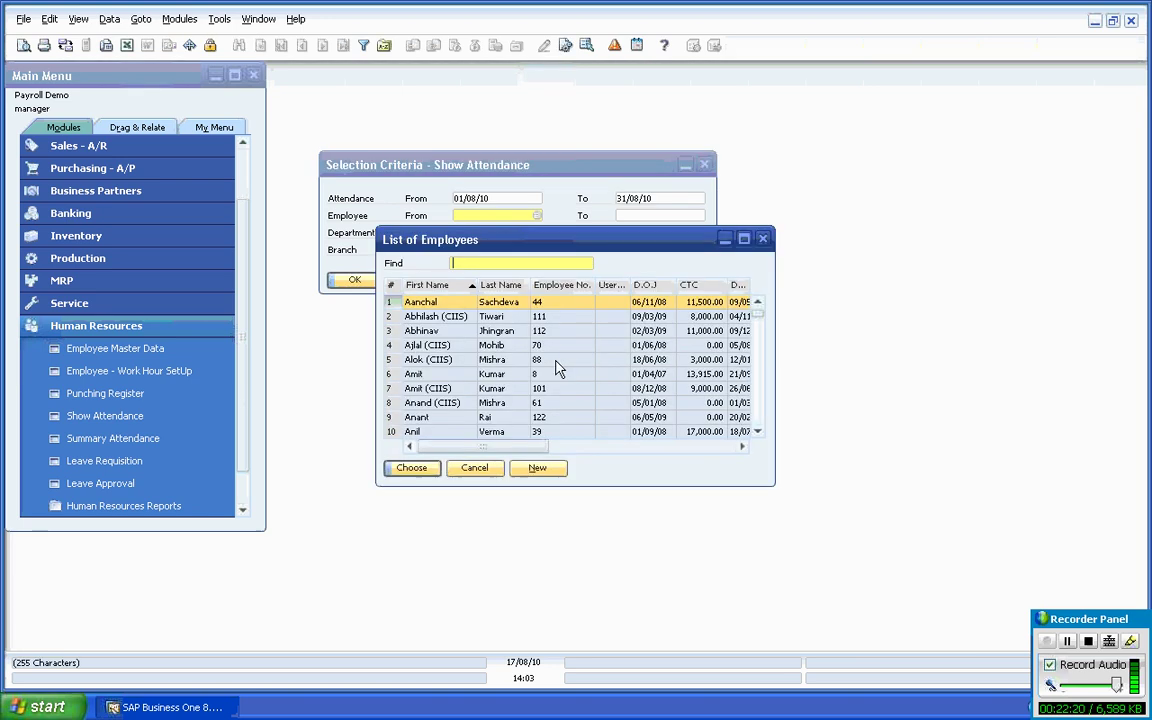
pyautogui.doubleClick(560, 286)
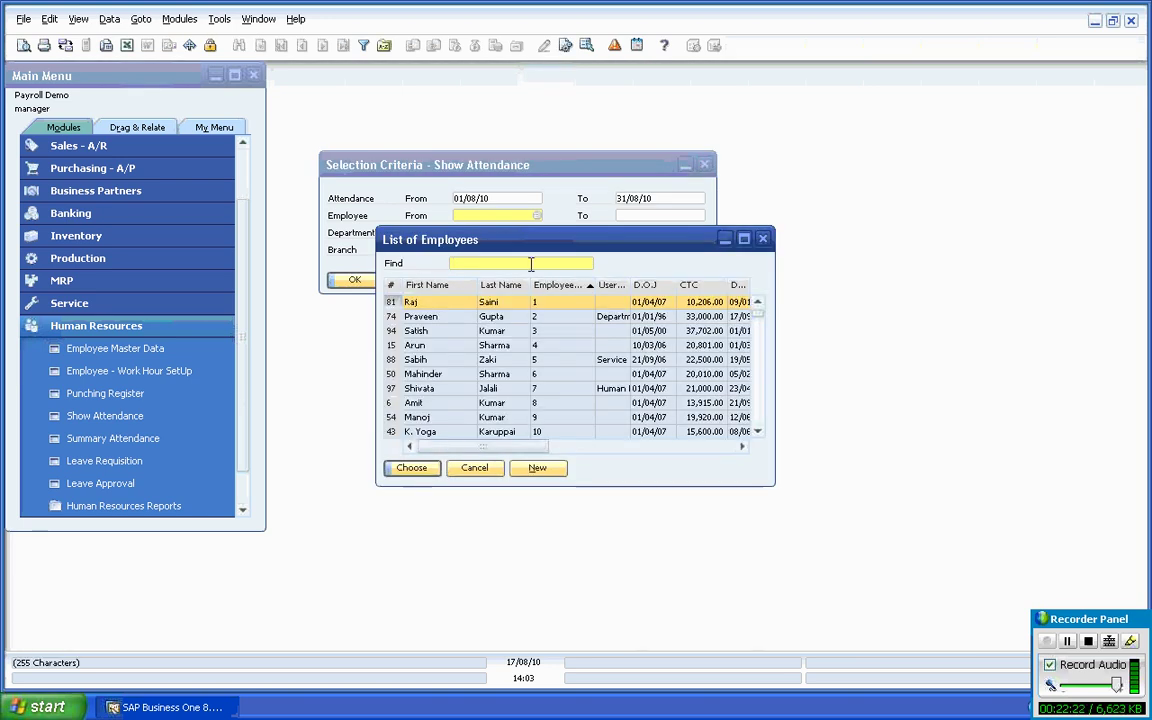
pyautogui.write('7')
pyautogui.press('Return')
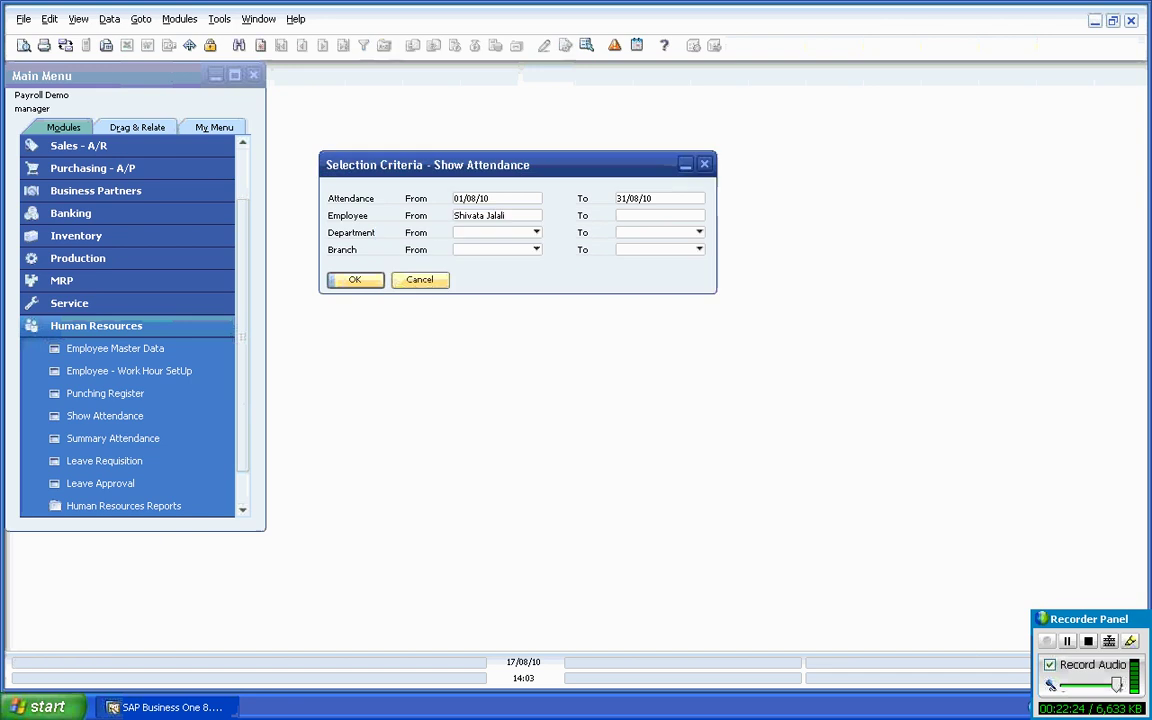
pyautogui.press('Tab')
pyautogui.press('Tab')
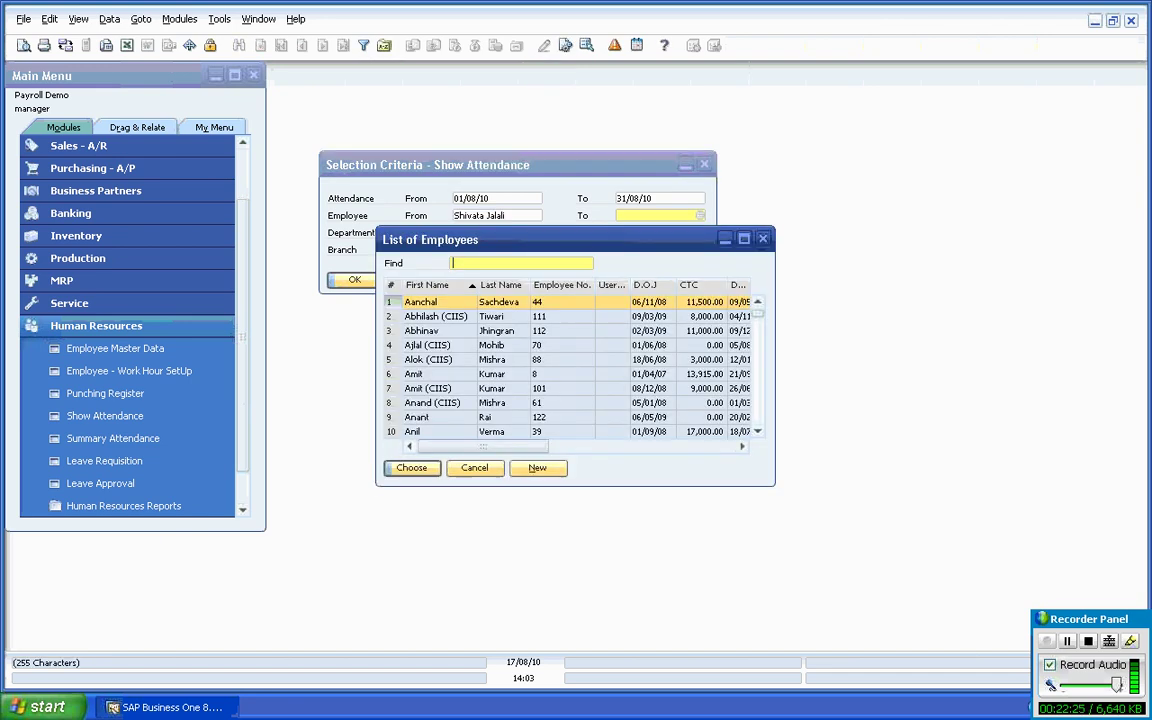
pyautogui.doubleClick(558, 287)
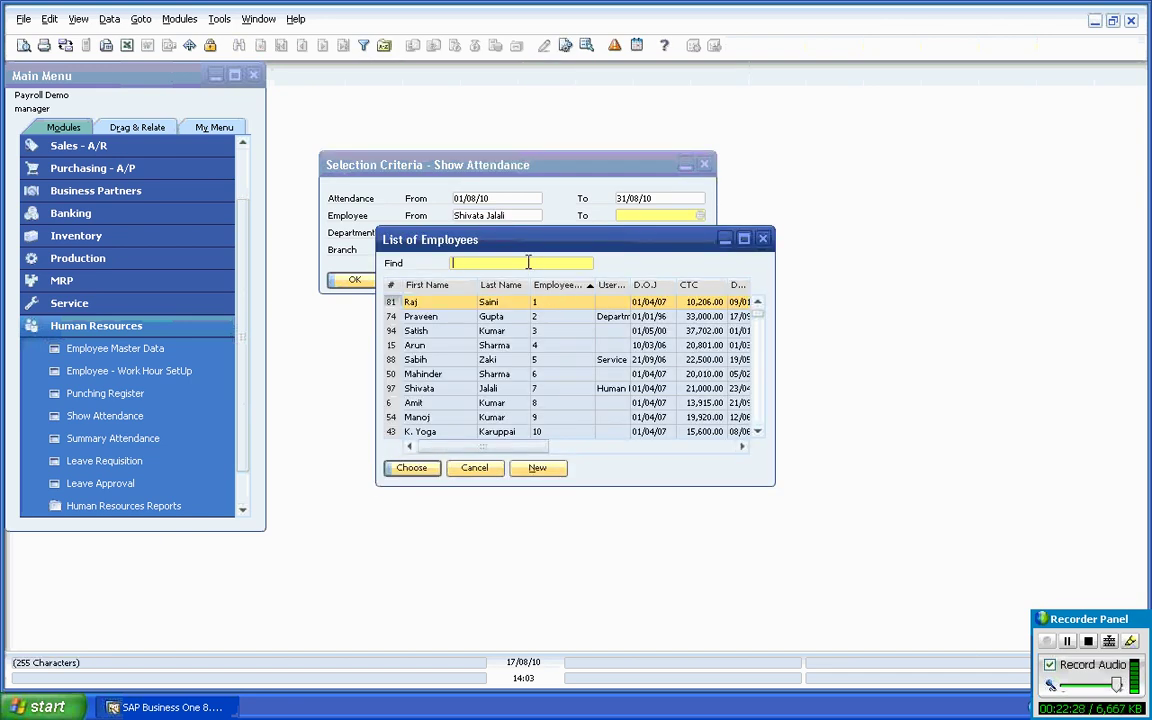
pyautogui.write('7')
pyautogui.press('Return')
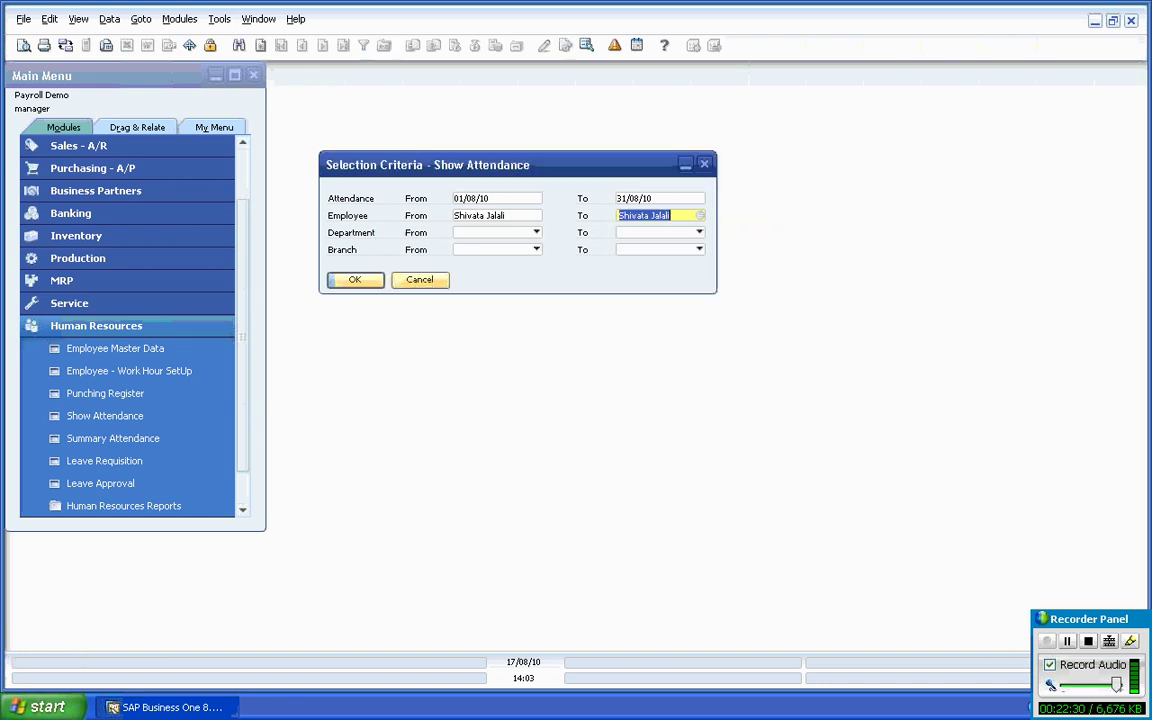
# Step: Display the employee's Attendance Register, change the attendance for 02.08.2010 to Present, and close the register
pyautogui.click(354, 281)
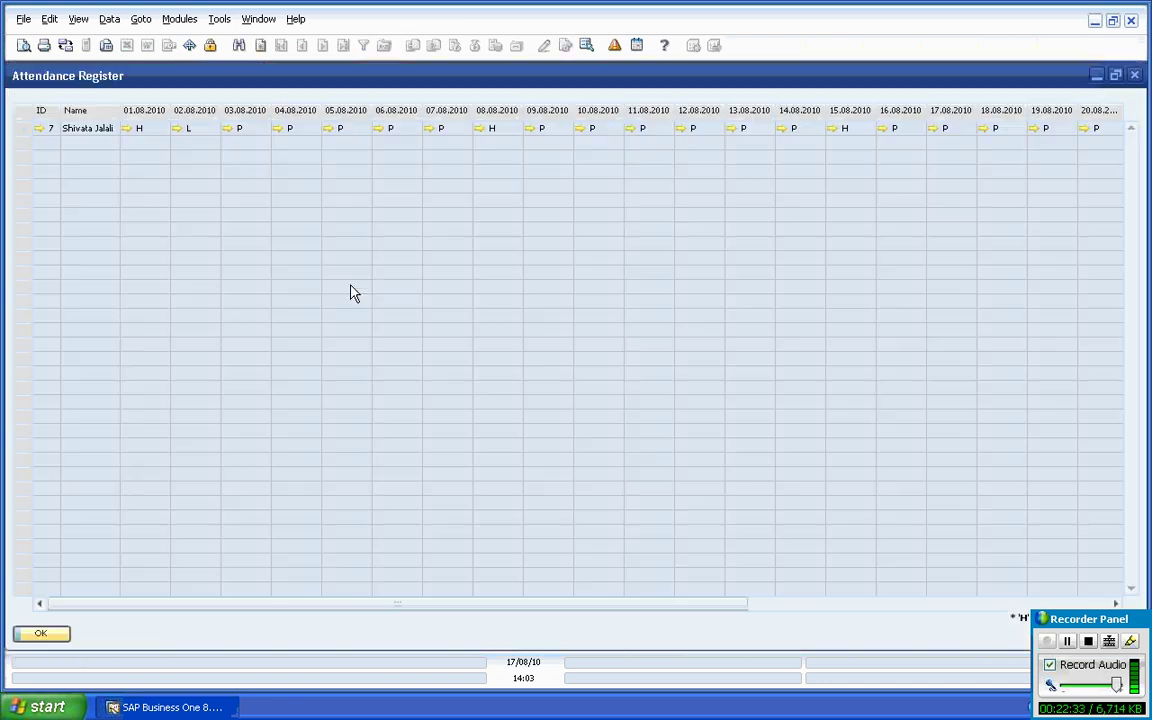
pyautogui.click(177, 129)
pyautogui.click(505, 200)
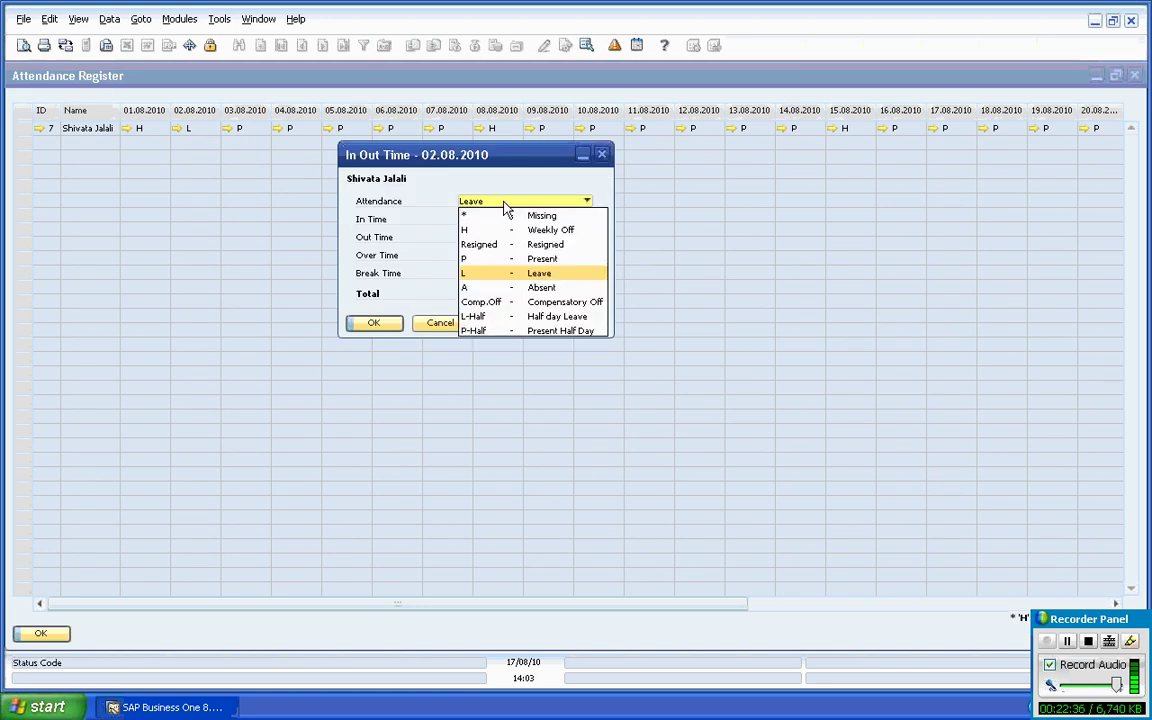
pyautogui.click(505, 268)
pyautogui.click(374, 328)
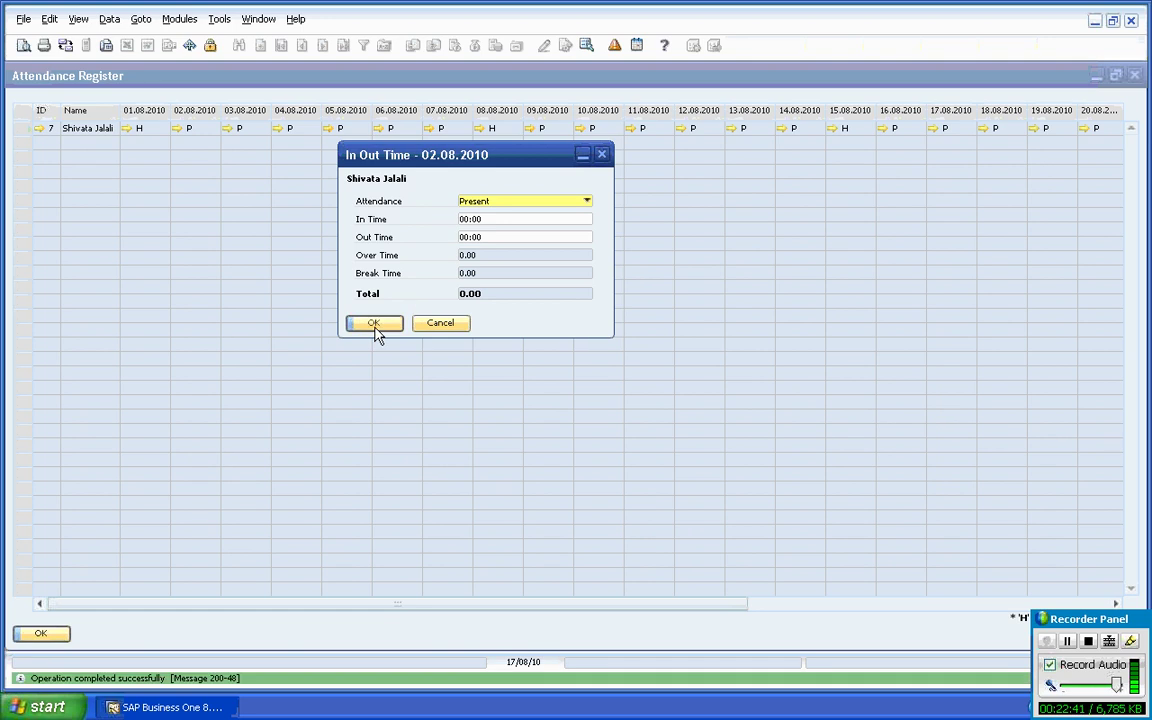
pyautogui.click(376, 330)
pyautogui.click(40, 636)
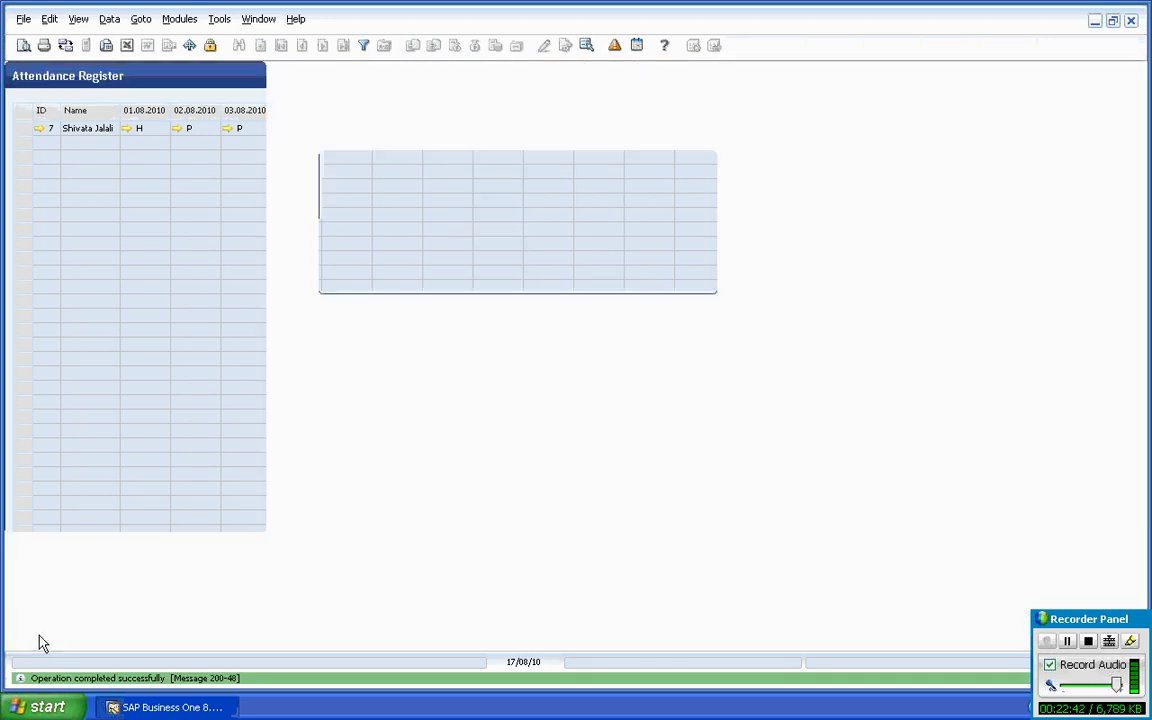
# Step: Close the remaining attendance selection criteria, then display the last Leave Requisition record, review its leave details and close it
pyautogui.click(416, 280)
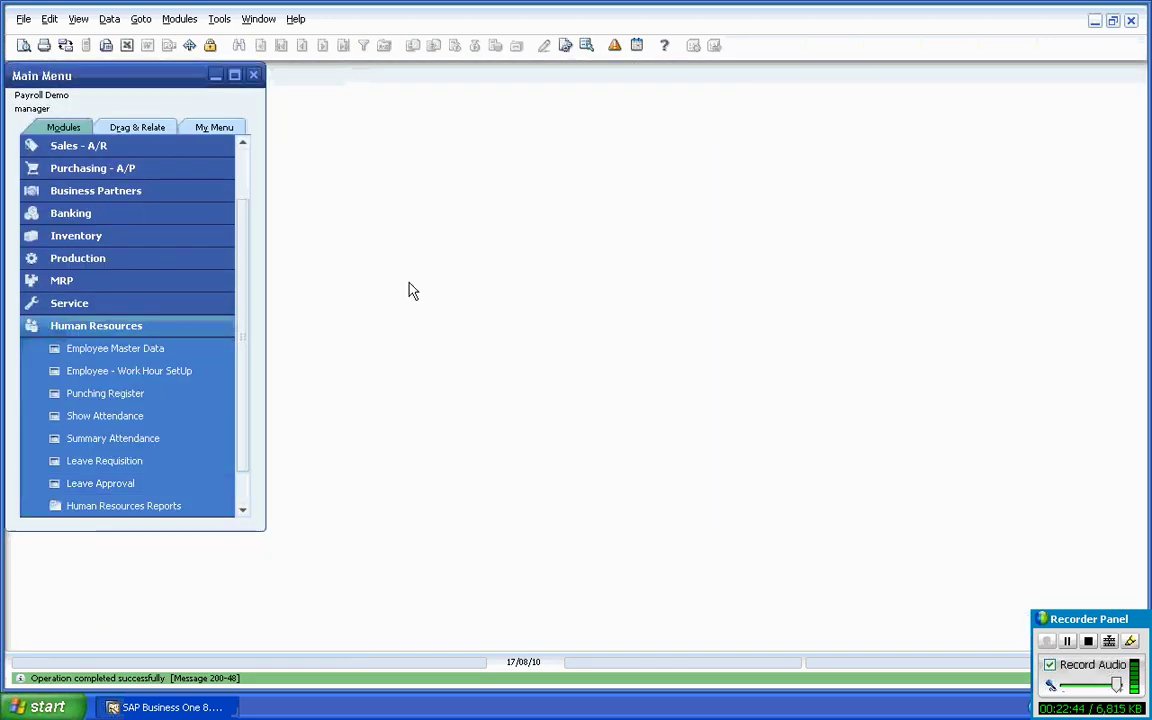
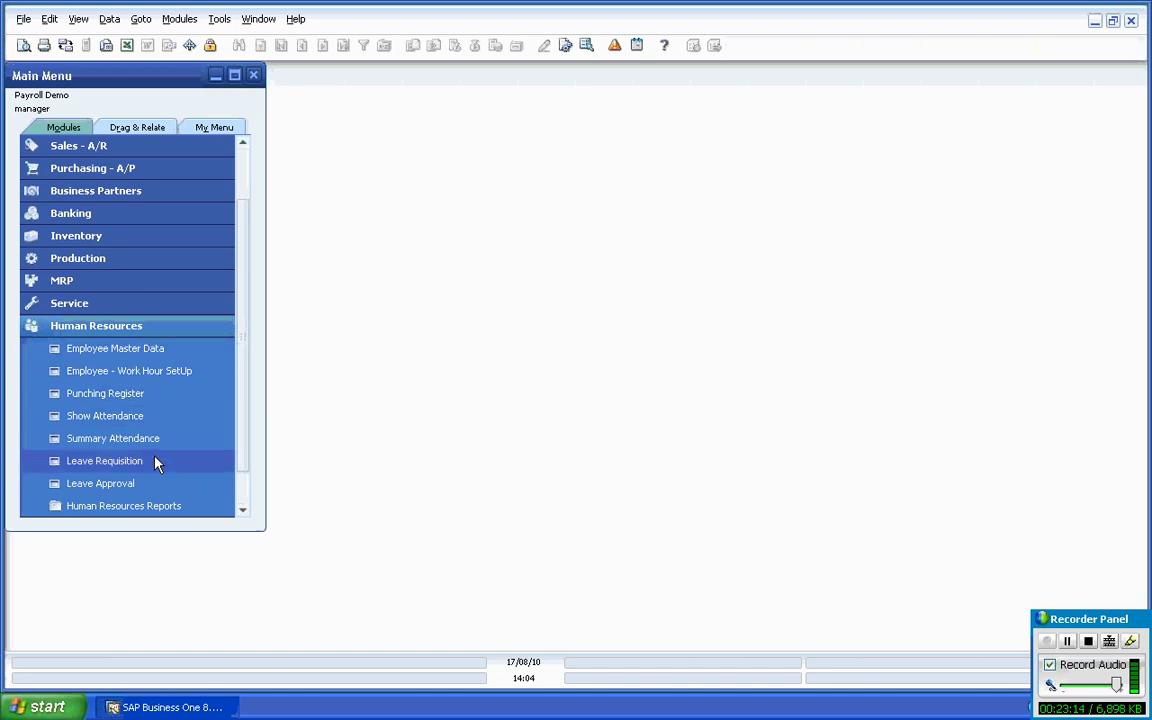
pyautogui.scroll(-1, 240, 450)
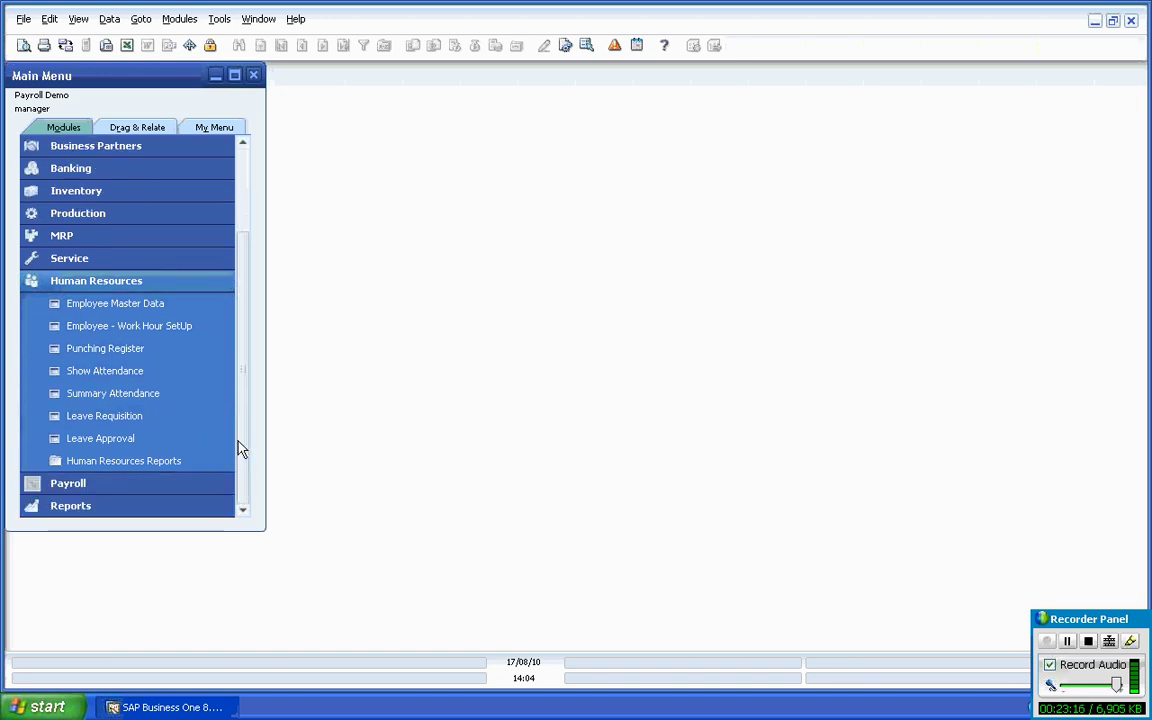
pyautogui.click(167, 420)
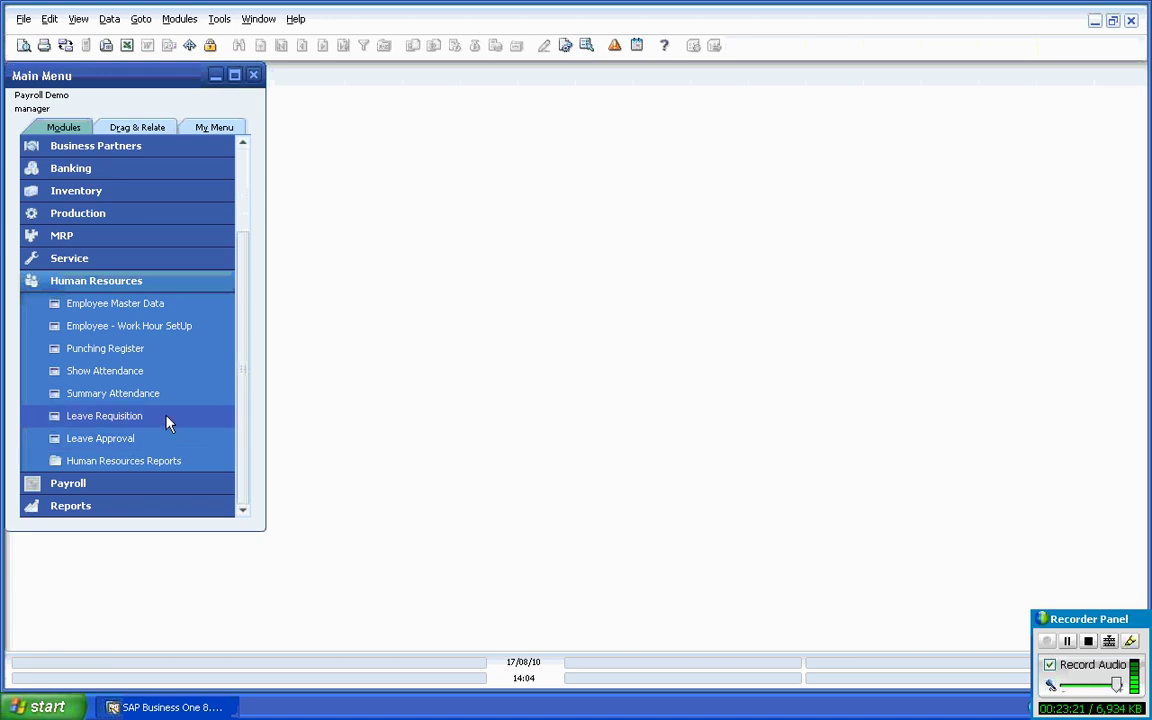
pyautogui.moveTo(571, 148); pyautogui.dragTo(559, 138)
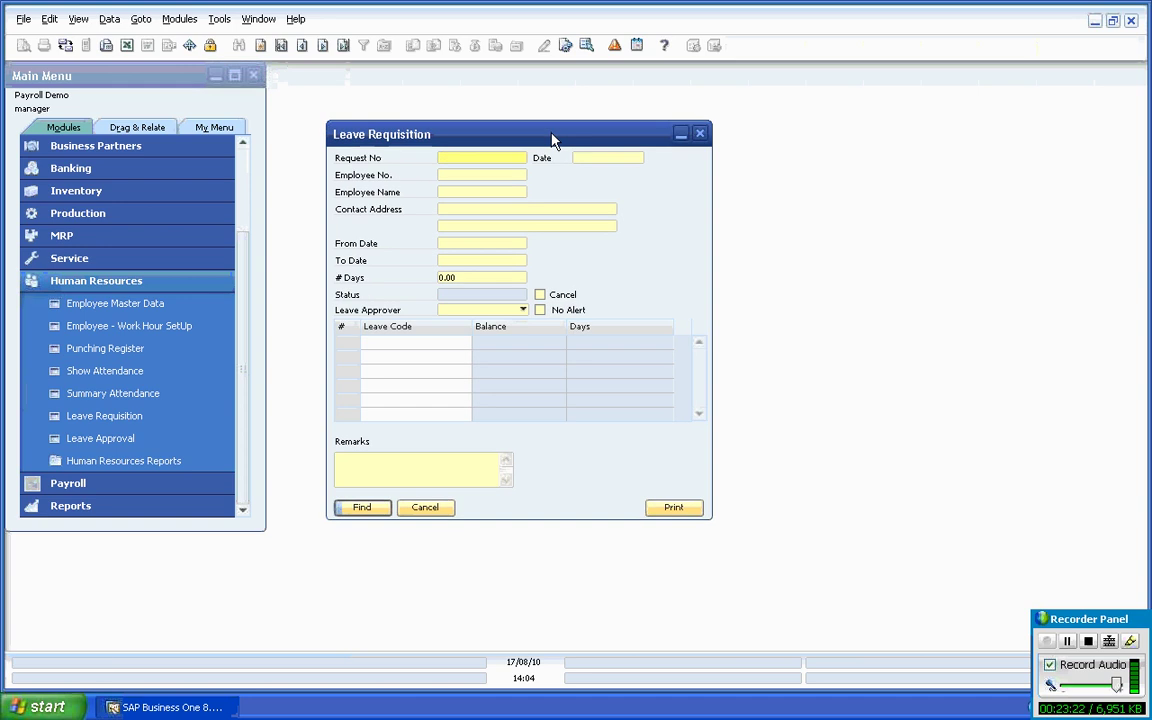
pyautogui.click(301, 45)
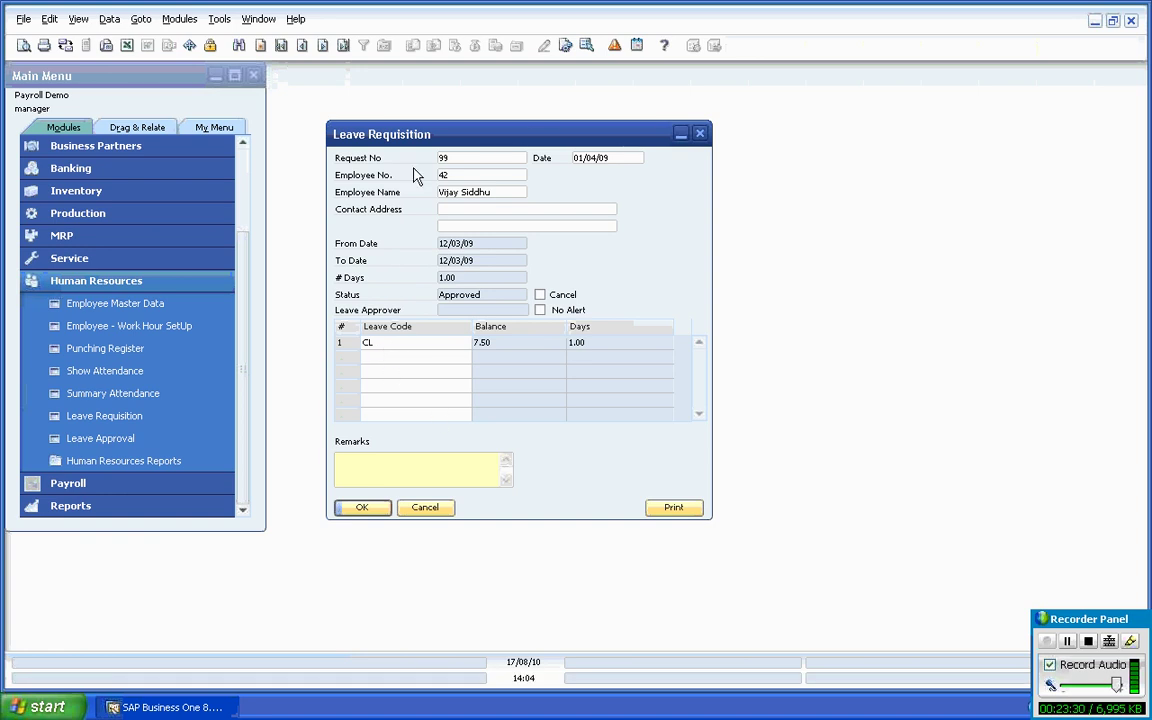
pyautogui.click(457, 175)
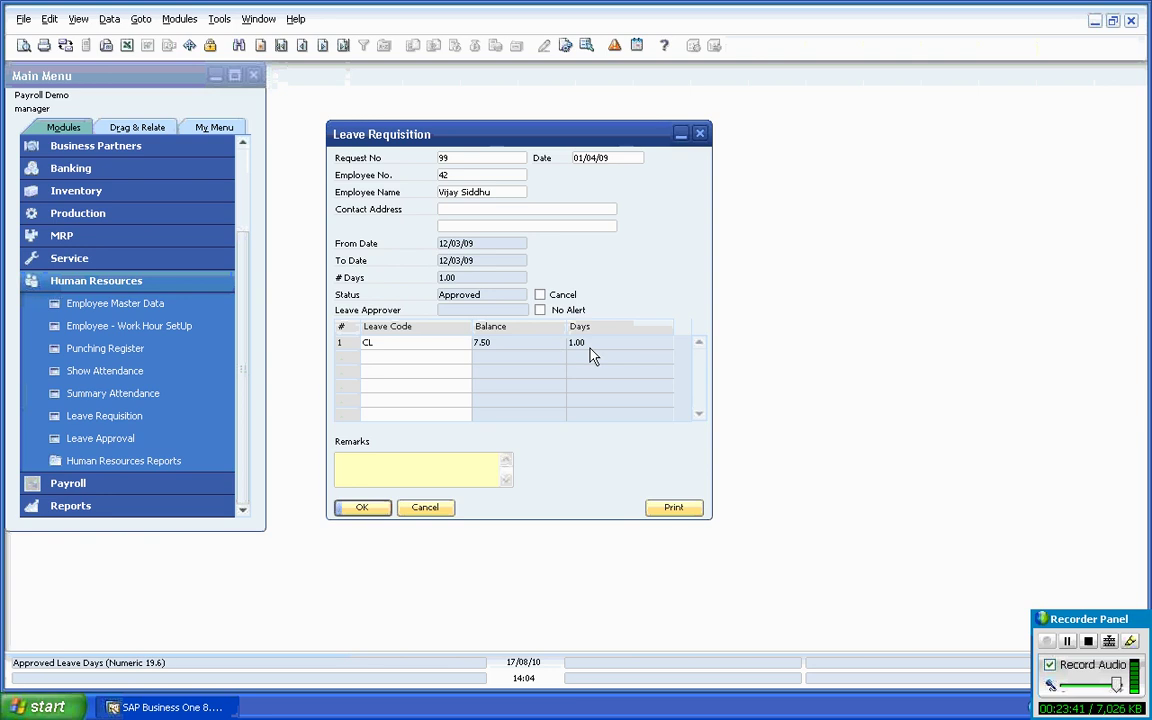
pyautogui.click(430, 481)
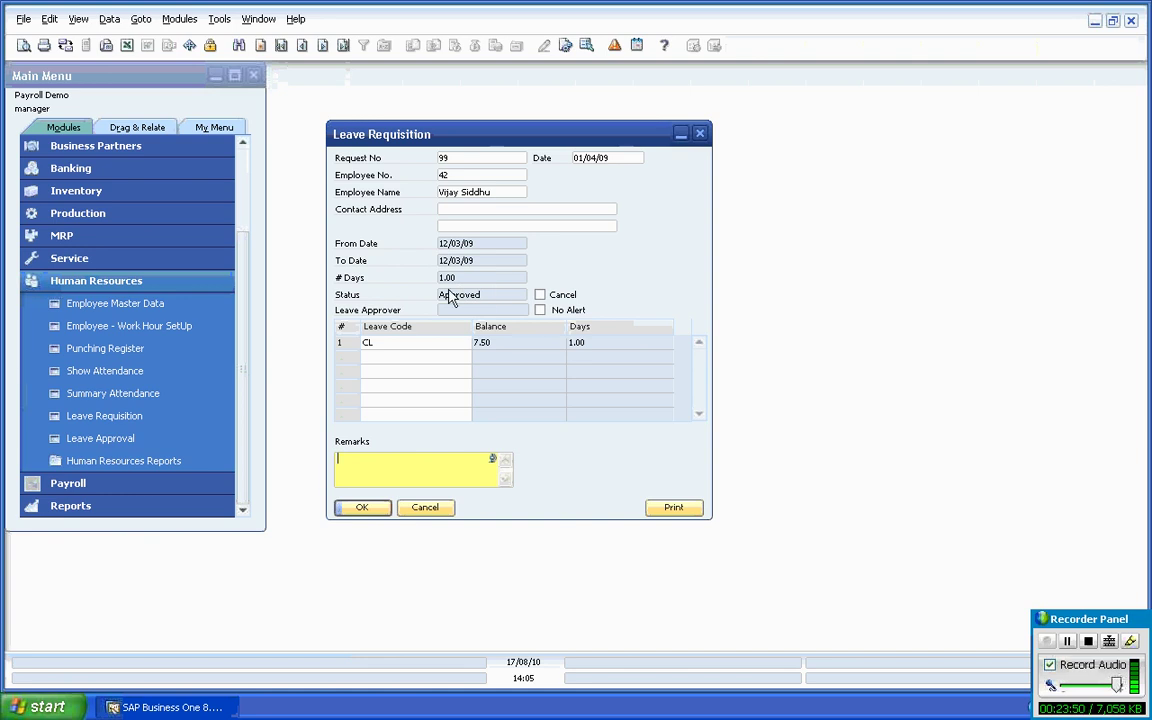
pyautogui.click(379, 512)
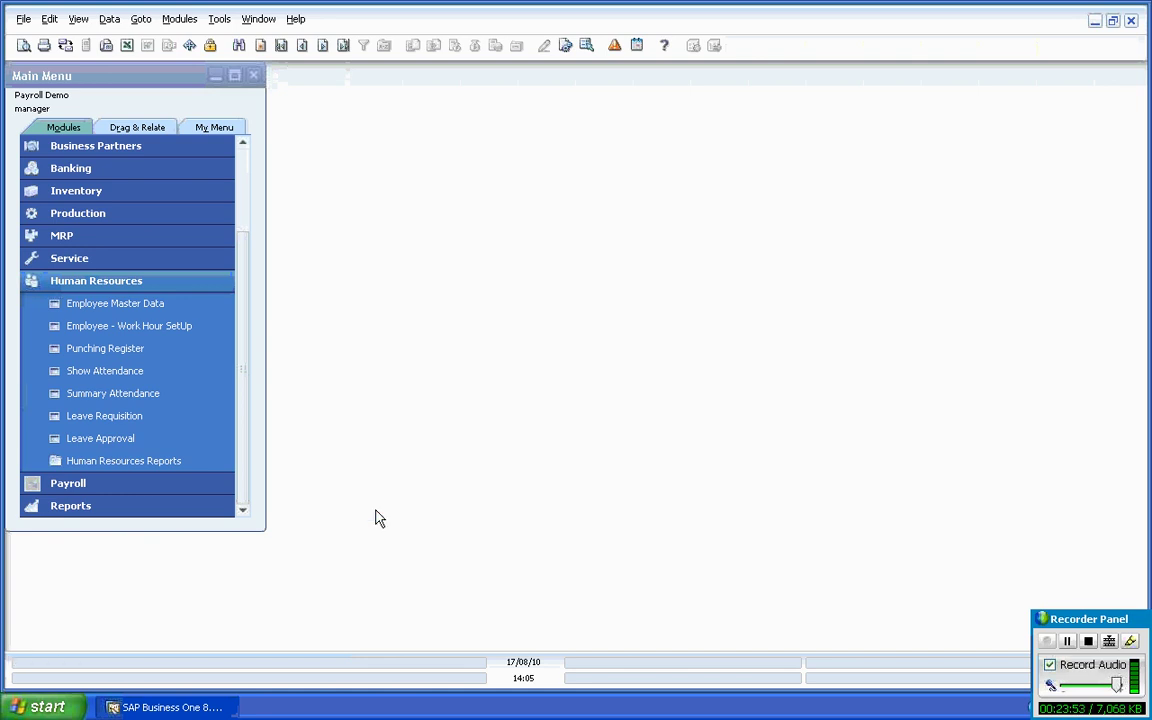
pyautogui.click(170, 443)
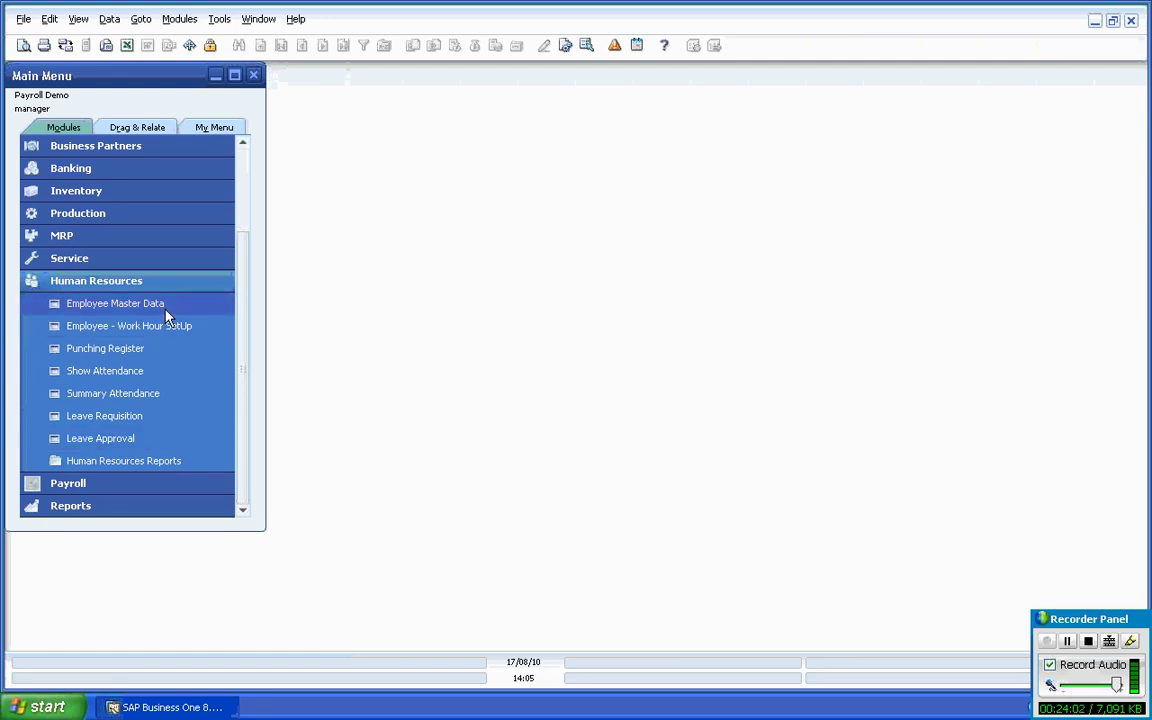
pyautogui.click(151, 284)
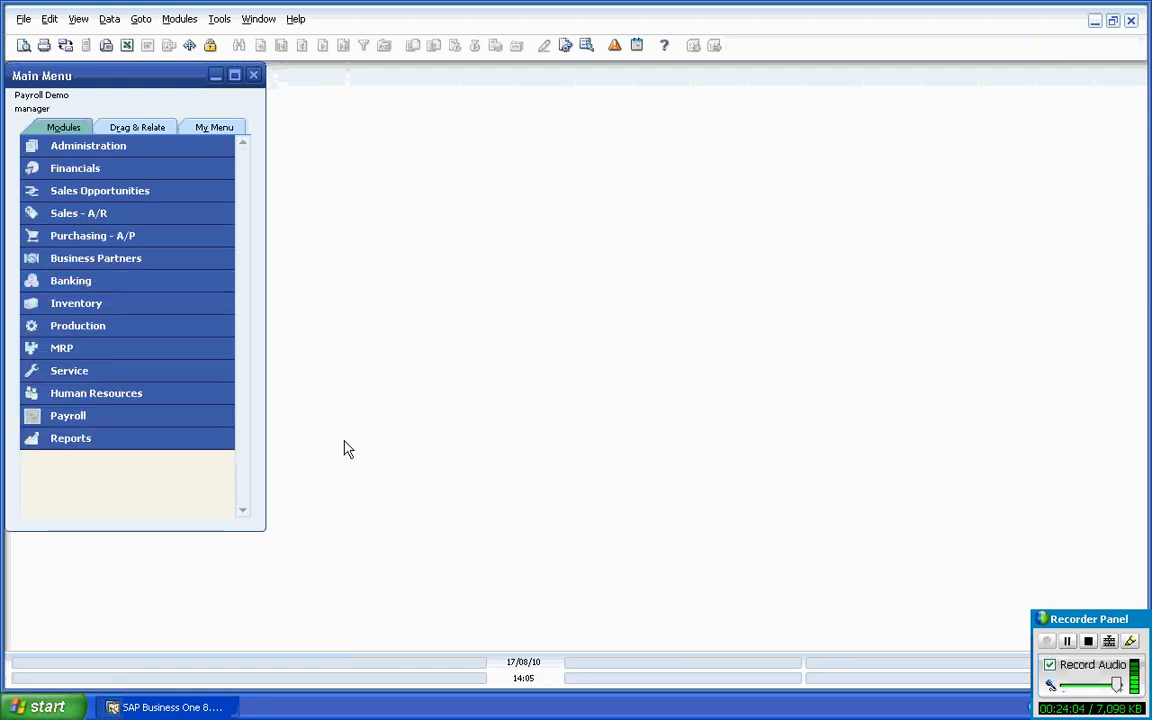
pyautogui.click(181, 423)
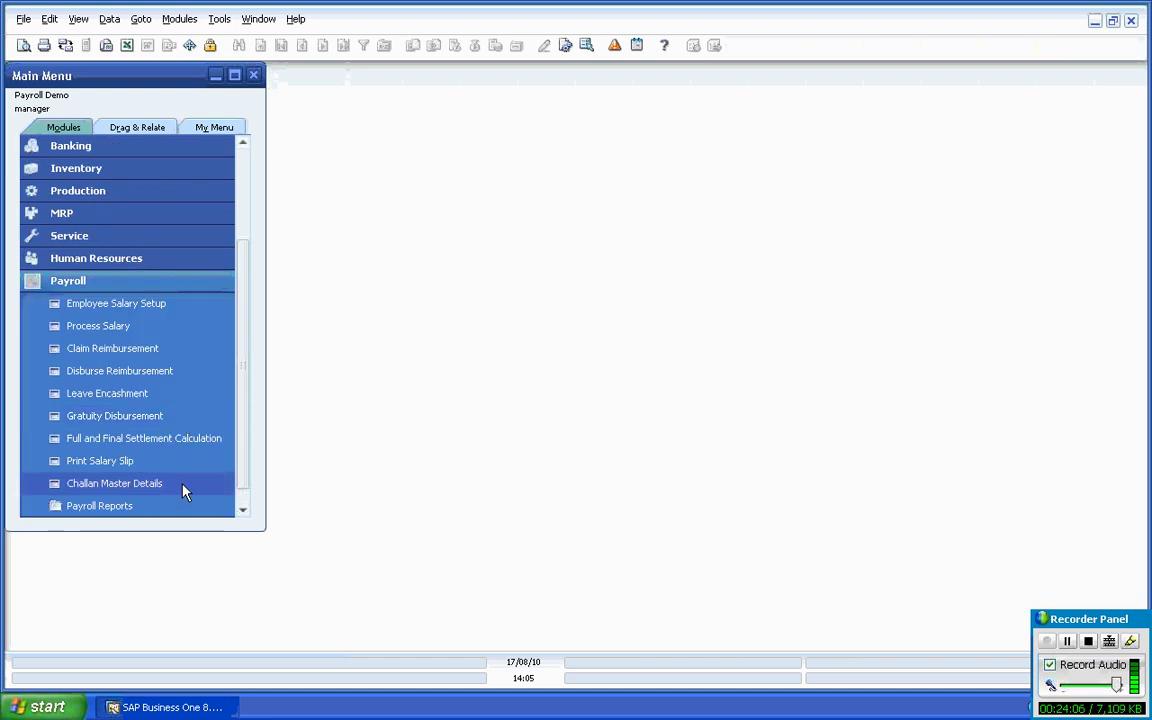
pyautogui.click(121, 288)
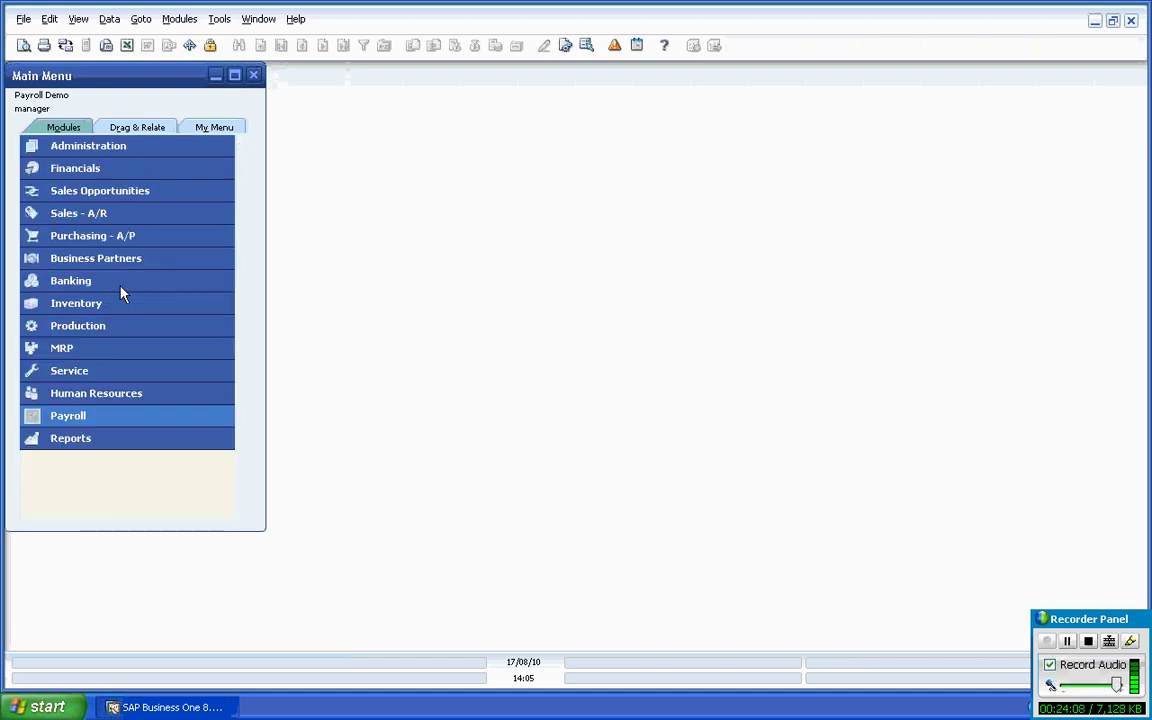
# Step: Open the selection criteria of the Leave Details report from the Human Resources Reports
pyautogui.click(125, 396)
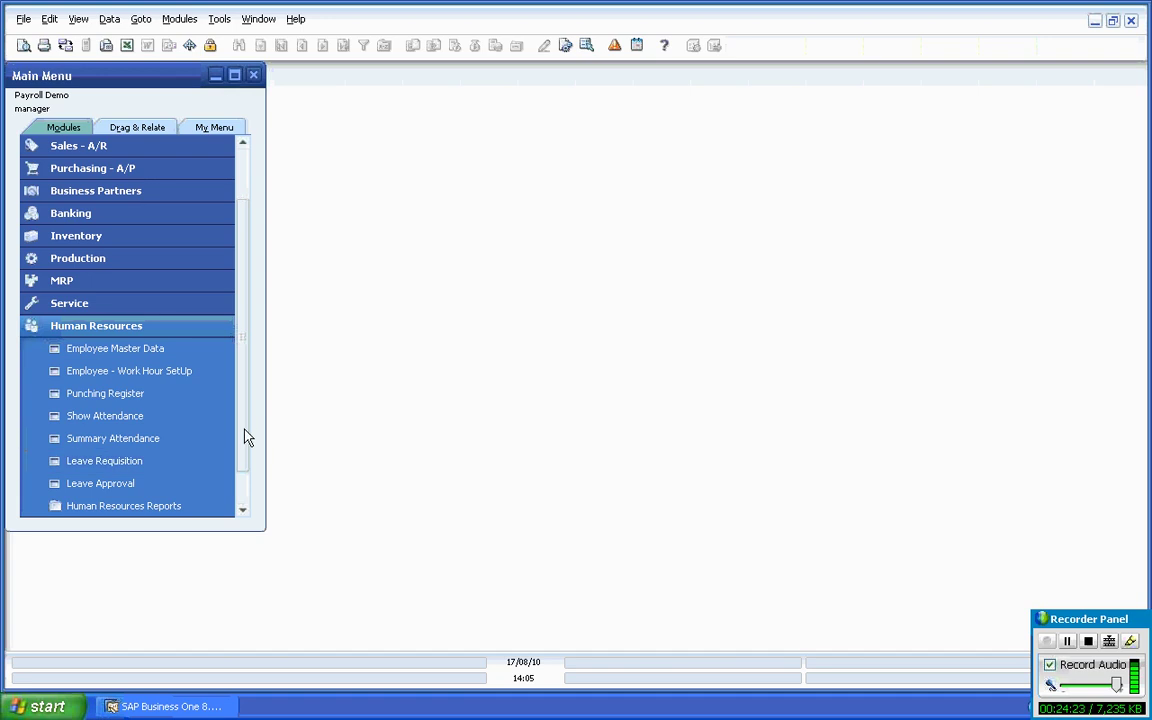
pyautogui.moveTo(245, 437); pyautogui.dragTo(245, 458)
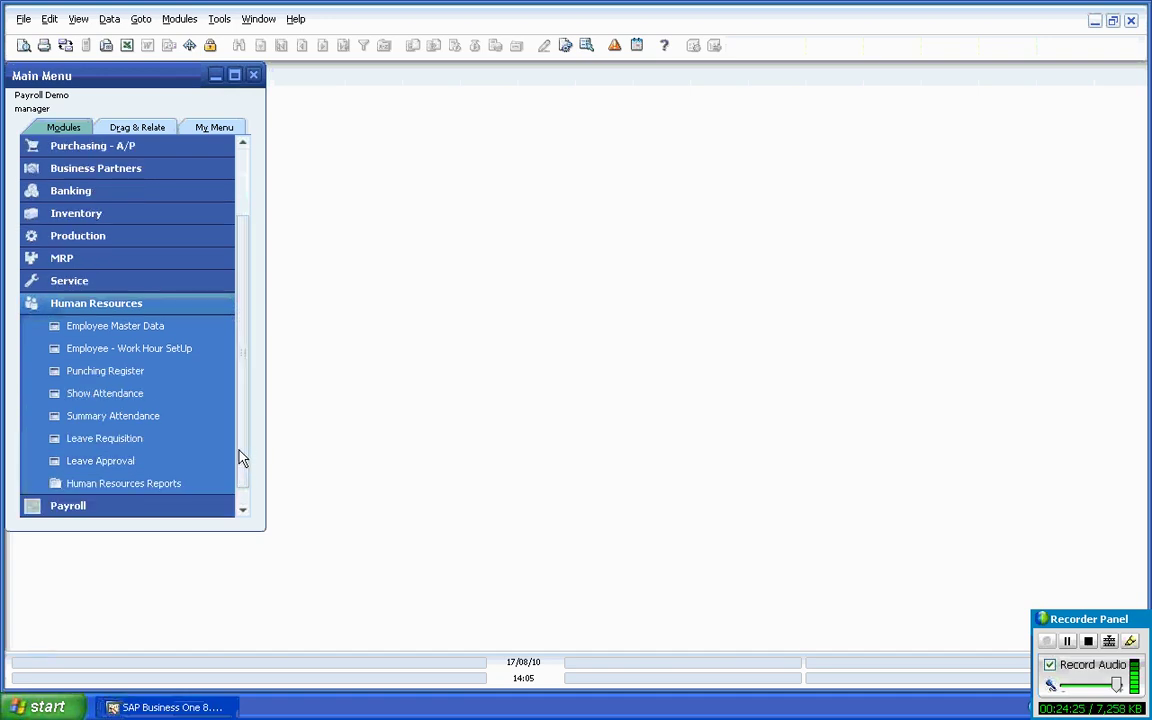
pyautogui.click(192, 486)
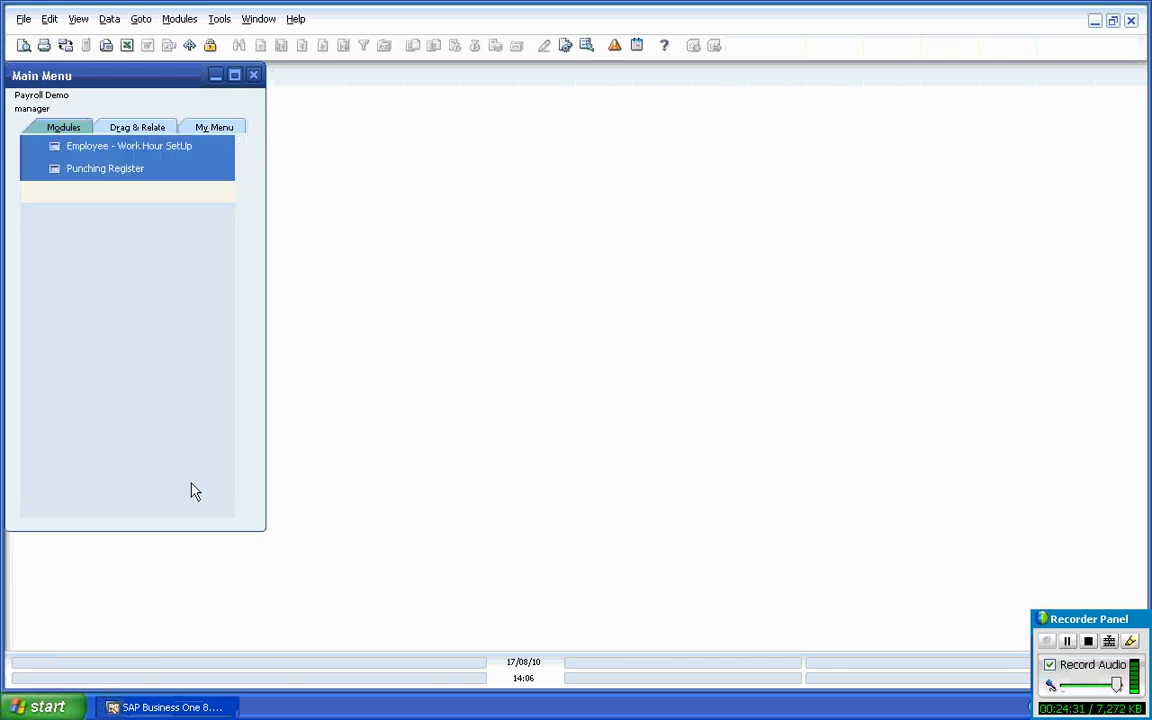
pyautogui.moveTo(240, 373); pyautogui.dragTo(240, 401)
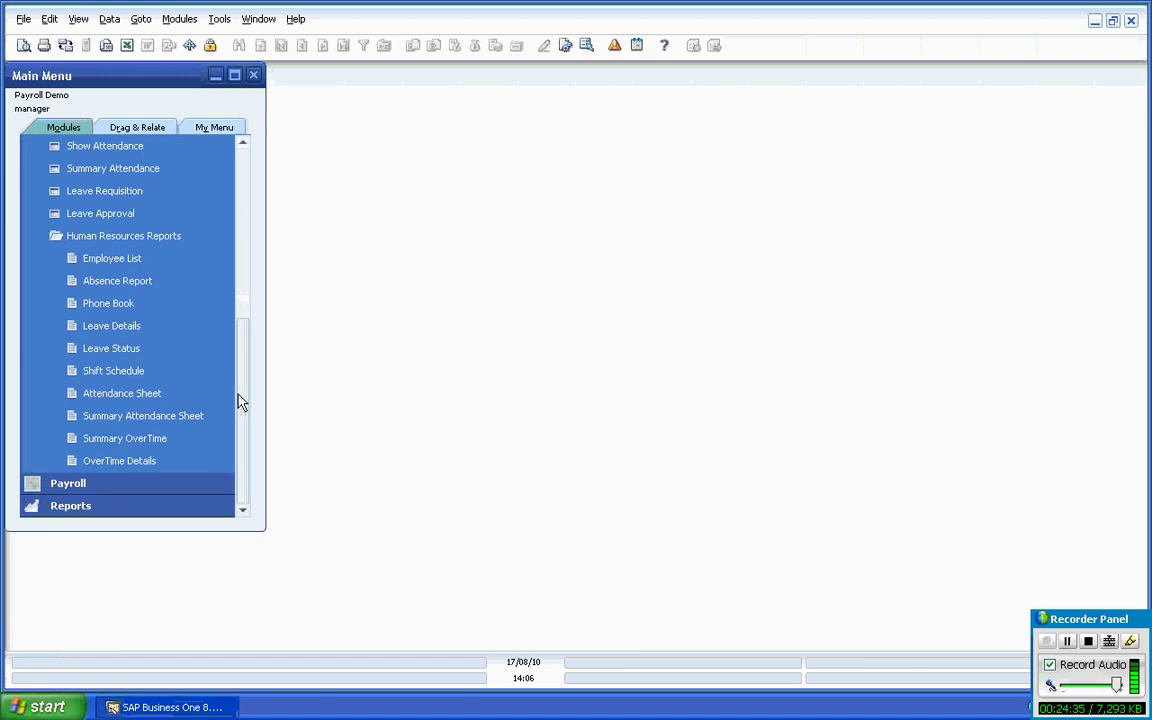
pyautogui.click(174, 332)
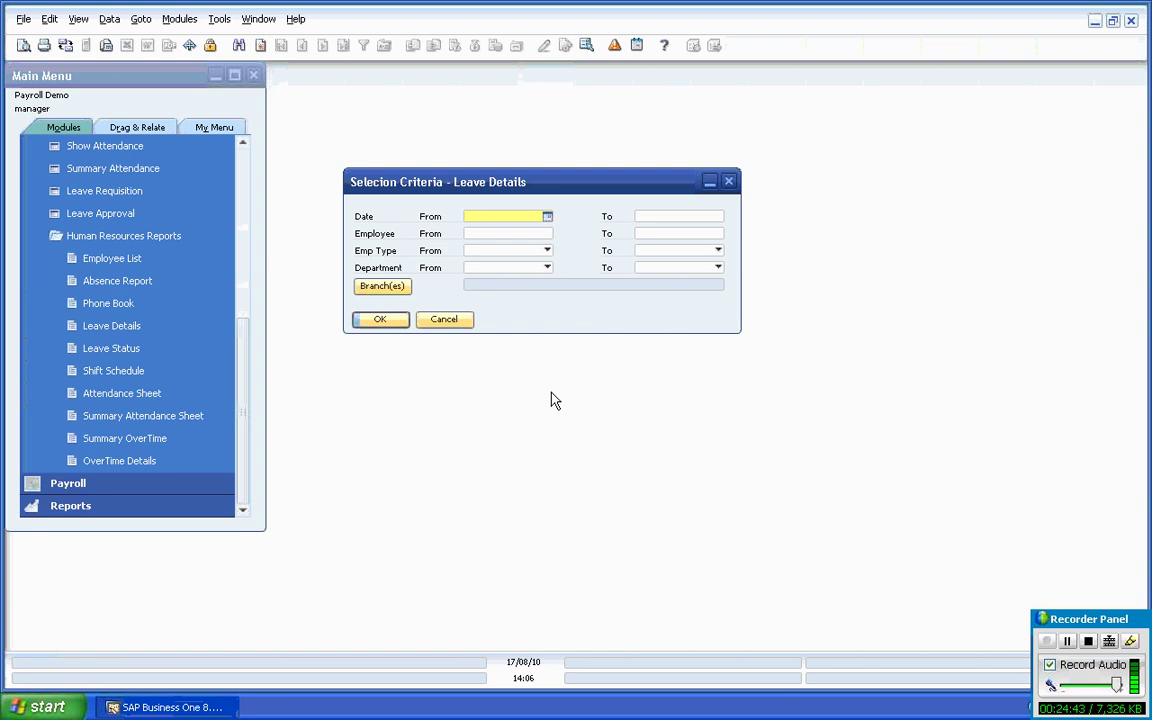
# Step: Run the Leave Details report for 01/08/10 to 31/08/10 and close its selection criteria
pyautogui.write('01081')
pyautogui.press('Tab')
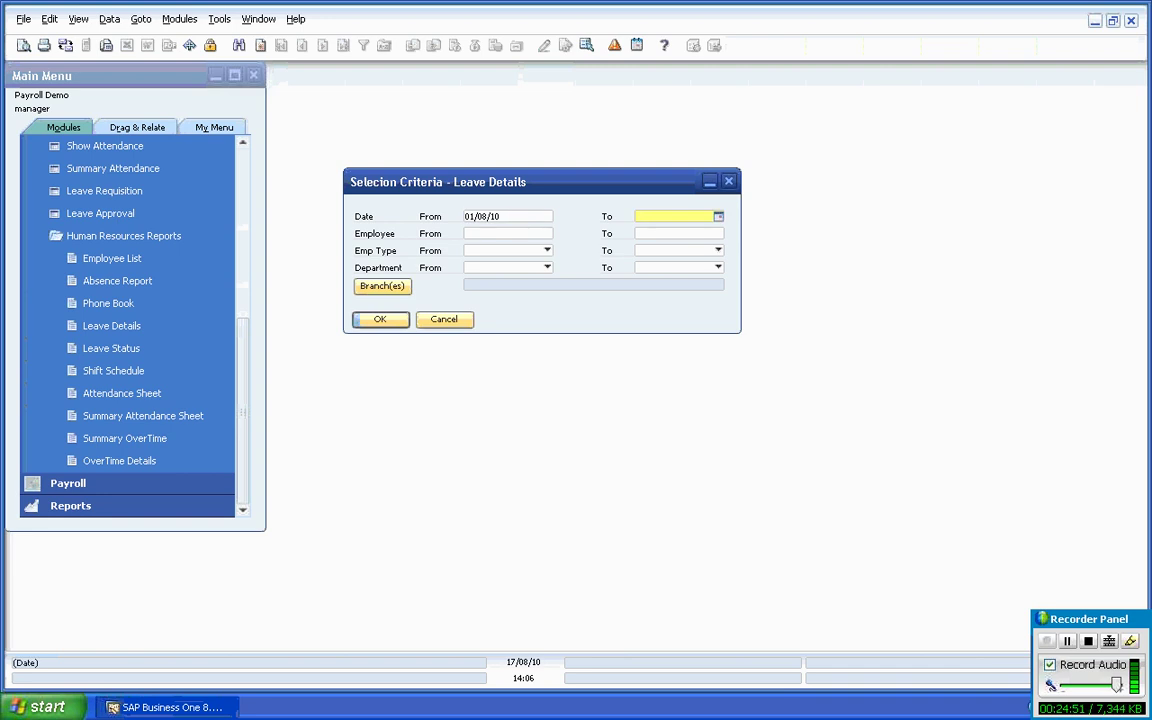
pyautogui.write('31/08/1')
pyautogui.write('0')
pyautogui.press('Tab')
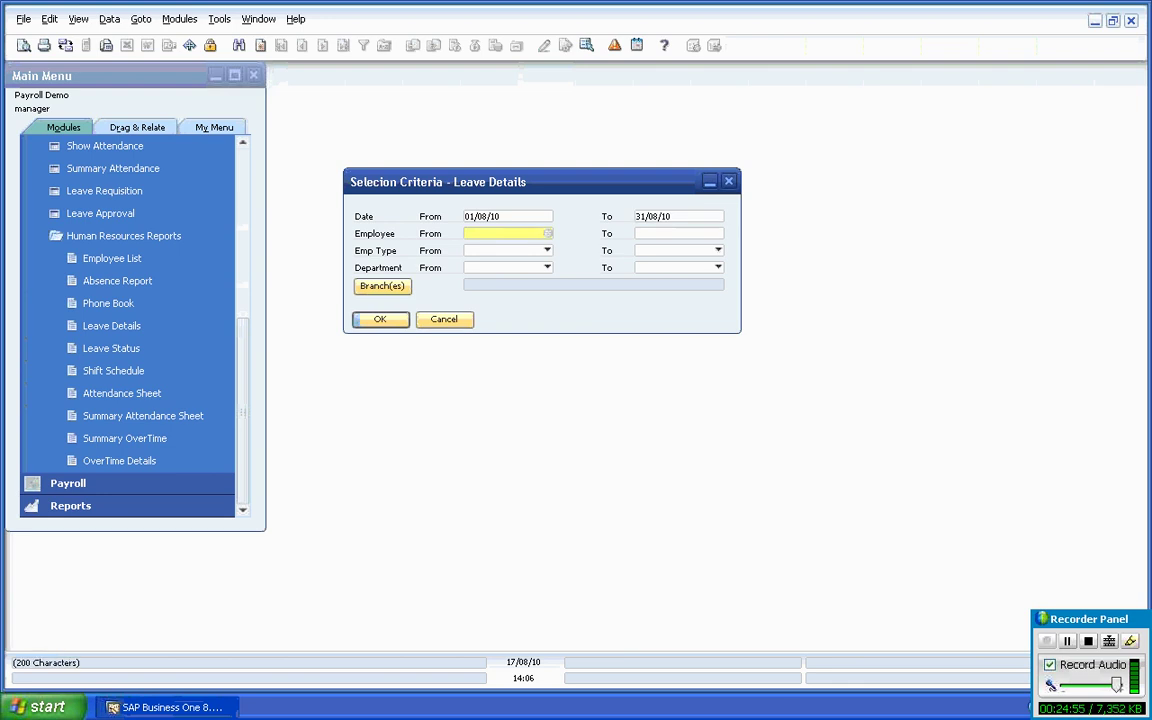
pyautogui.click(389, 325)
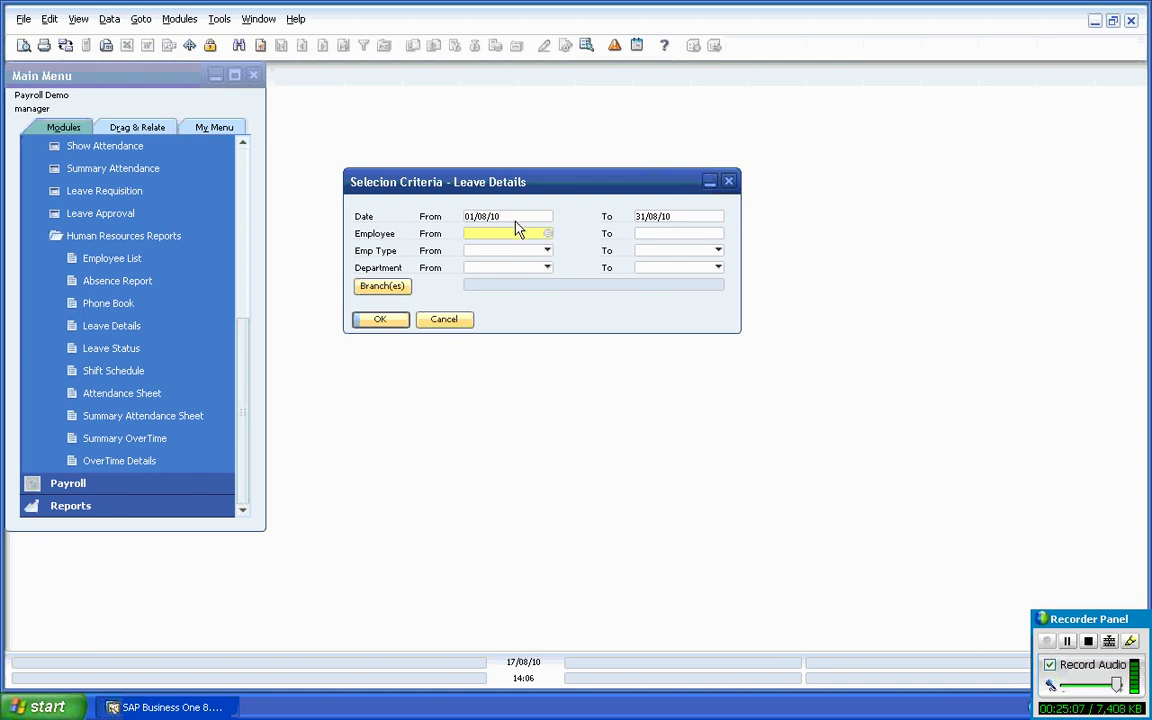
pyautogui.click(445, 320)
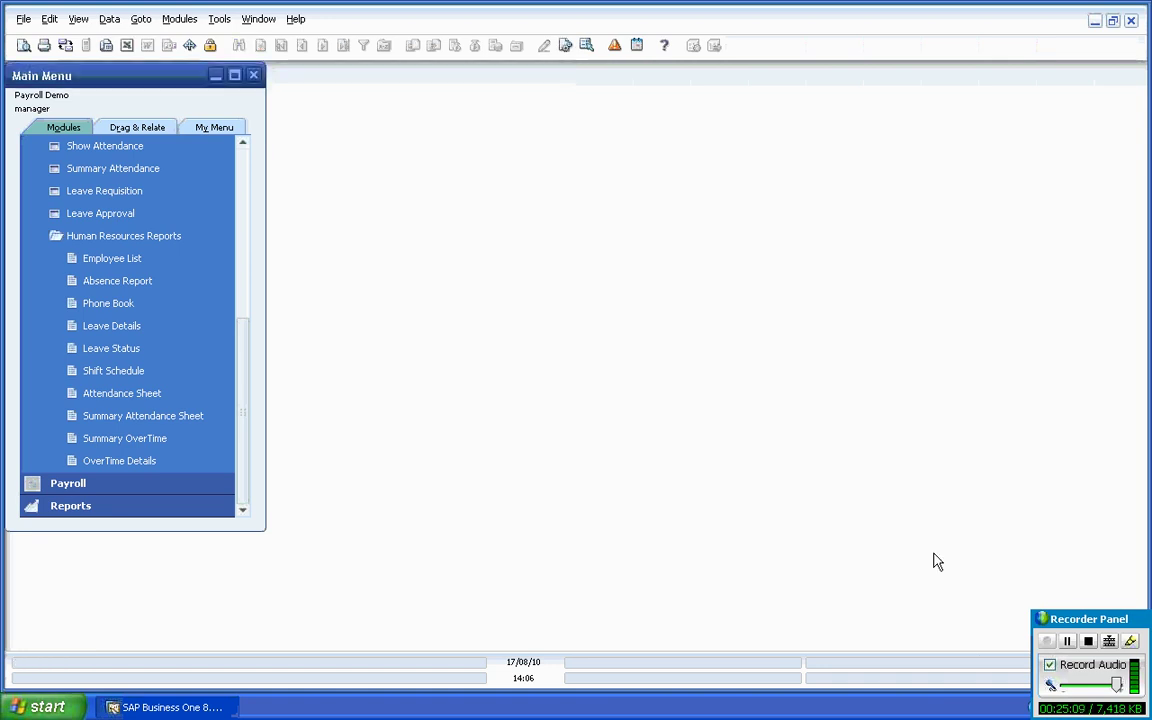
pyautogui.click(1067, 643)
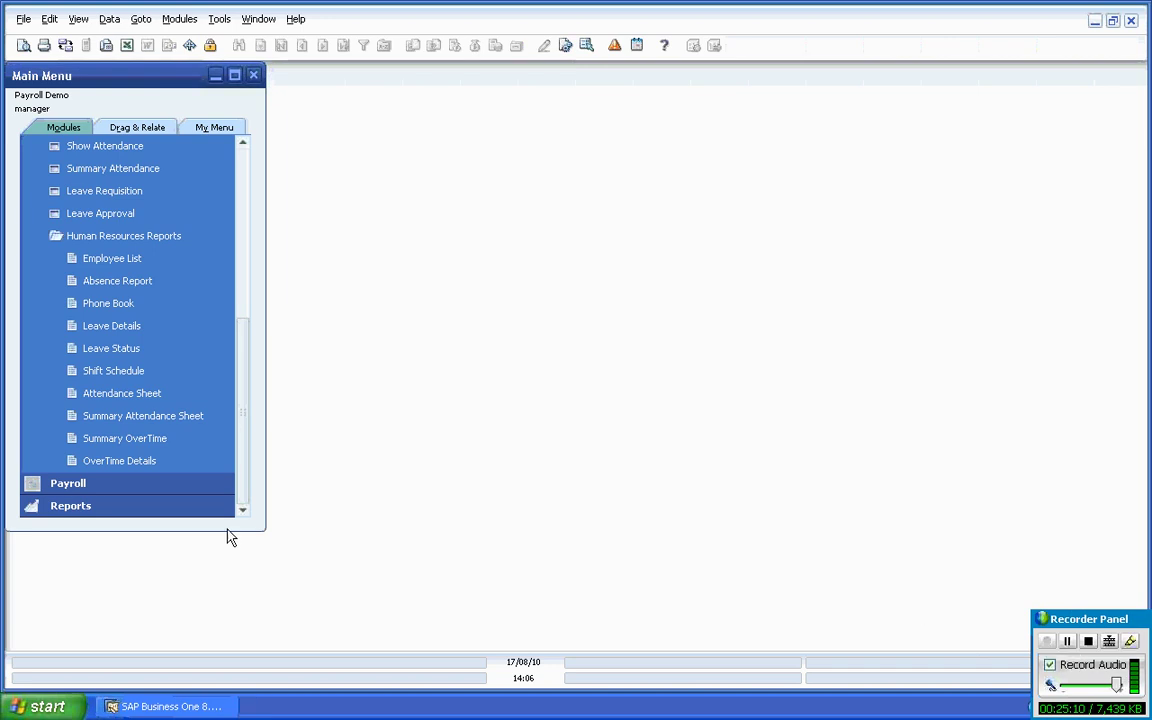
# Step: Generate the Attendance Sheet report for 01/08/10 to 31/08/10, review the daily attendance and leave codes, and close it
pyautogui.click(153, 400)
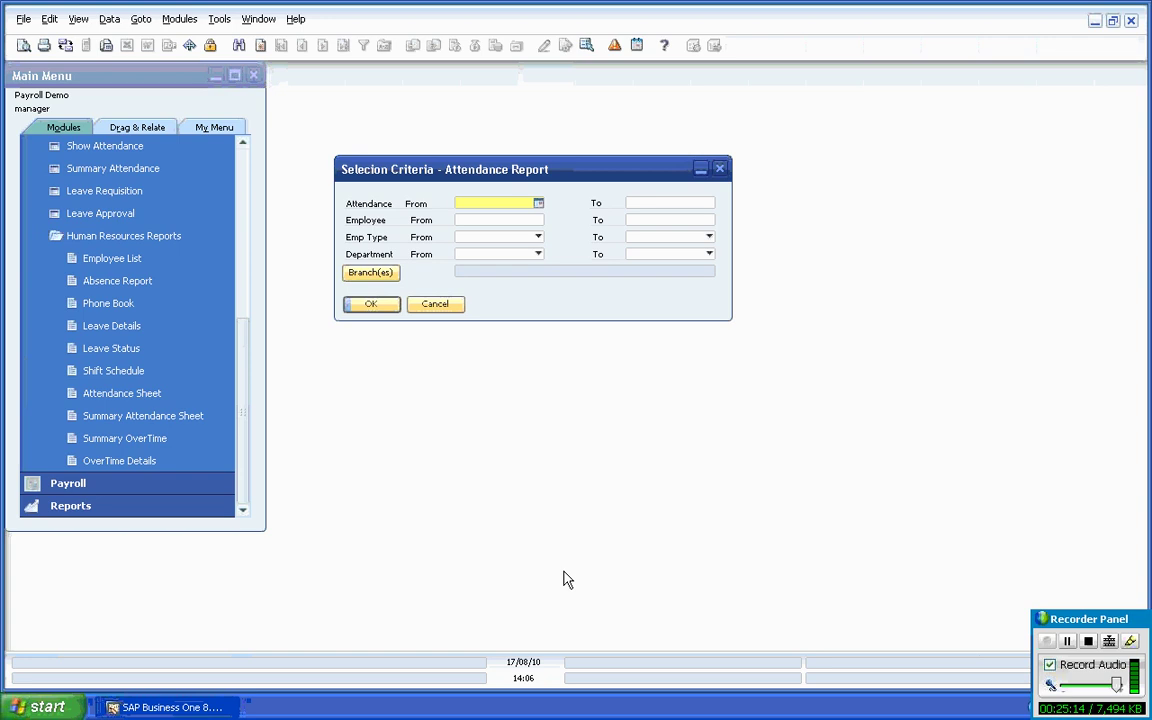
pyautogui.write('01/08')
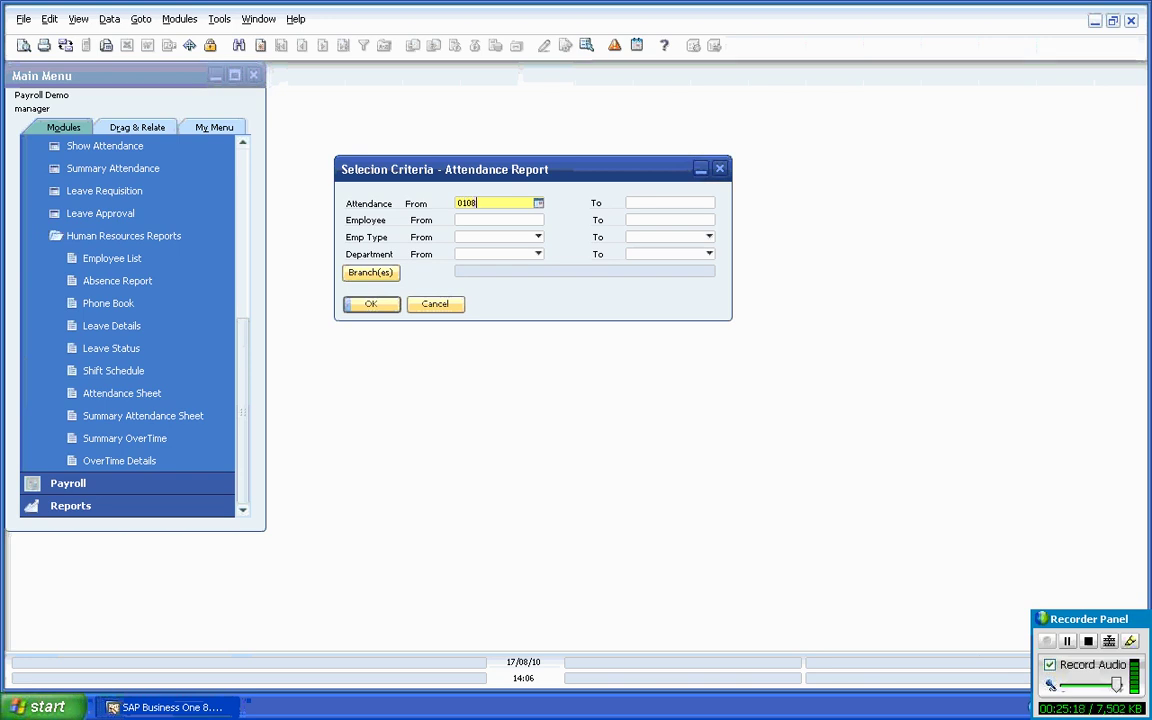
pyautogui.write('/10')
pyautogui.press('Tab')
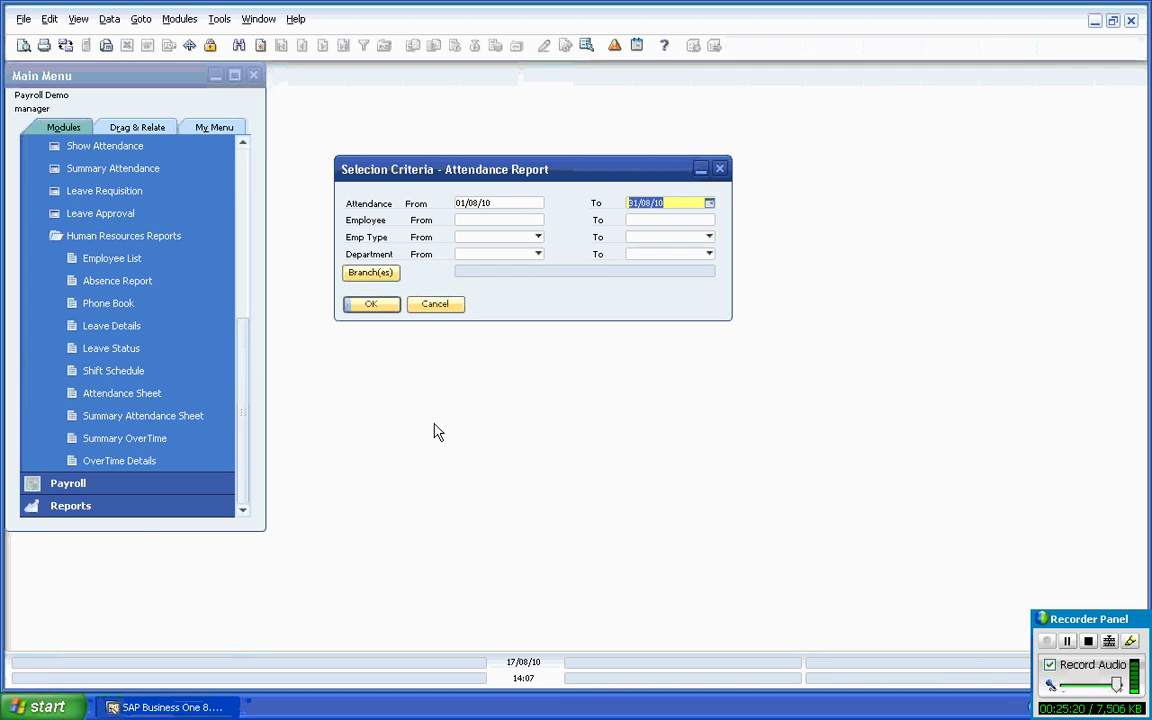
pyautogui.click(371, 305)
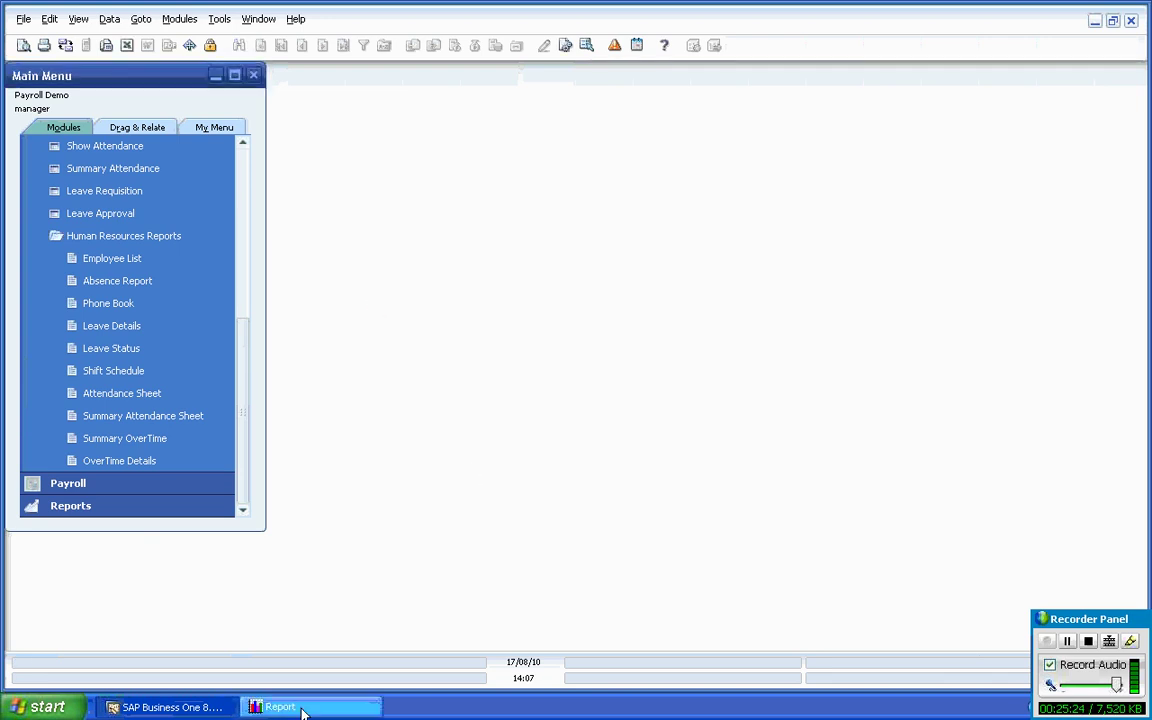
pyautogui.click(300, 707)
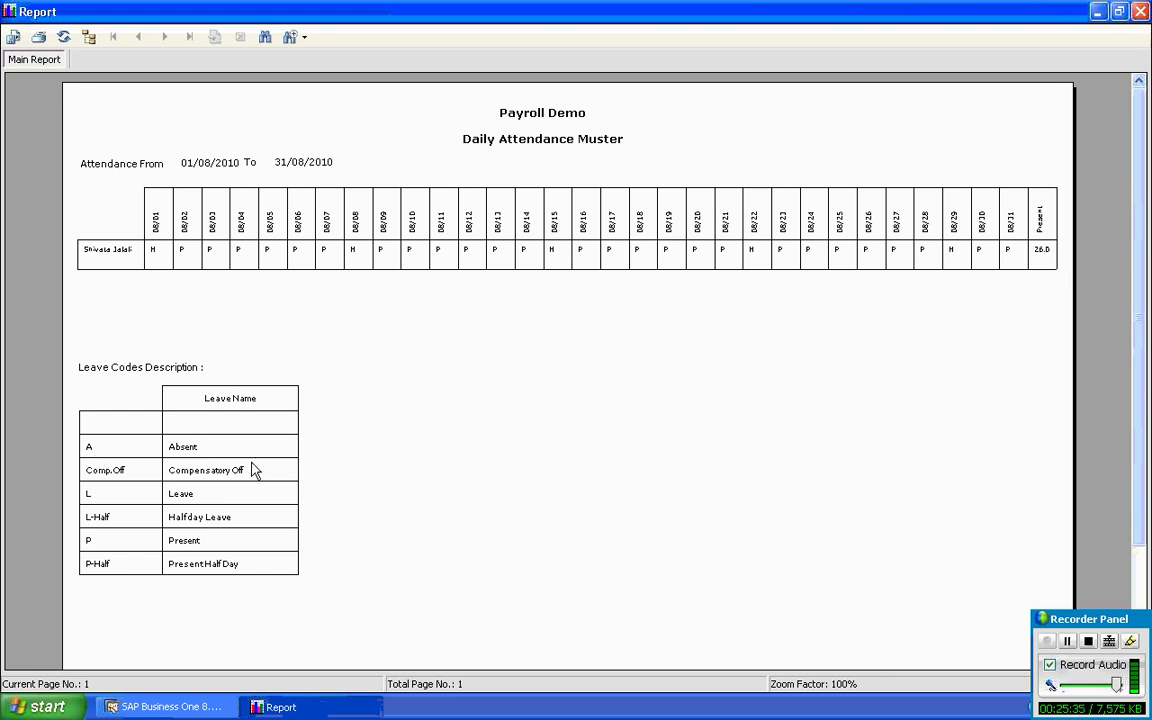
pyautogui.click(204, 462)
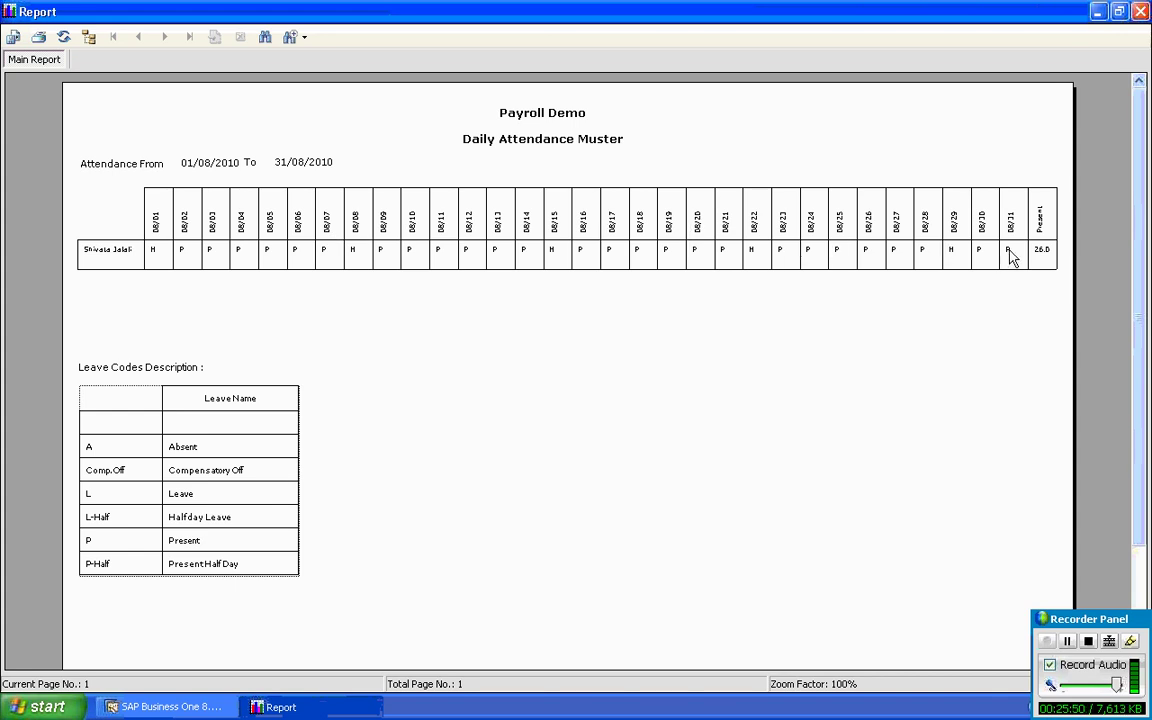
pyautogui.click(1141, 12)
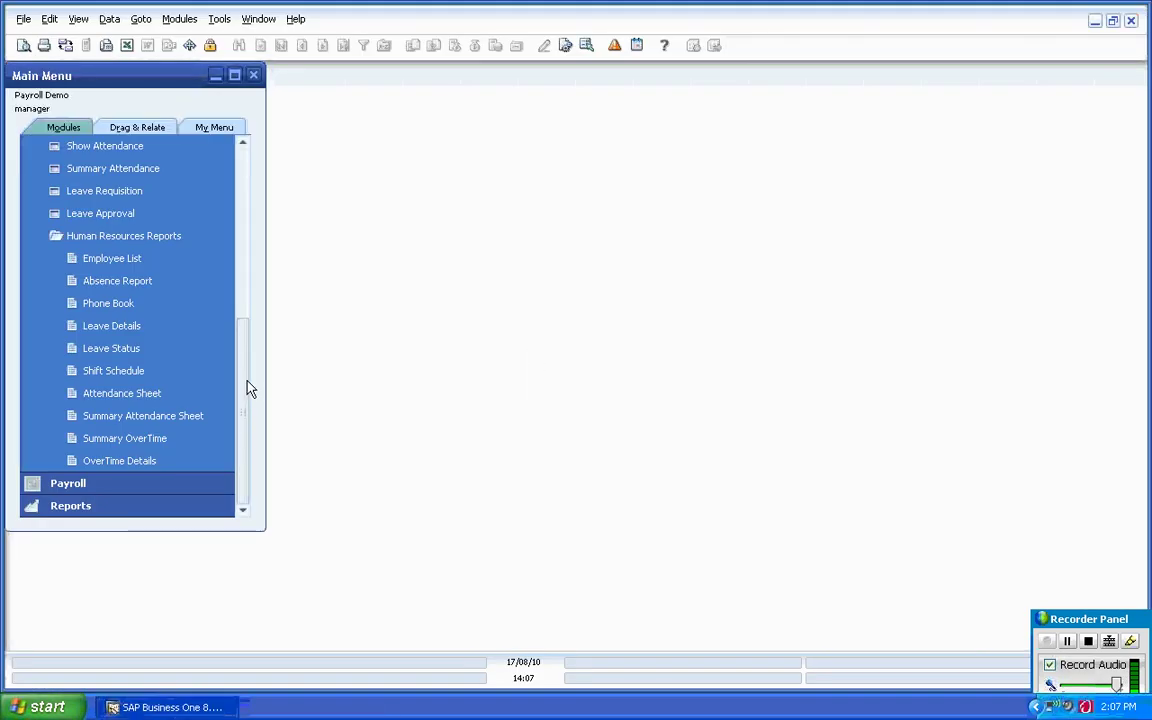
# Step: Generate the Summary Attendance Sheet report for August 2010, review the employee's attendance totals, and close the report
pyautogui.click(217, 418)
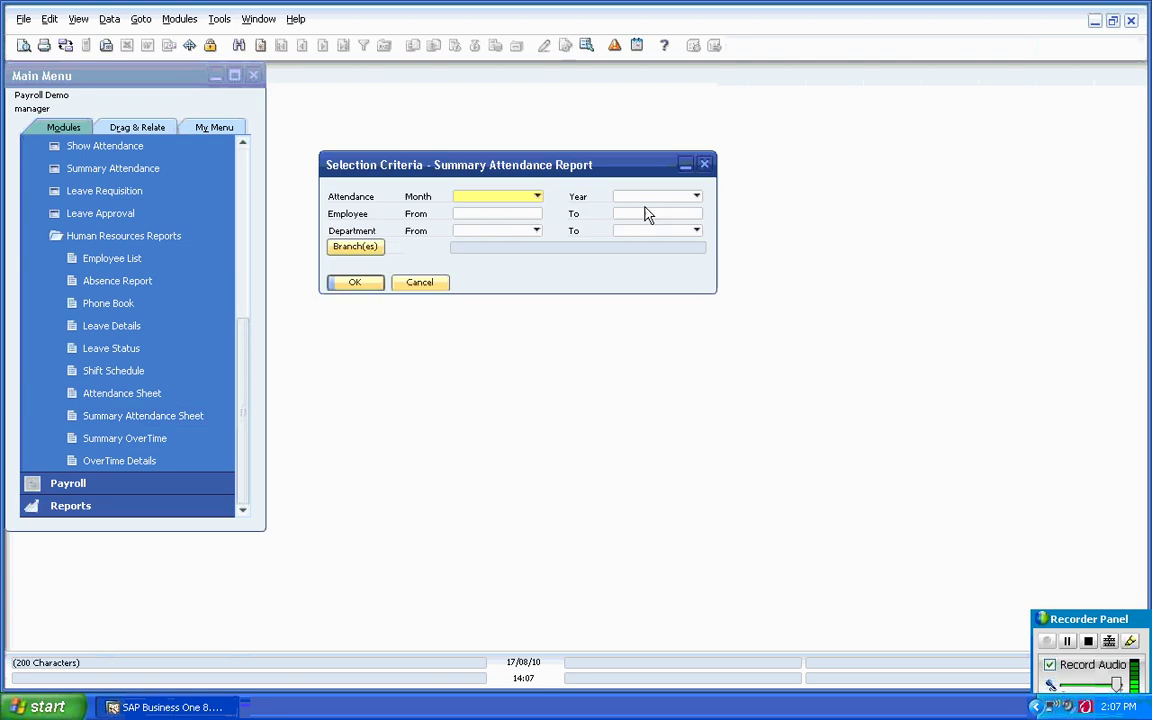
pyautogui.click(536, 198)
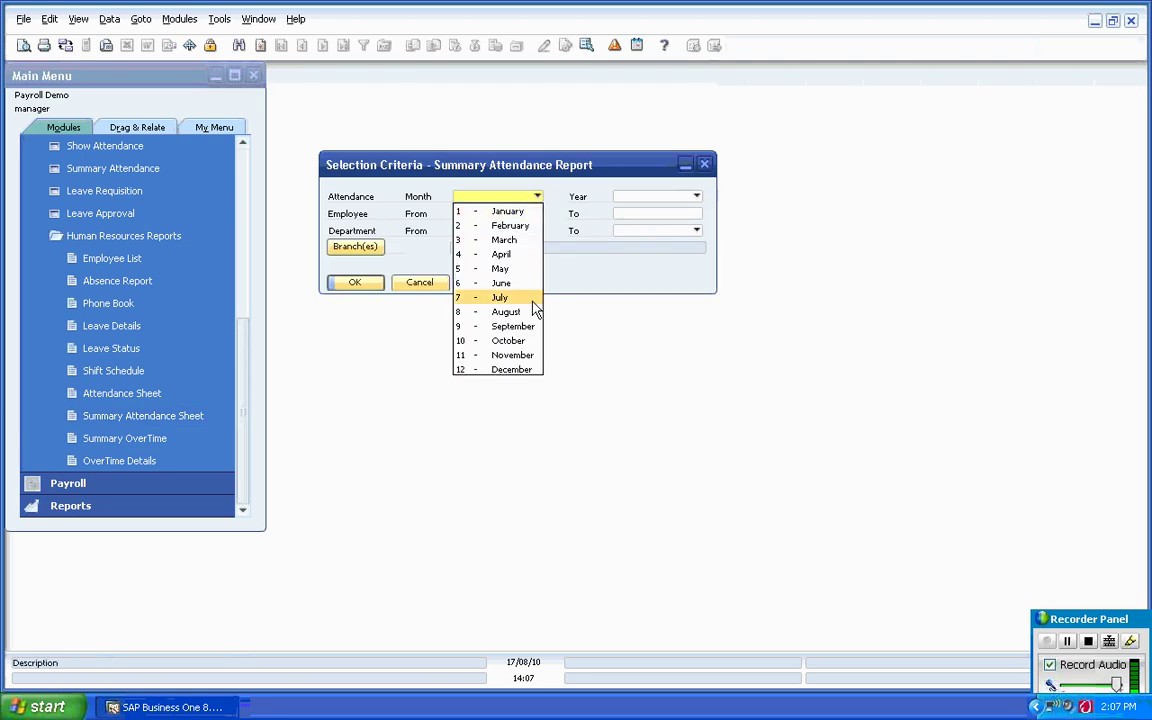
pyautogui.click(532, 314)
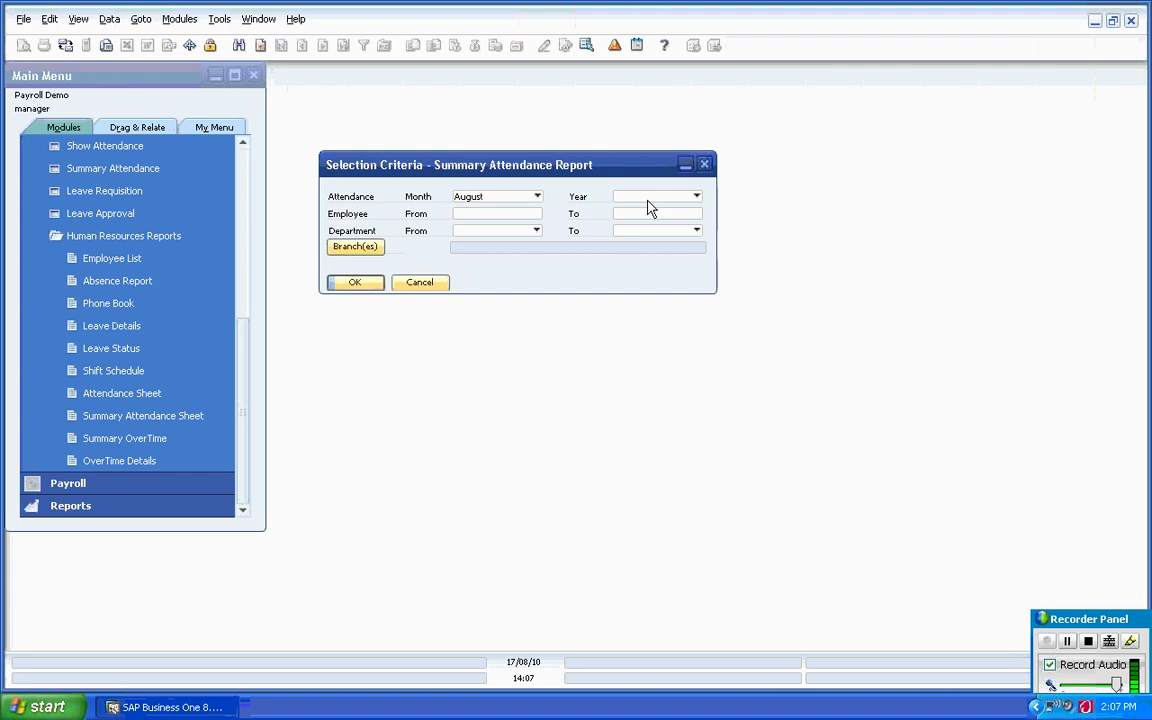
pyautogui.click(648, 200)
pyautogui.click(658, 240)
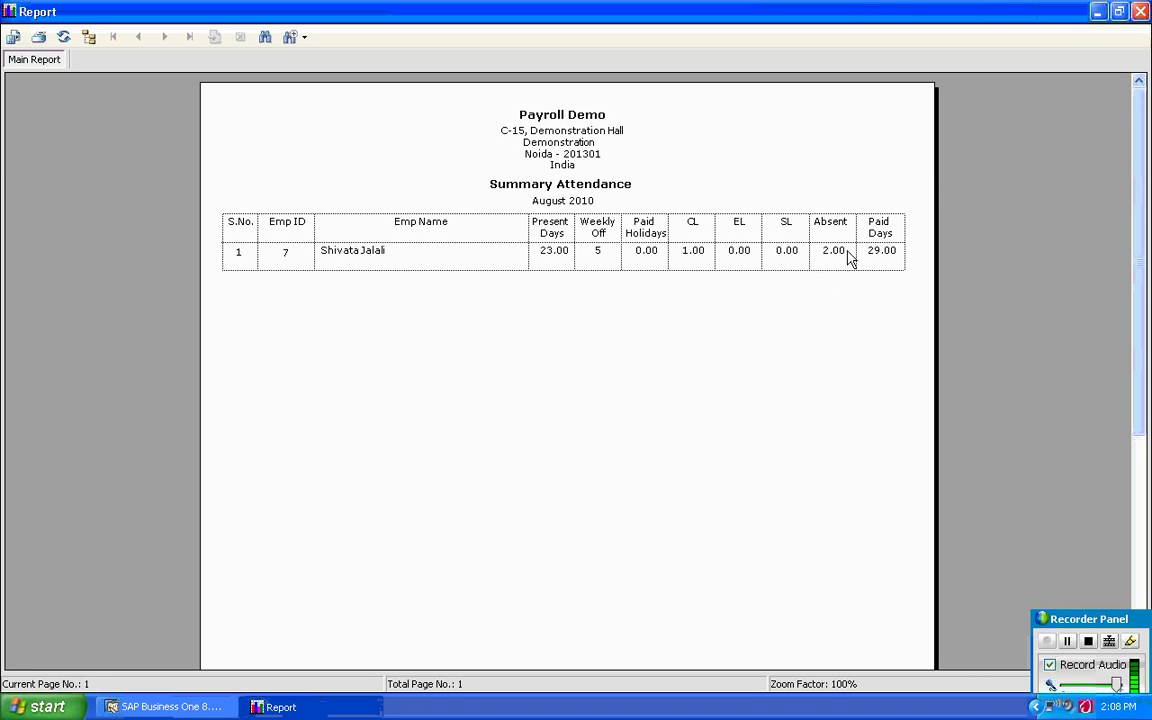
pyautogui.click(1141, 12)
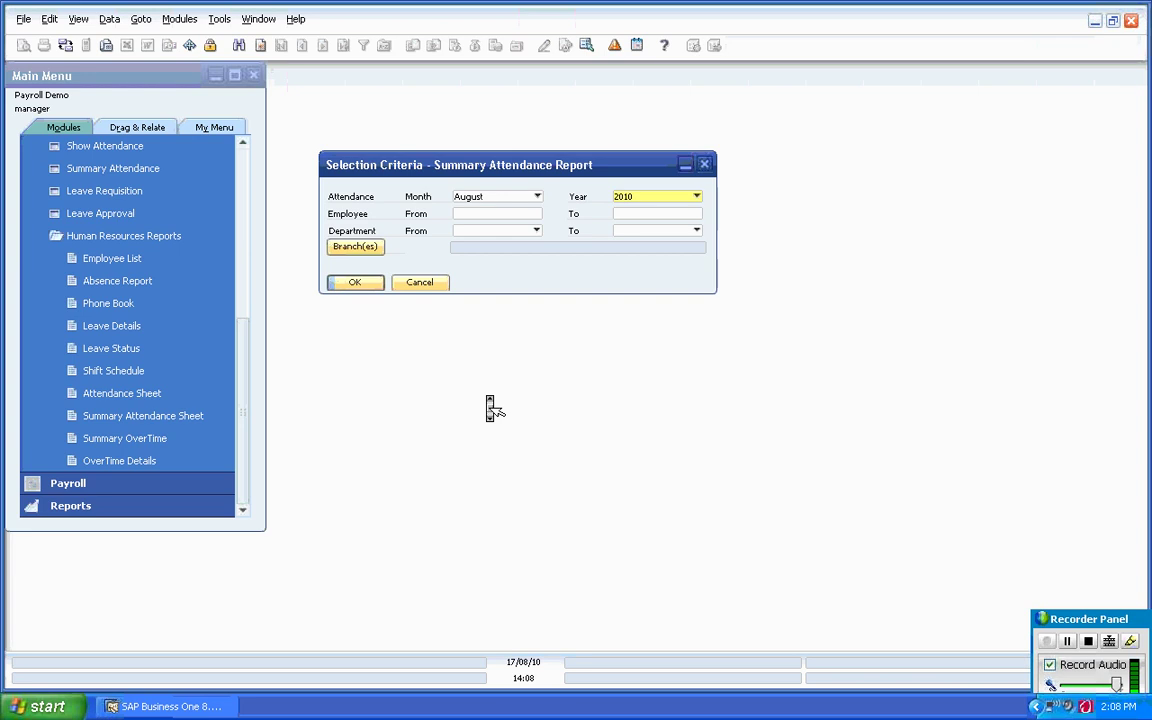
# Step: Close the Summary Attendance Report criteria and open Employee Salary Setup from the Payroll module
pyautogui.click(418, 283)
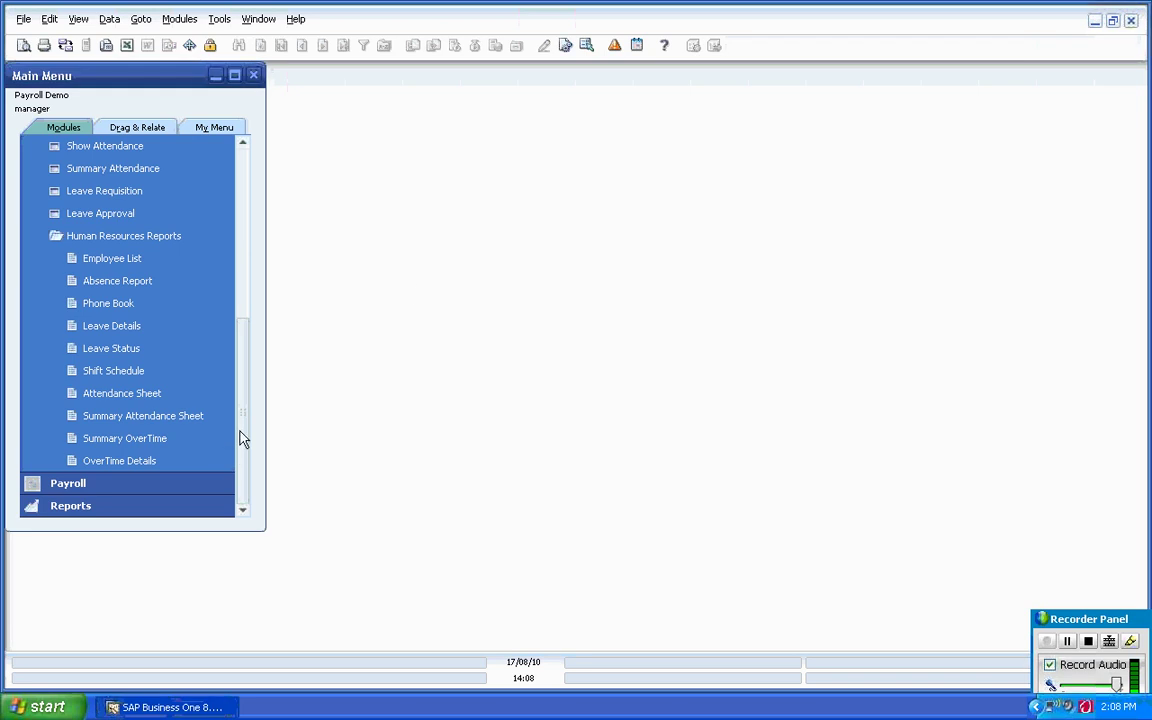
pyautogui.click(134, 238)
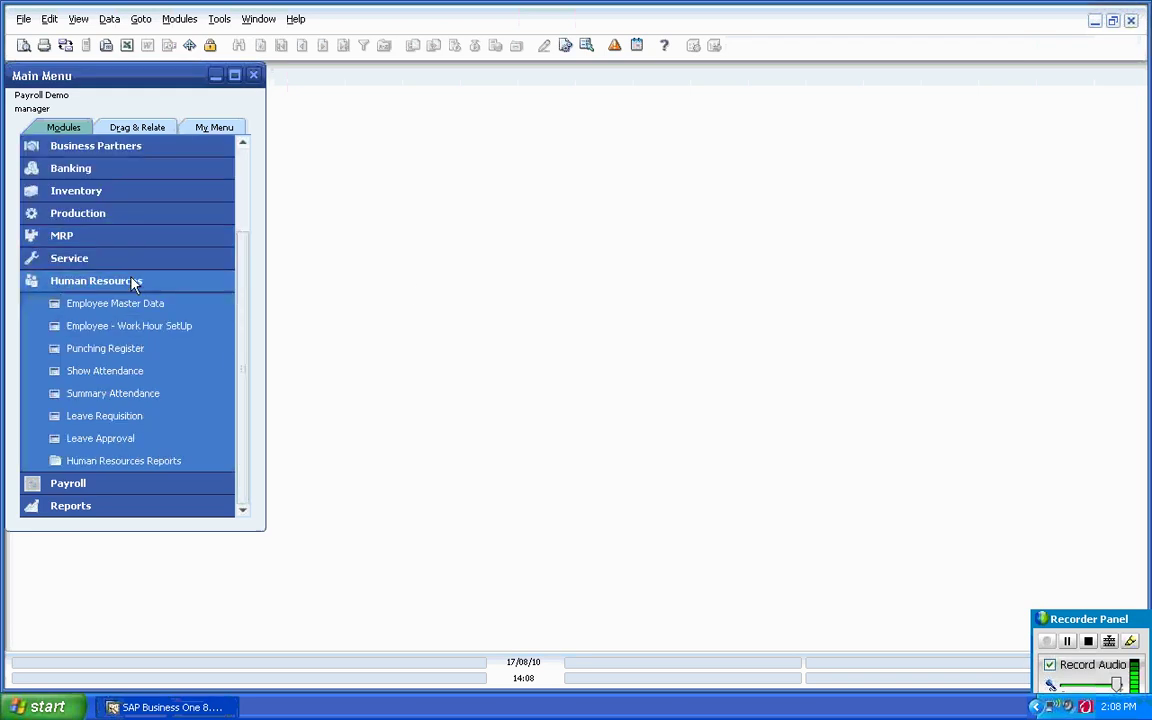
pyautogui.click(133, 284)
pyautogui.click(131, 416)
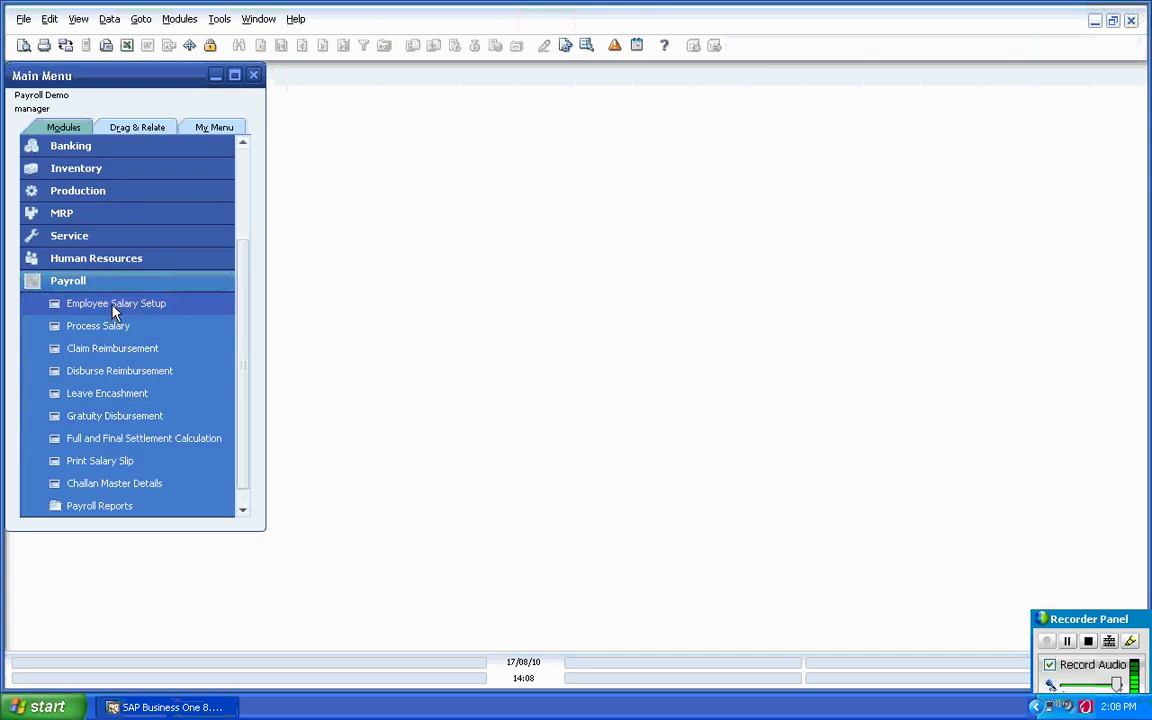
pyautogui.click(113, 313)
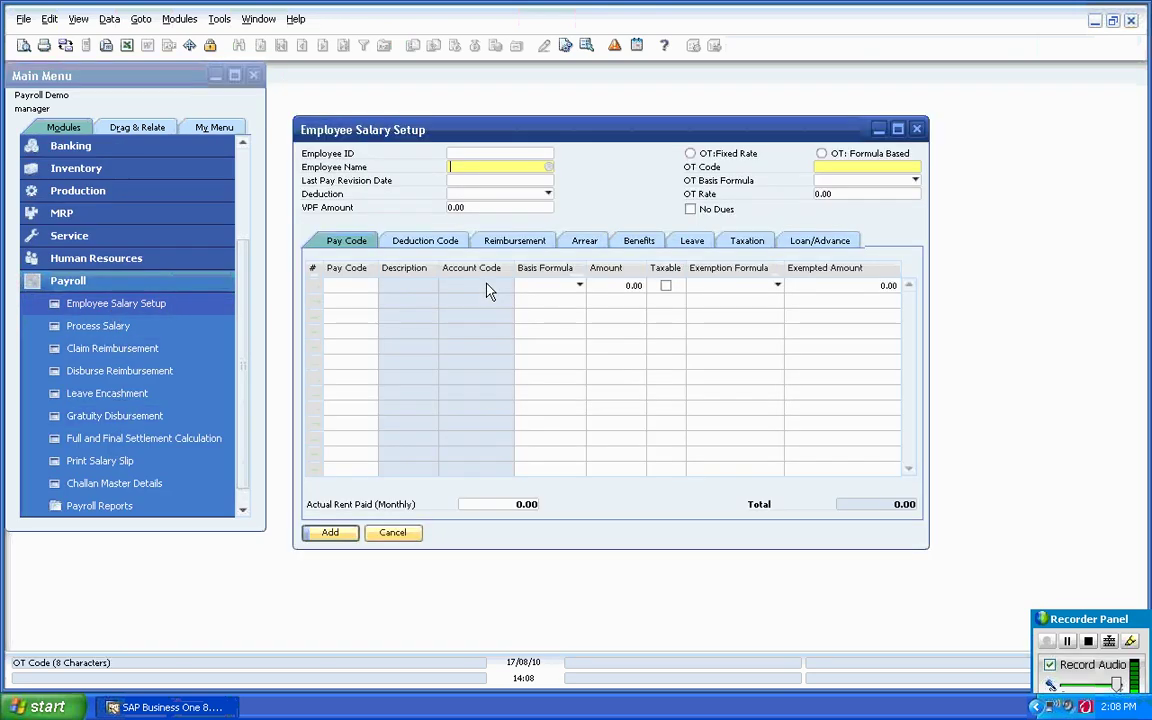
pyautogui.moveTo(604, 130); pyautogui.dragTo(560, 127)
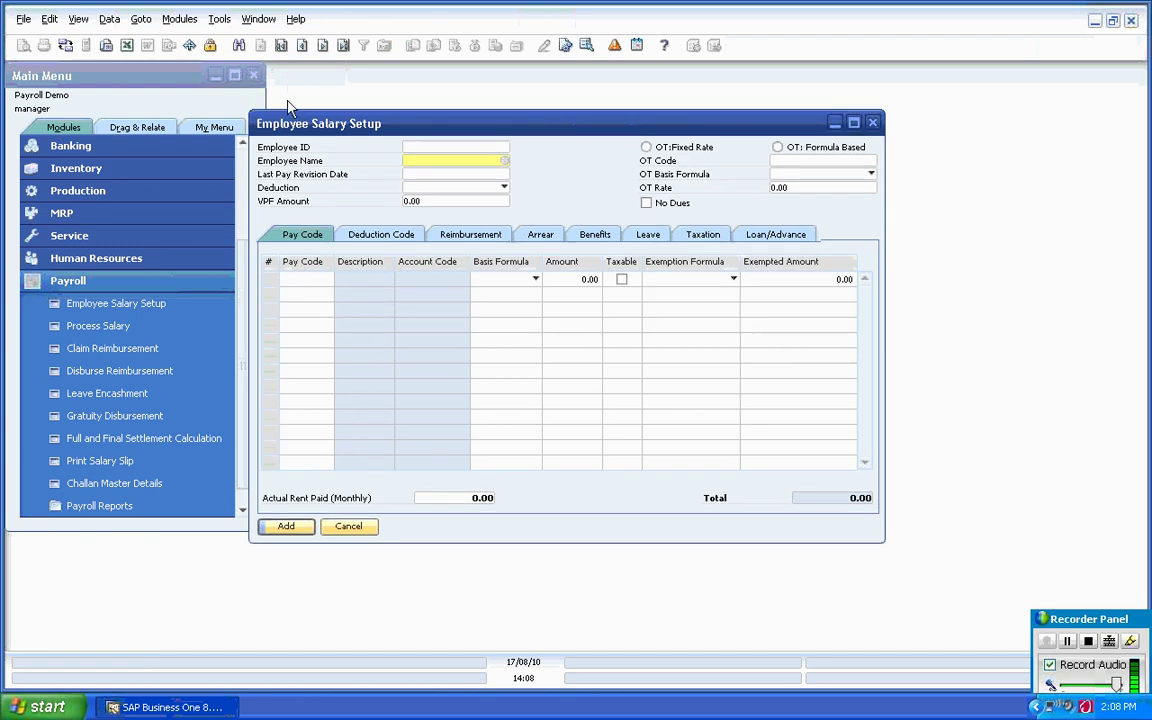
# Step: Find the employee's salary setup record by entering the employee ID, discarding the unsaved blank record
pyautogui.click(239, 46)
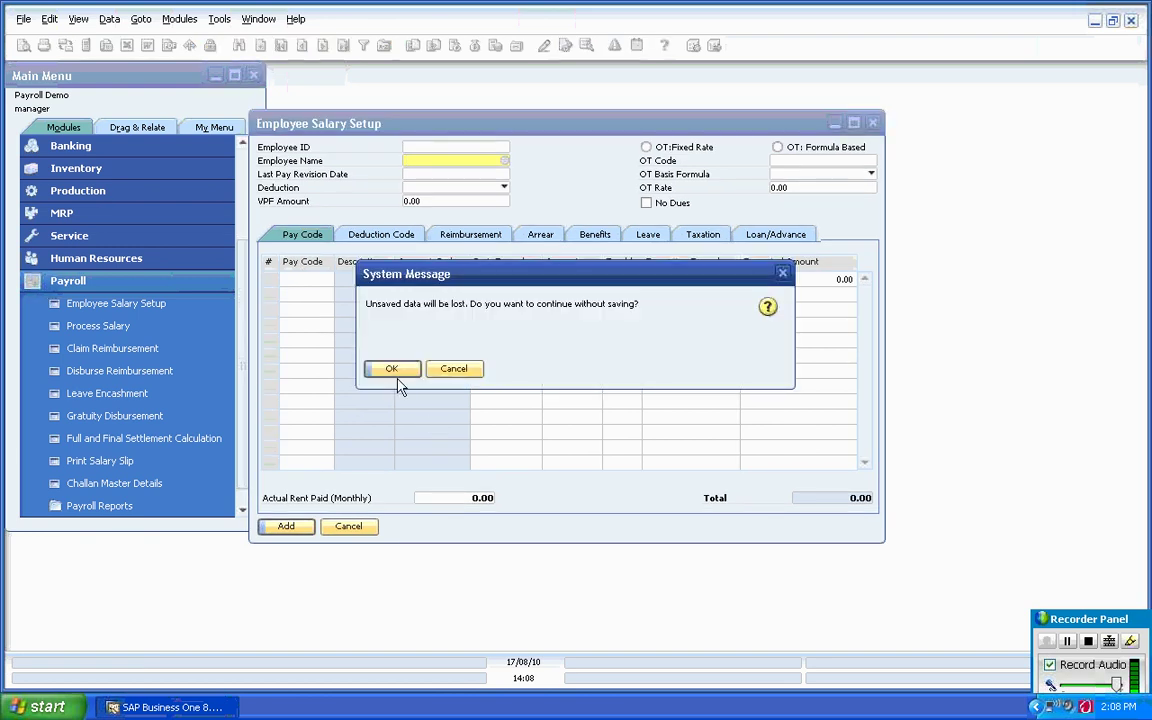
pyautogui.click(391, 368)
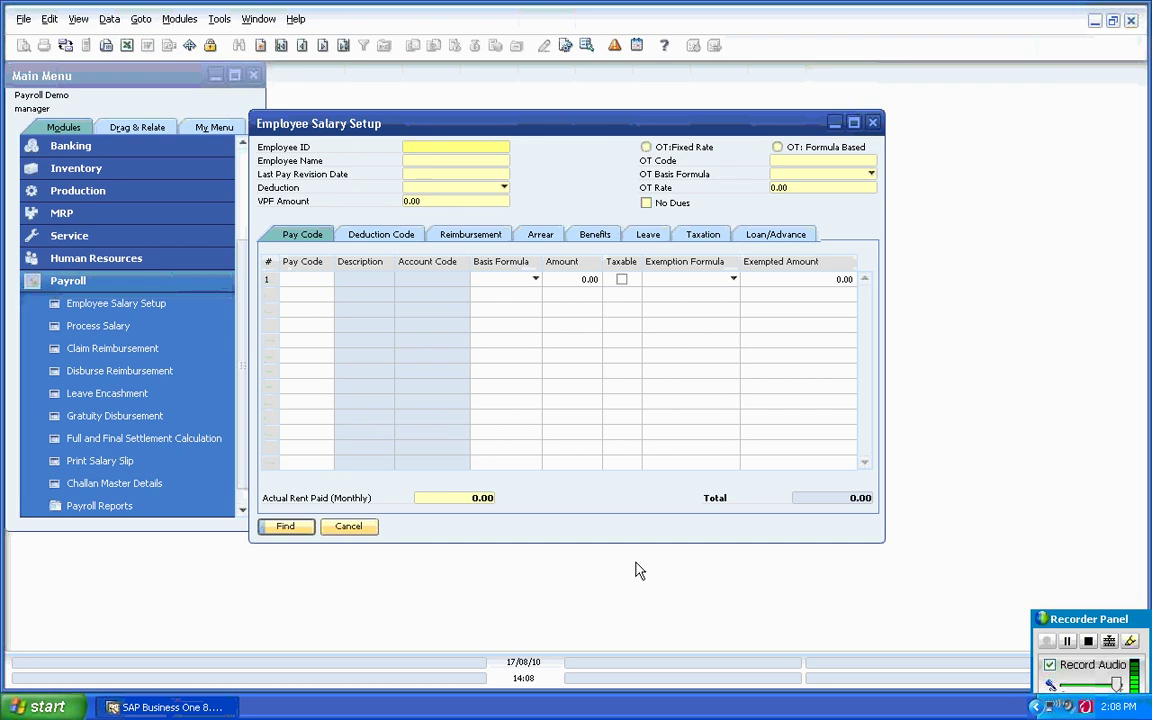
pyautogui.write('7')
pyautogui.click(285, 526)
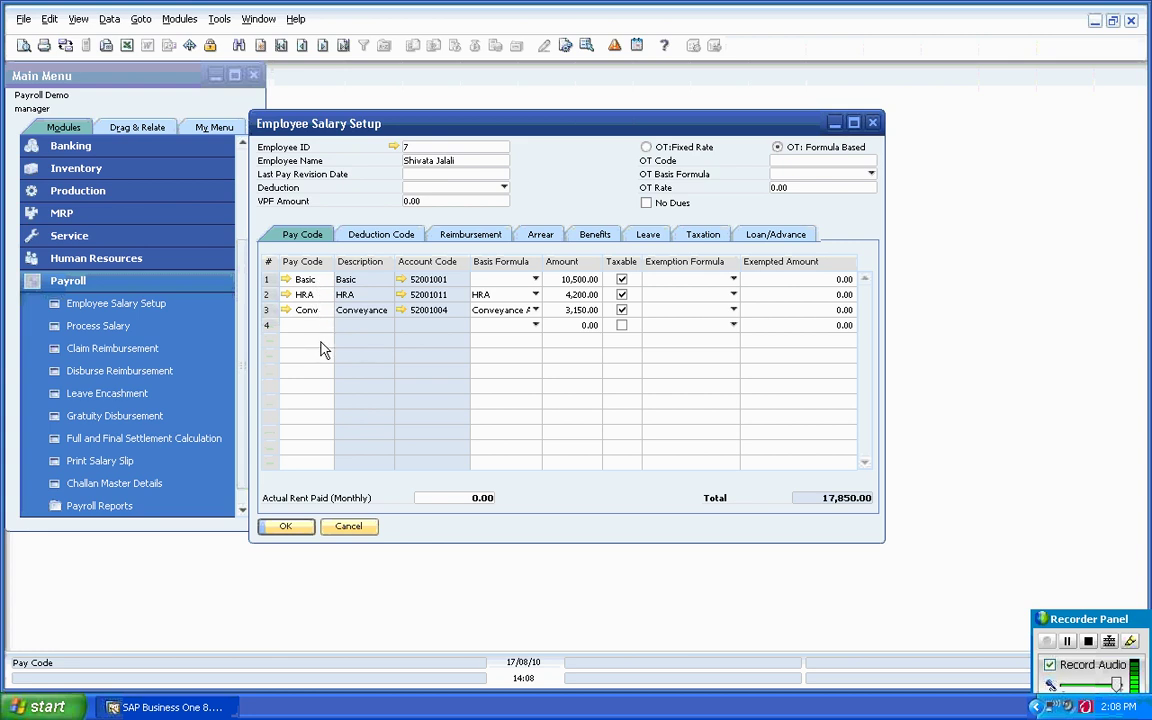
# Step: Review the HRA pay code's basis formula, the deduction codes, the reimbursements and the arrears, with the salary setup window maximized
pyautogui.click(535, 296)
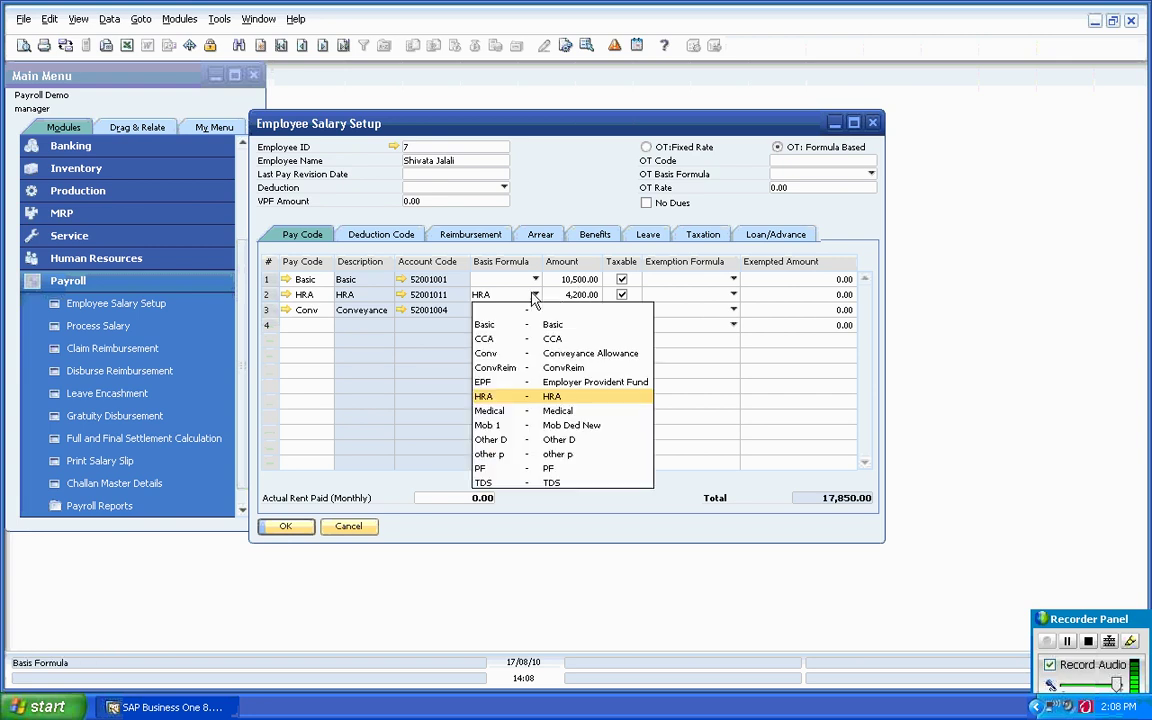
pyautogui.click(529, 404)
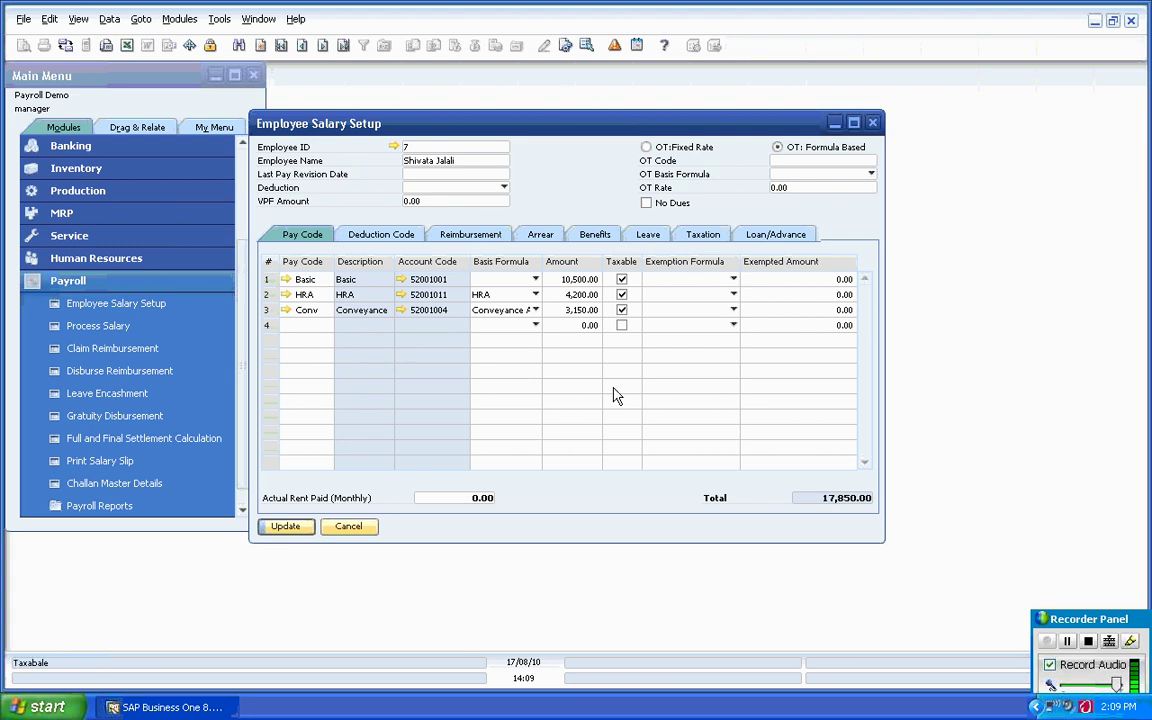
pyautogui.click(383, 240)
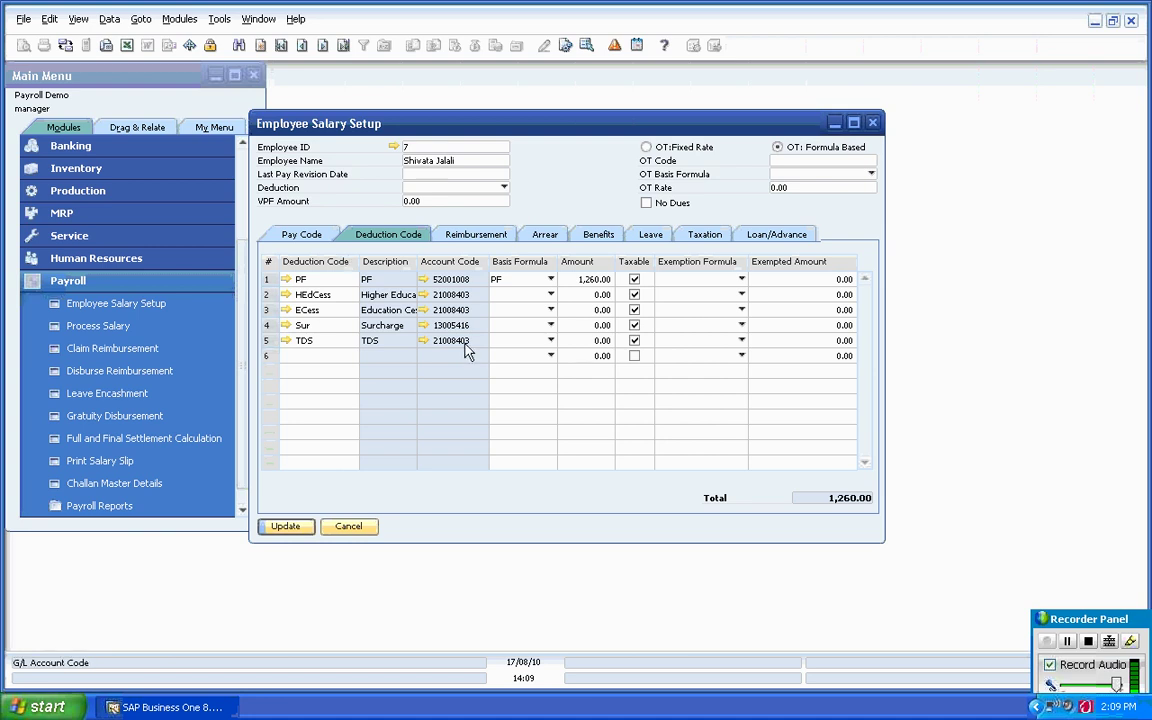
pyautogui.click(494, 237)
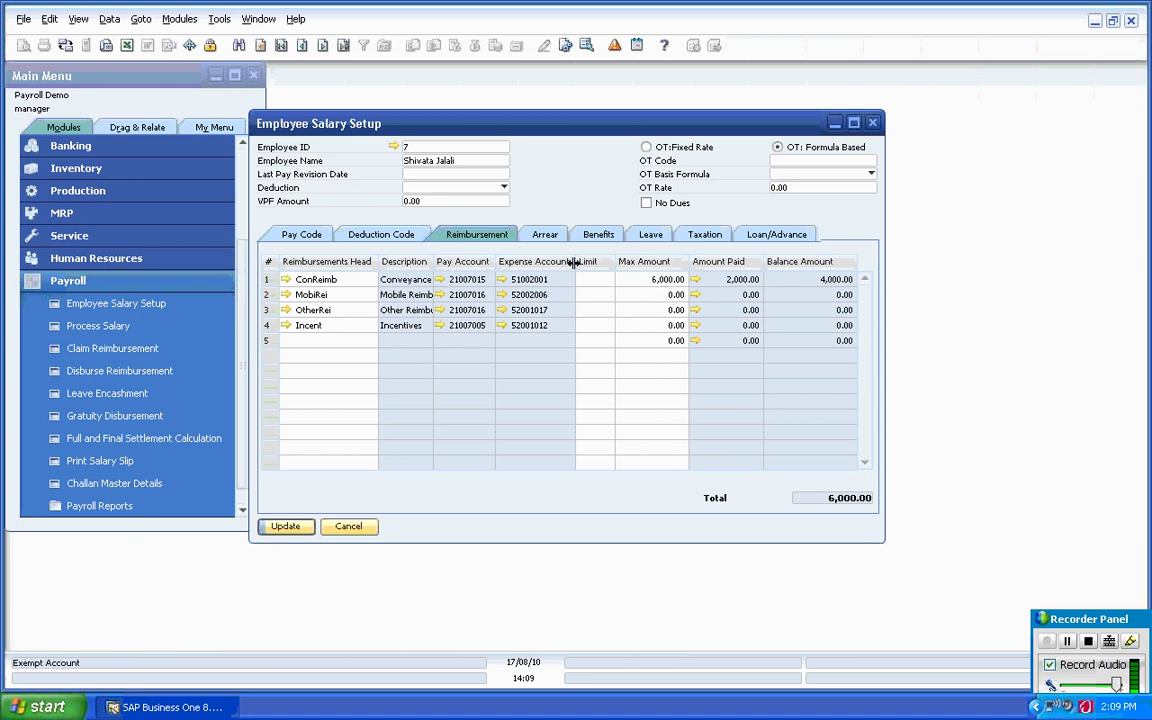
pyautogui.click(545, 236)
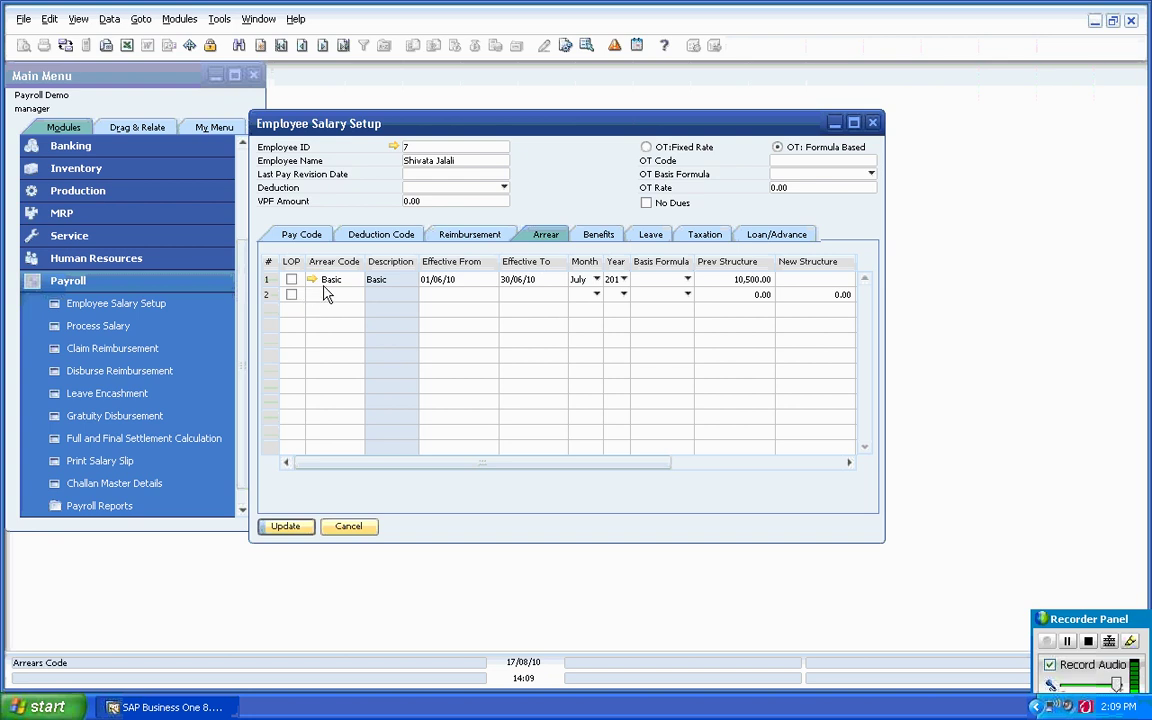
pyautogui.click(855, 123)
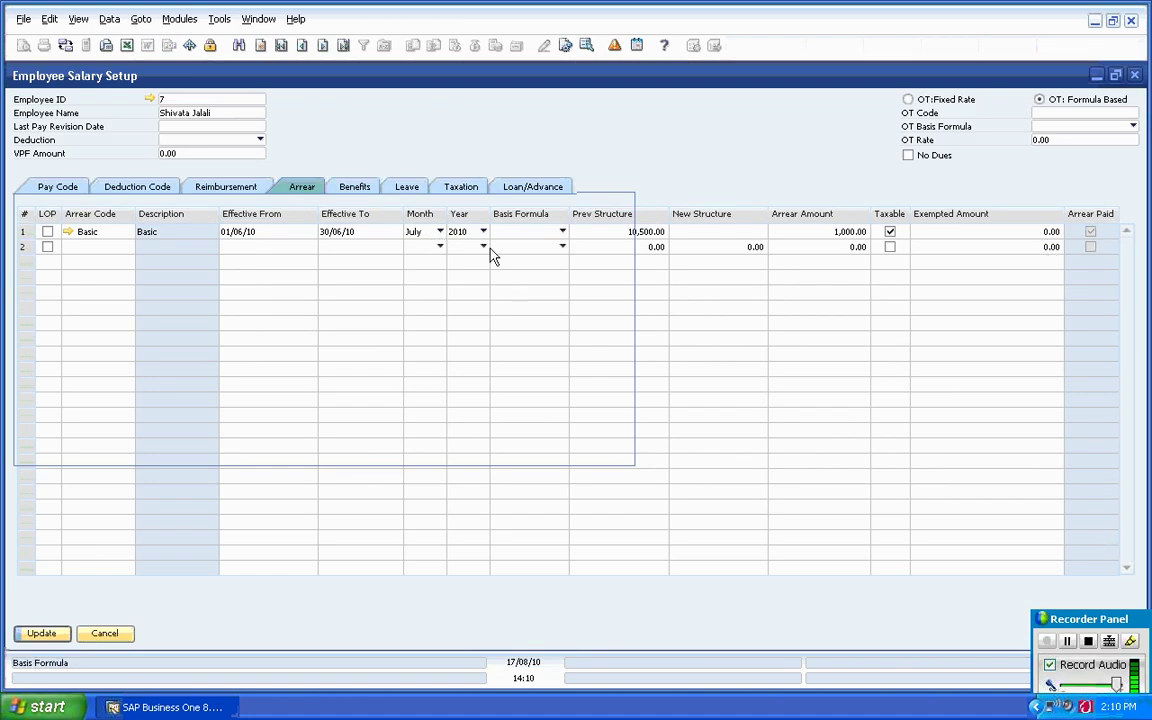
# Step: Review the payment details of the Bonus benefit and the employee's leave entitlements and balances
pyautogui.click(353, 188)
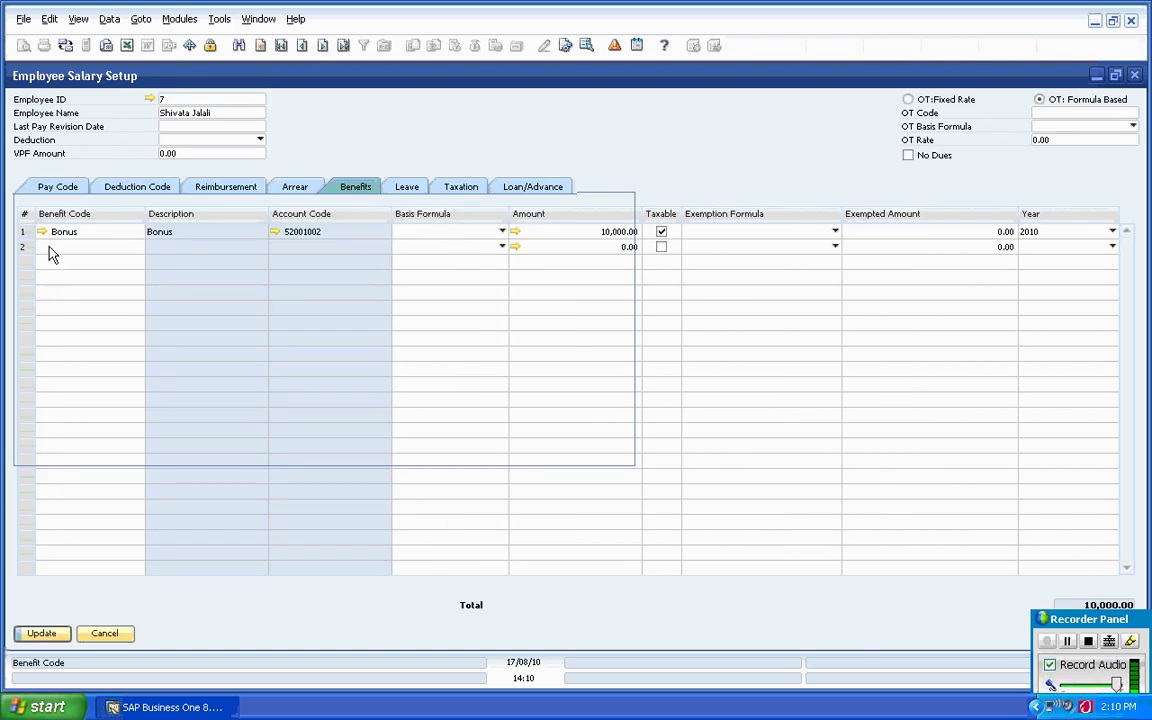
pyautogui.click(514, 232)
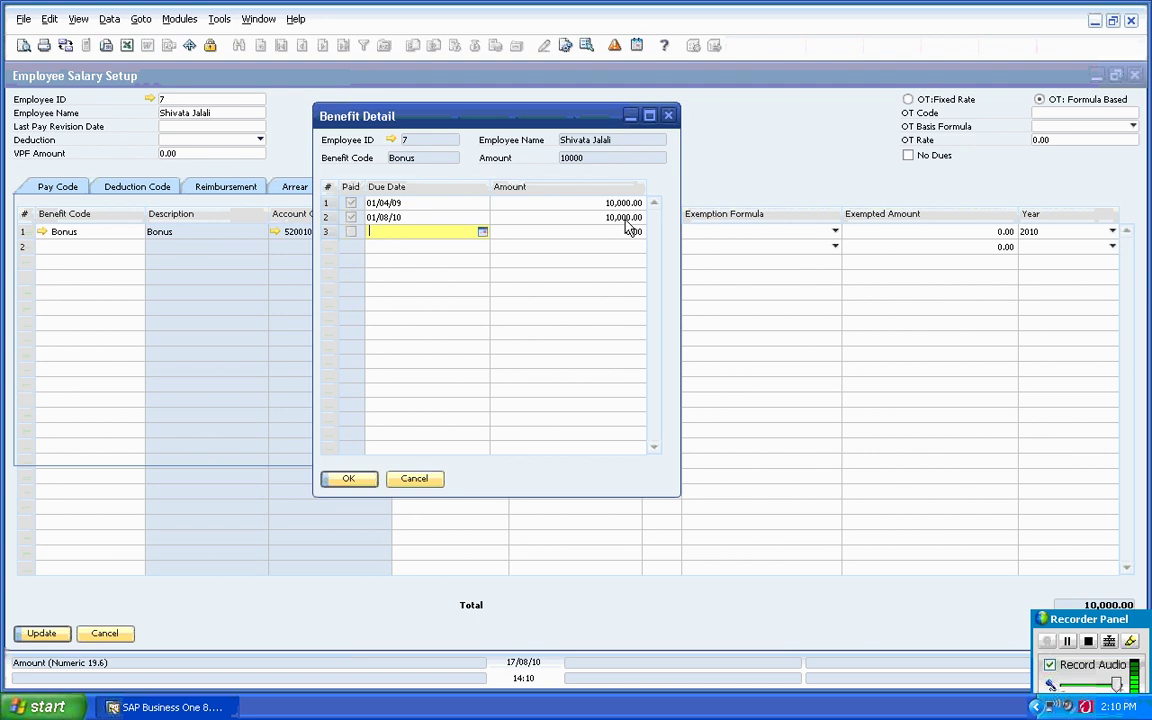
pyautogui.click(348, 480)
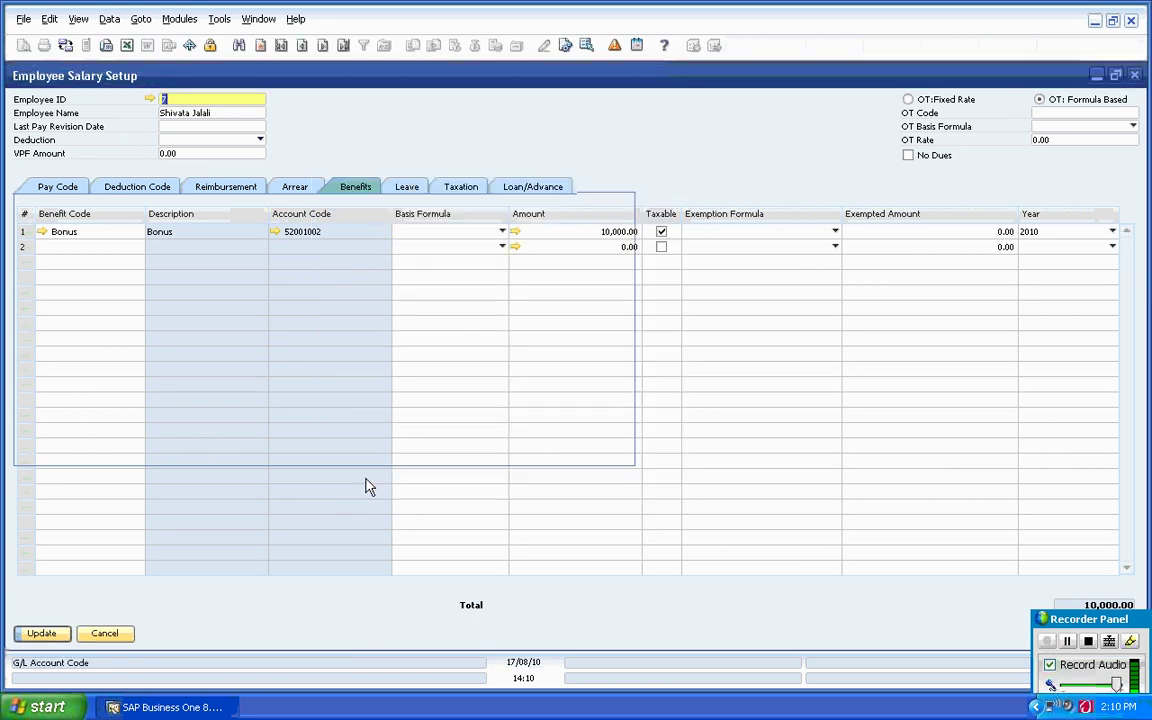
pyautogui.click(410, 188)
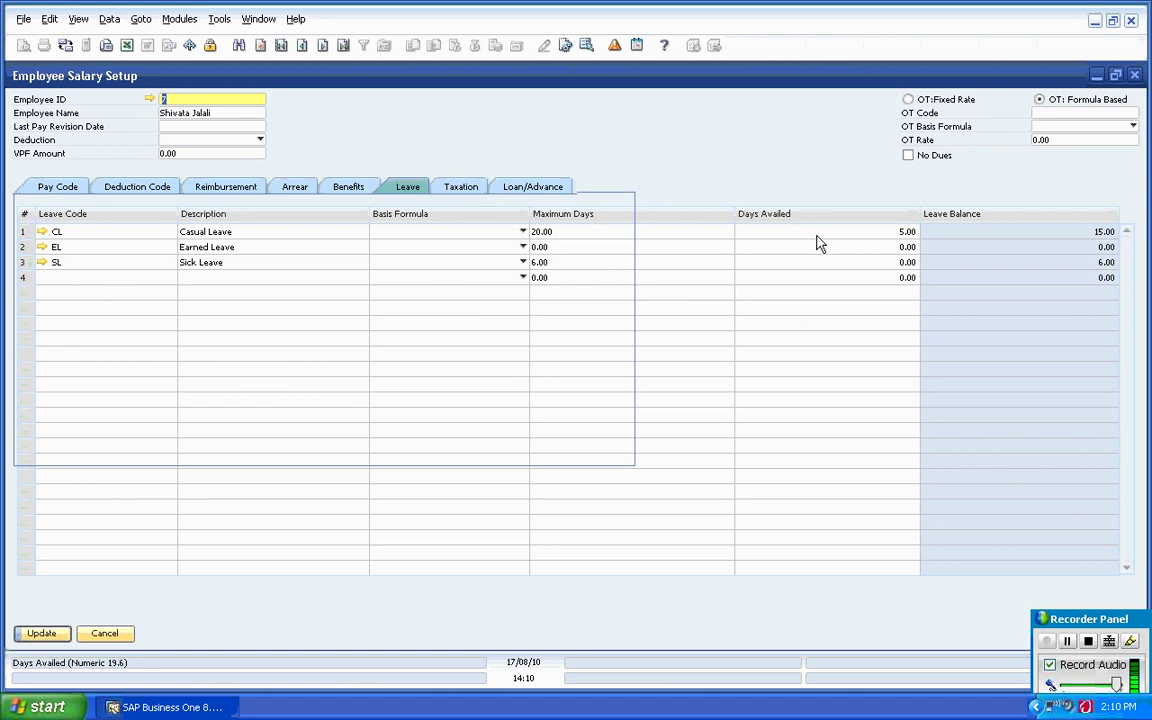
# Step: Look over the employee's taxation entries and the Personal Loan's repayment schedule, and close the schedule
pyautogui.click(462, 192)
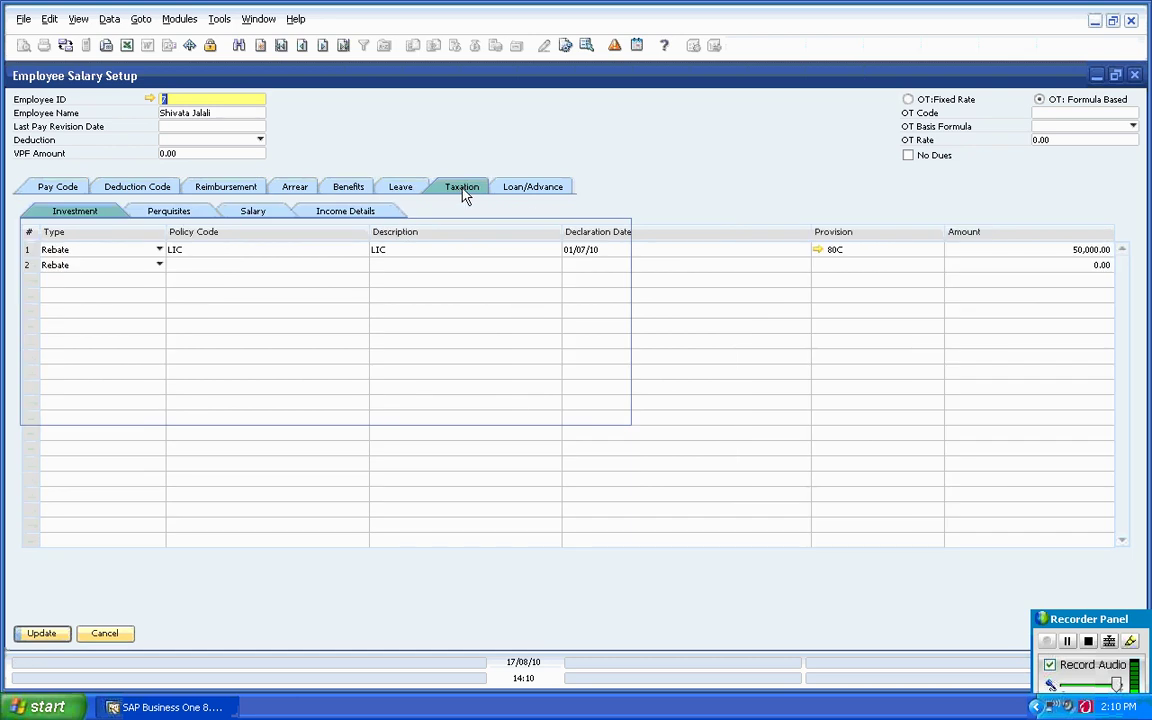
pyautogui.click(527, 192)
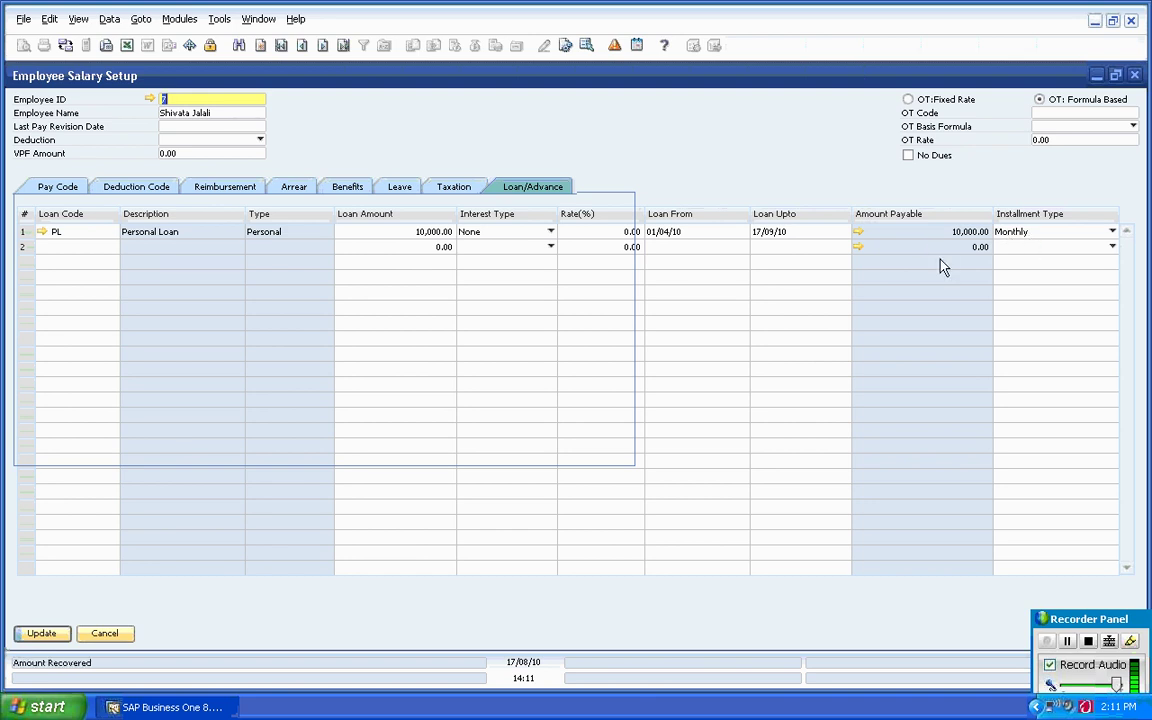
pyautogui.click(858, 233)
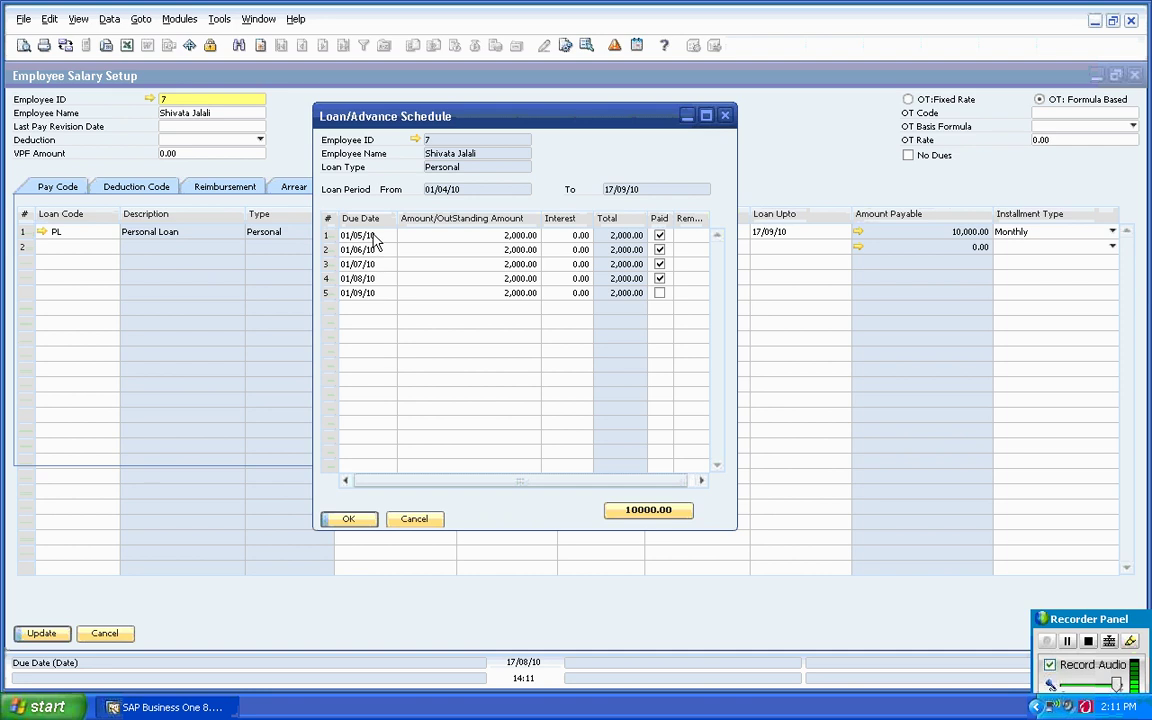
pyautogui.click(659, 278)
pyautogui.moveTo(630, 480); pyautogui.dragTo(603, 486)
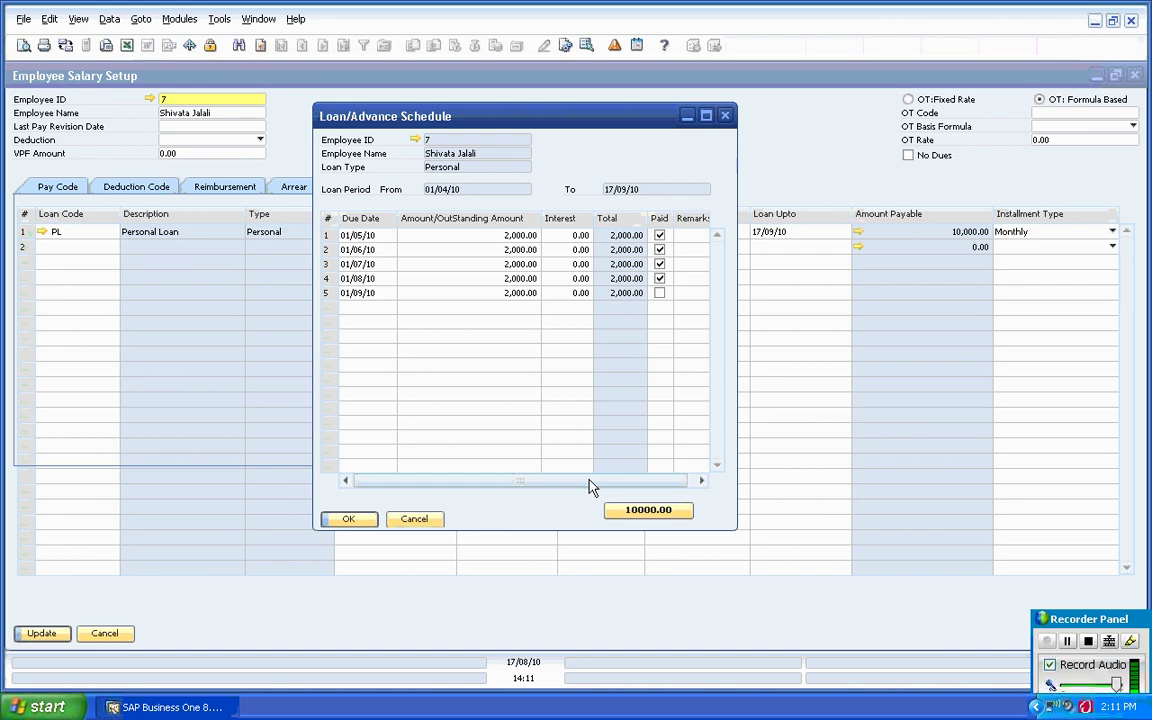
pyautogui.click(352, 520)
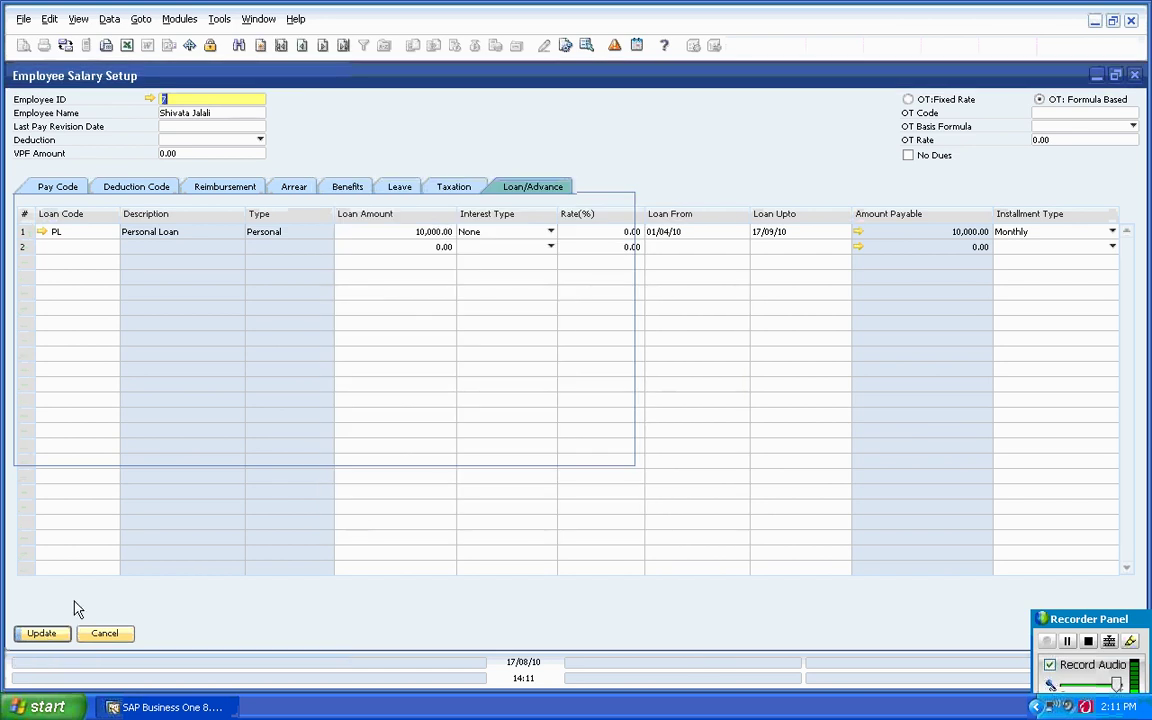
# Step: Examine the LIC rebate under the employee's tax investments: policy code, description, declaration date, provision and amount
pyautogui.click(459, 189)
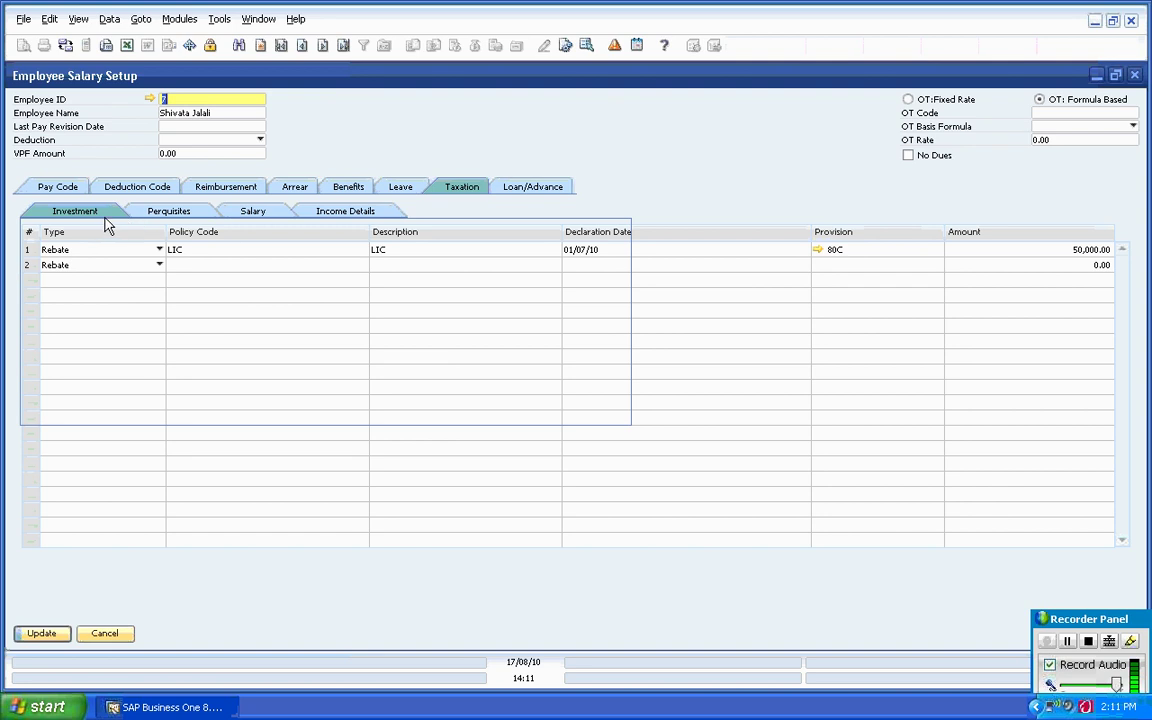
pyautogui.click(219, 251)
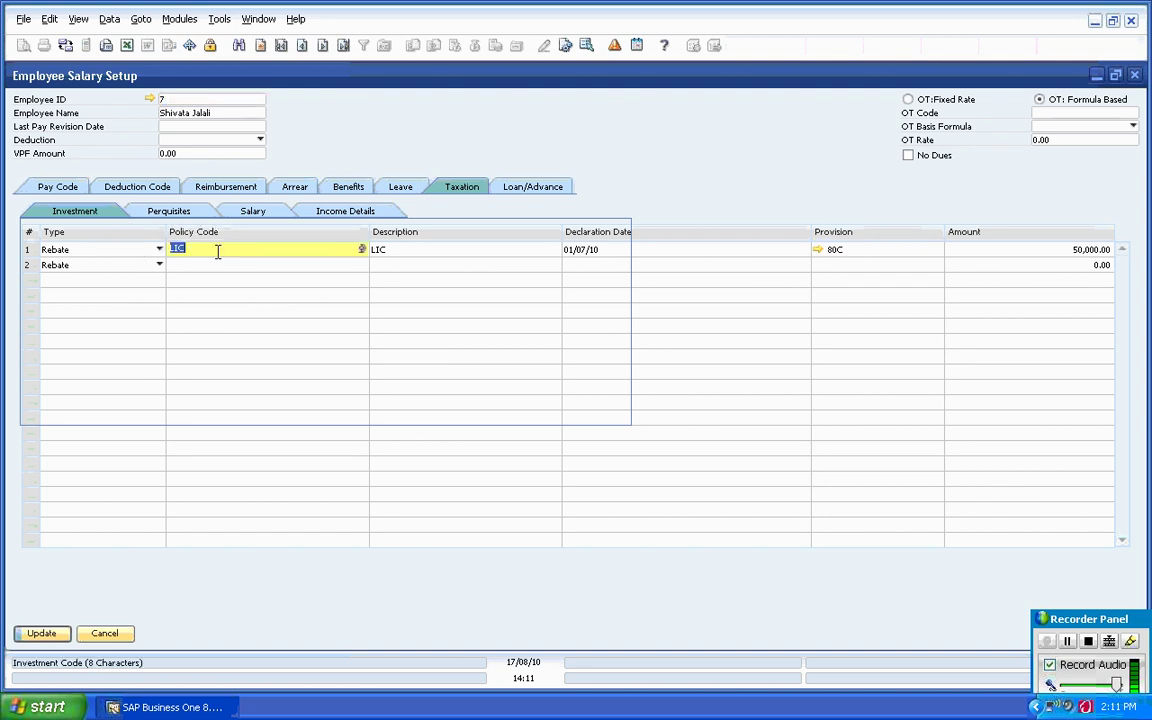
pyautogui.click(467, 255)
pyautogui.click(630, 251)
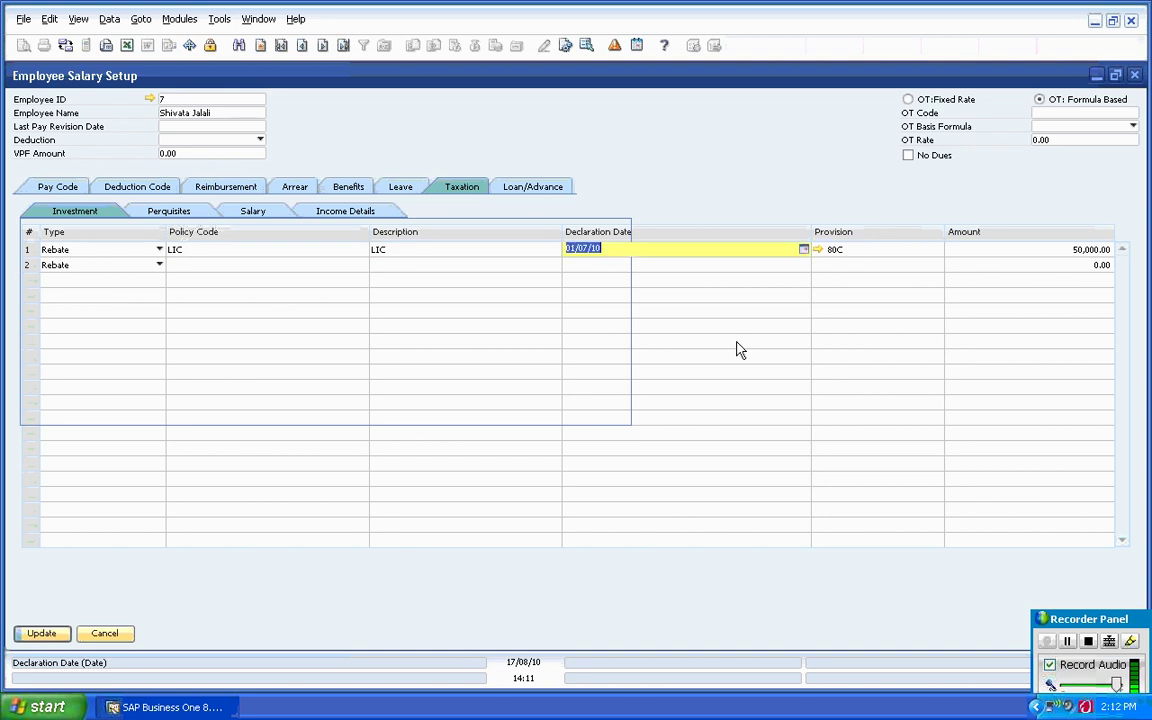
pyautogui.press('Tab')
pyautogui.press('Tab')
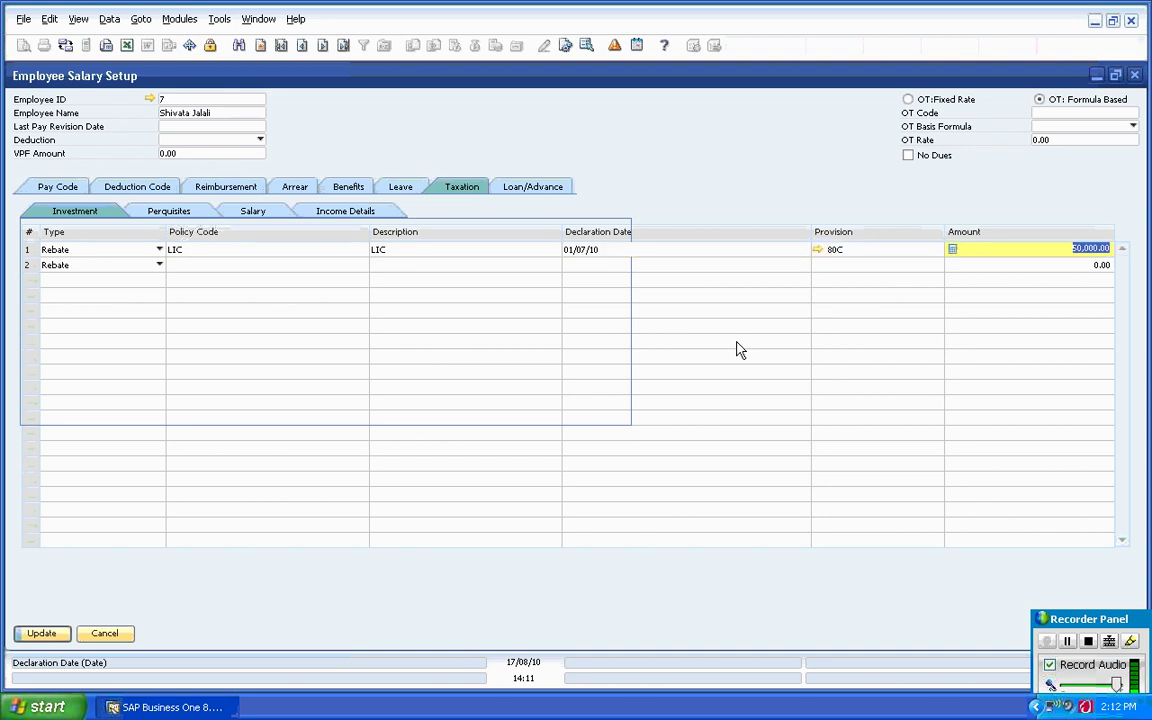
pyautogui.press('Tab')
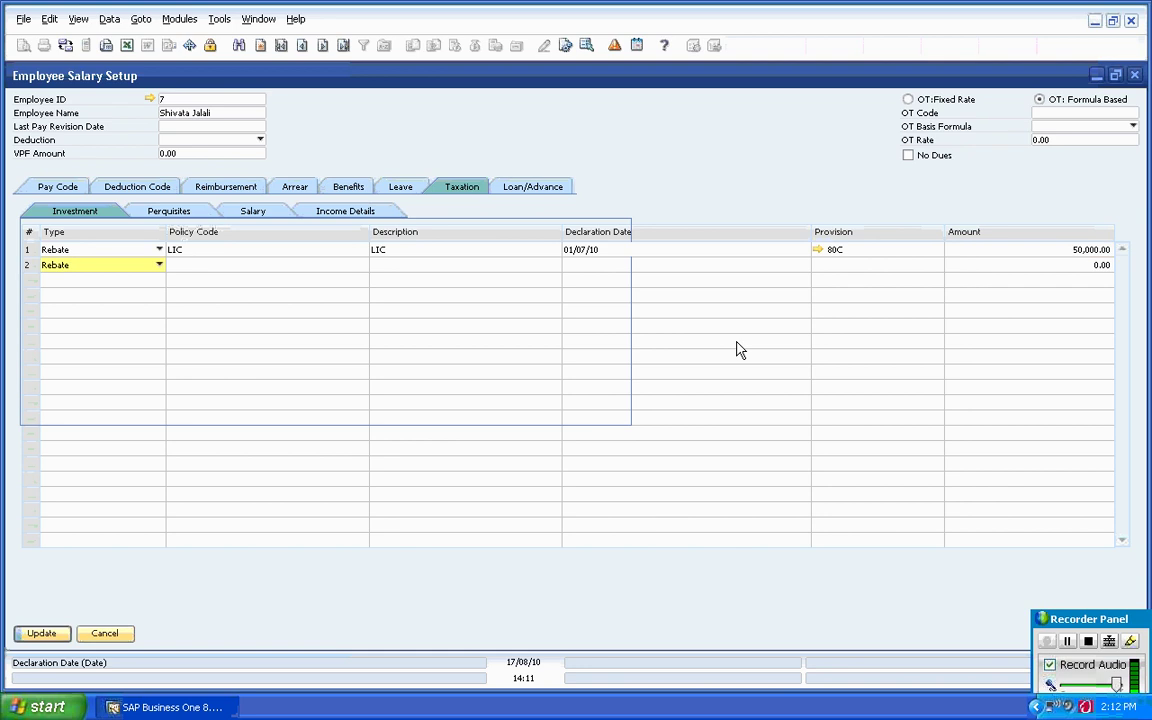
pyautogui.click(1075, 254)
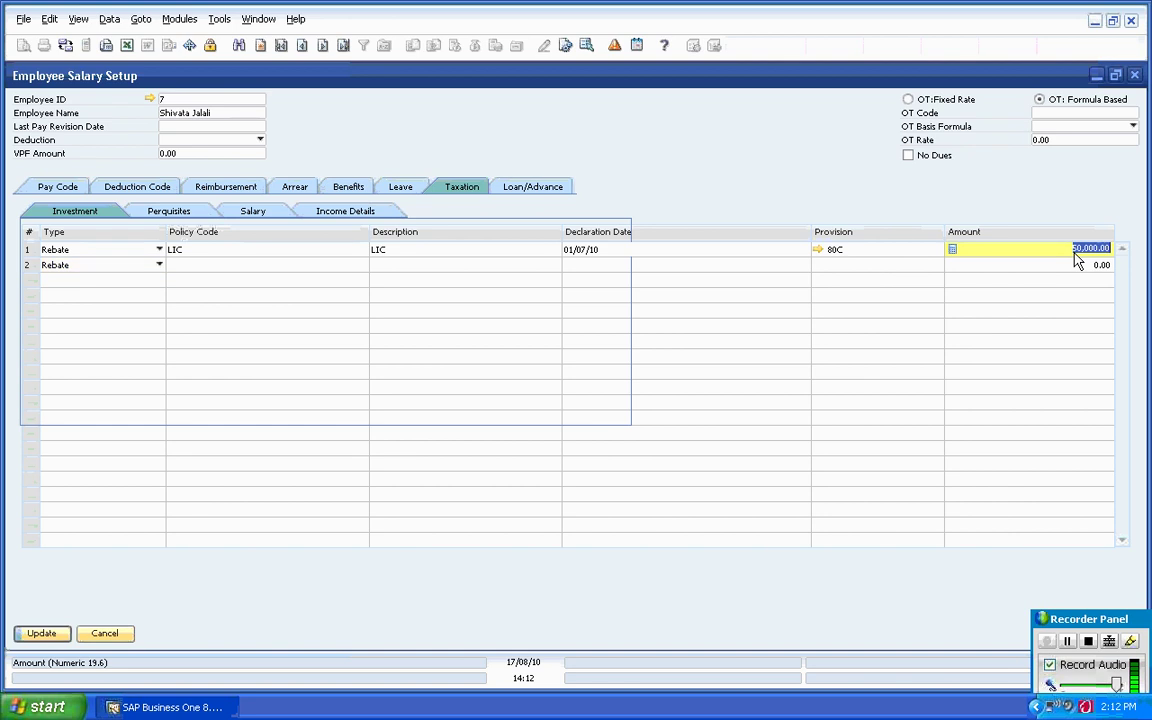
pyautogui.click(868, 254)
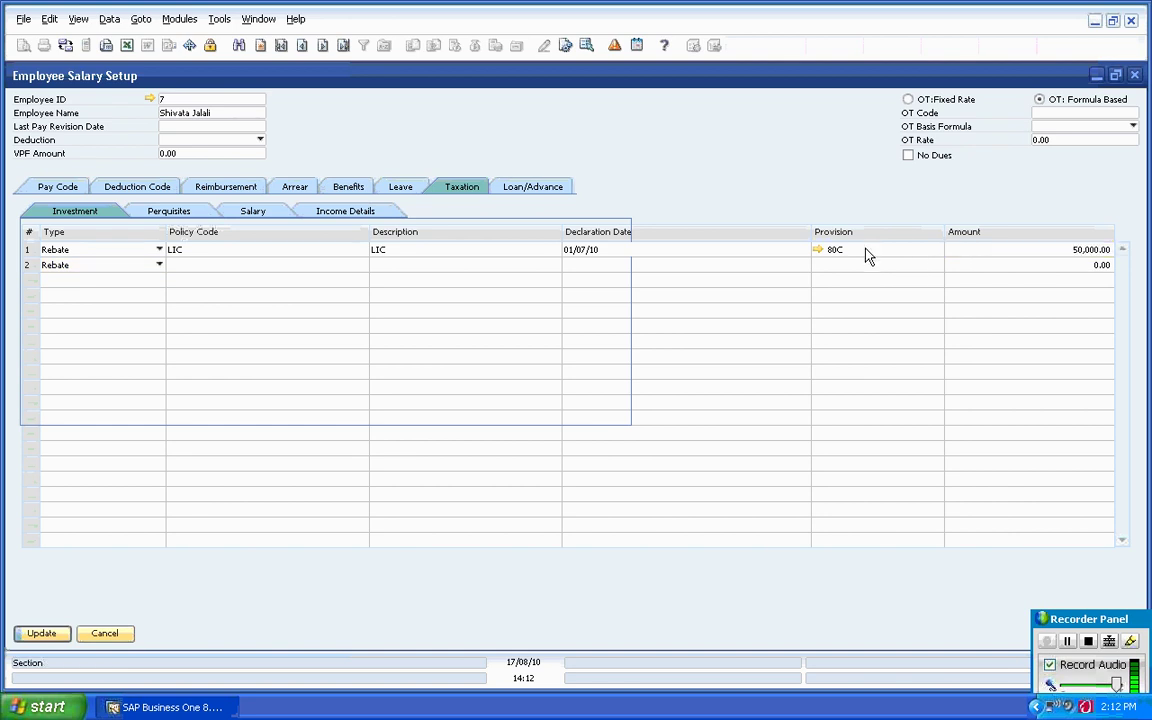